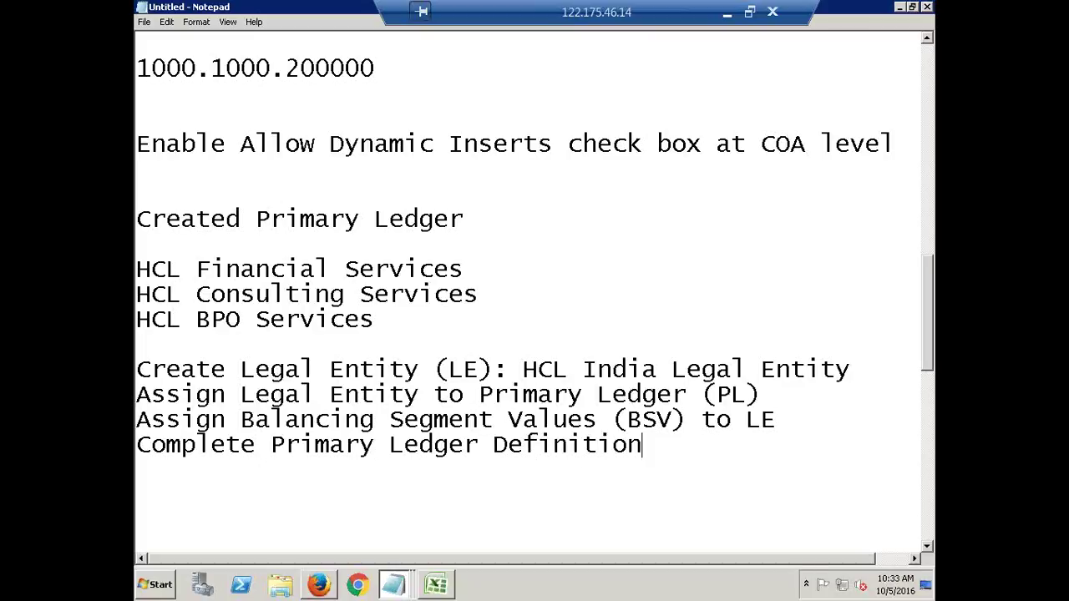
Highlight the remaining legal entity, BSV and primary ledger setup steps in the notes, then clear the highlight.
drag(807, 425, 137, 342)
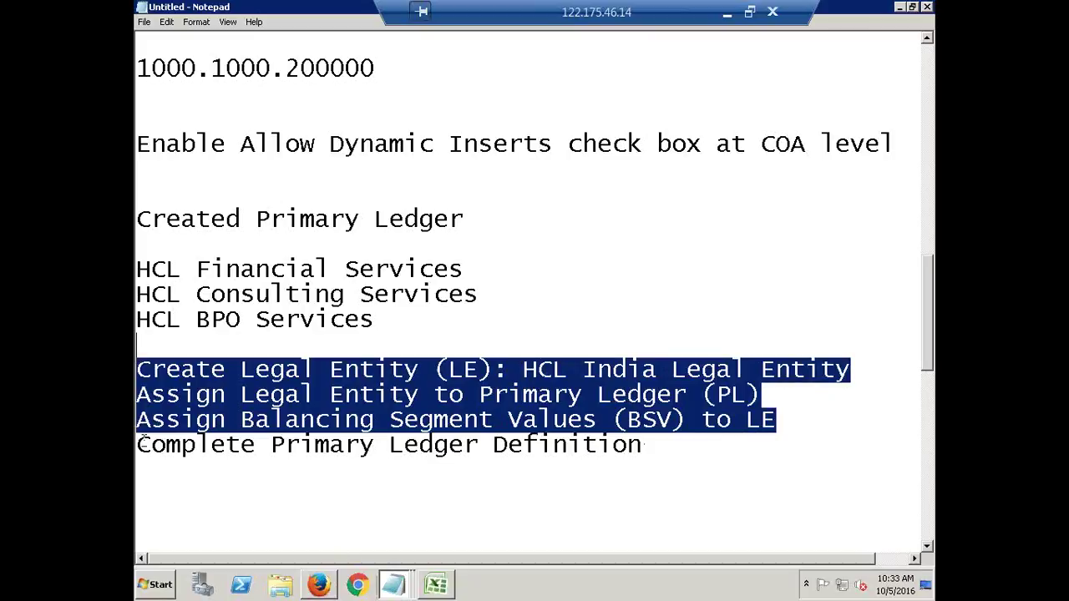
drag(139, 445, 680, 452)
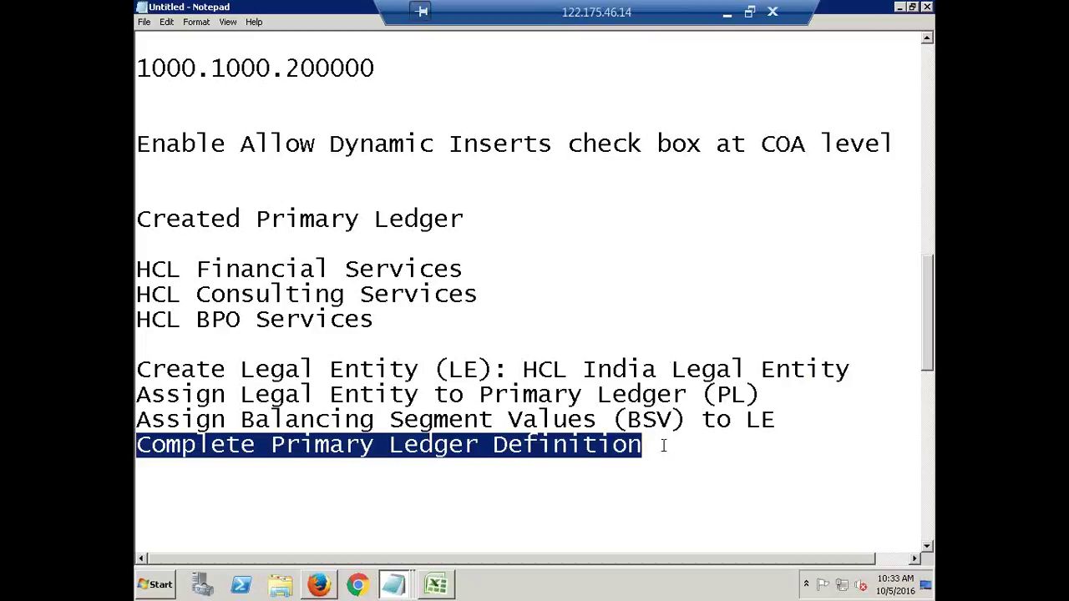
drag(659, 441, 136, 367)
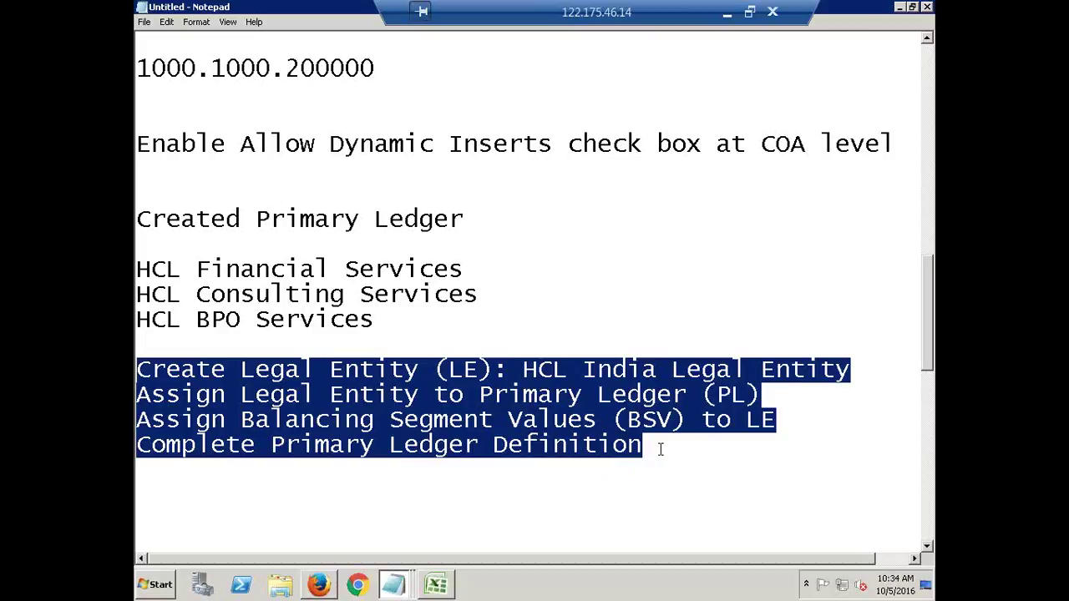
click(656, 451)
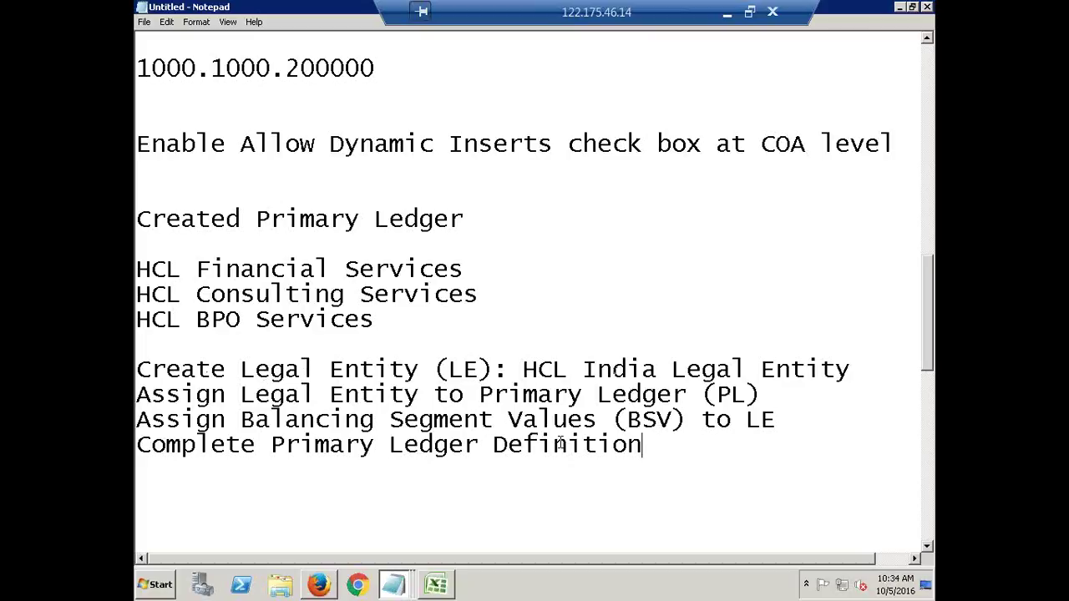
From the home page, launch Journals > Enter under General Ledger, Vision Operations (USA).
click(317, 587)
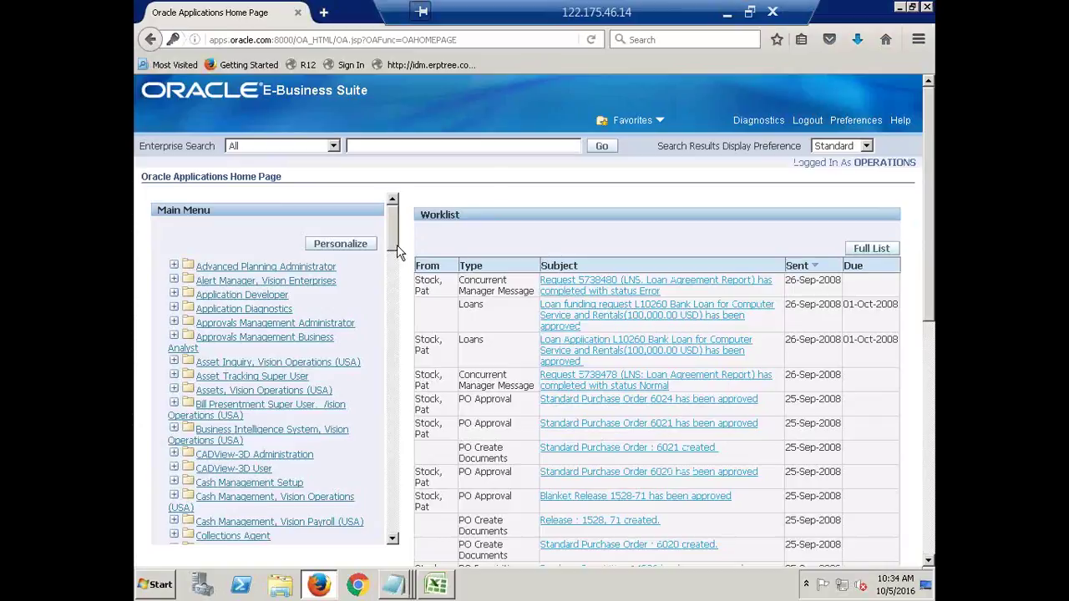
drag(391, 238, 416, 349)
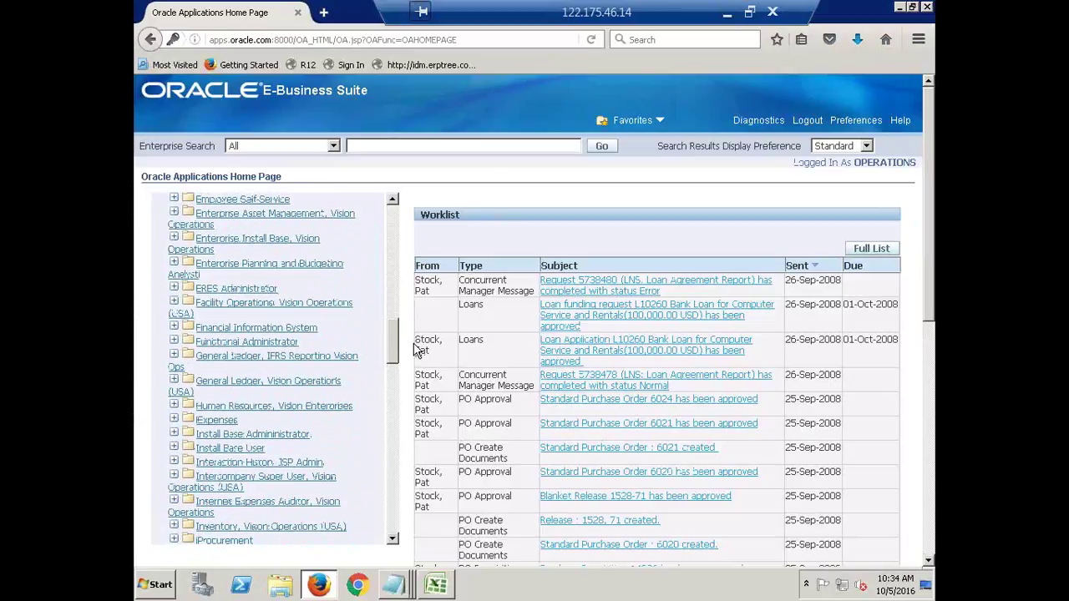
click(224, 384)
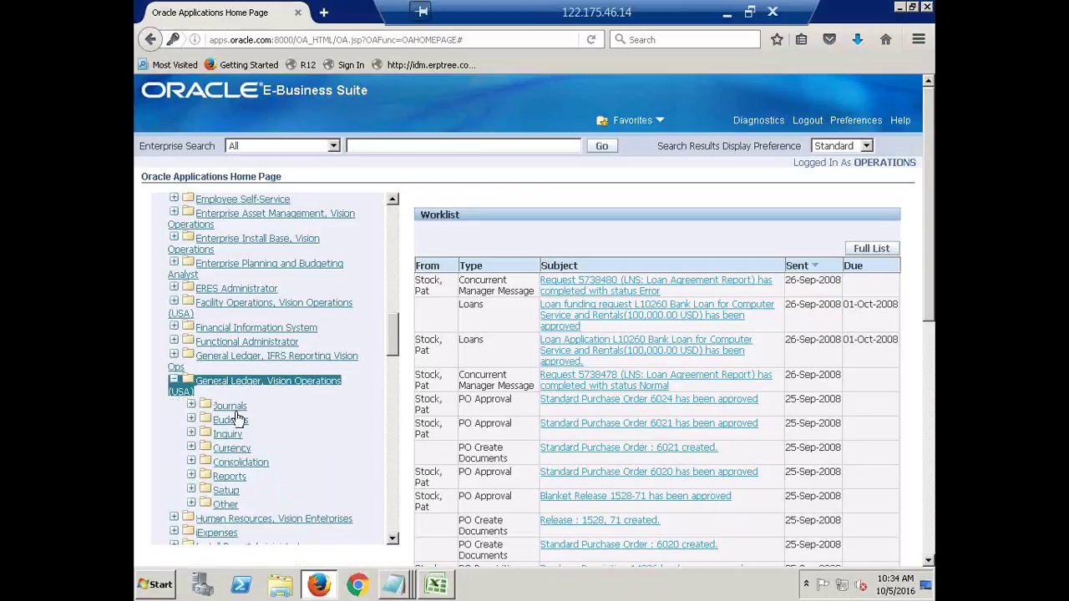
click(230, 407)
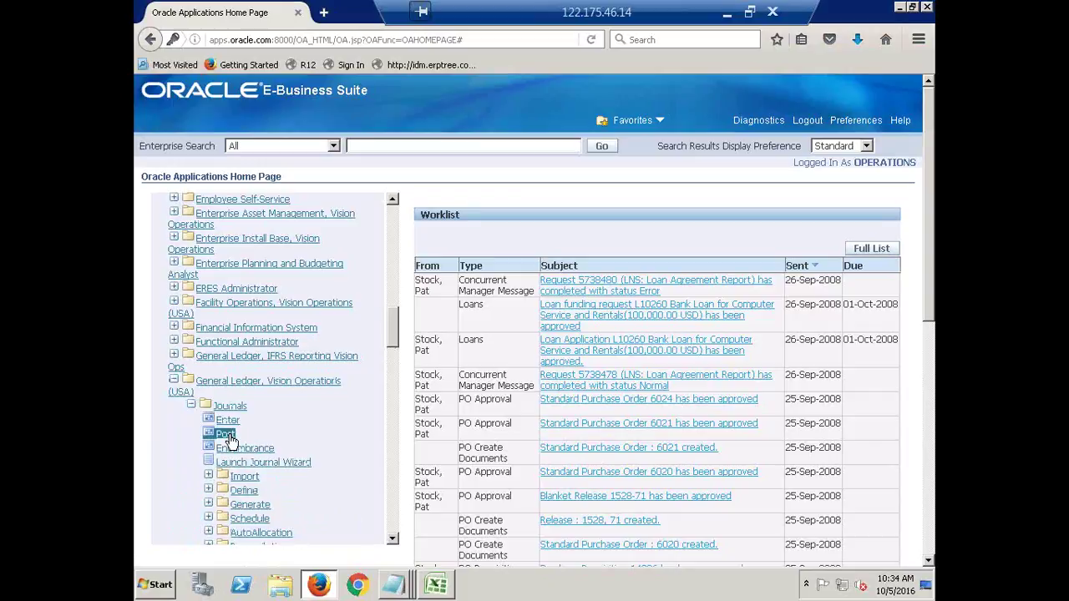
click(229, 422)
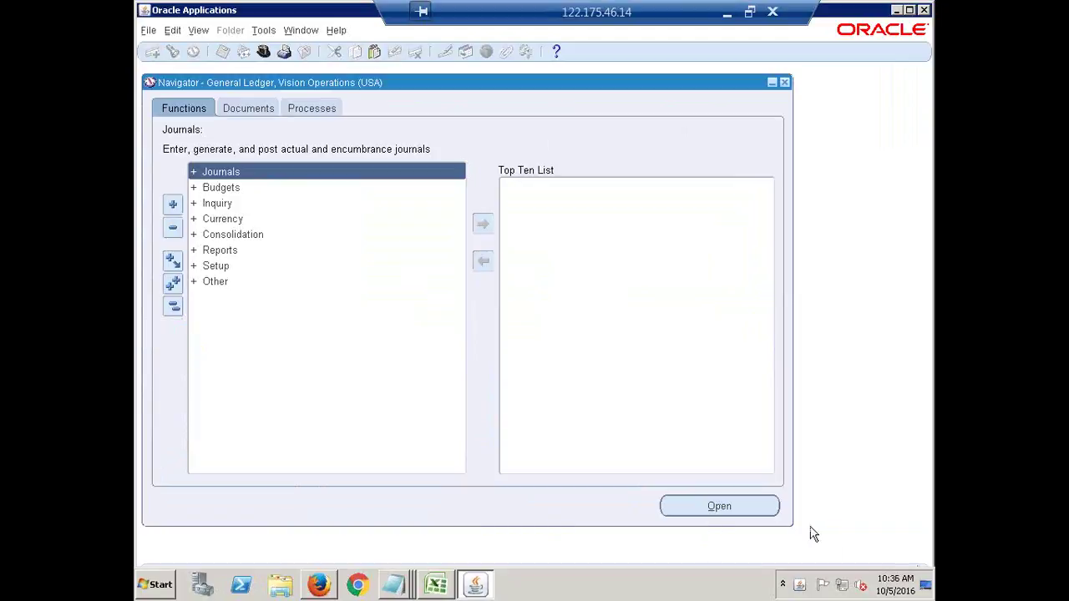
Navigate Setup > Financials > Accounting Setup Manager > Accounting Setups in the Navigator.
click(211, 266)
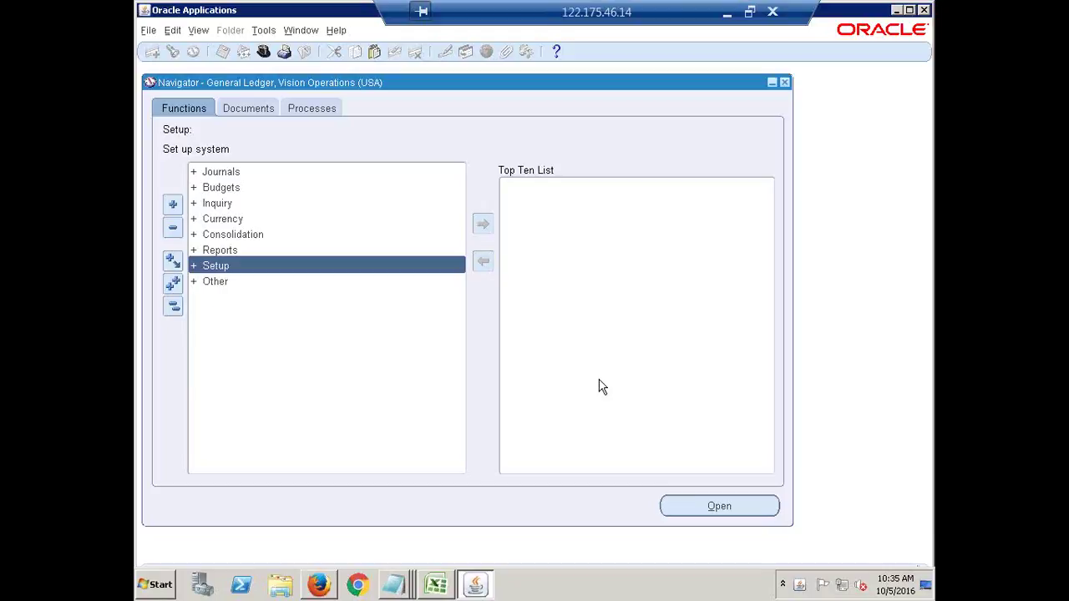
key(Return)
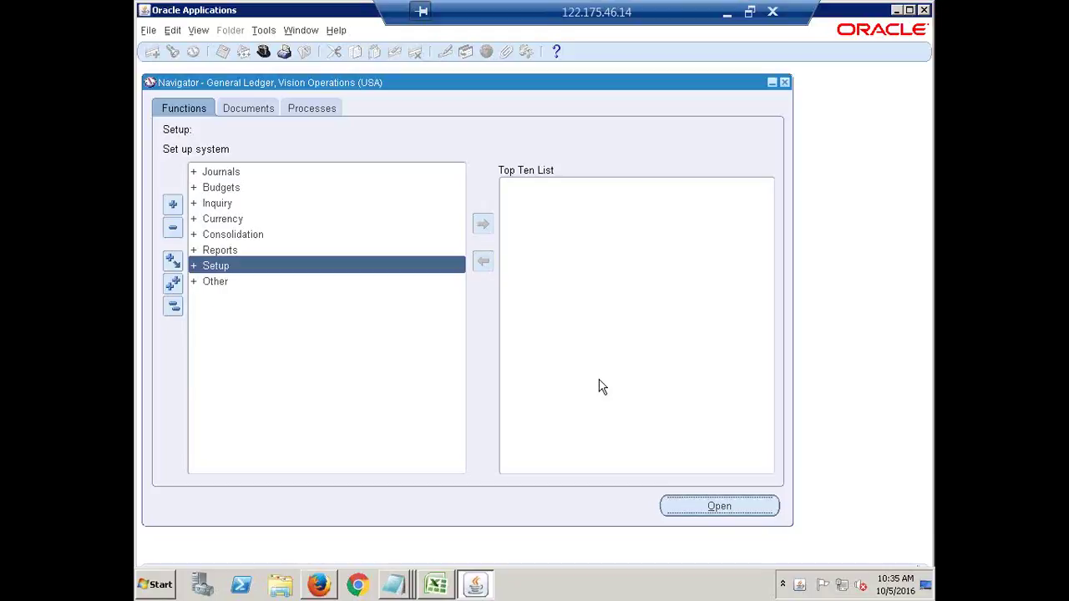
key(Return)
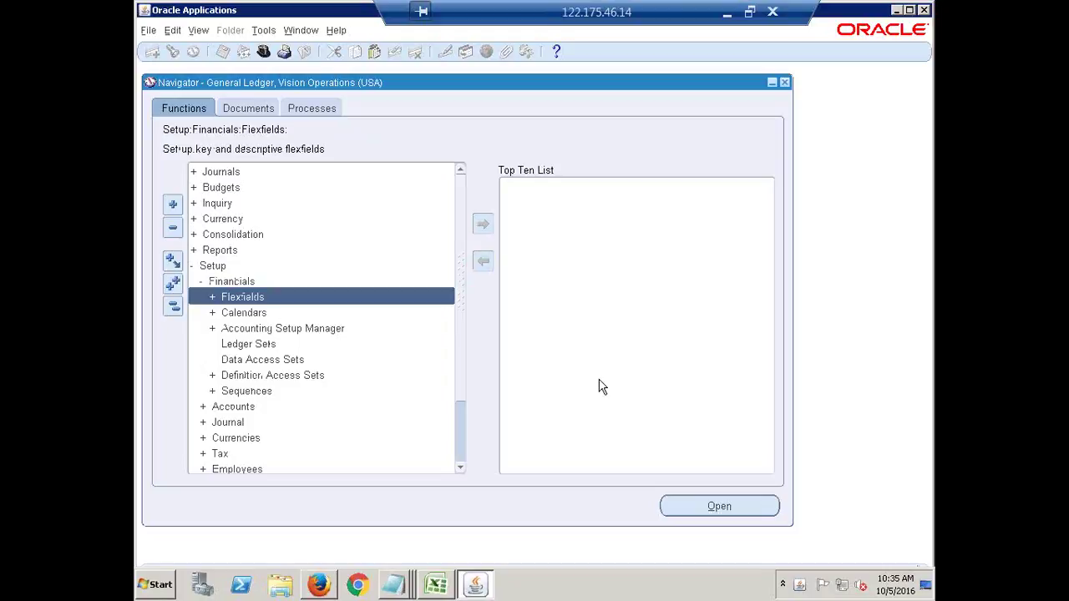
key(Down)
key(Down)
key(Return)
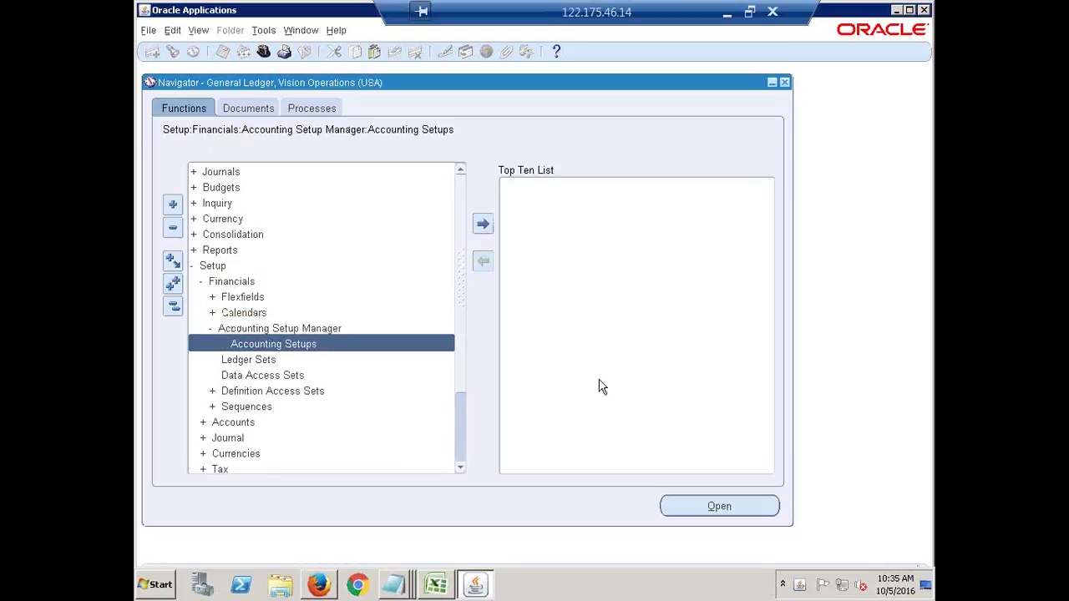
key(Return)
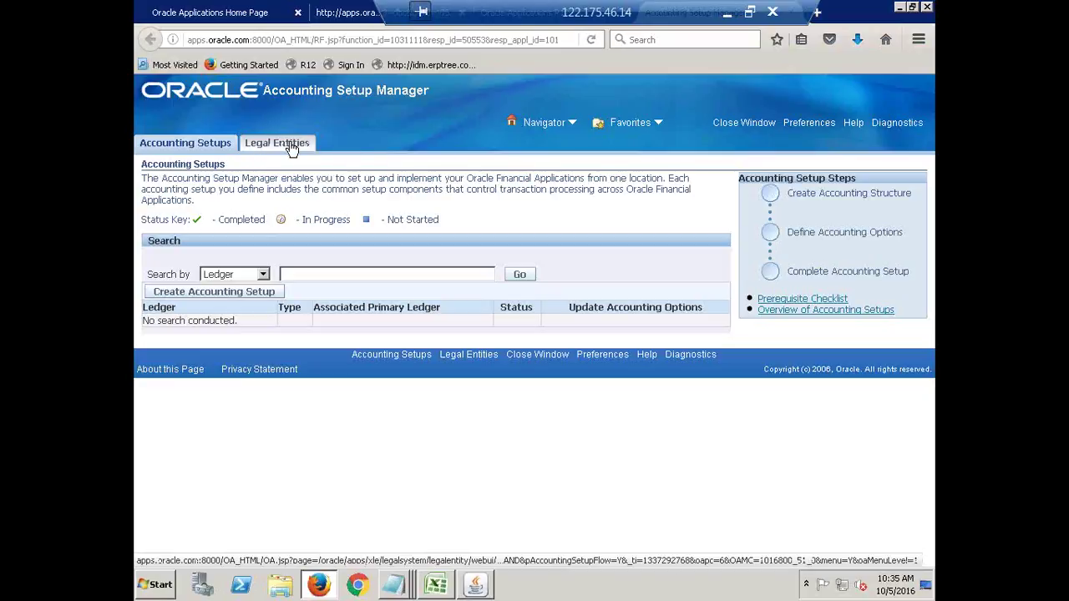
Start a new accounting setup, then leave for Legal Entities and discard the unsaved setup.
click(284, 147)
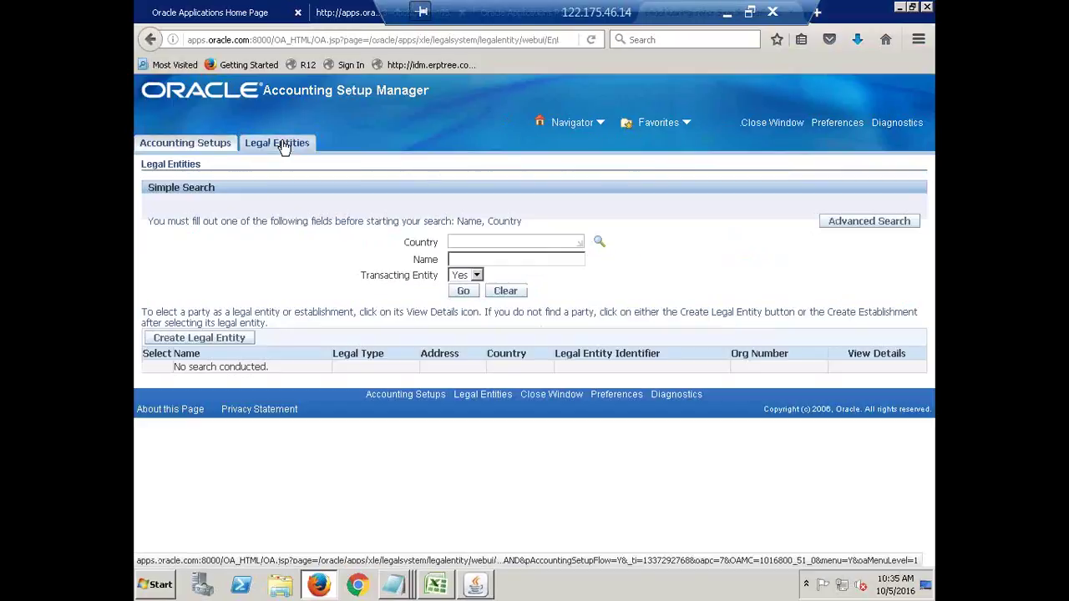
click(203, 145)
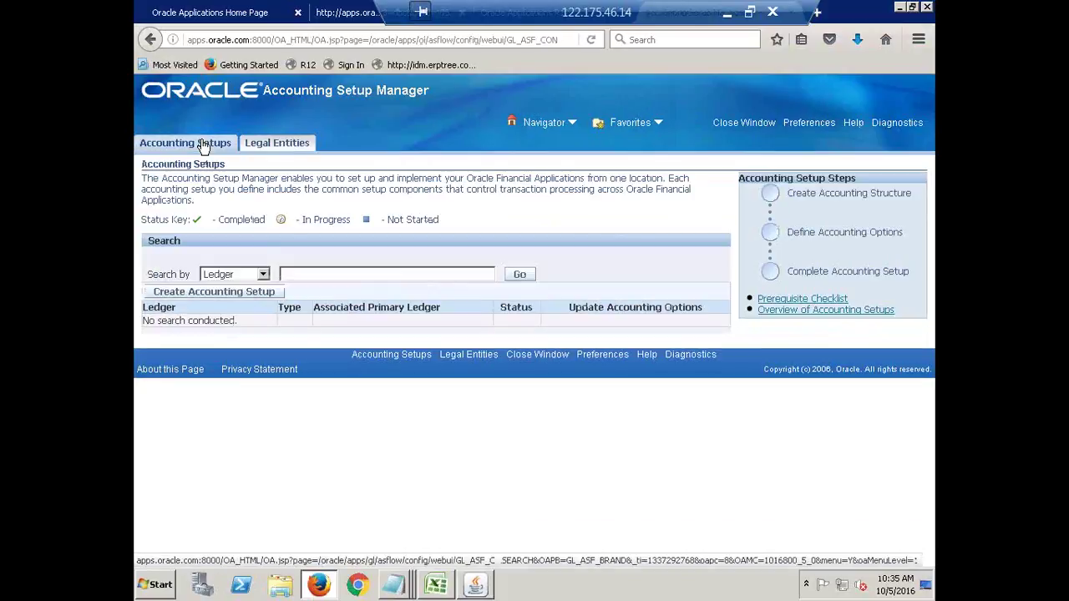
click(207, 297)
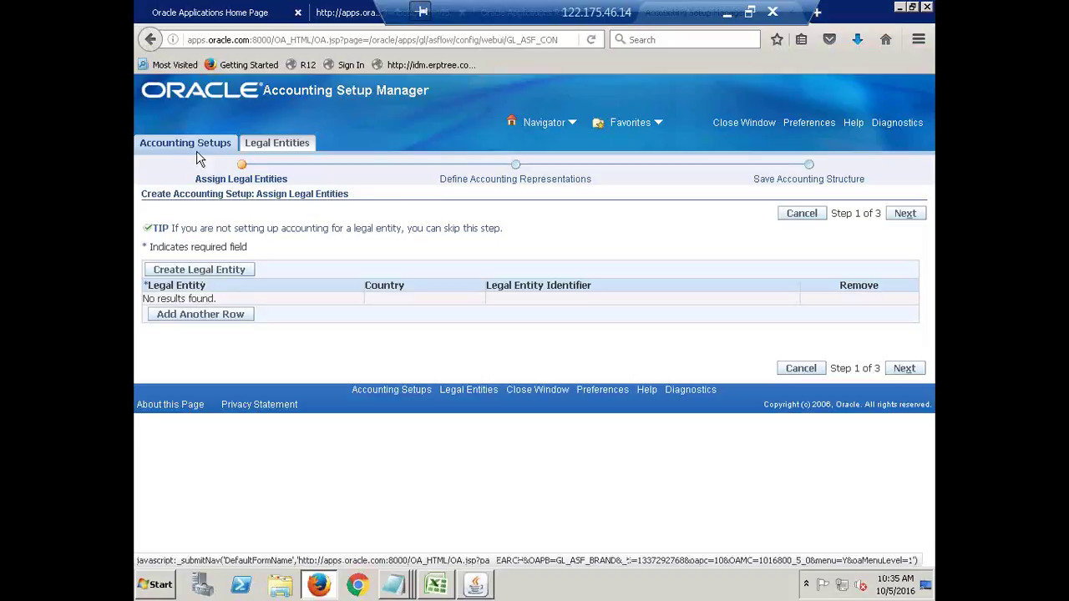
click(271, 145)
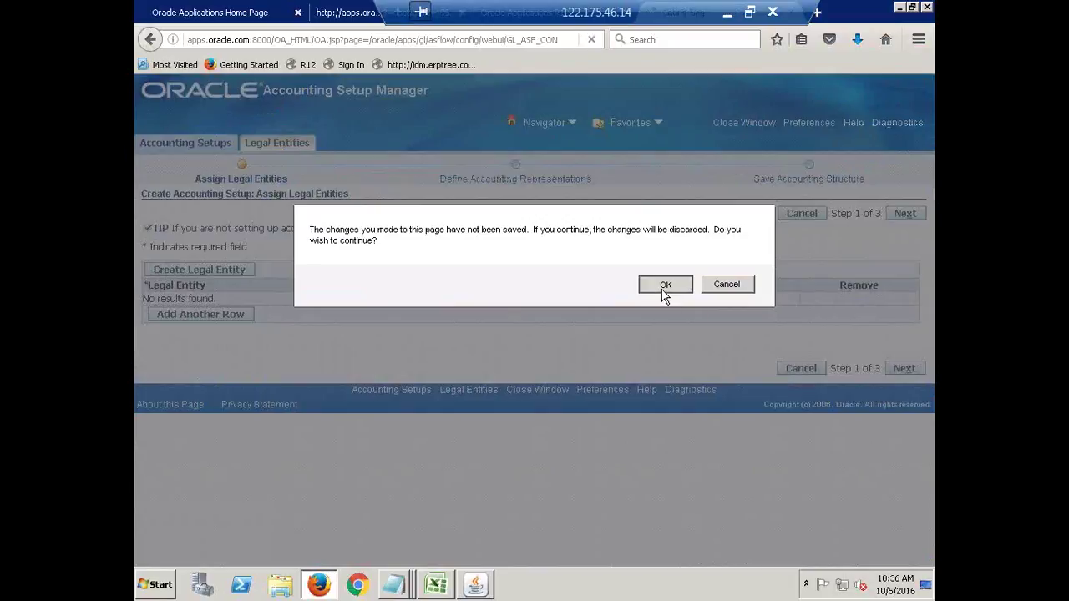
click(664, 292)
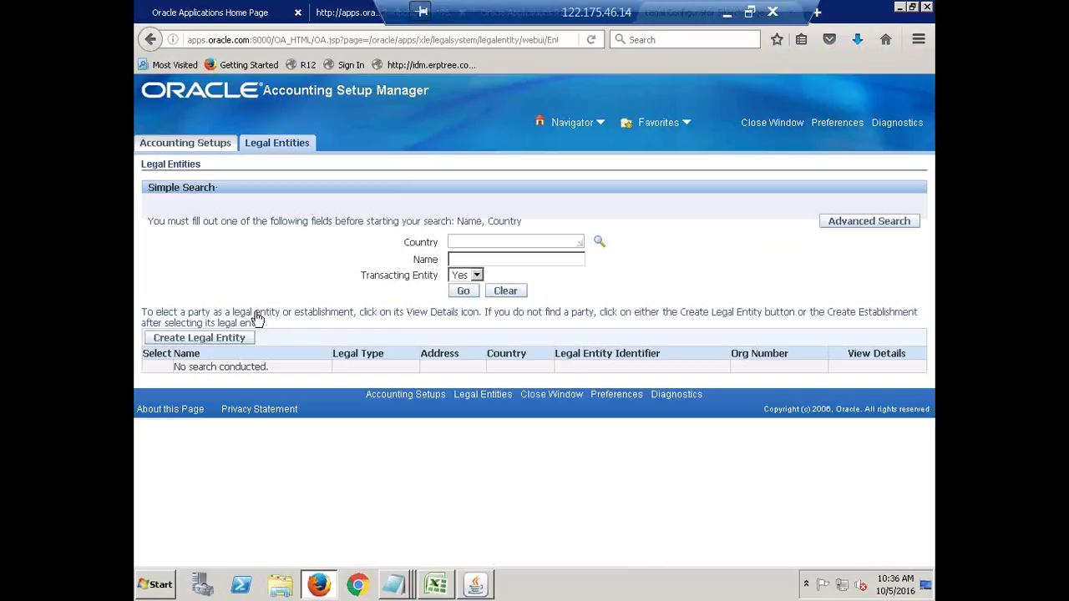
Create a new legal entity with territory India.
click(191, 339)
click(192, 340)
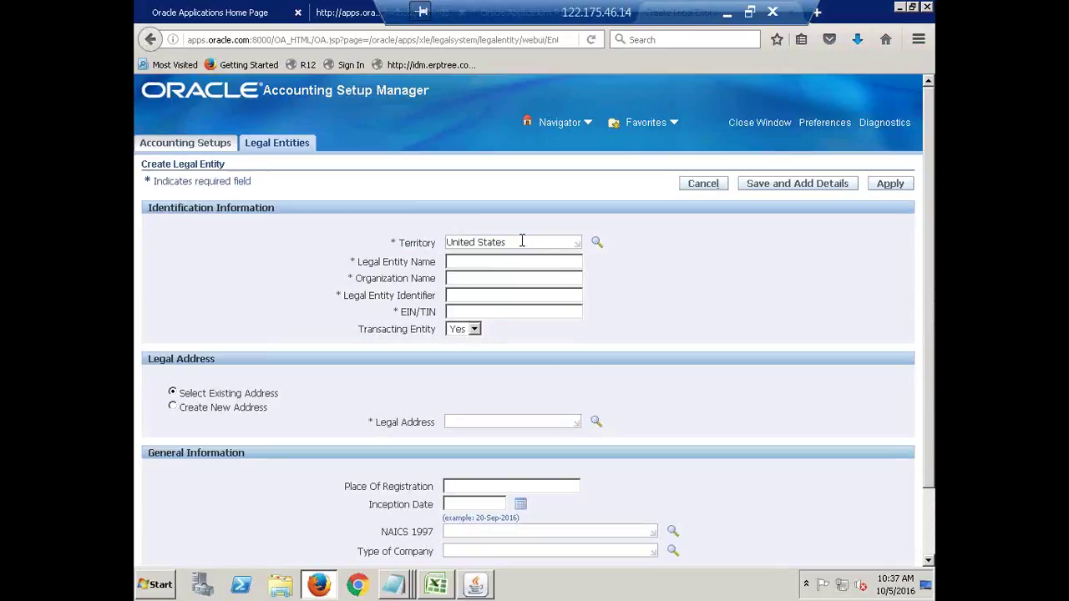
drag(520, 239, 428, 242)
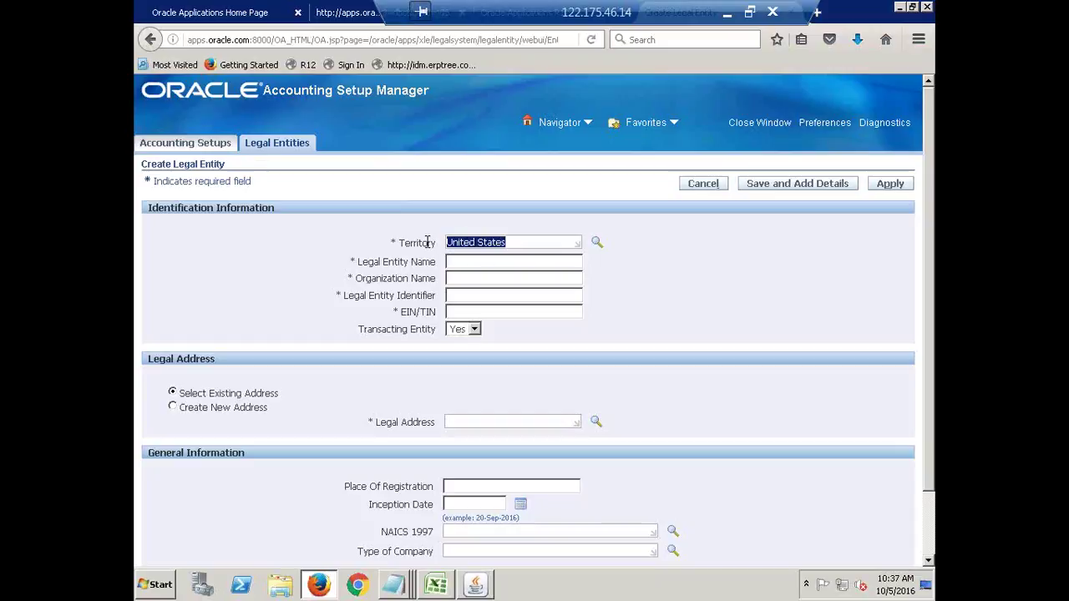
text(India)
key(Tab)
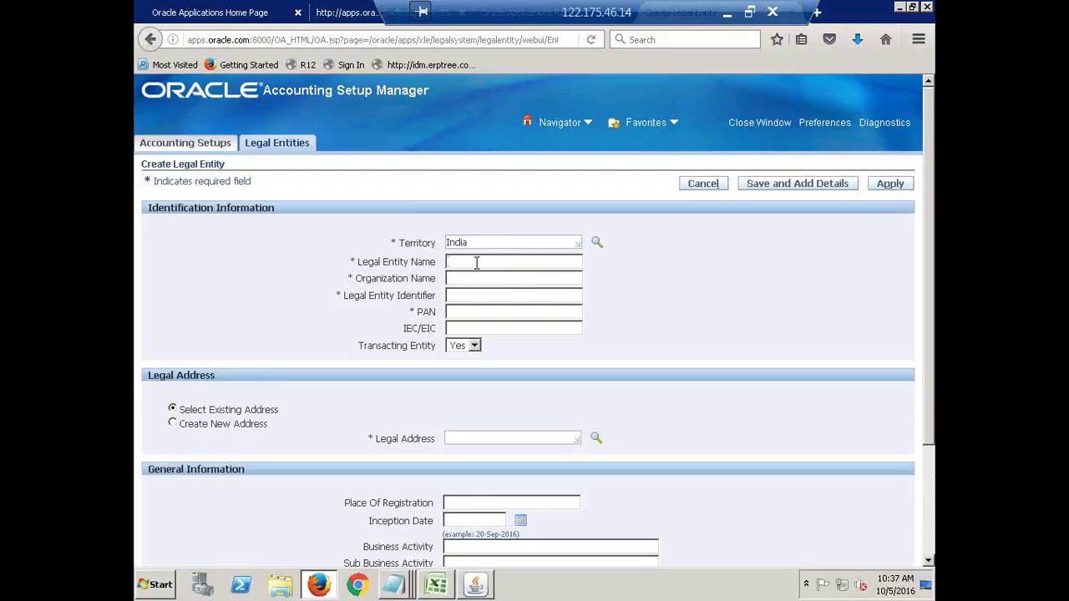
text(HCL India Legal Entity)
key(Tab)
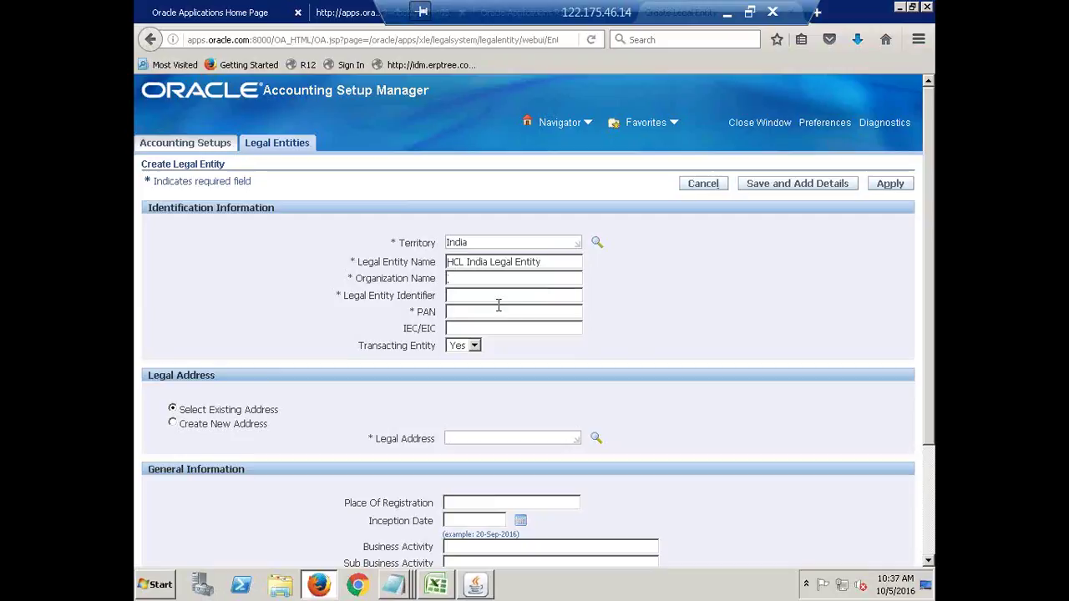
text(h)
text(HCL)
text( India Pvt)
text( Ltd.)
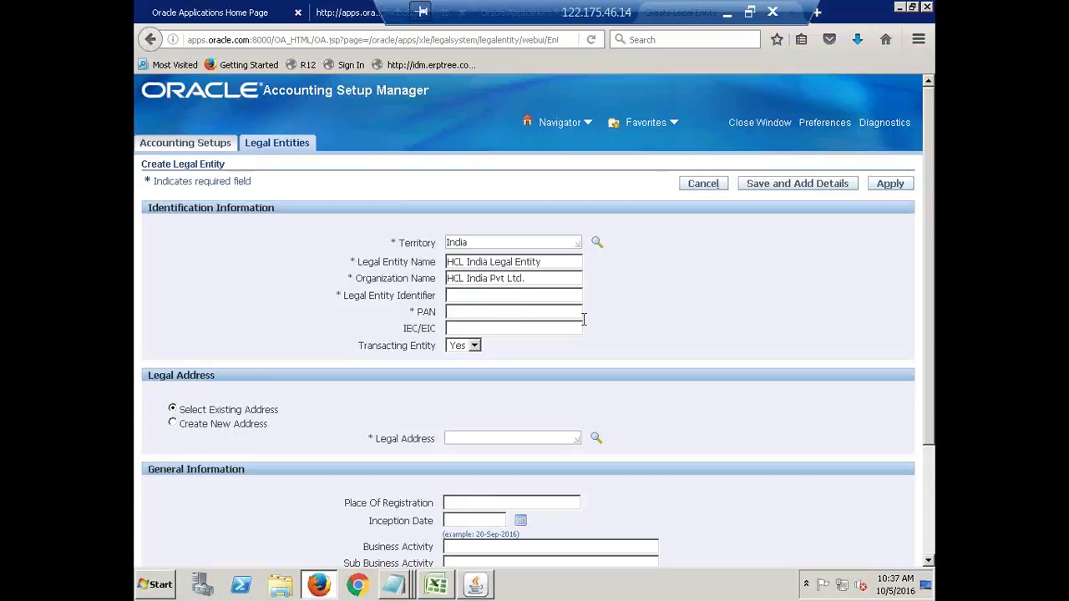
click(456, 296)
text(IN65465496746)
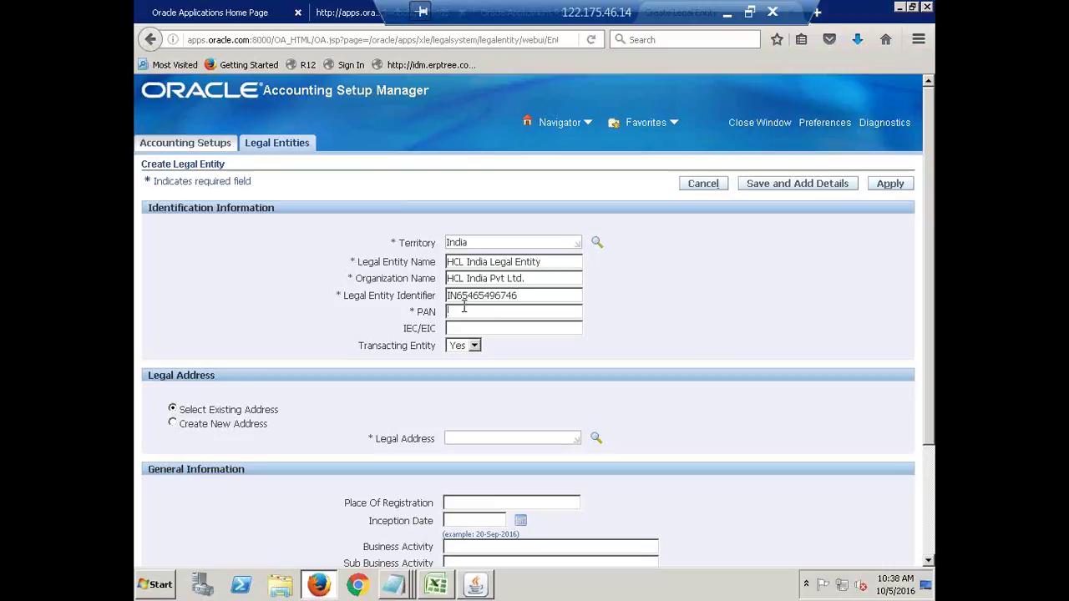
text(IN5464654)
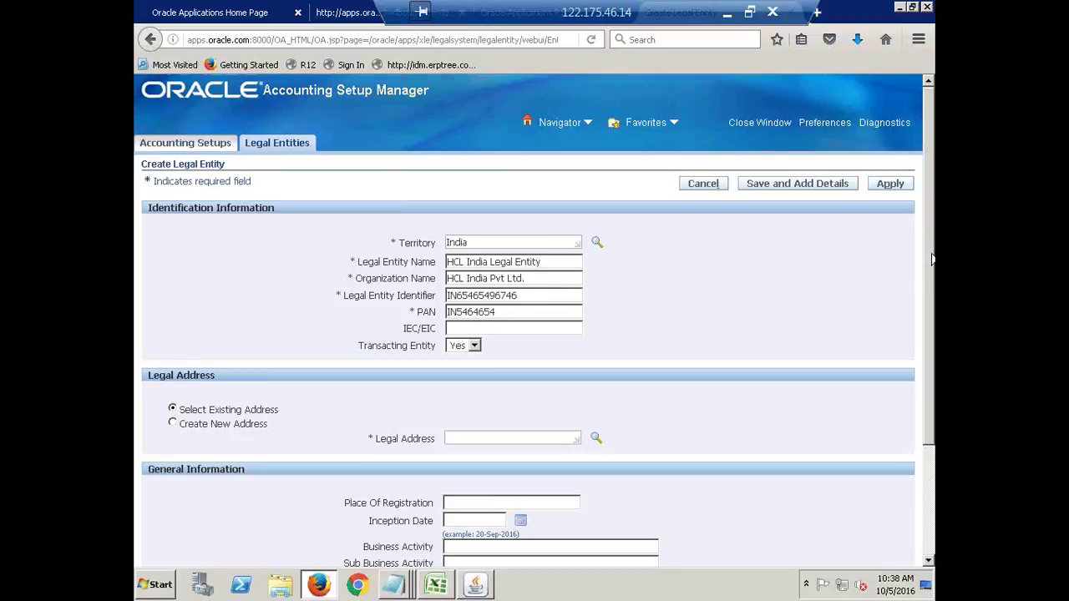
scroll(932, 242, down, 2)
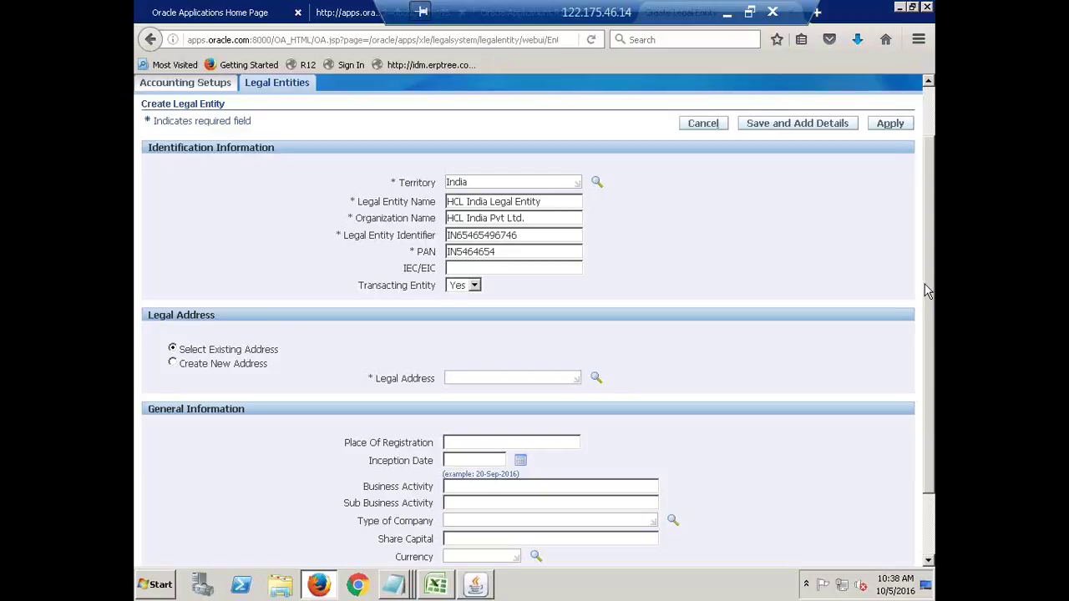
drag(932, 300, 933, 341)
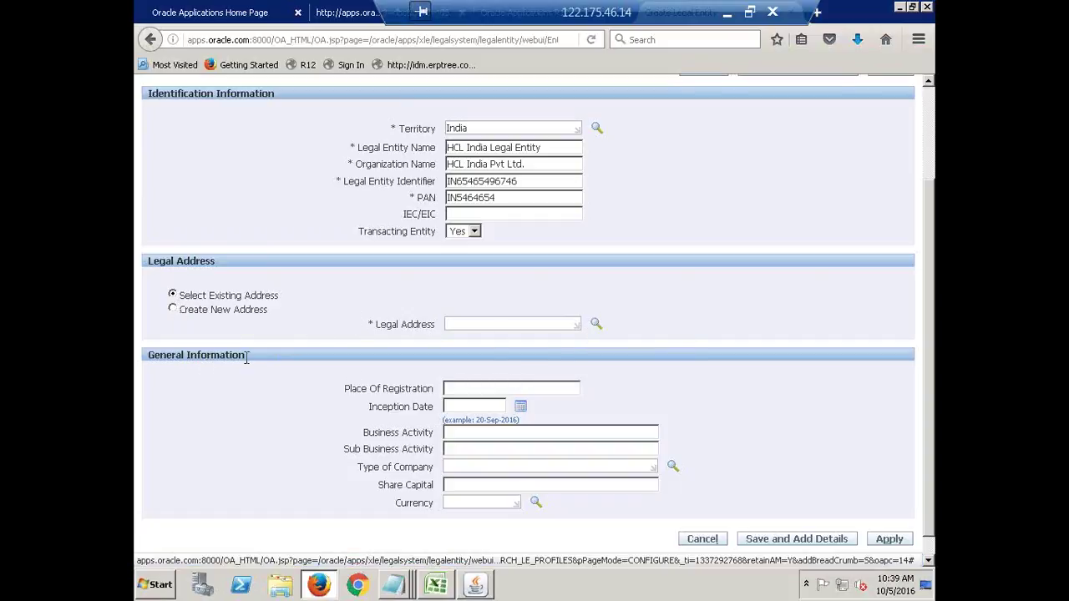
Choose Create New Address for the legal address, leaving the browser zoom at 100%.
click(173, 310)
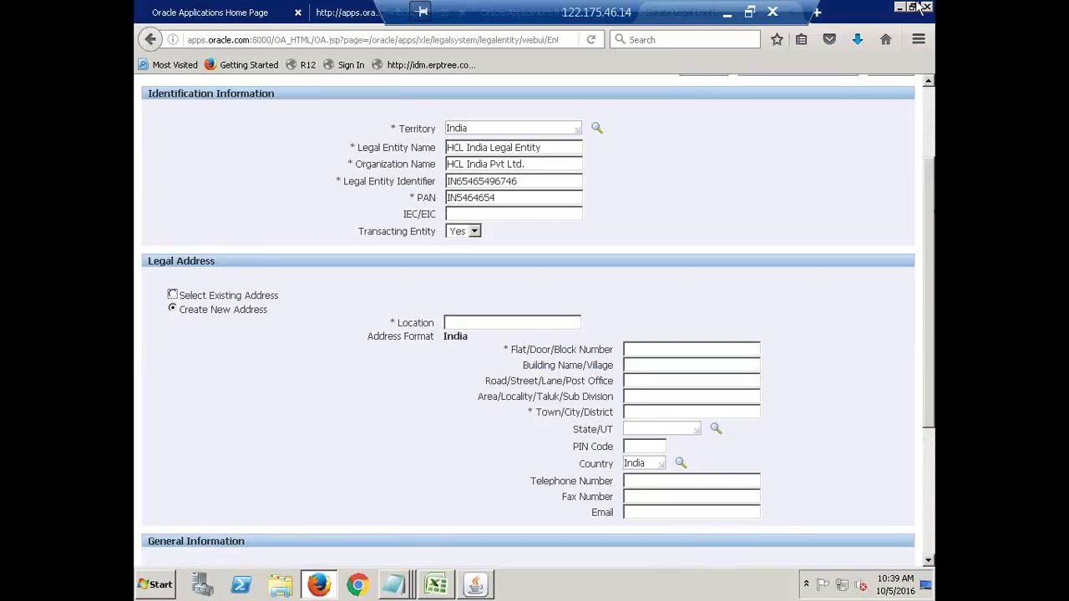
click(919, 43)
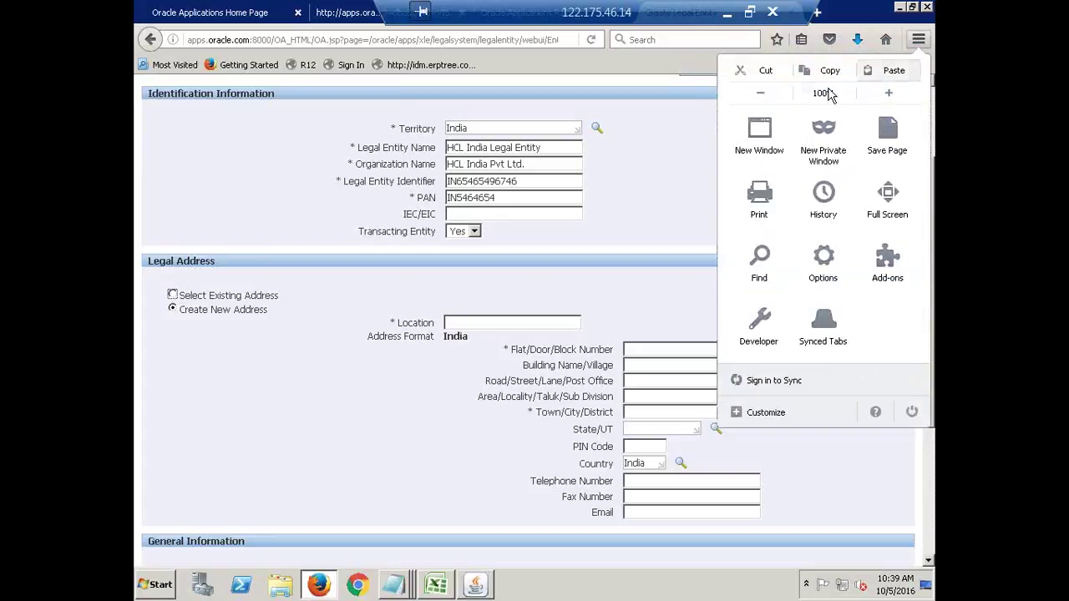
click(775, 93)
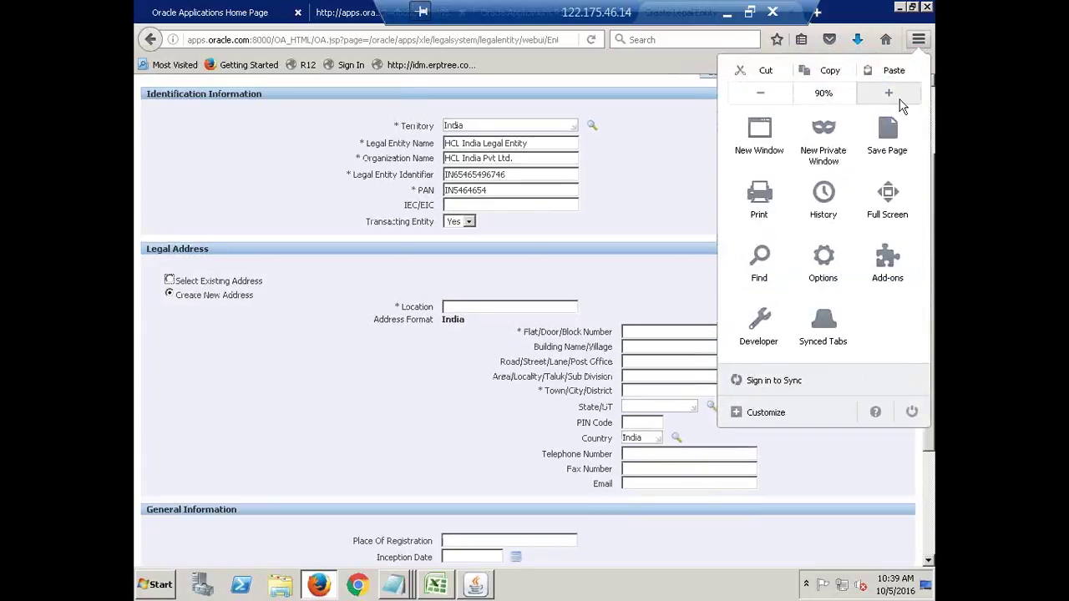
click(895, 98)
click(333, 489)
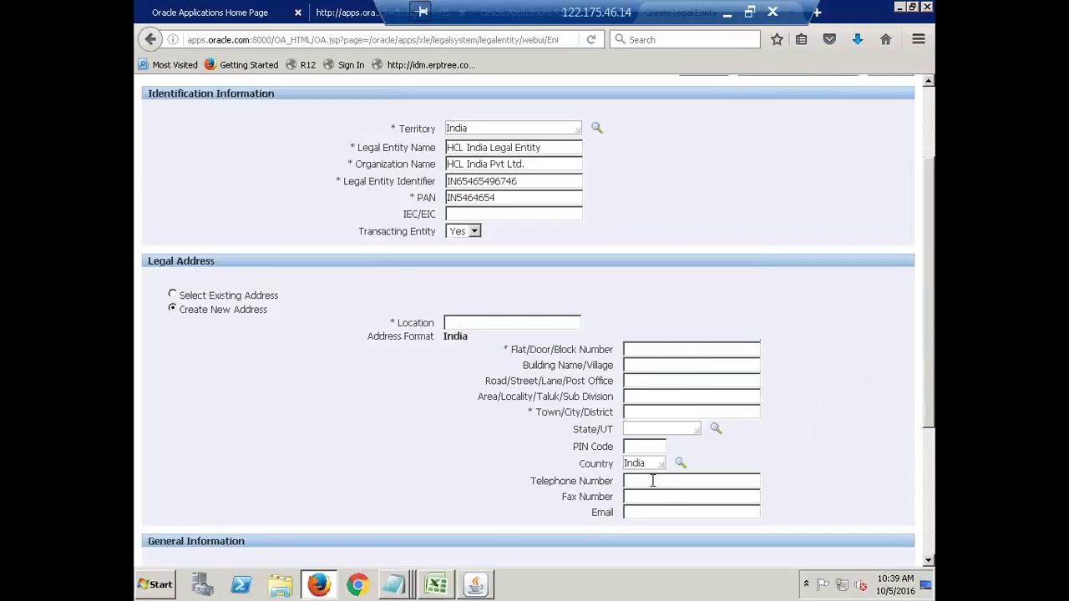
Enter location Hyderabad, block number 11111 and town/city Hyderabad.
click(484, 319)
text(Hyderabad)
click(651, 349)
text(1,1,111)
click(636, 414)
text(Hyderabad)
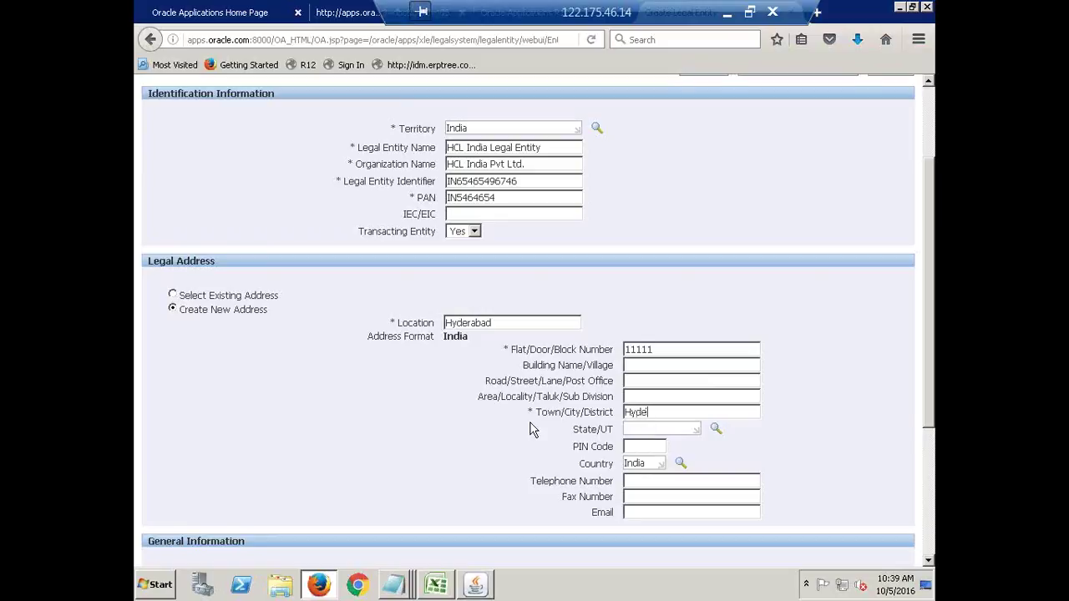
key(Tab)
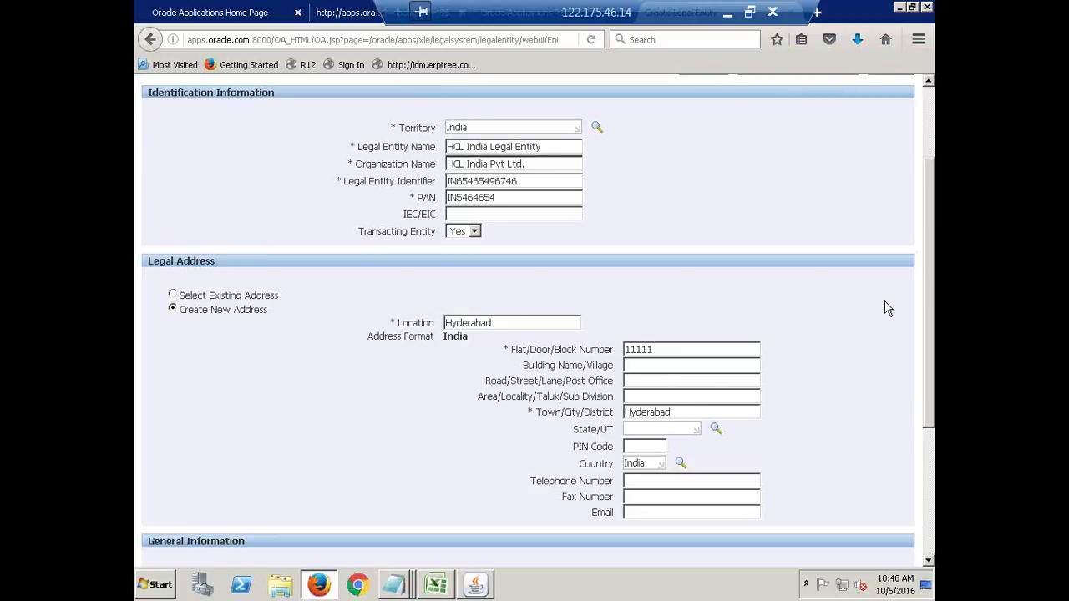
scroll(887, 309, down, 2)
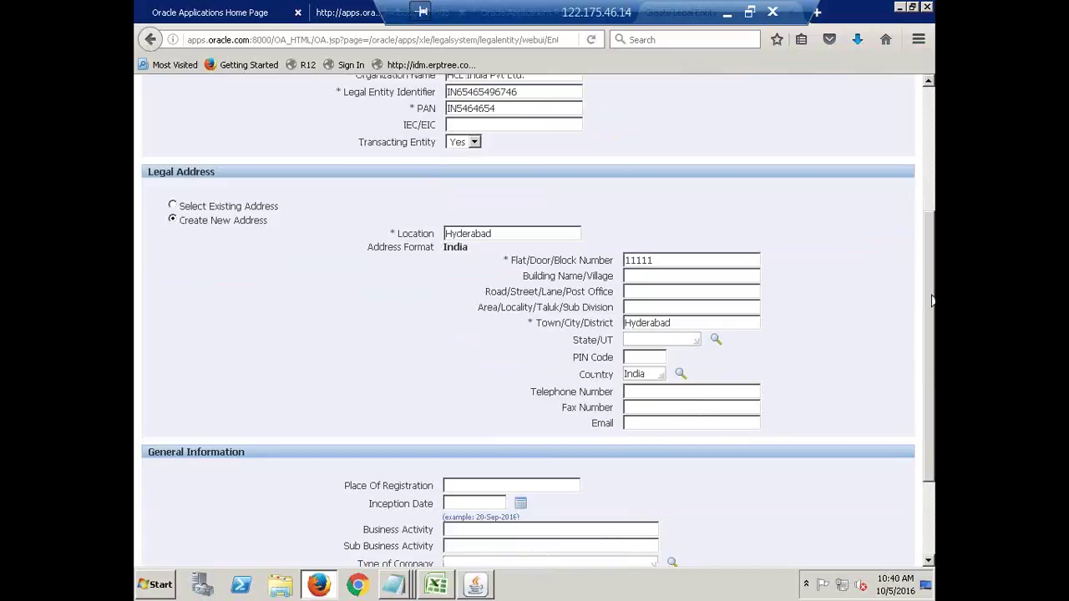
Set the currency under General Information to INR (Indian Rupee).
drag(931, 309, 925, 392)
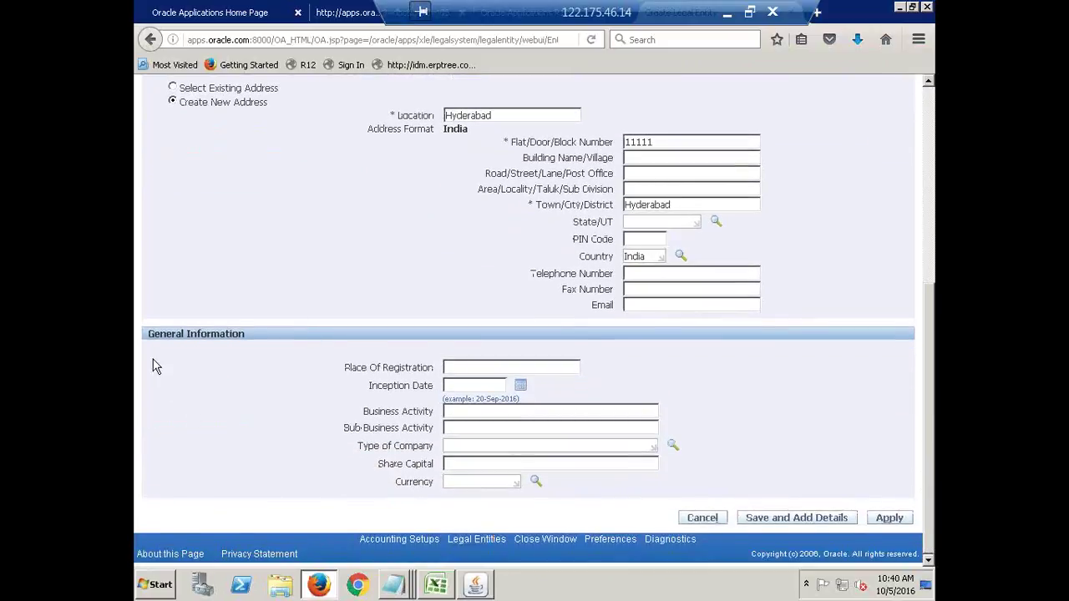
scroll(387, 399, up, 5)
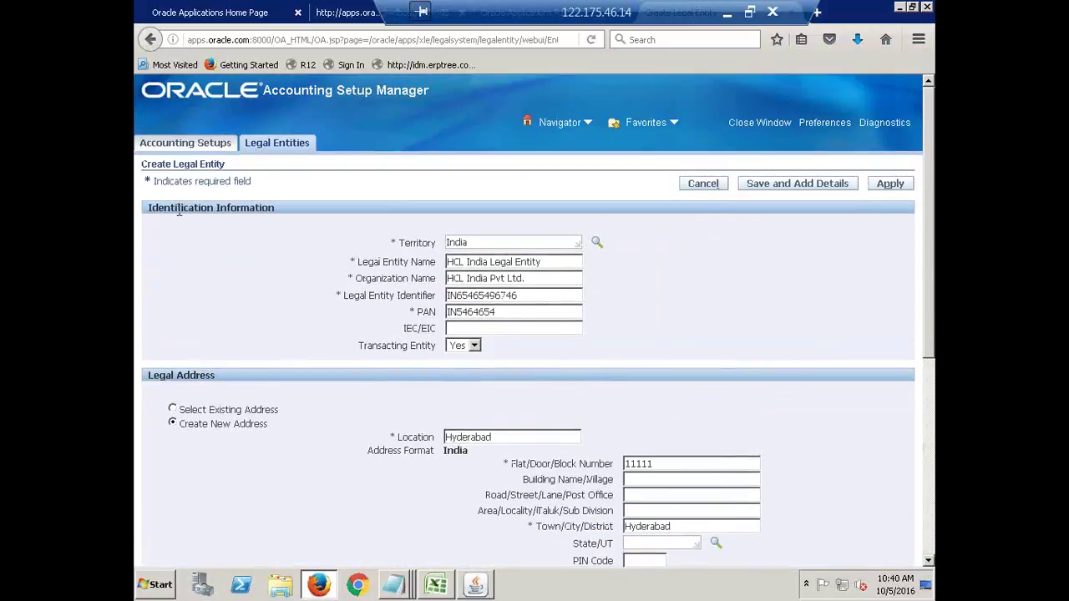
scroll(372, 387, down, 3)
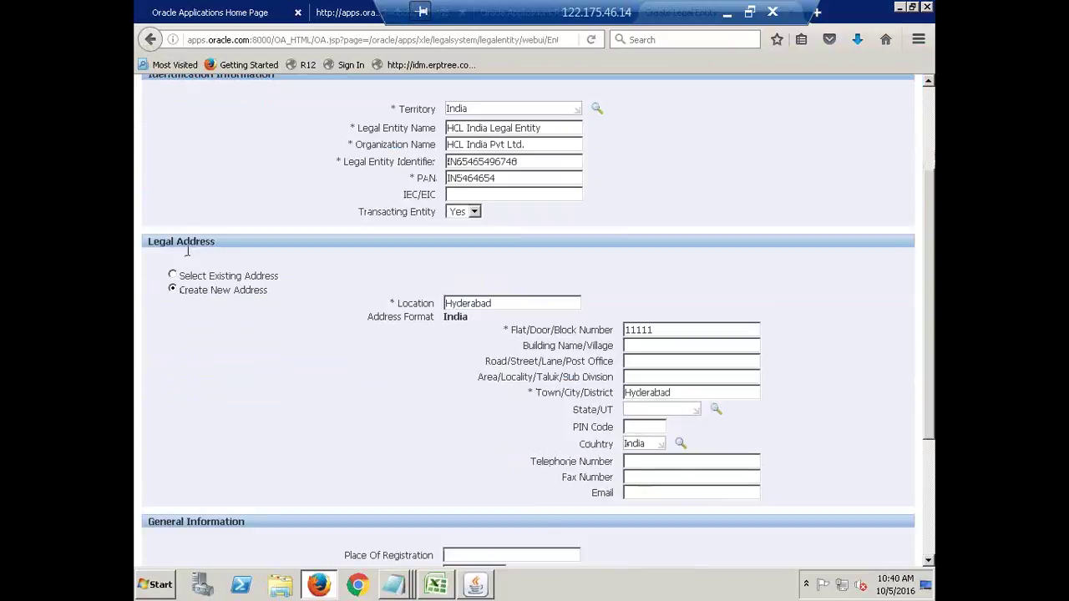
scroll(300, 435, down, 3)
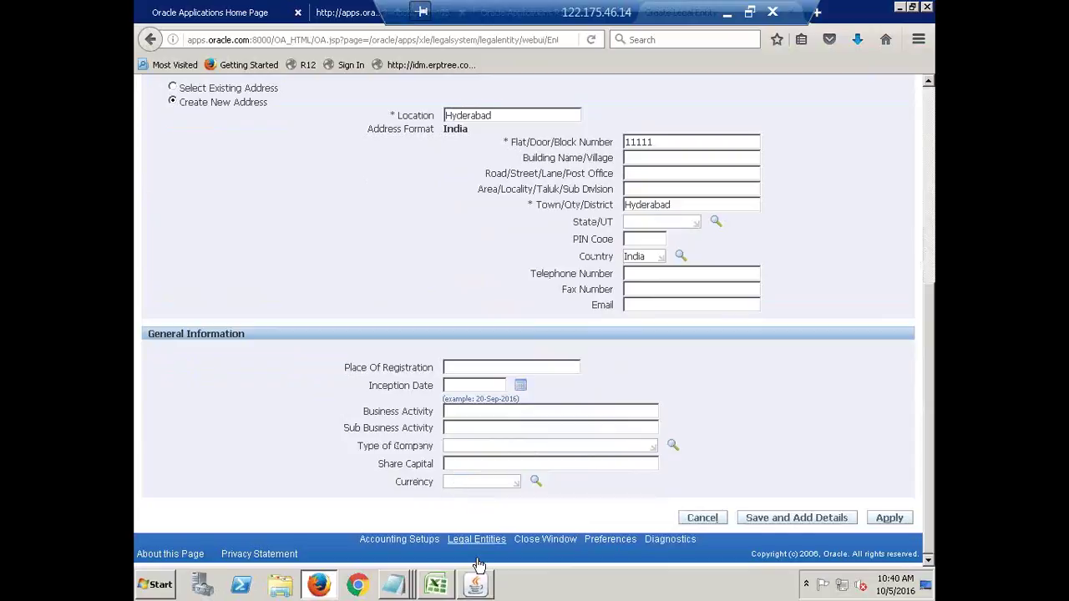
click(457, 486)
text(inr)
key(Tab)
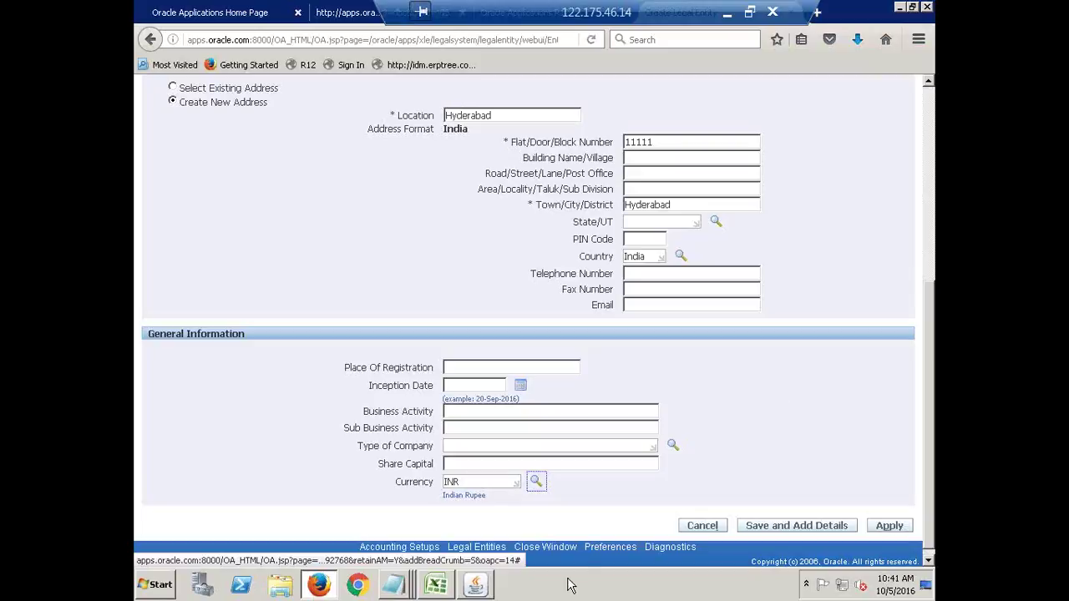
Scroll back up and check the Hyderabad location and legal entity identifier values.
scroll(587, 563, up, 3)
scroll(586, 563, up, 2)
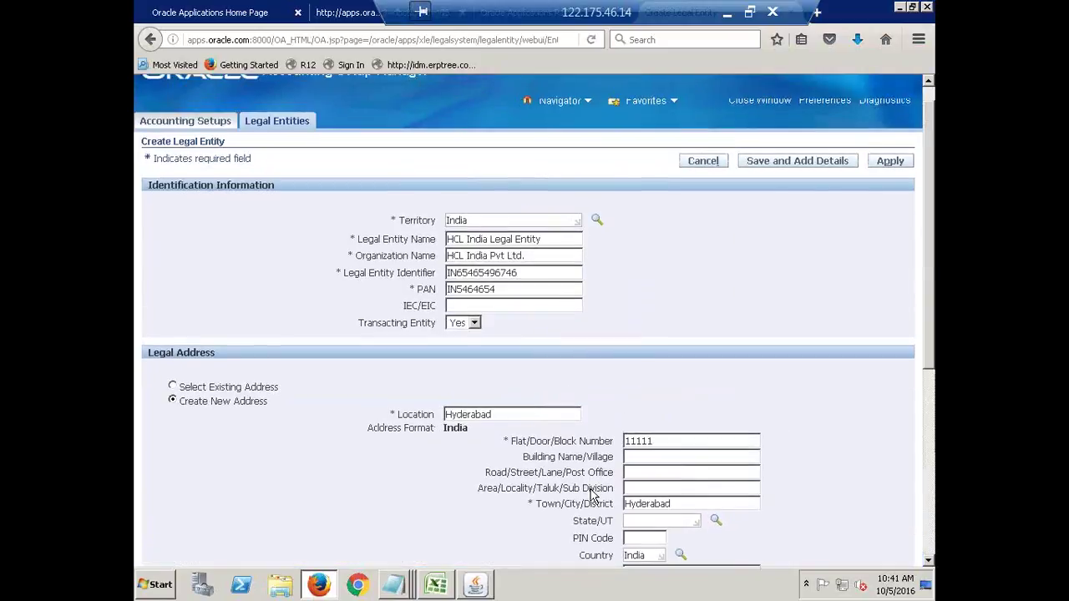
drag(497, 436, 429, 440)
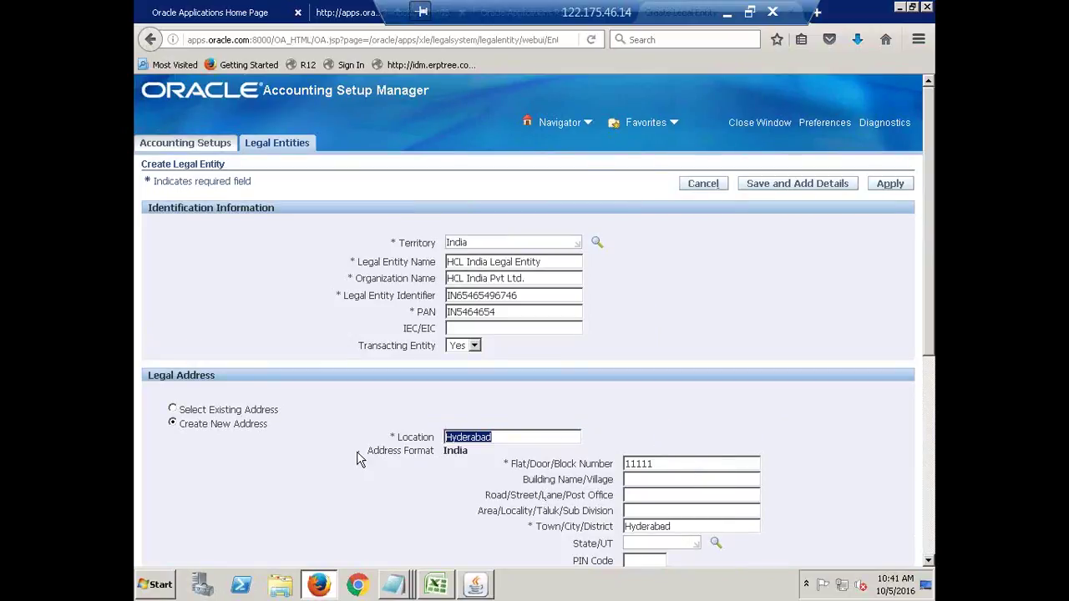
click(450, 440)
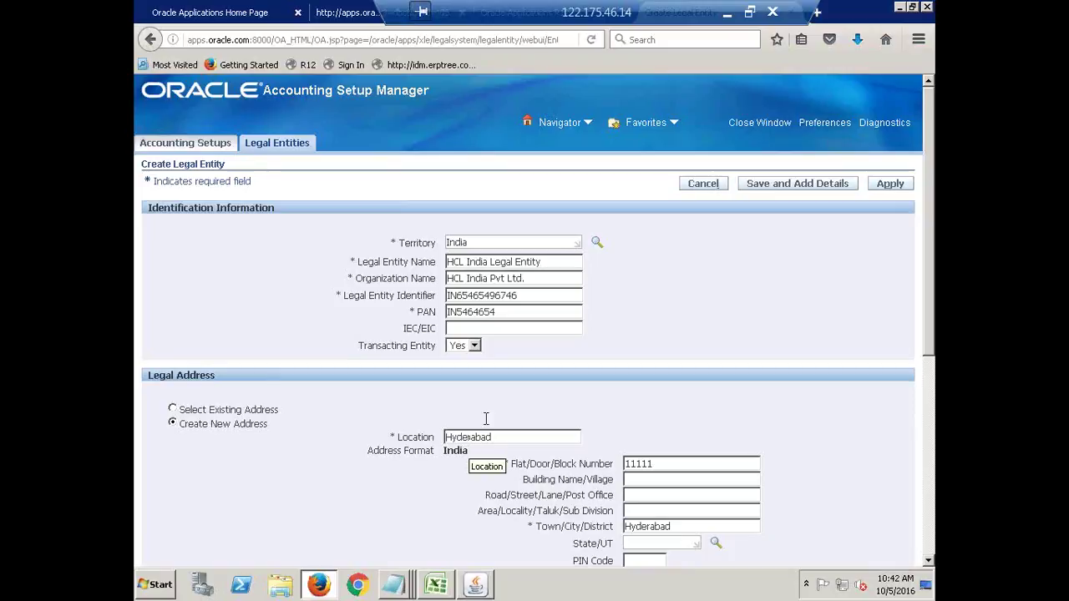
double_click(501, 294)
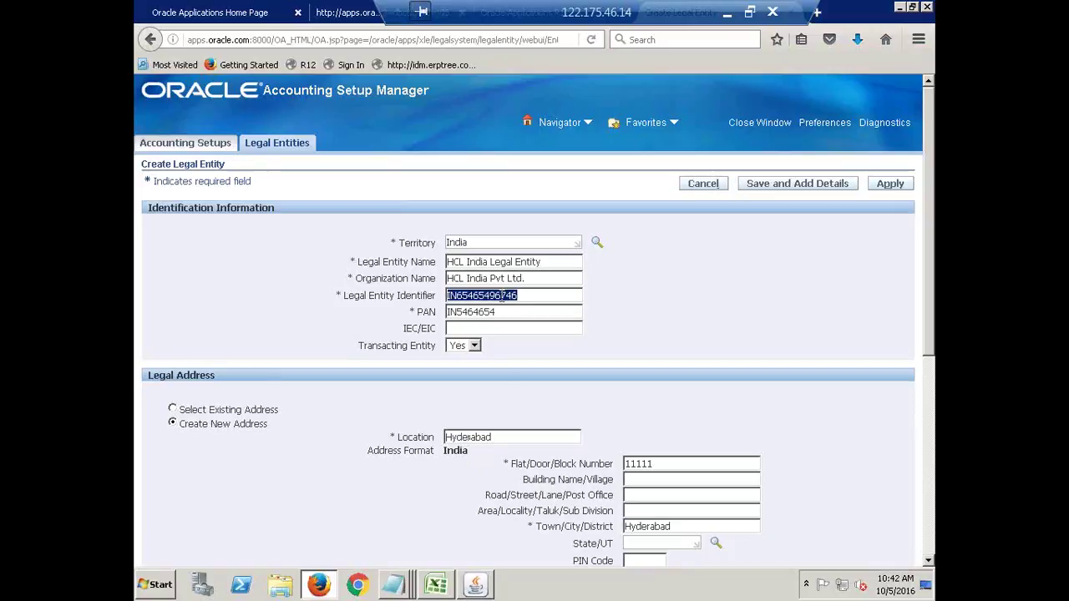
click(502, 295)
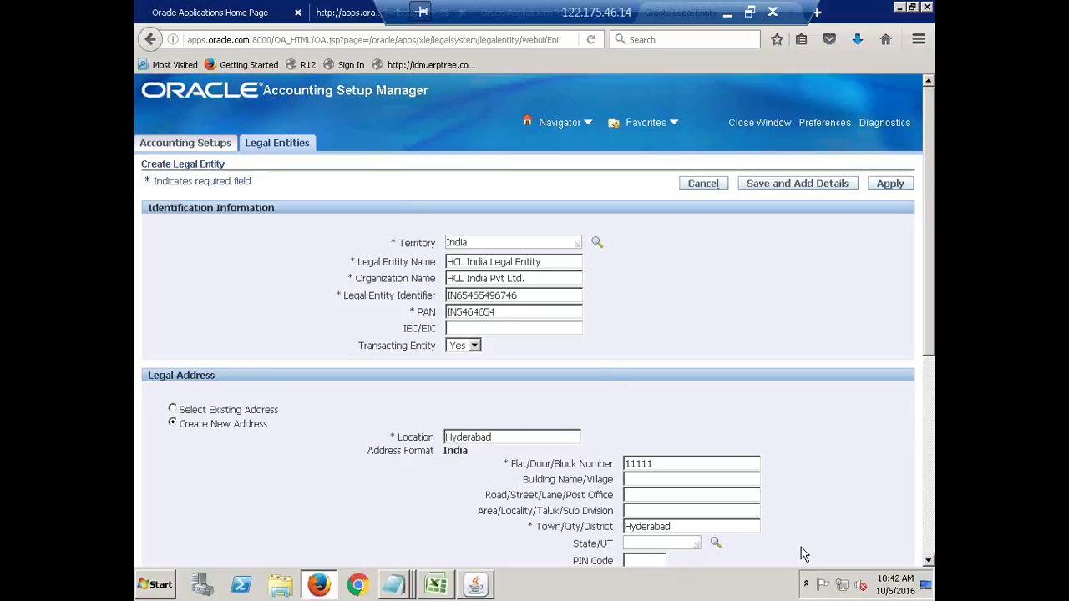
Change the identifier ending to 444444, add 'HCL' to the address, and submit the legal entity.
click(544, 264)
key(BackSpace)
key(BackSpace)
key(BackSpace)
text(444444)
text(HCL)
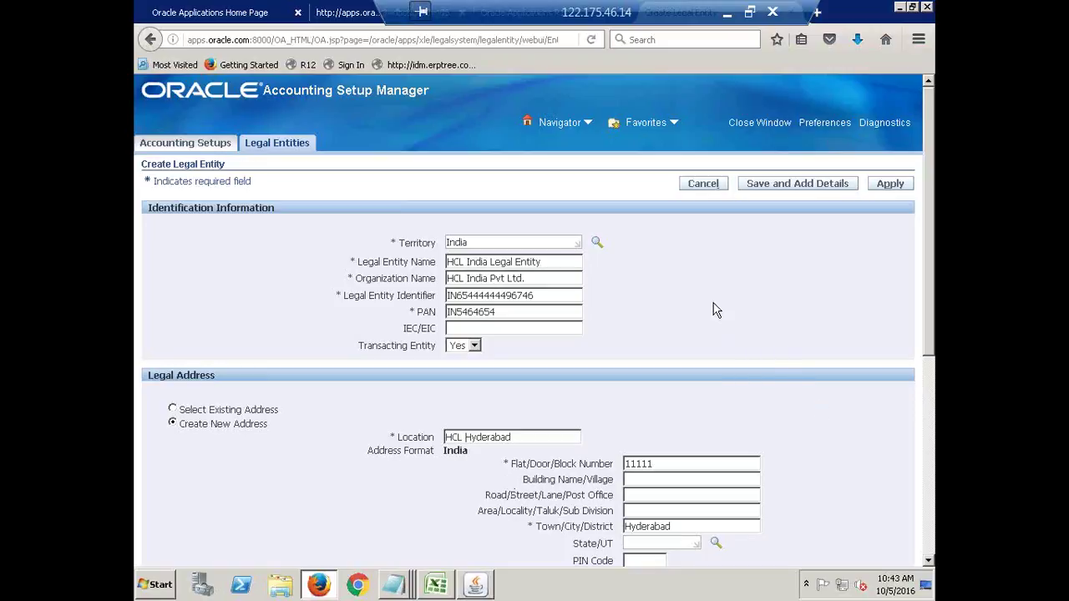
click(889, 185)
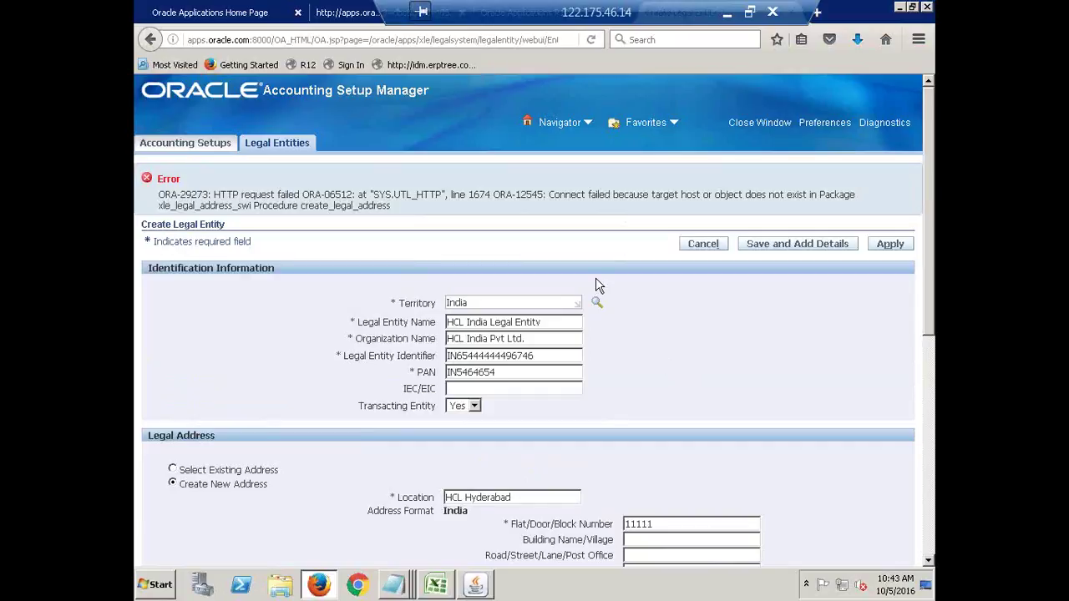
Scroll through the form to check the Legal Address fields beneath the ORA-29273 error.
scroll(603, 286, down, 5)
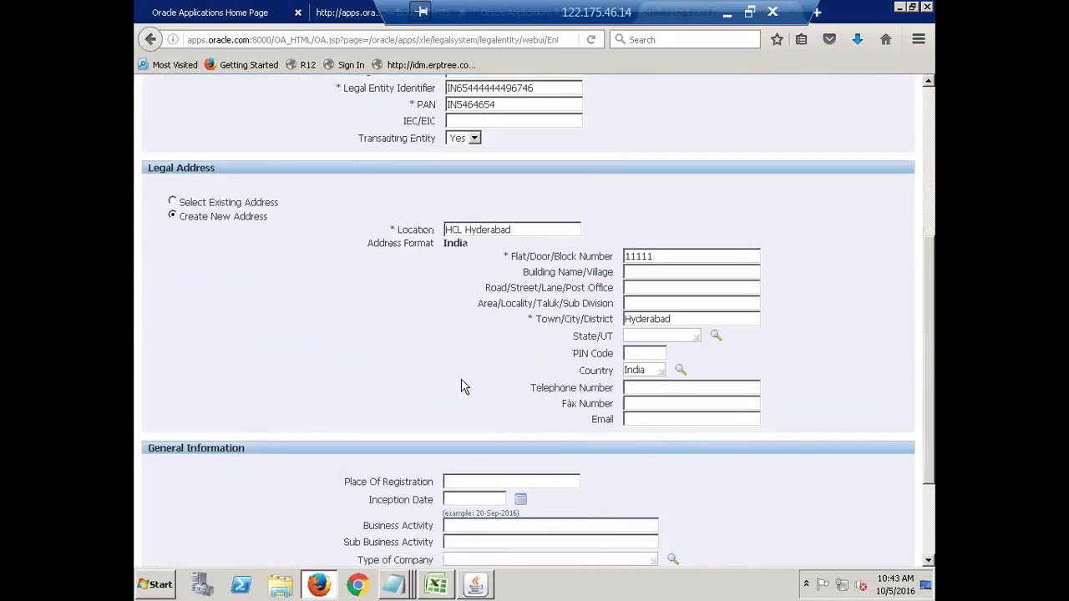
scroll(595, 409, up, 5)
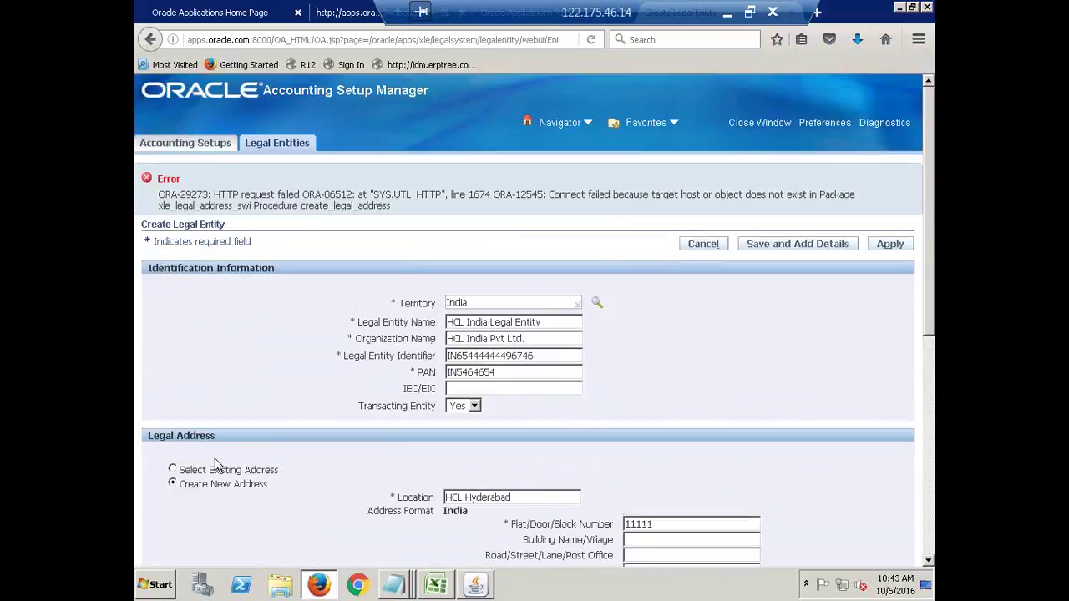
Switch to Select Existing Address and search the legal address list by postal code.
click(173, 470)
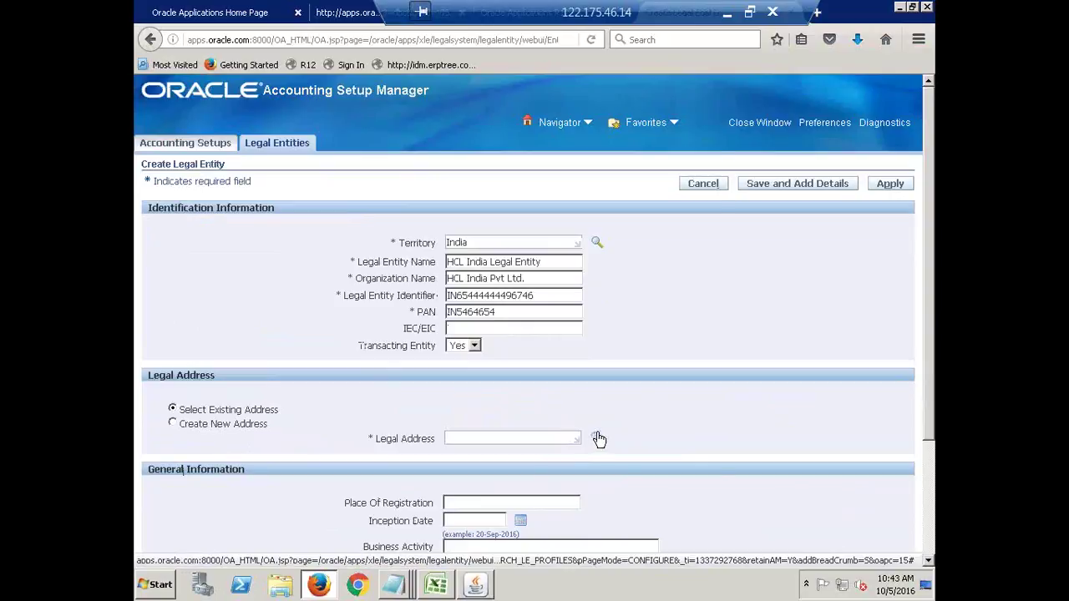
click(597, 439)
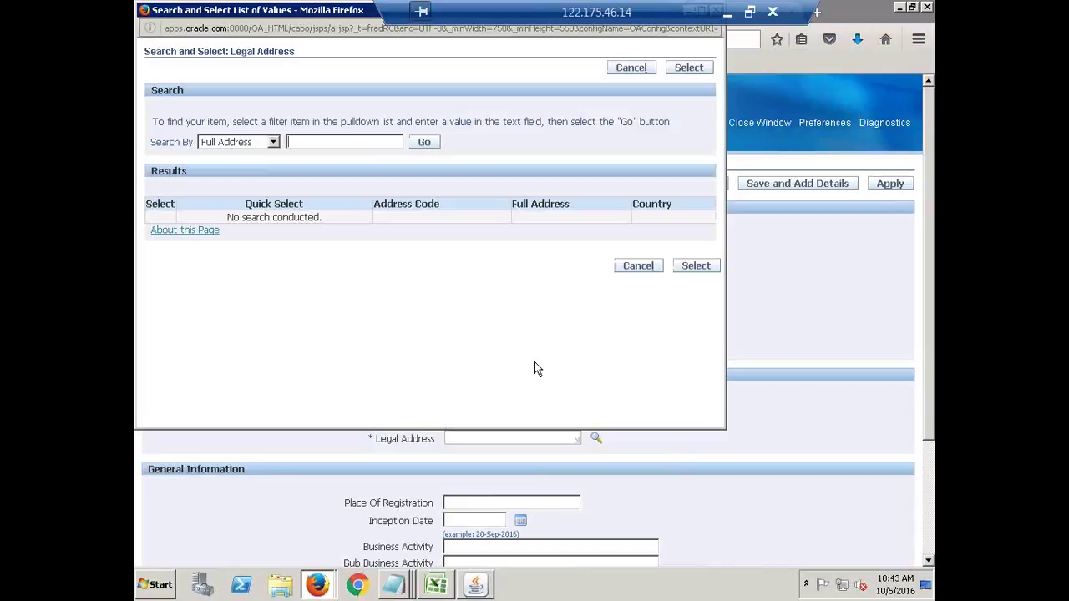
text(%%)
text(5000)
click(273, 142)
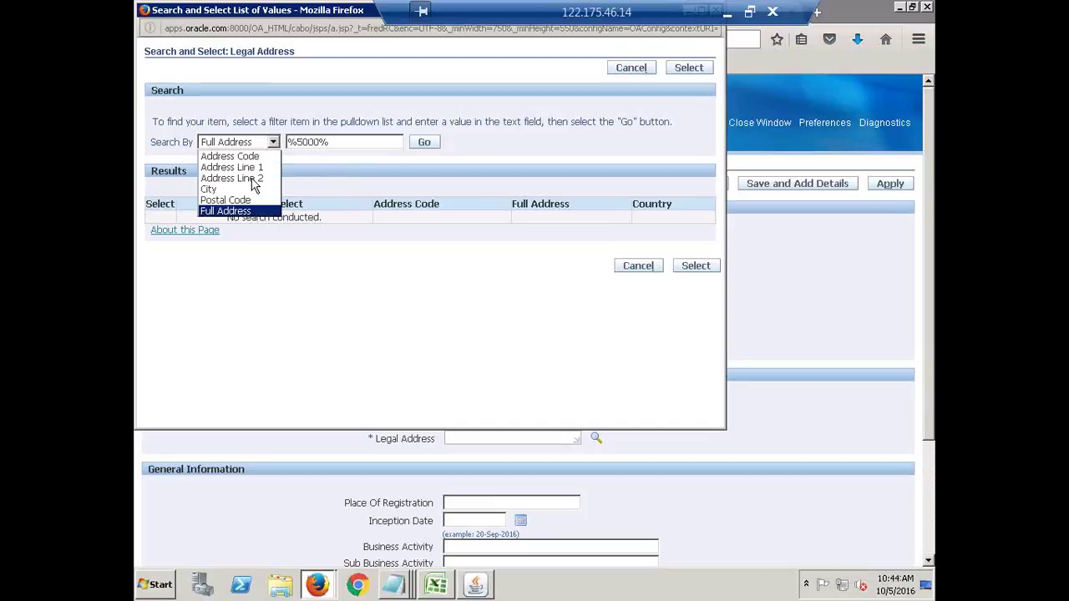
click(242, 201)
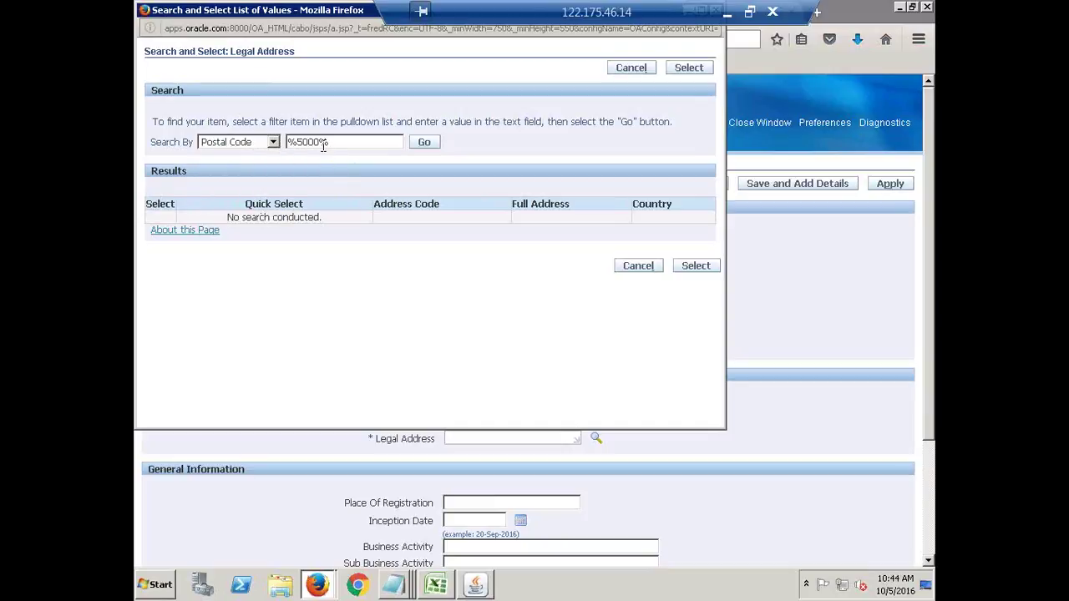
key(BackSpace)
click(423, 146)
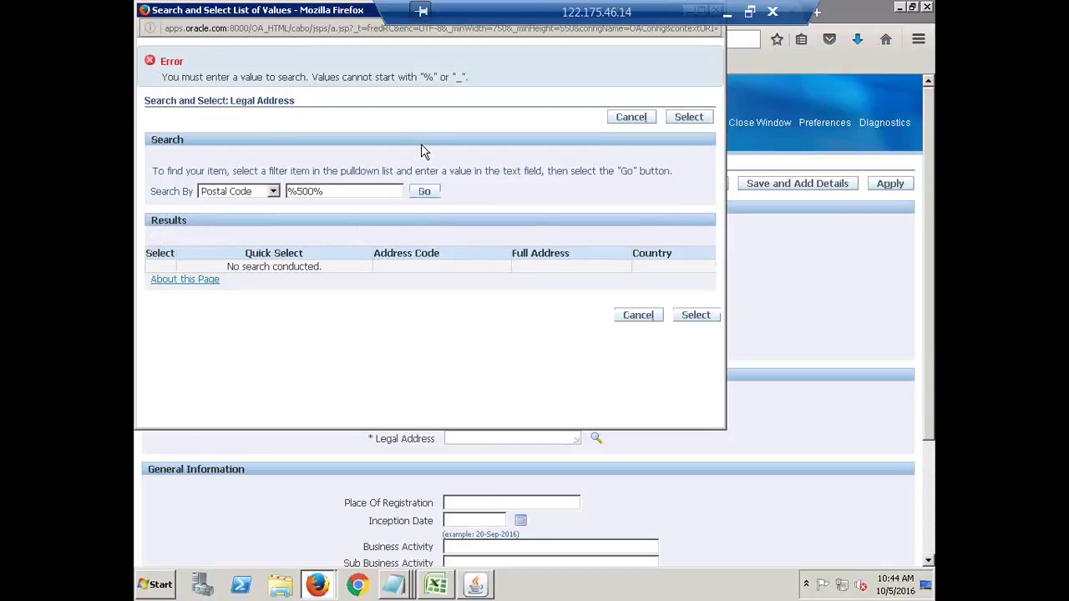
Search the existing addresses by city Hyderabad.
click(275, 194)
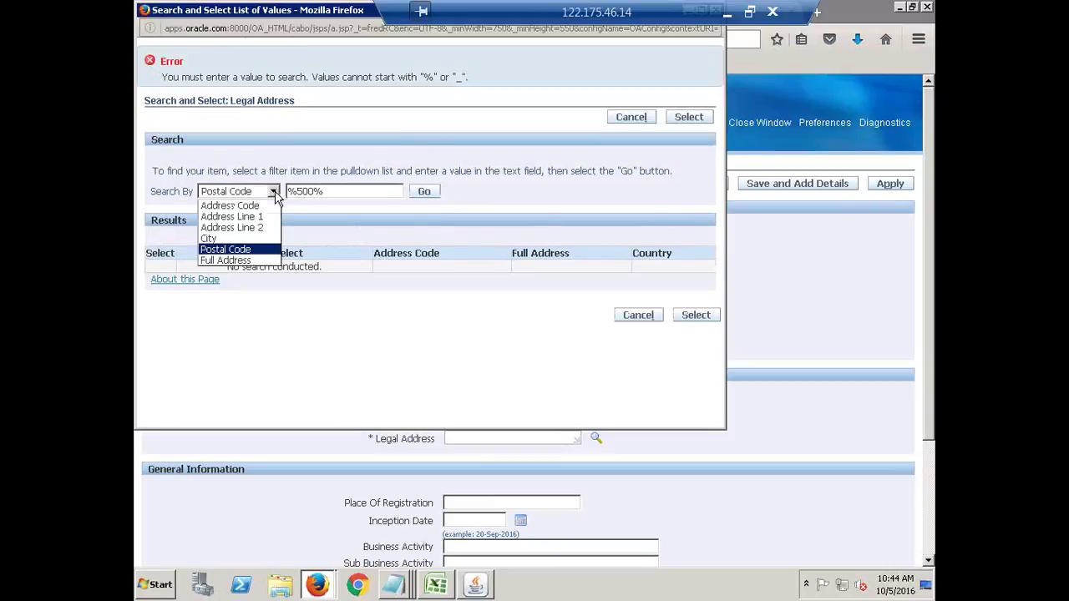
click(251, 240)
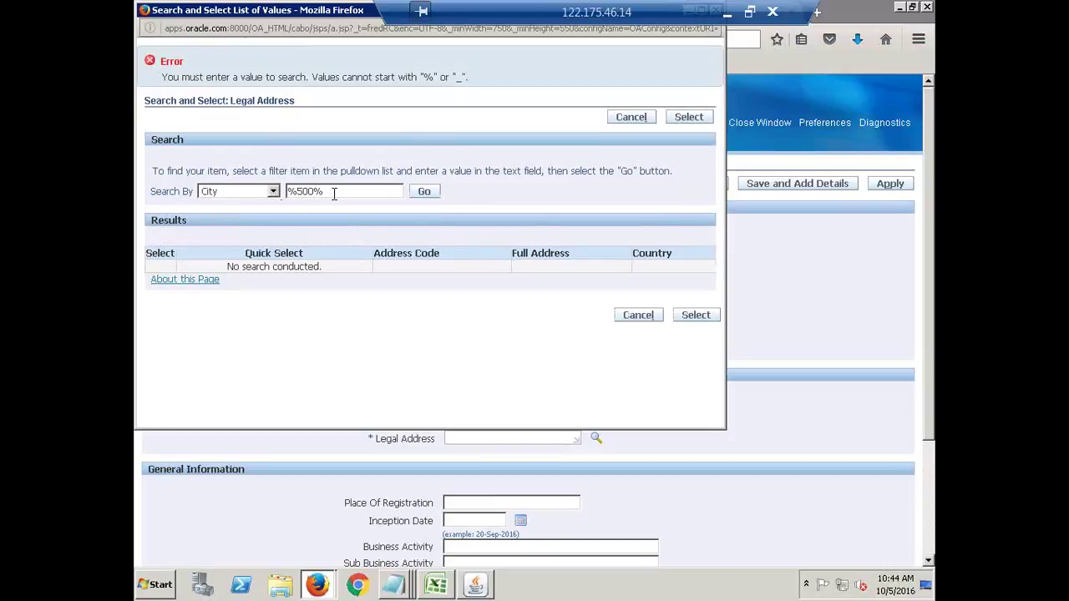
drag(334, 193, 234, 193)
text(Hyderabad)
click(435, 193)
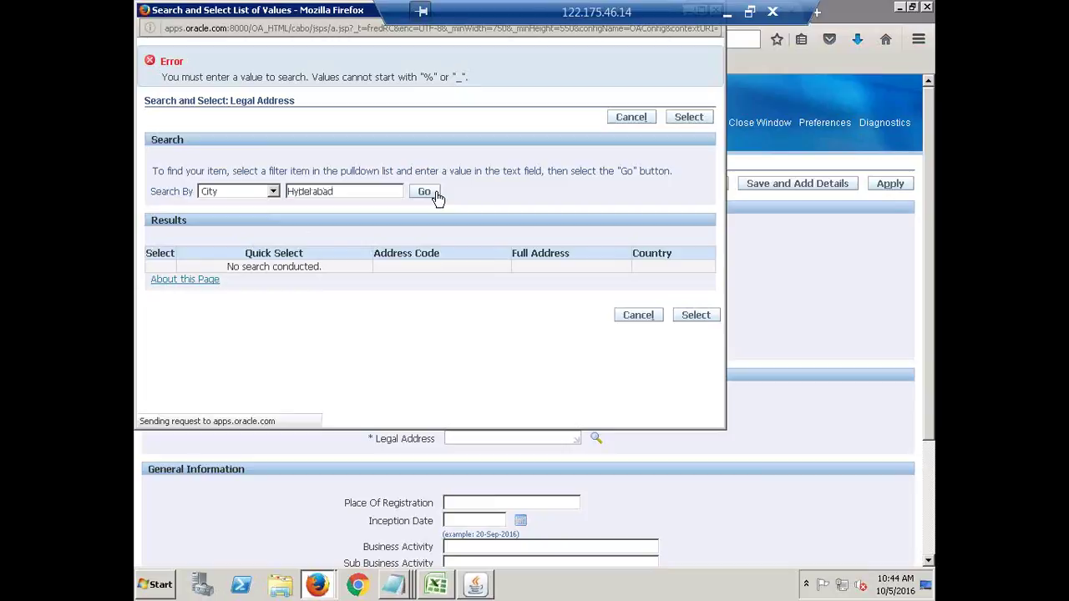
Search by postal code '5' and pick the 4th Floor, Block A, Wing 1 Hyderabad address.
click(274, 143)
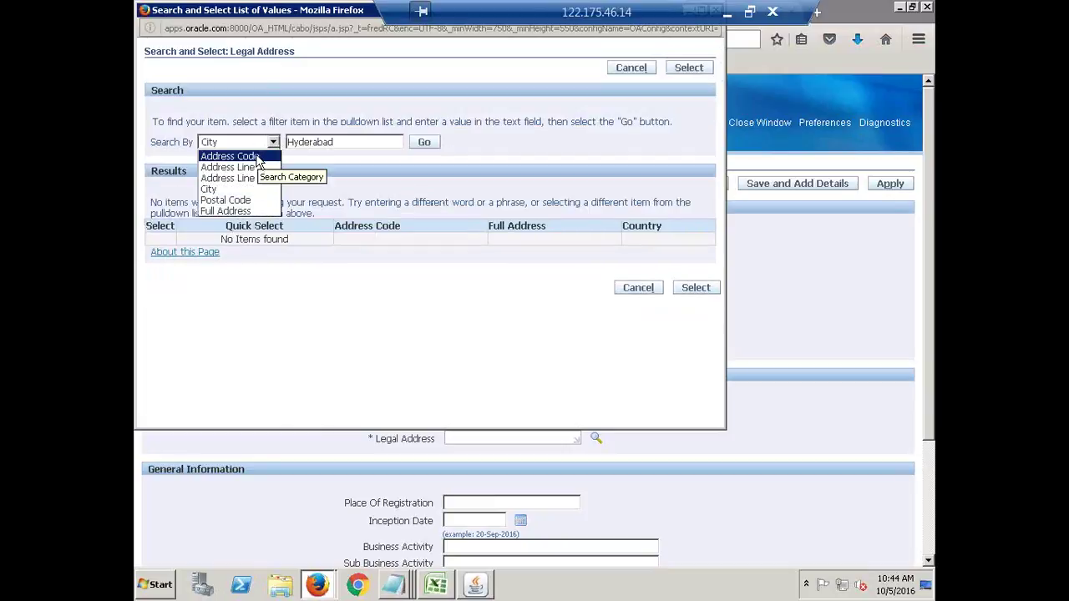
click(251, 201)
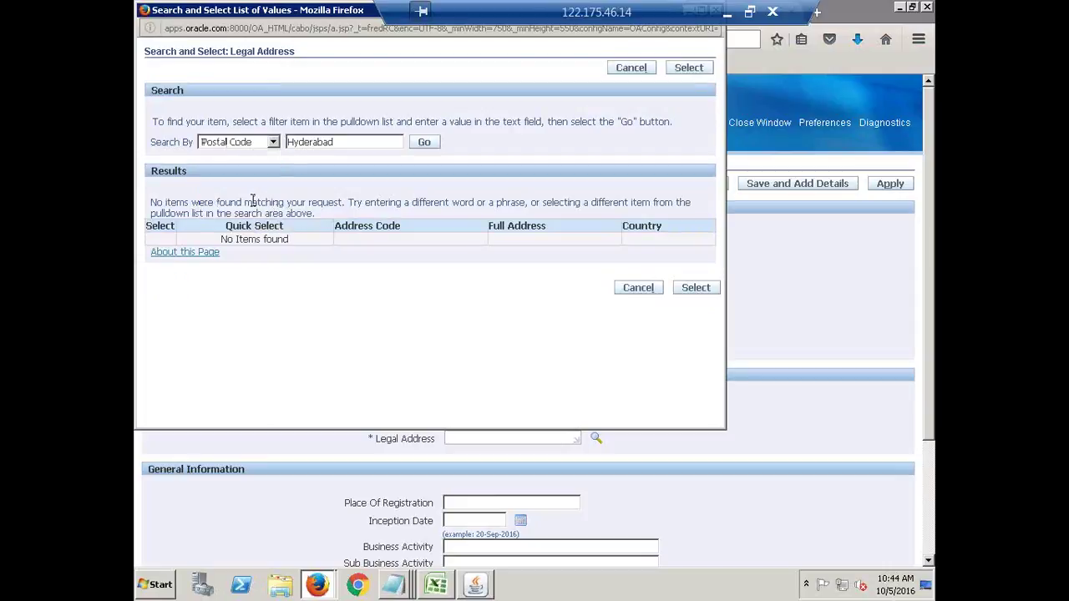
double_click(343, 144)
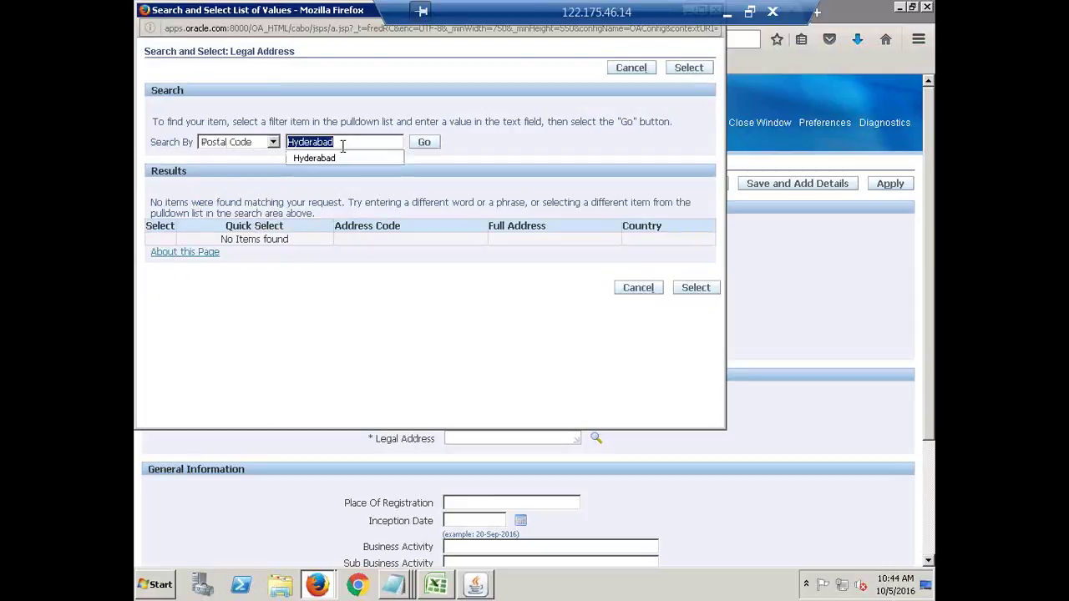
text(5)
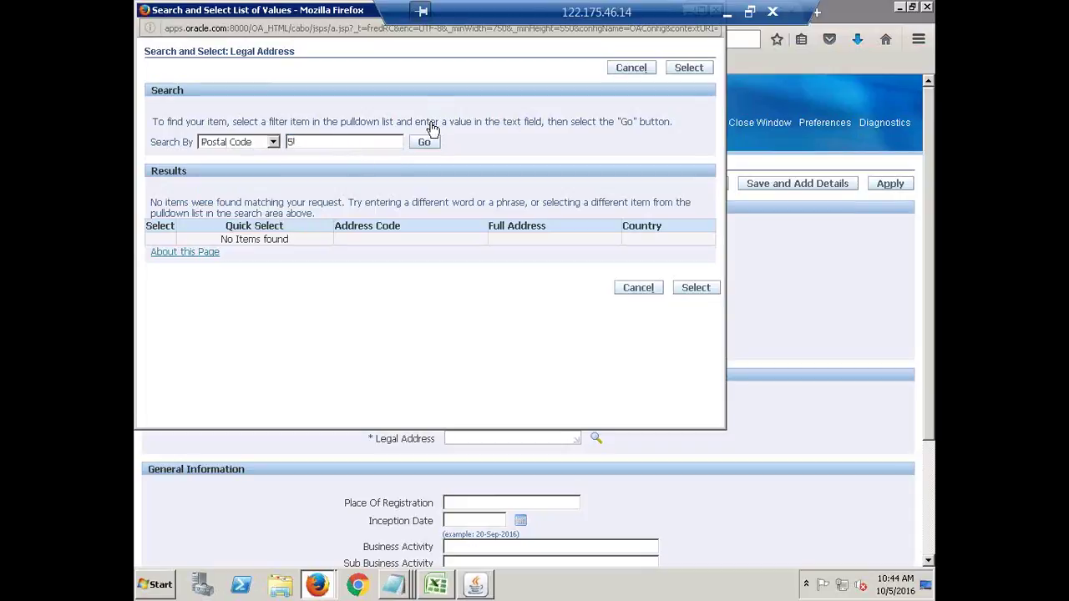
key(Return)
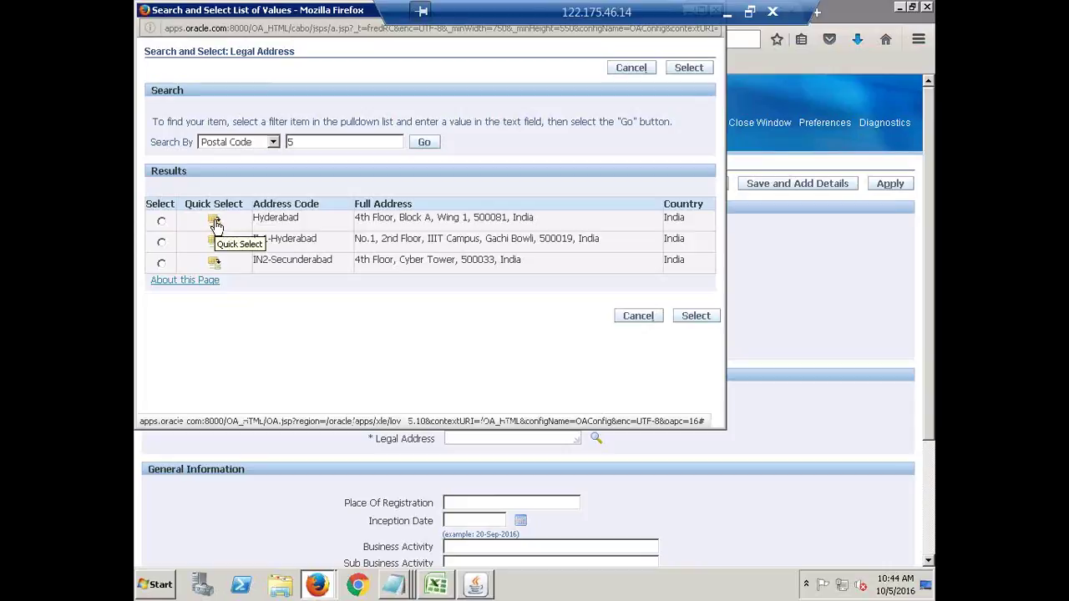
click(214, 222)
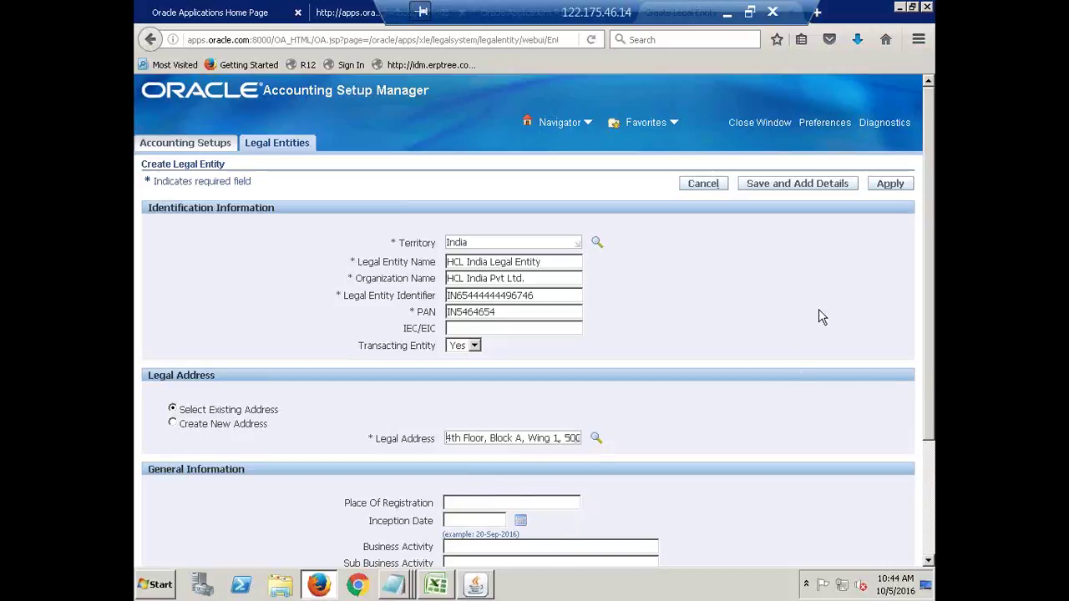
Review General Information and apply HCL India Legal Entity with the 4th Floor, Block A, Wing 1 address.
scroll(738, 303, down, 3)
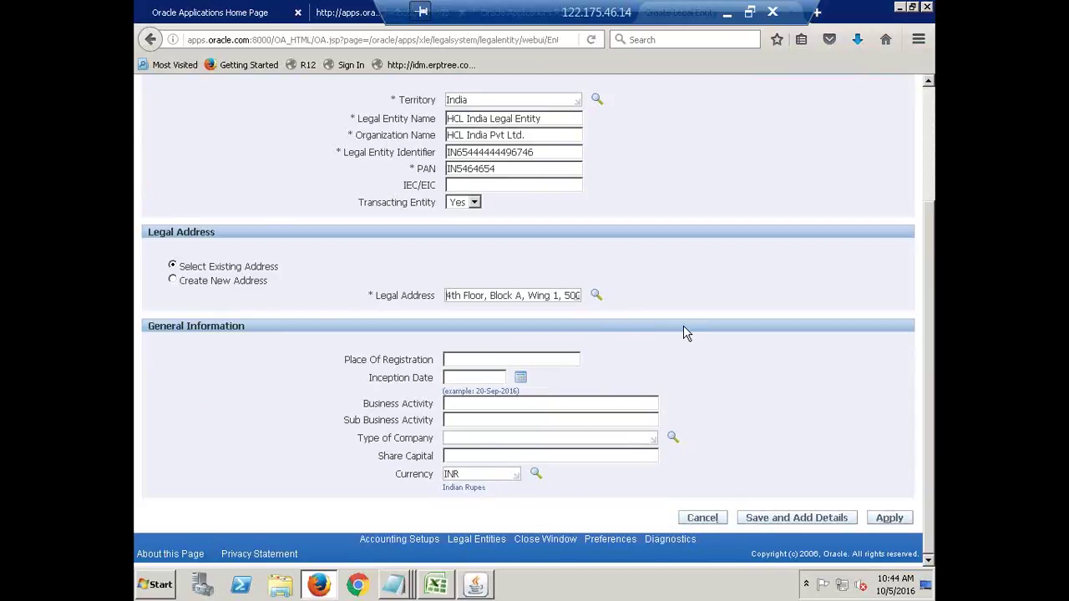
scroll(681, 333, up, 3)
click(891, 183)
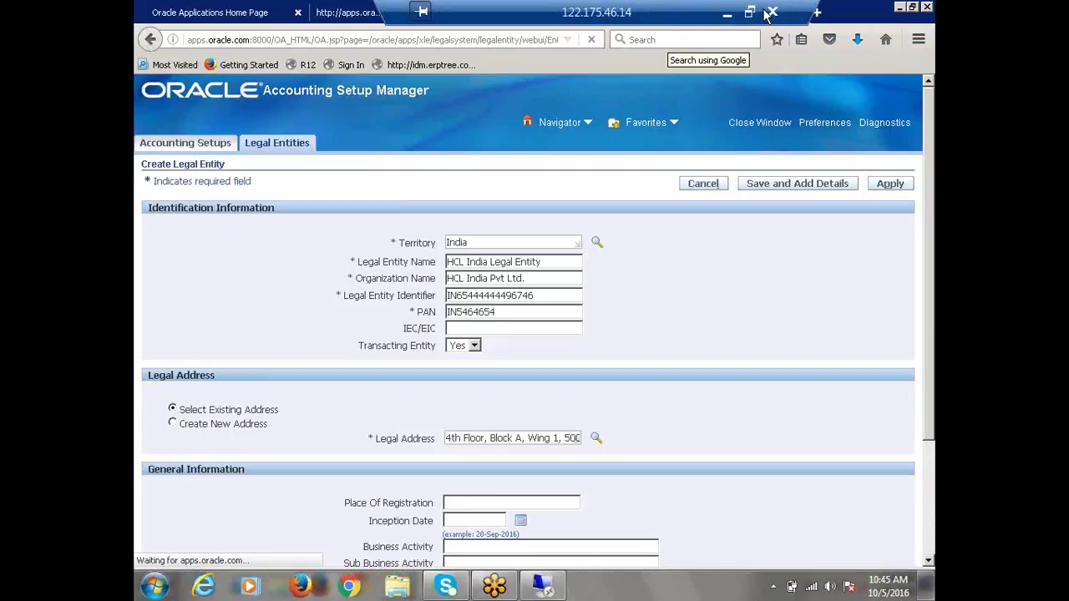
Confirm the Legal Entities search page reports HCL India Legal Entity created successfully.
drag(640, 19, 158, 2)
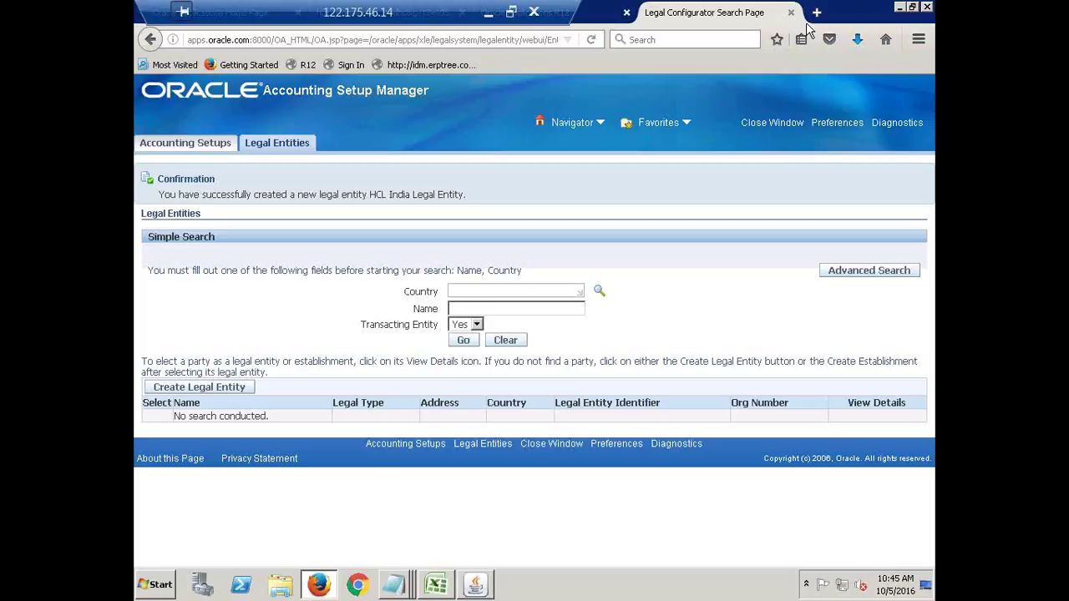
click(372, 16)
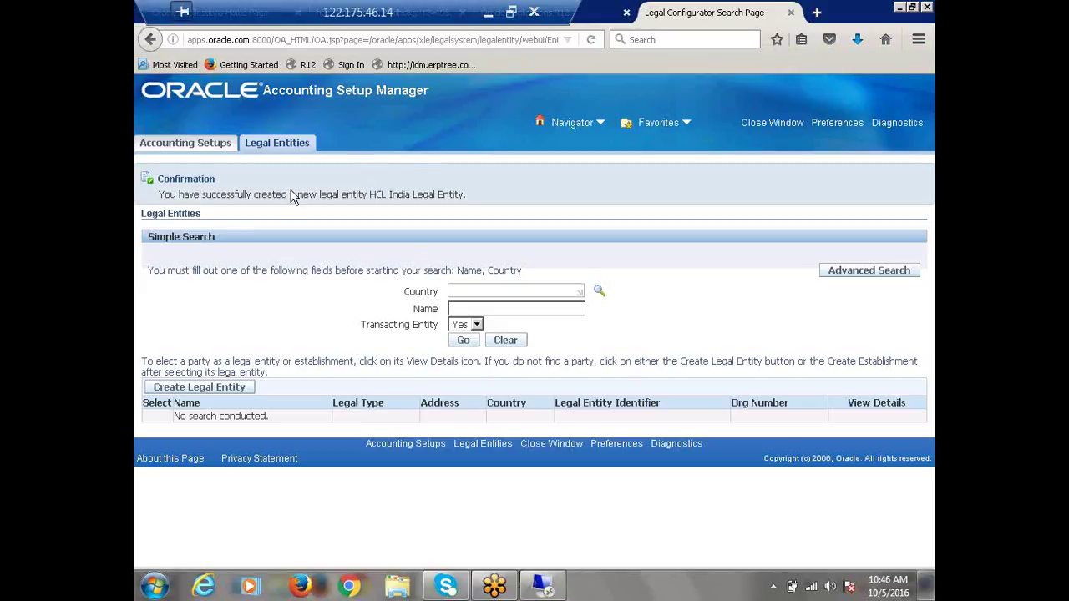
Search Accounting Setups by ledger 'HCL India' to list HCL India Primary Ledger.
click(175, 143)
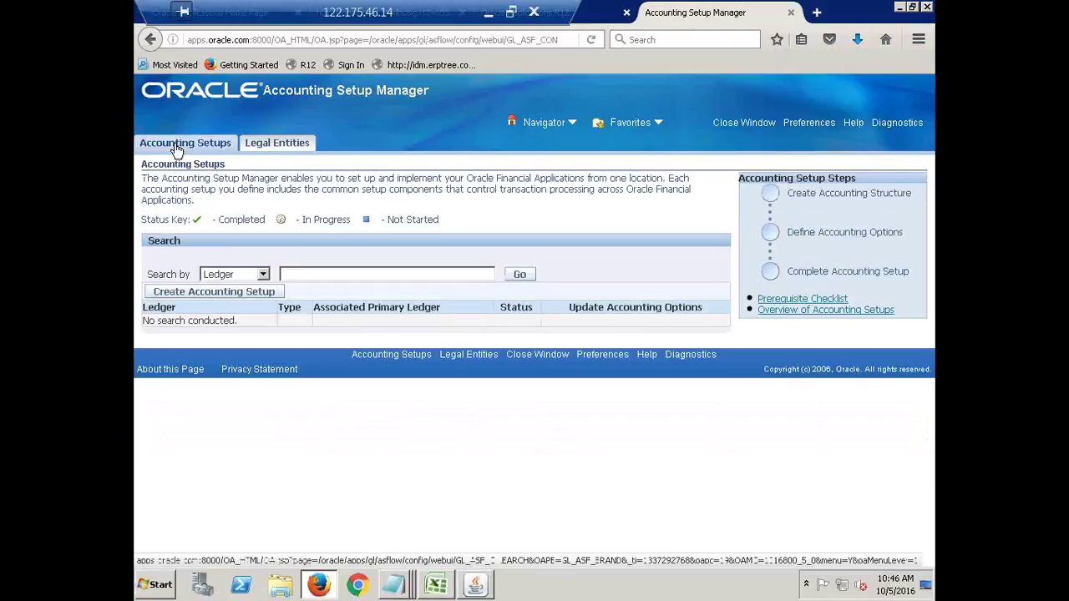
click(341, 277)
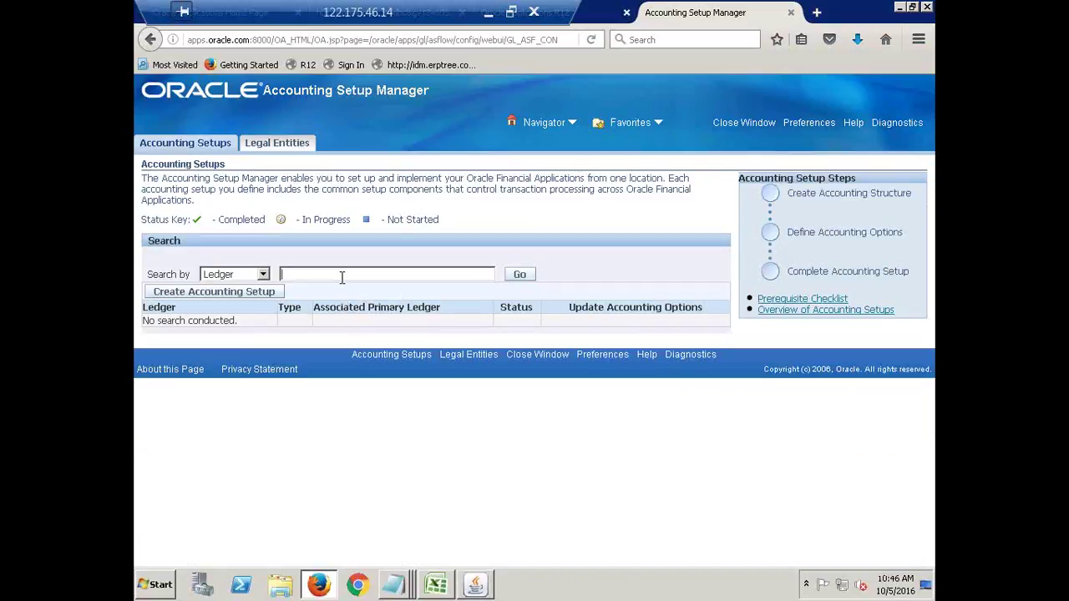
text(H)
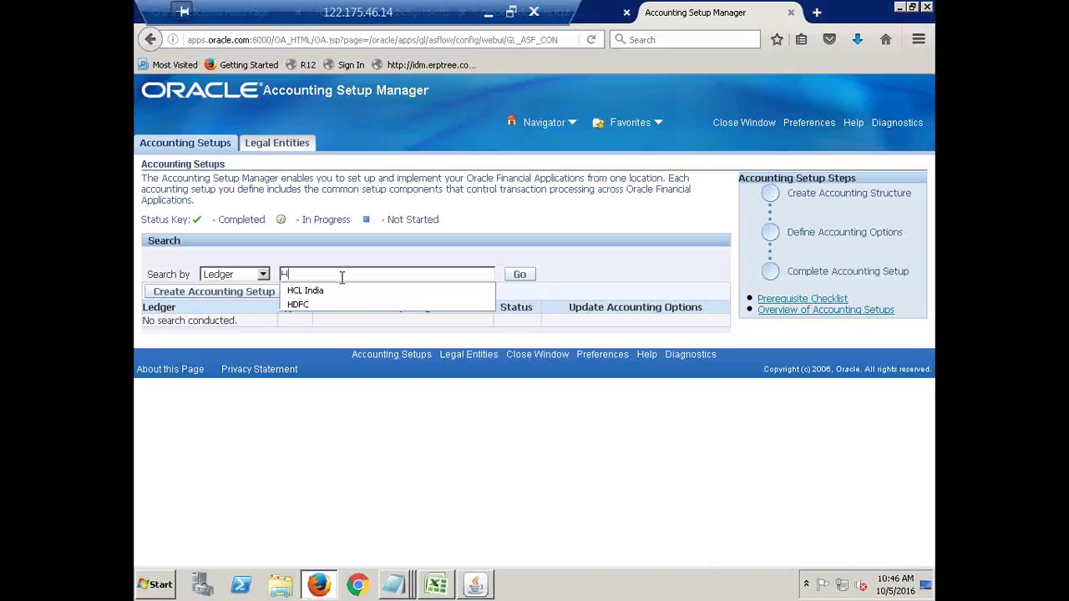
text(CL India)
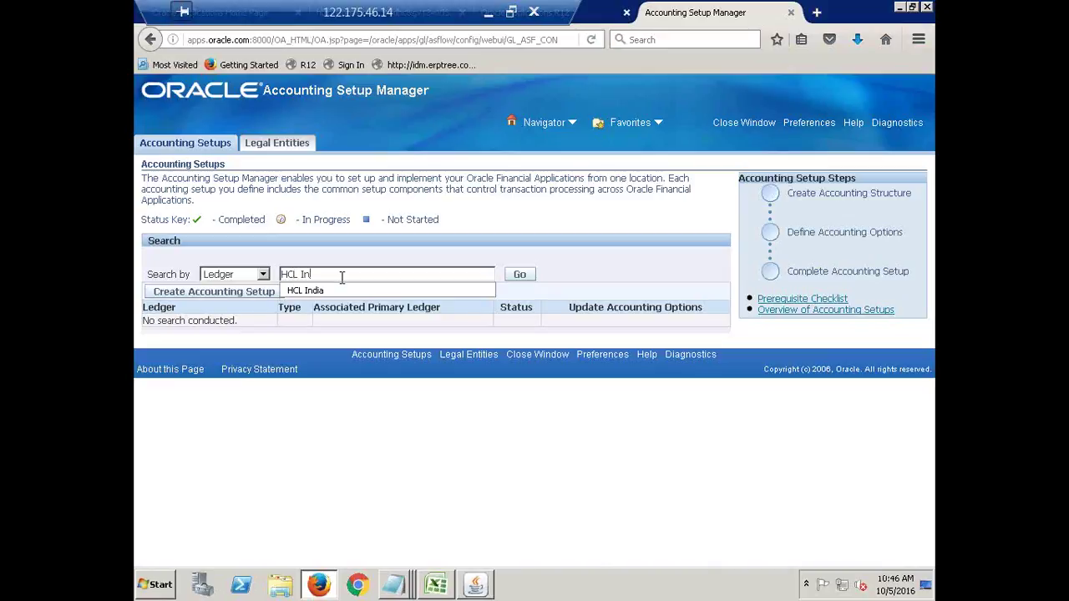
click(533, 281)
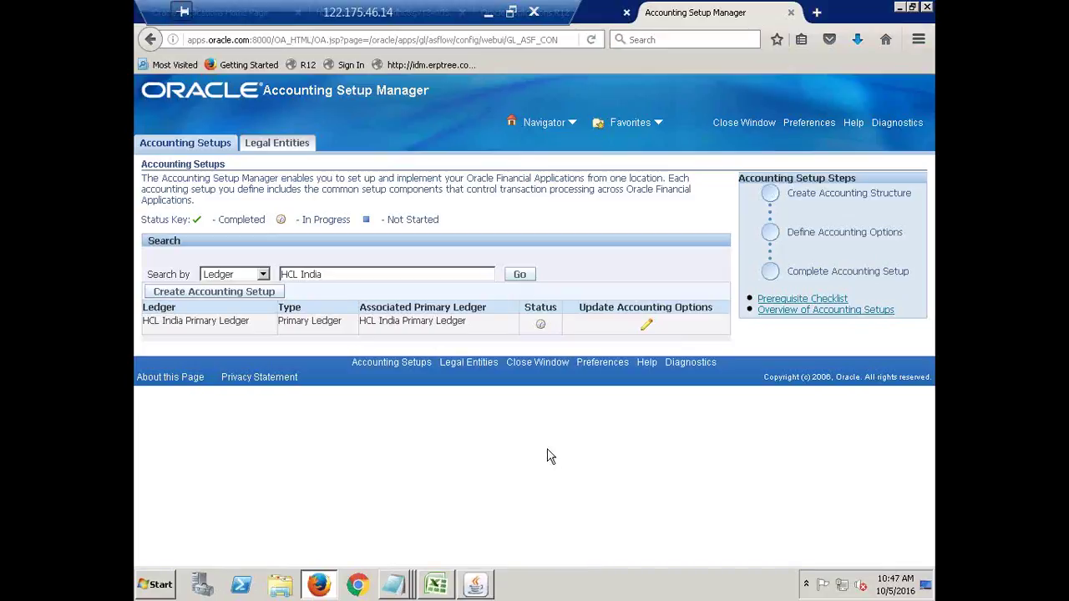
Open HCL India Primary Ledger's accounting options and highlight the Primary Ledger section and setup steps.
click(648, 328)
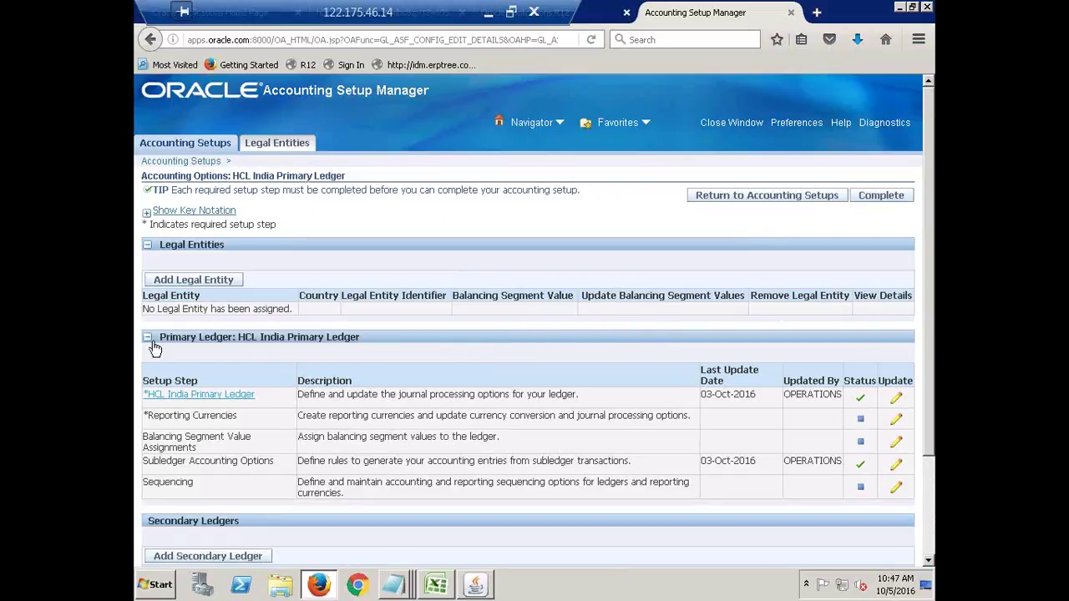
mouse_move(163, 338)
mouse_down()
mouse_move(267, 367)
mouse_move(461, 379)
mouse_move(597, 467)
mouse_move(570, 541)
mouse_move(413, 494)
mouse_move(298, 491)
mouse_move(296, 381)
mouse_move(149, 338)
mouse_up()
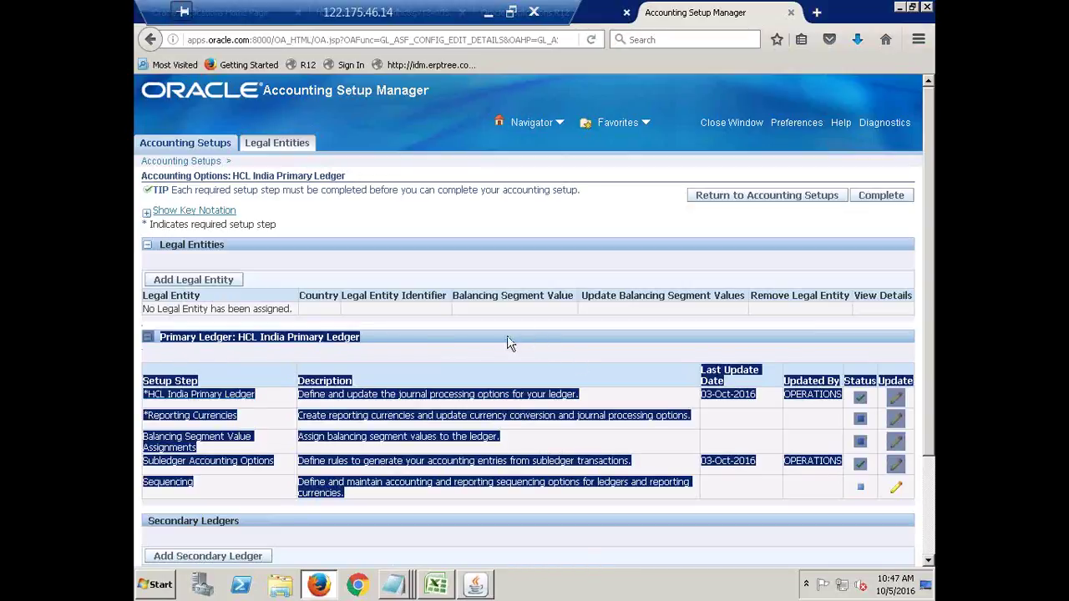
click(304, 441)
drag(193, 416, 248, 508)
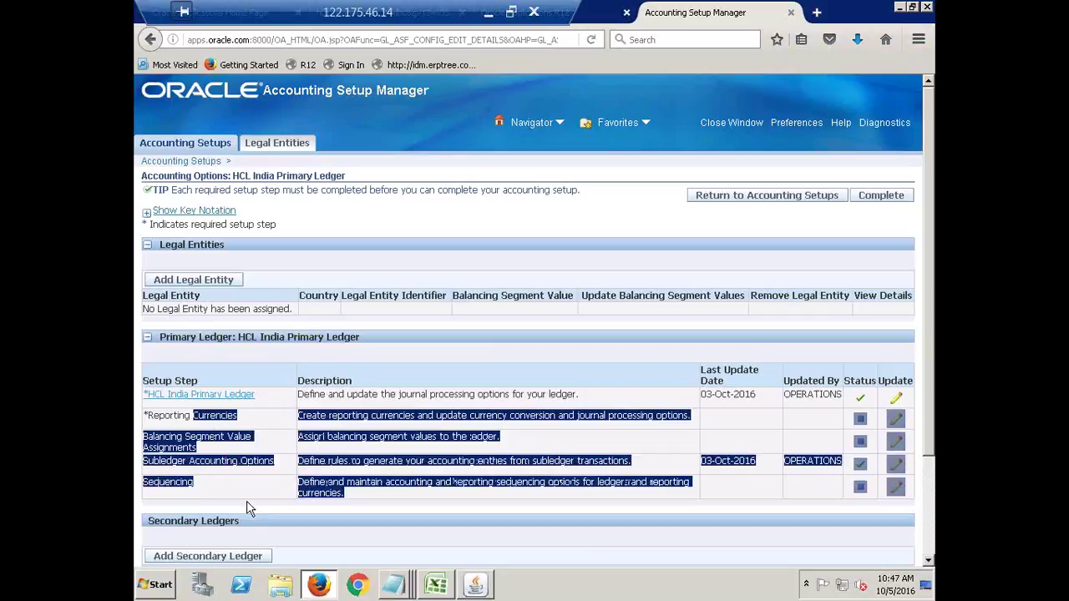
click(440, 357)
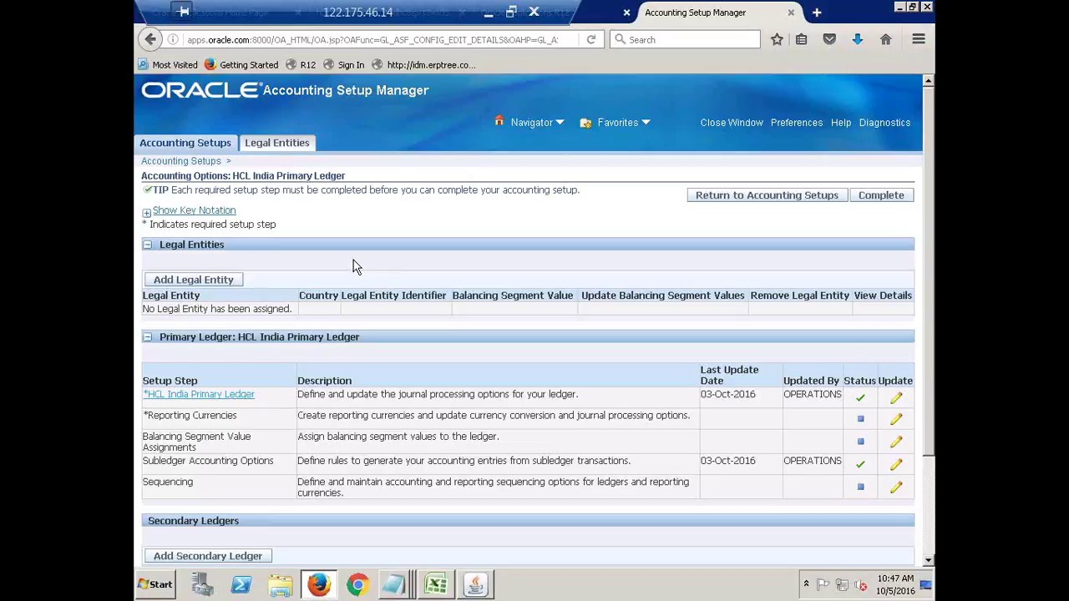
Bring up the Search and Select: Add Legal Entity window through Add Legal Entity.
click(186, 282)
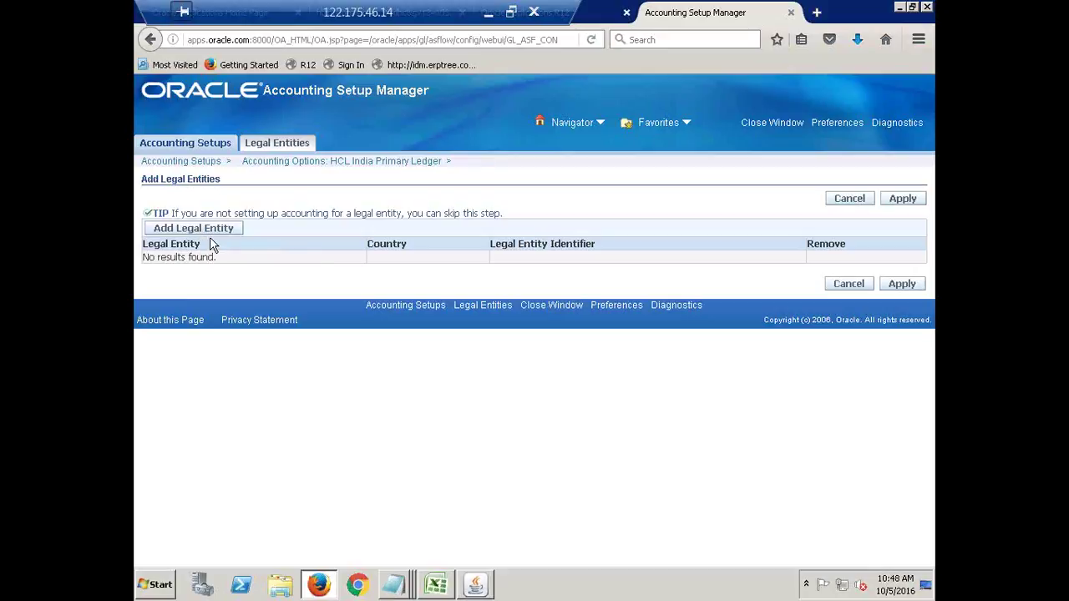
click(193, 228)
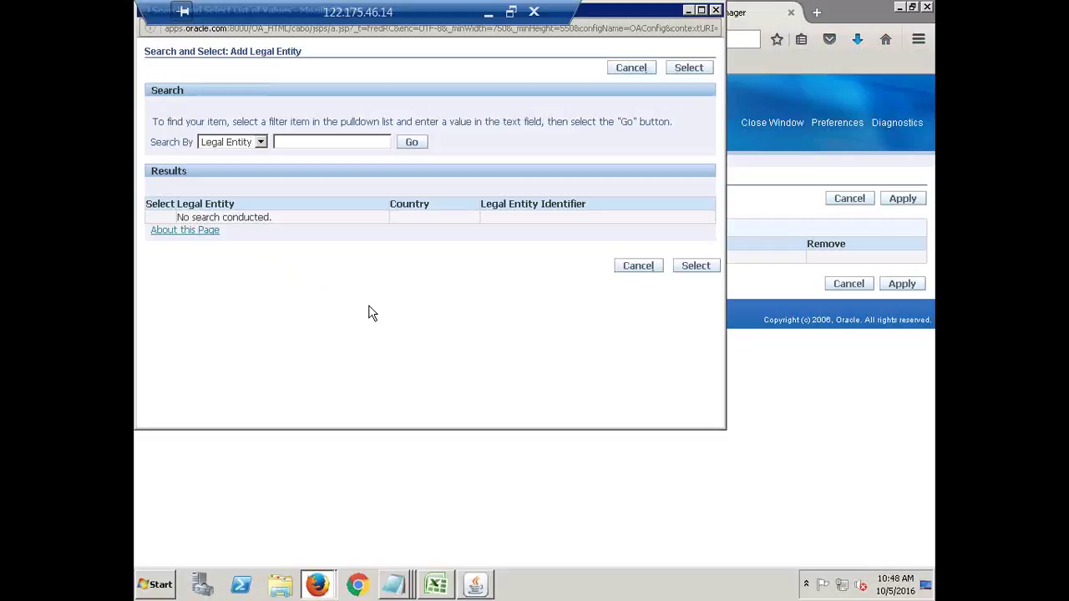
Search legal entities for 'HCL' and tick HCL India Legal Entity in the results.
click(307, 143)
text(HCL)
click(414, 147)
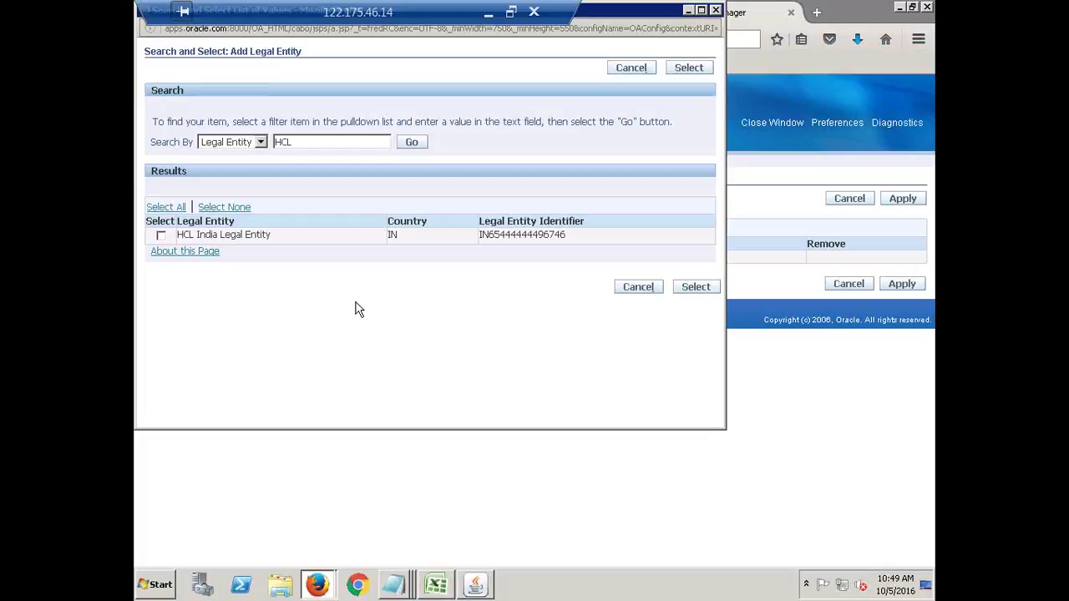
click(160, 235)
Select HCL India Legal Entity and apply it to HCL India Primary Ledger.
click(709, 289)
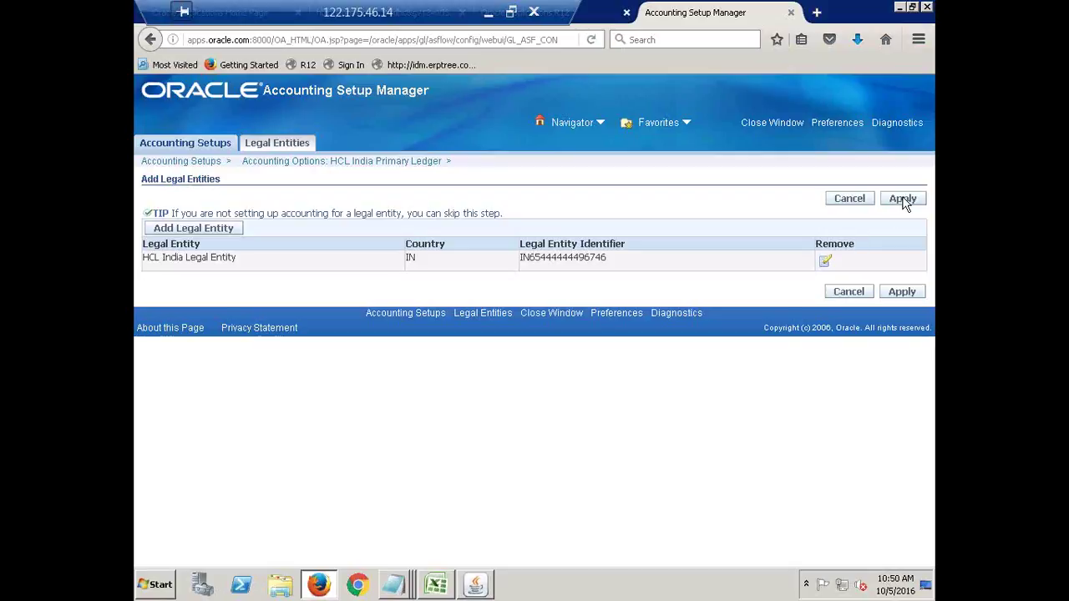
click(903, 199)
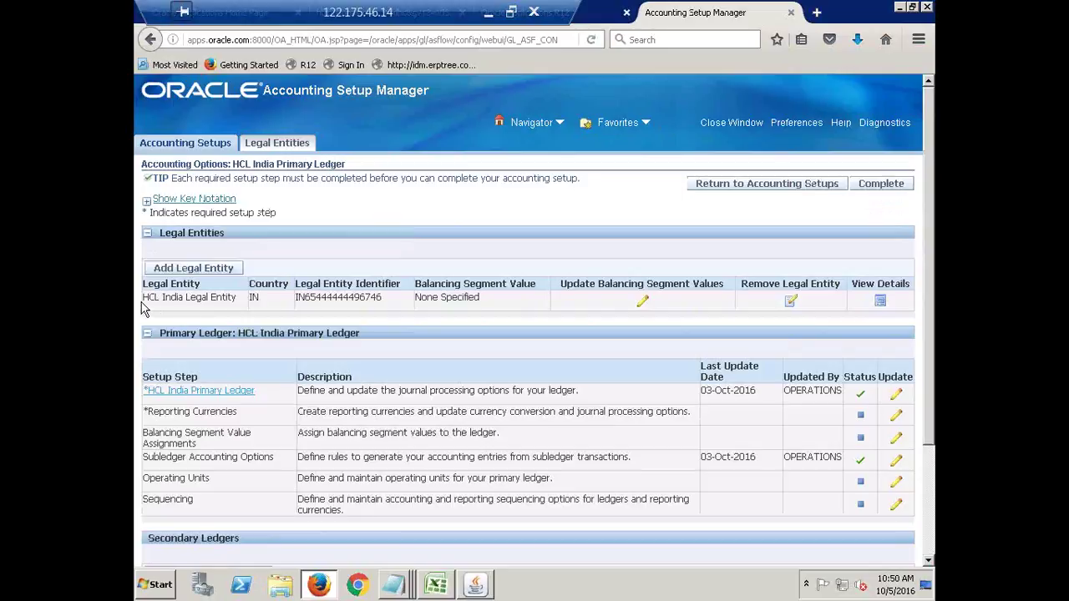
Highlight the newly assigned HCL India Legal Entity in the Legal Entities table.
drag(143, 298, 243, 314)
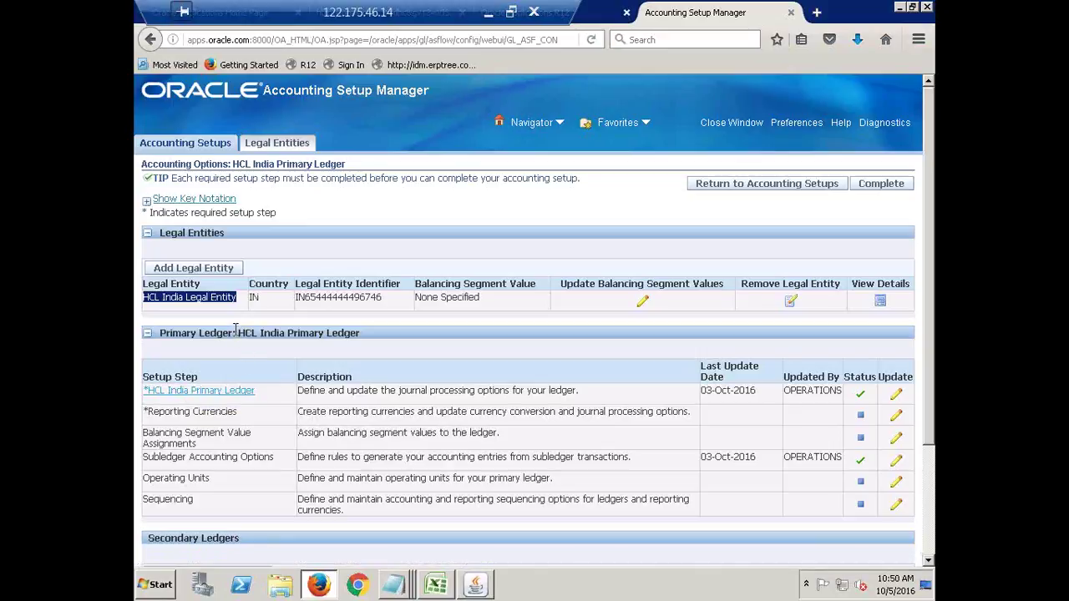
click(337, 253)
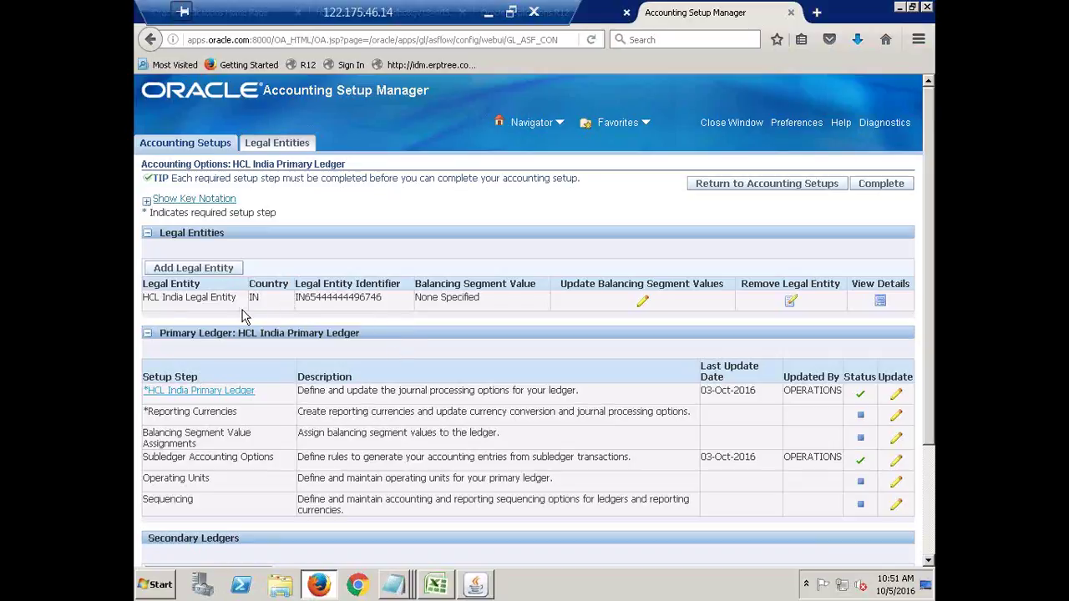
triple_click(186, 306)
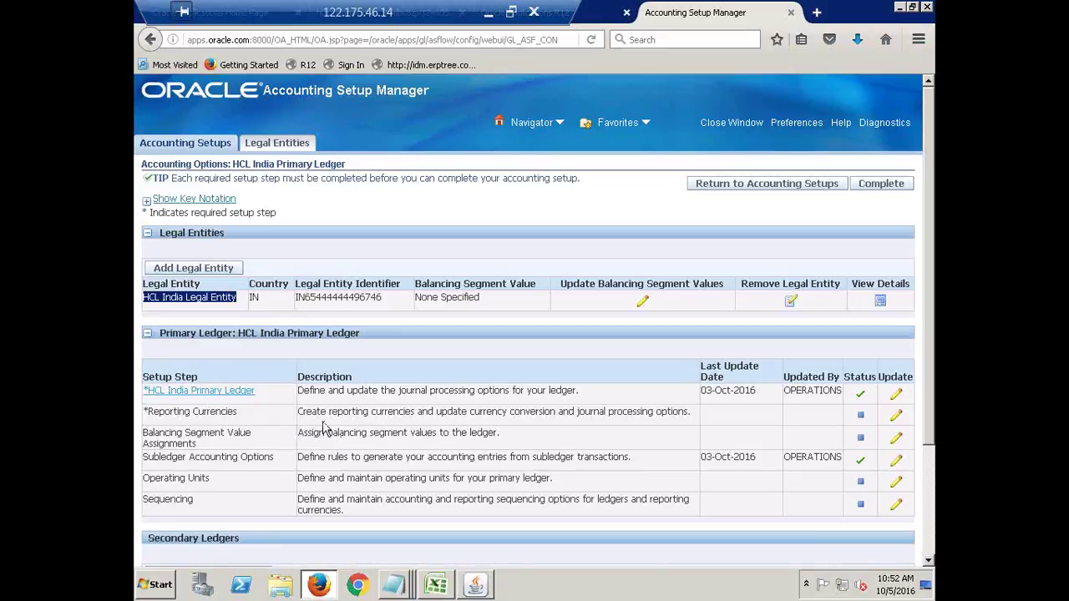
click(643, 302)
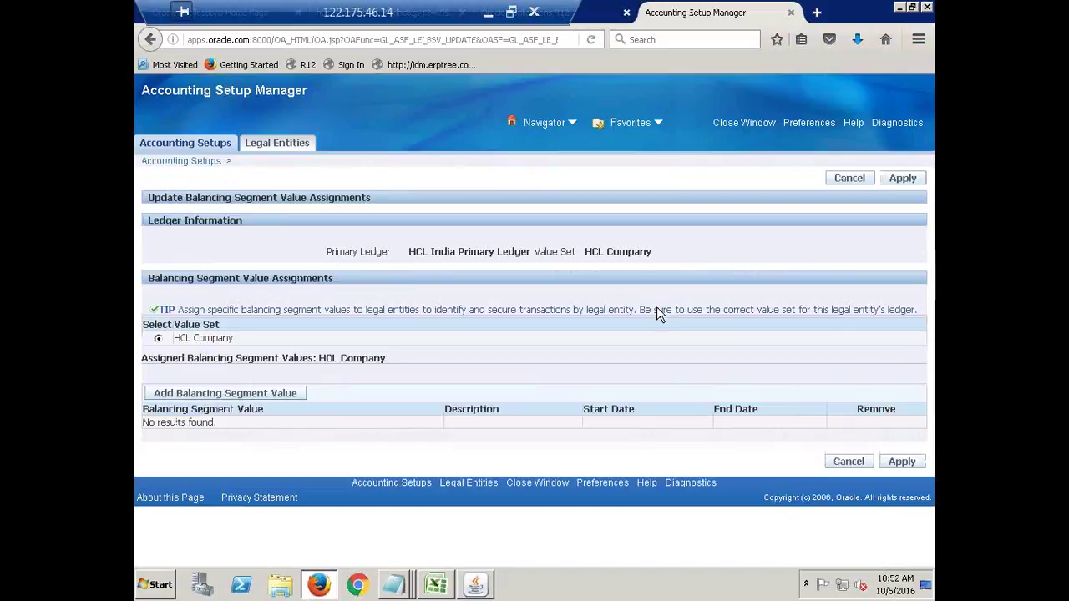
click(846, 181)
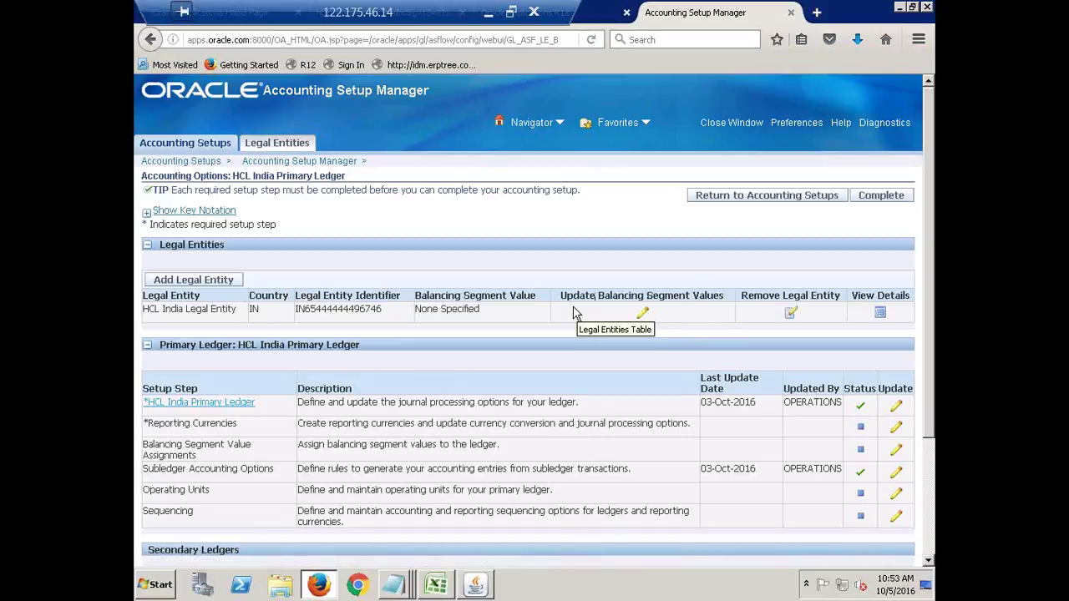
Open balancing segment value assignments for HCL India Legal Entity and launch Add Balancing Segment Value.
click(645, 314)
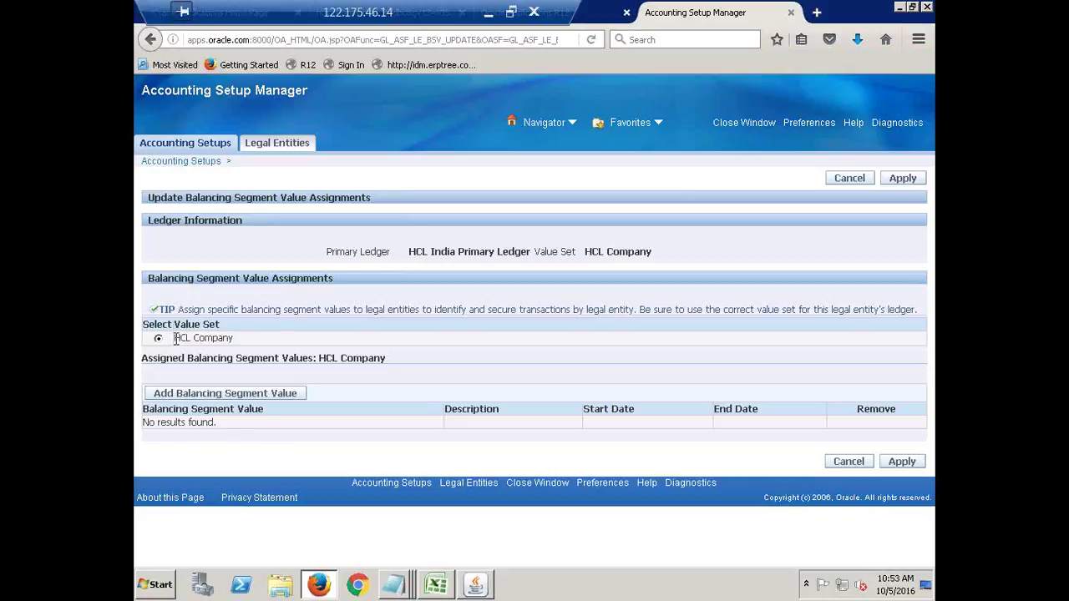
drag(174, 342, 235, 344)
click(267, 353)
drag(174, 339, 241, 343)
click(503, 331)
click(222, 398)
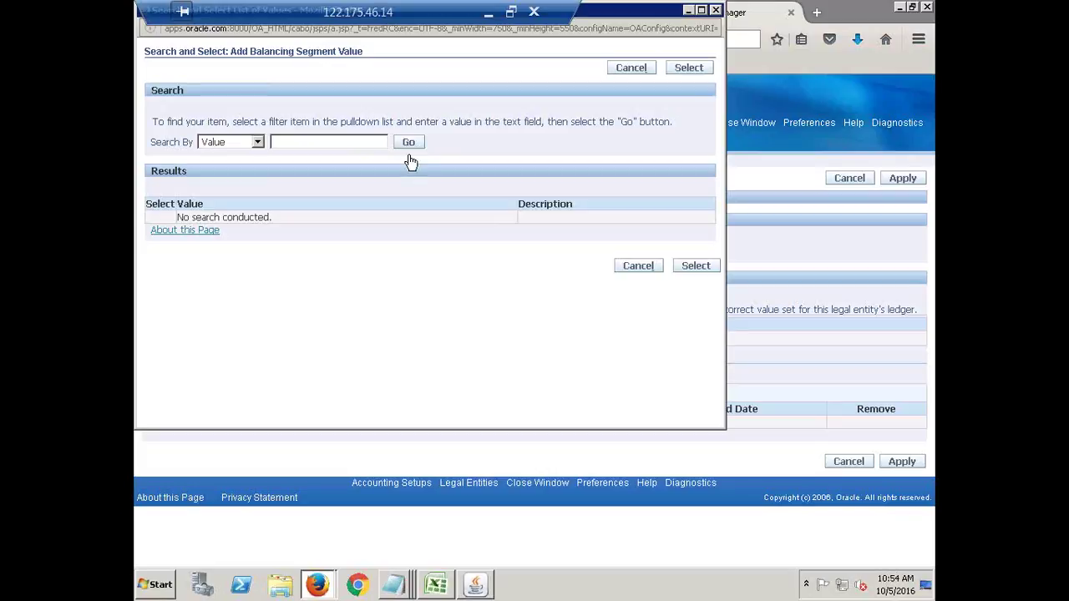
Reopen the value search, list all values with an empty search, and select 1000, 2000 and 3000.
click(718, 10)
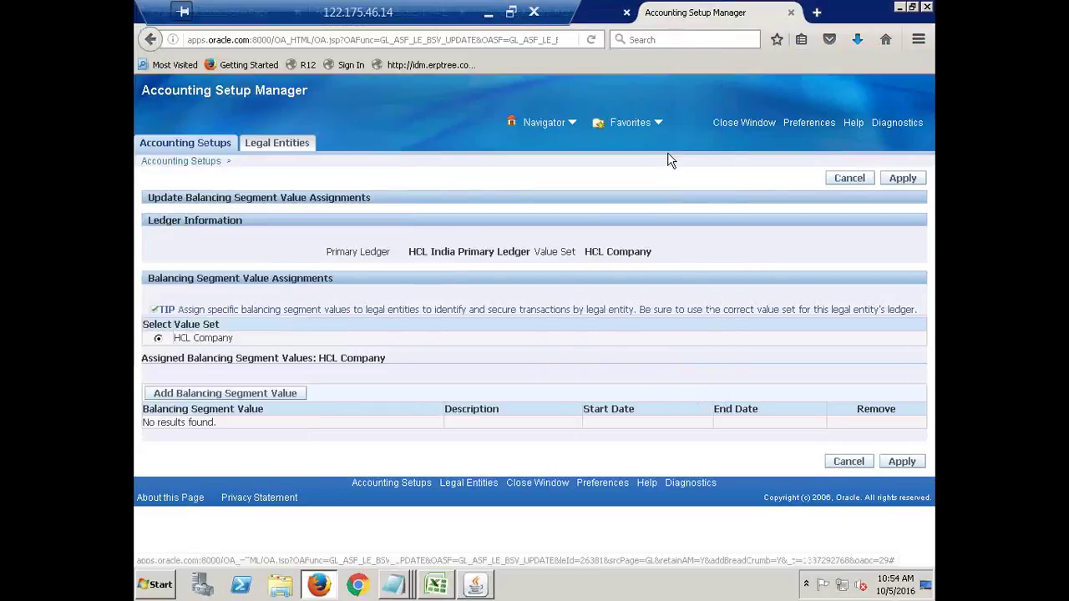
click(193, 397)
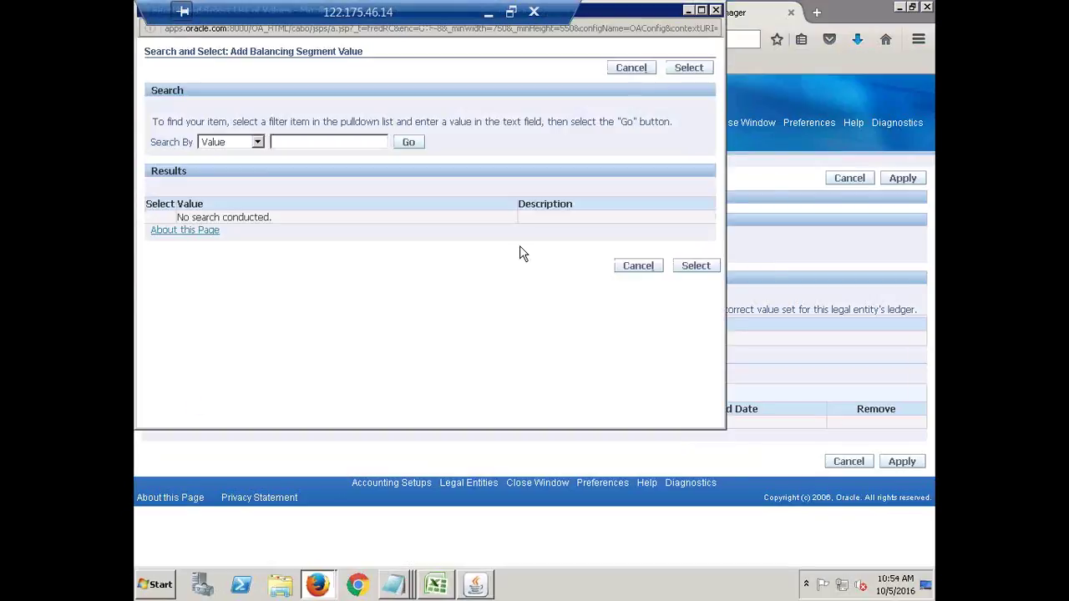
click(409, 144)
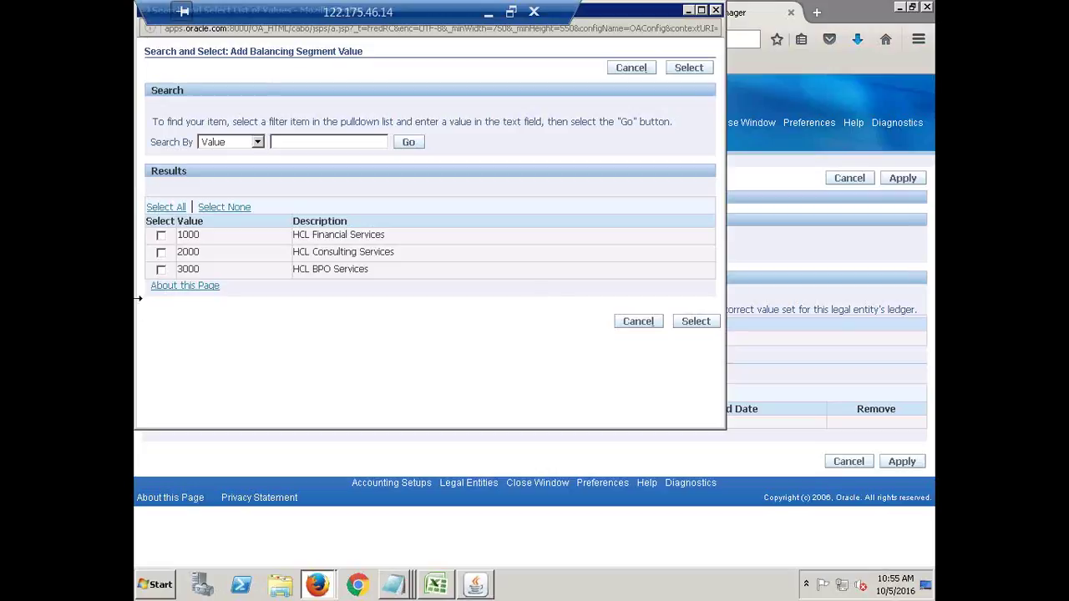
click(164, 211)
Add values 1000, 2000 and 3000 to the legal entity and apply the assignment.
click(696, 323)
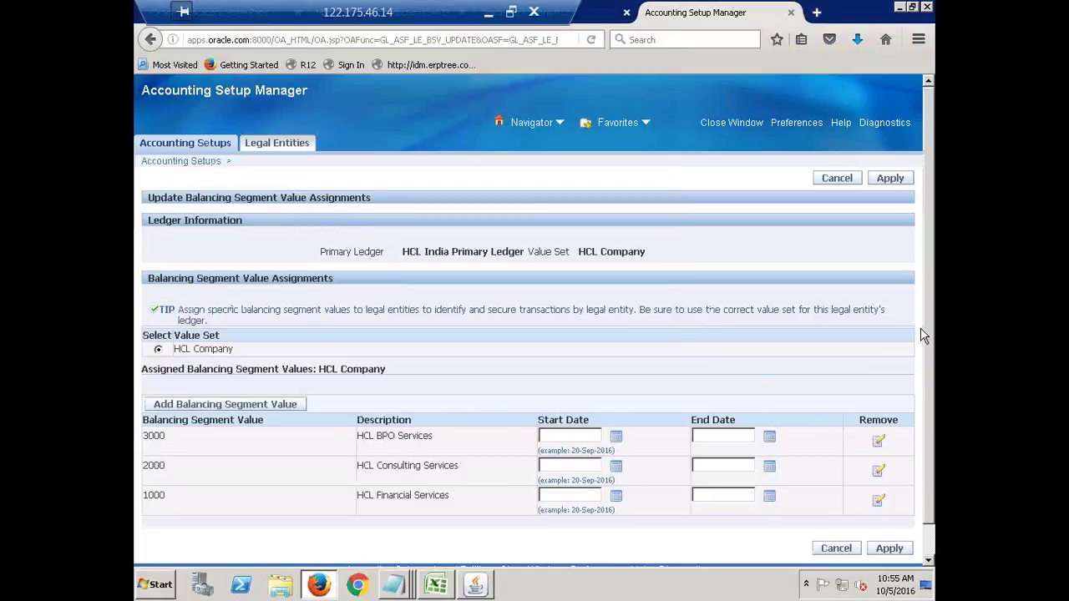
scroll(582, 353, down, 1)
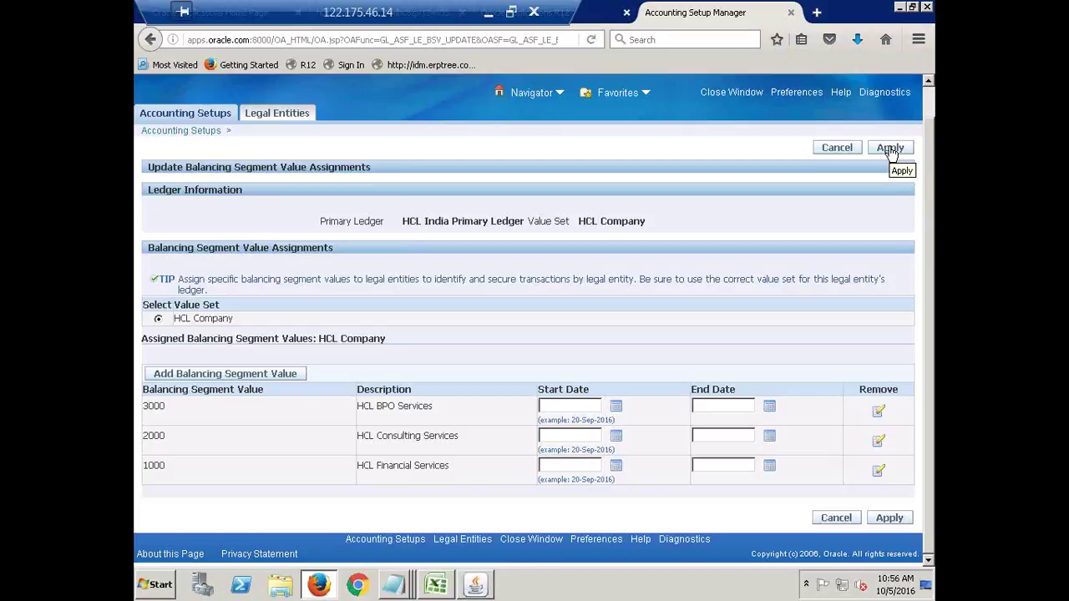
click(891, 149)
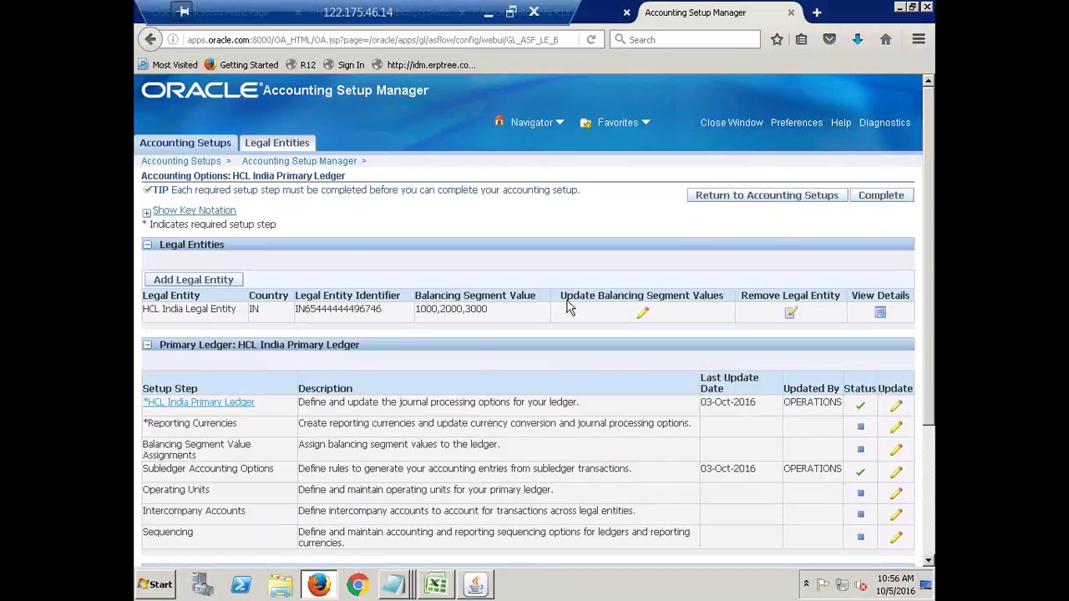
Verify that HCL India Legal Entity lists balancing values 1000, 2000, 3000, then choose Complete.
drag(491, 315, 416, 312)
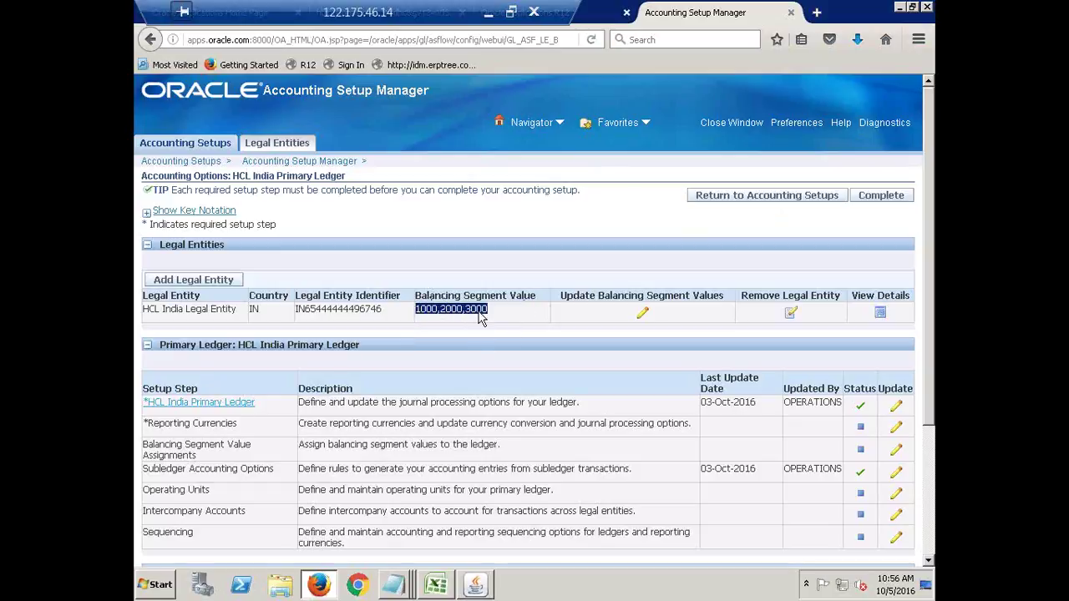
click(460, 324)
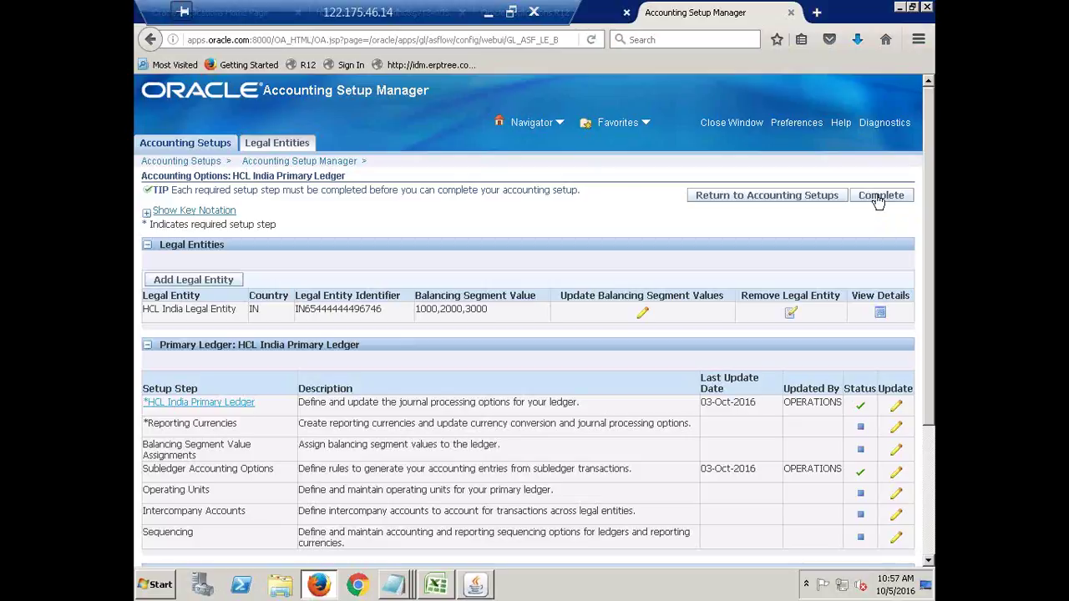
click(879, 197)
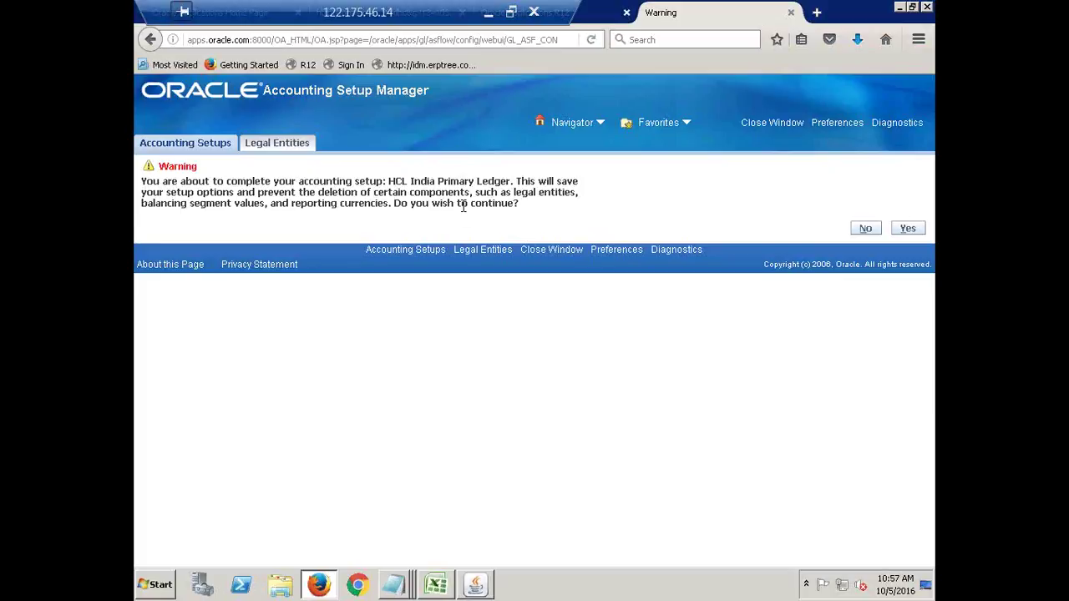
Confirm completing HCL India Primary Ledger's accounting setup, submitting request 5864594.
double_click(537, 191)
click(908, 230)
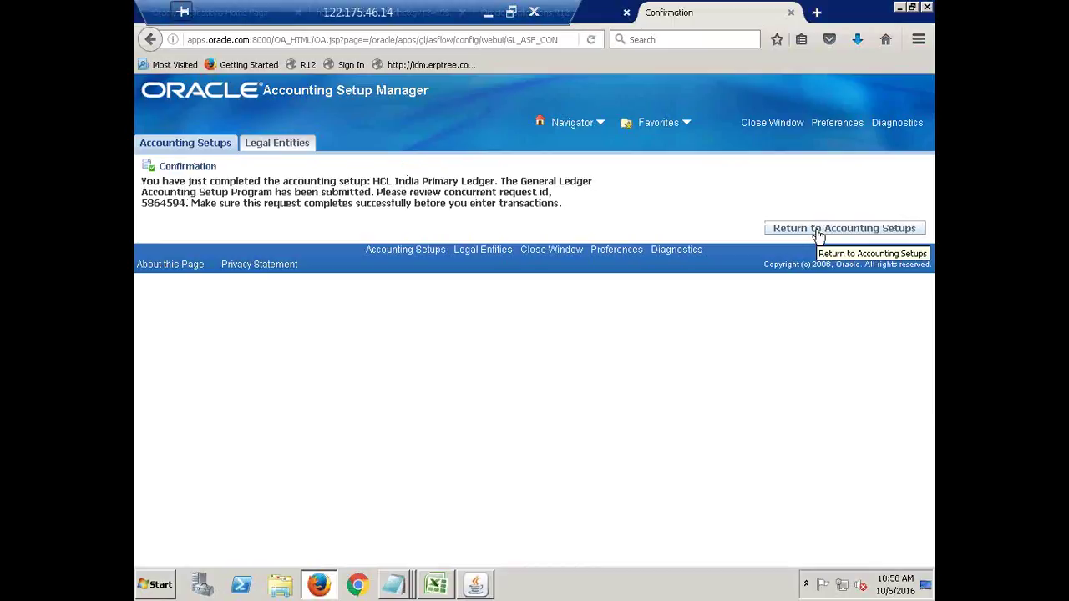
Reopen HCL India Primary Ledger's accounting options and its legal entity's balancing segment value assignments.
click(818, 235)
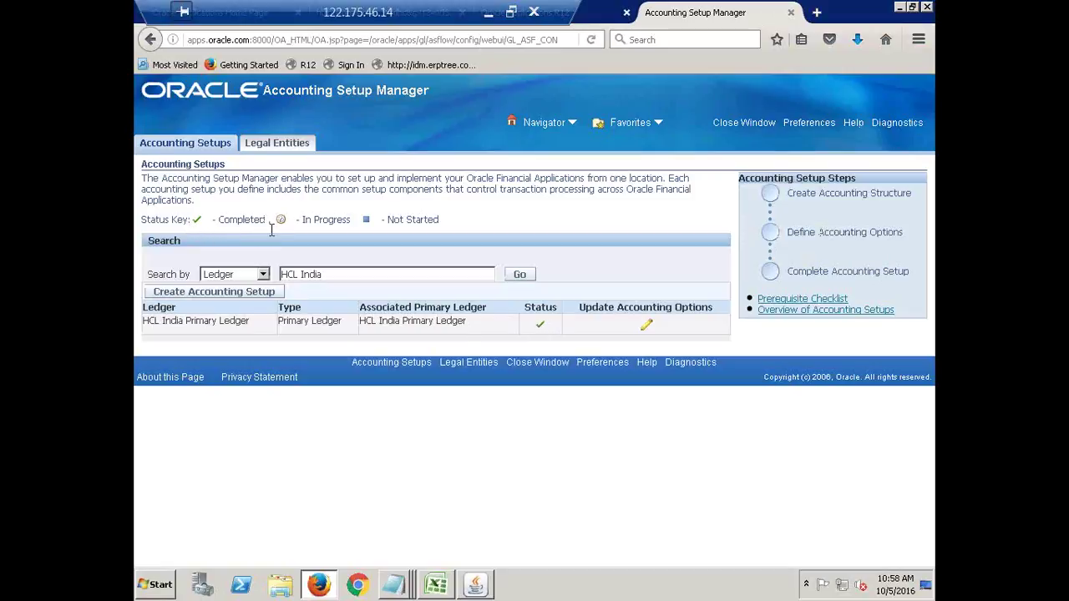
mouse_move(543, 330)
click(650, 327)
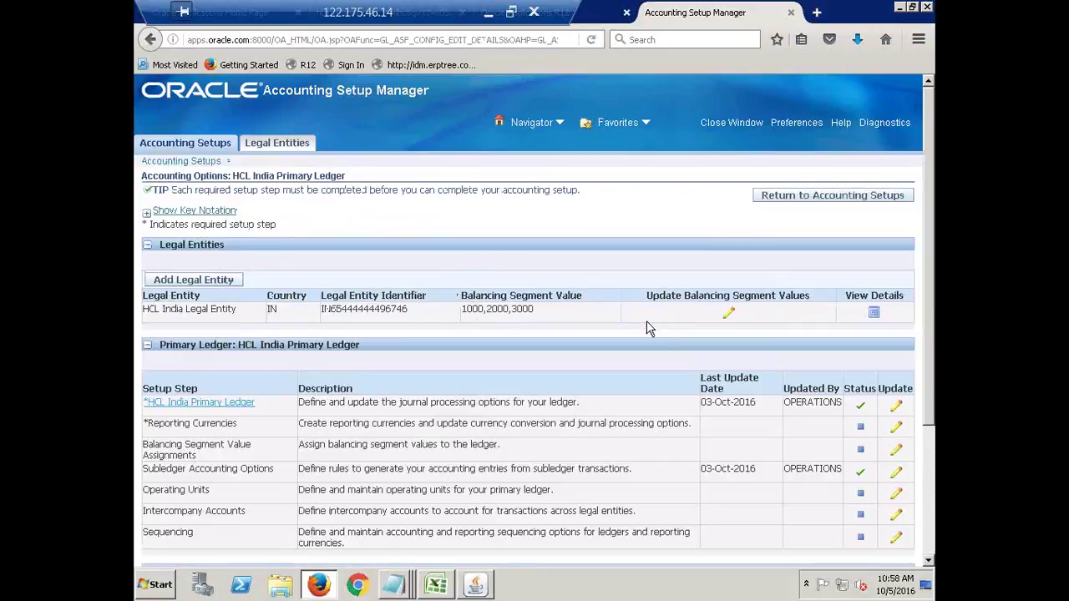
scroll(169, 254, down, 2)
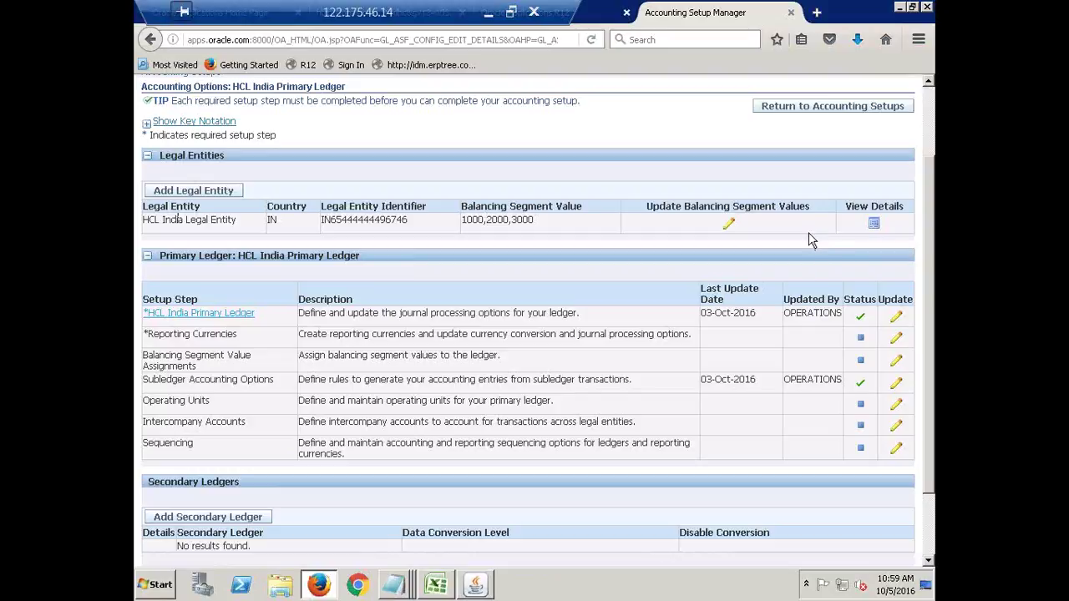
click(730, 227)
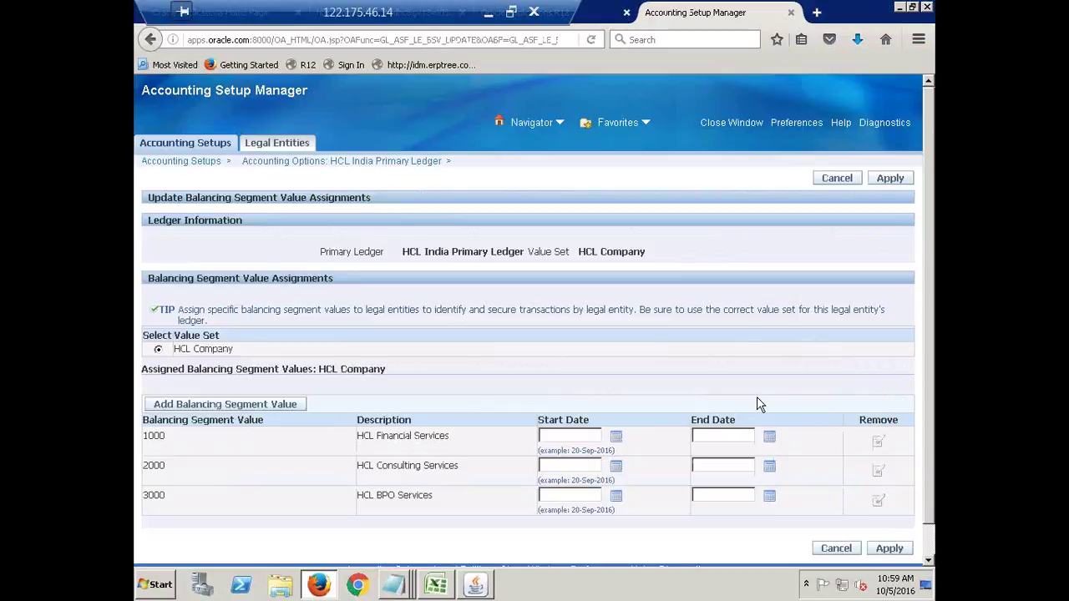
scroll(733, 318, down, 1)
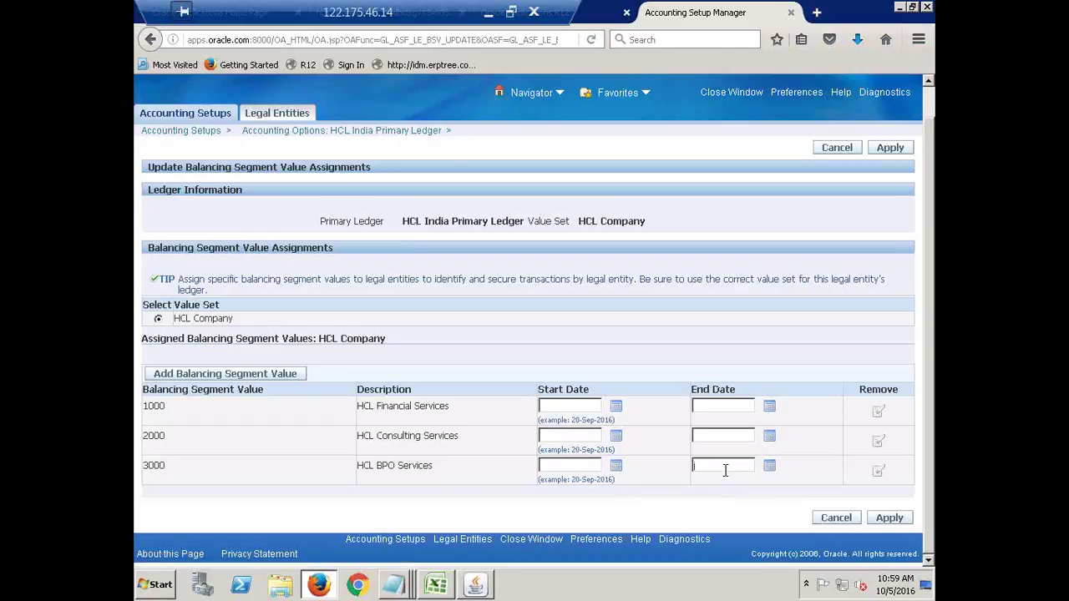
click(553, 466)
click(721, 465)
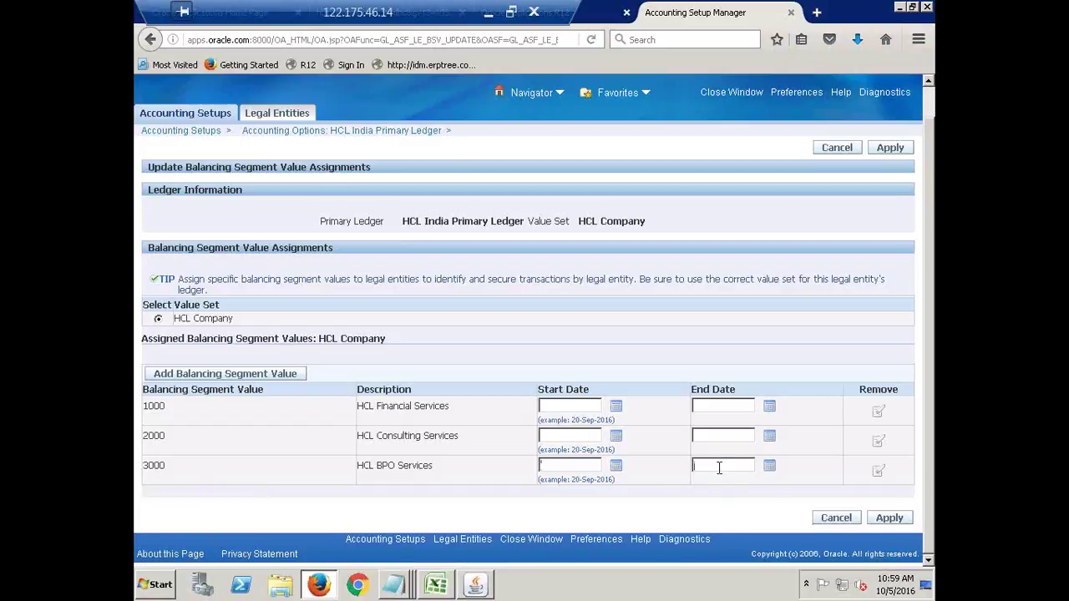
click(769, 467)
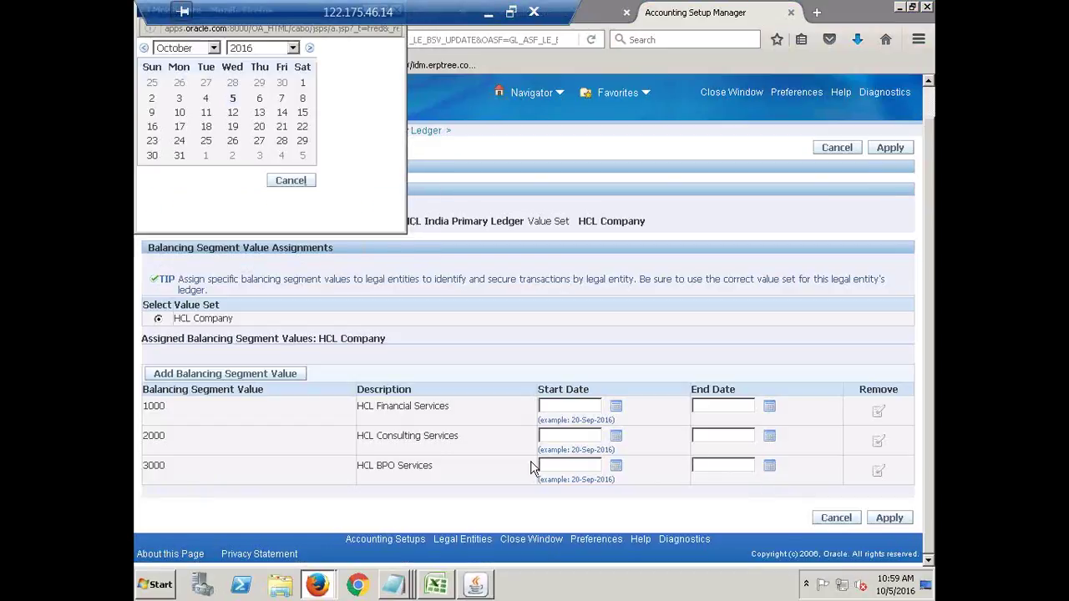
click(234, 99)
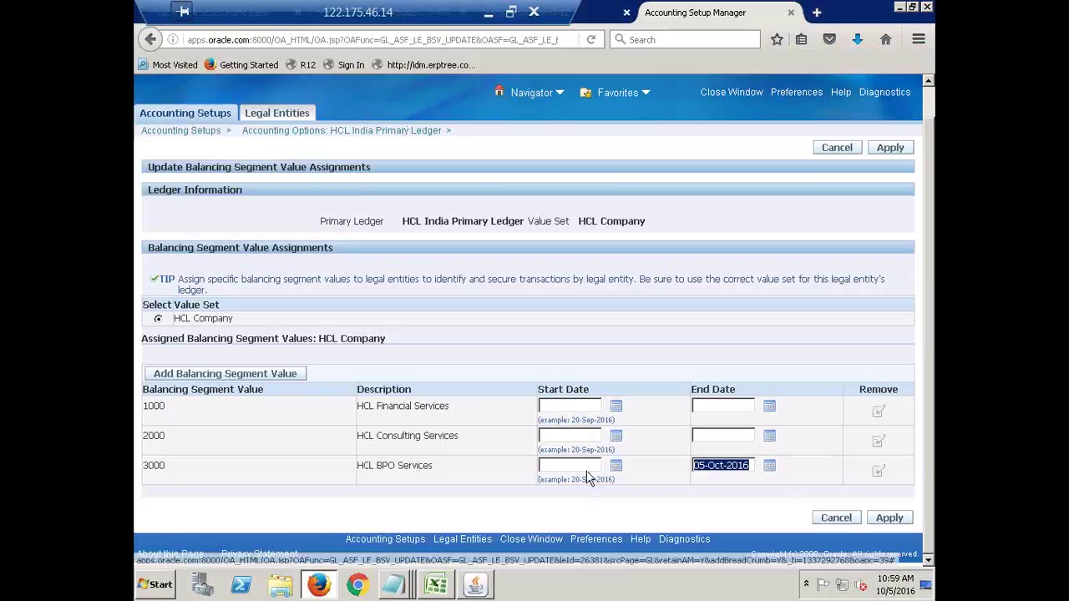
click(616, 466)
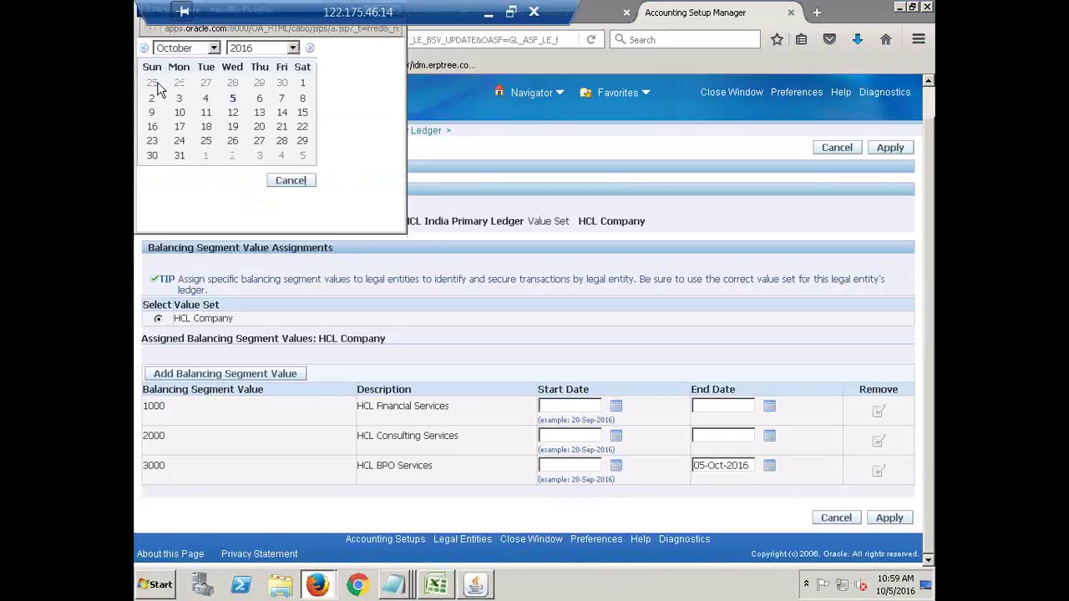
click(153, 99)
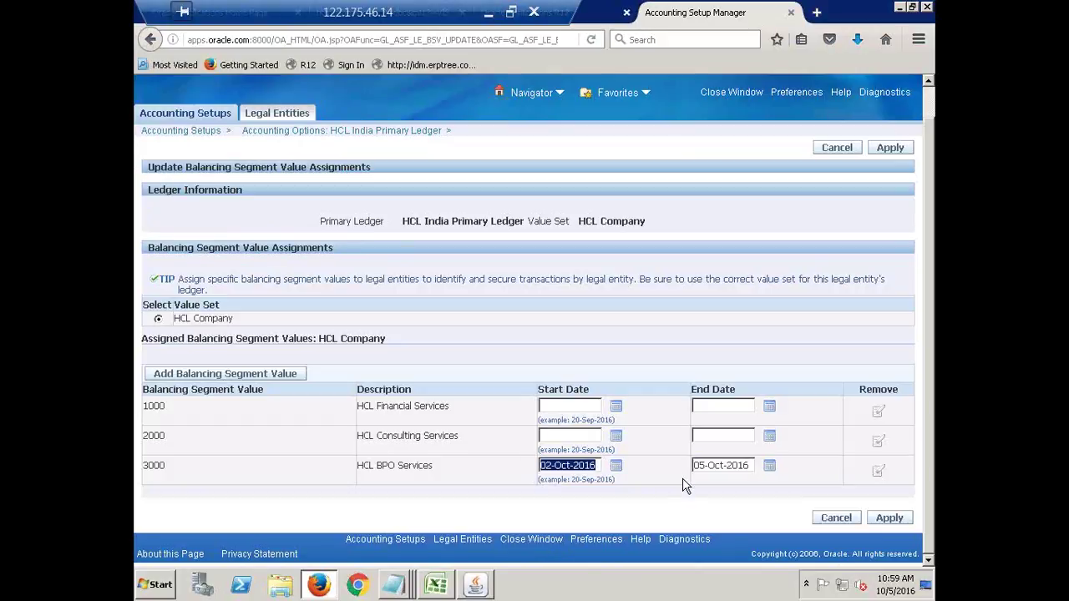
key(BackSpace)
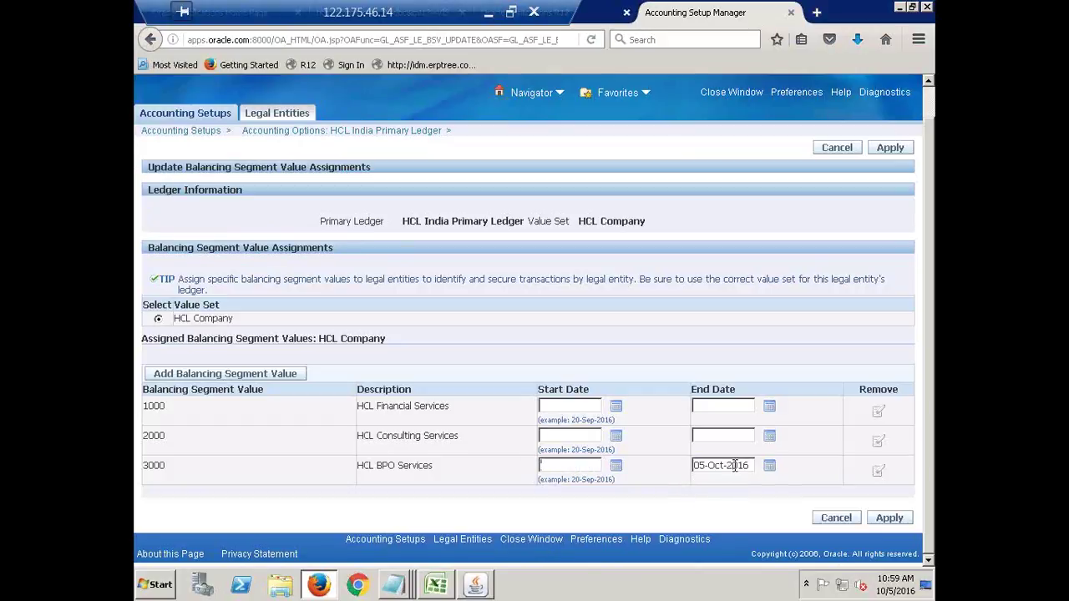
triple_click(735, 466)
key(BackSpace)
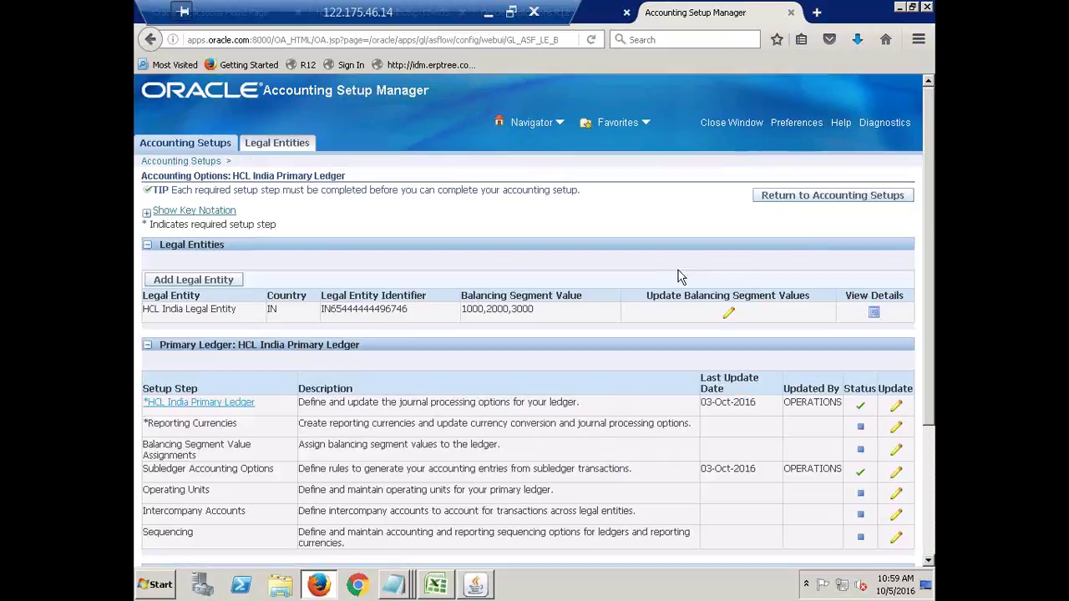
scroll(595, 277, down, 1)
scroll(595, 276, down, 2)
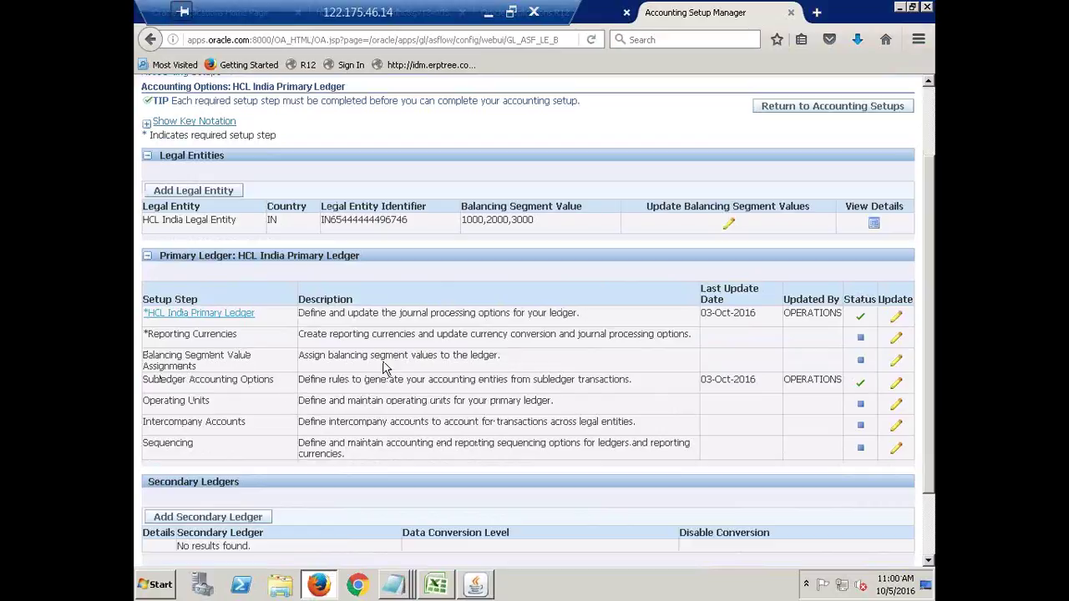
triple_click(493, 355)
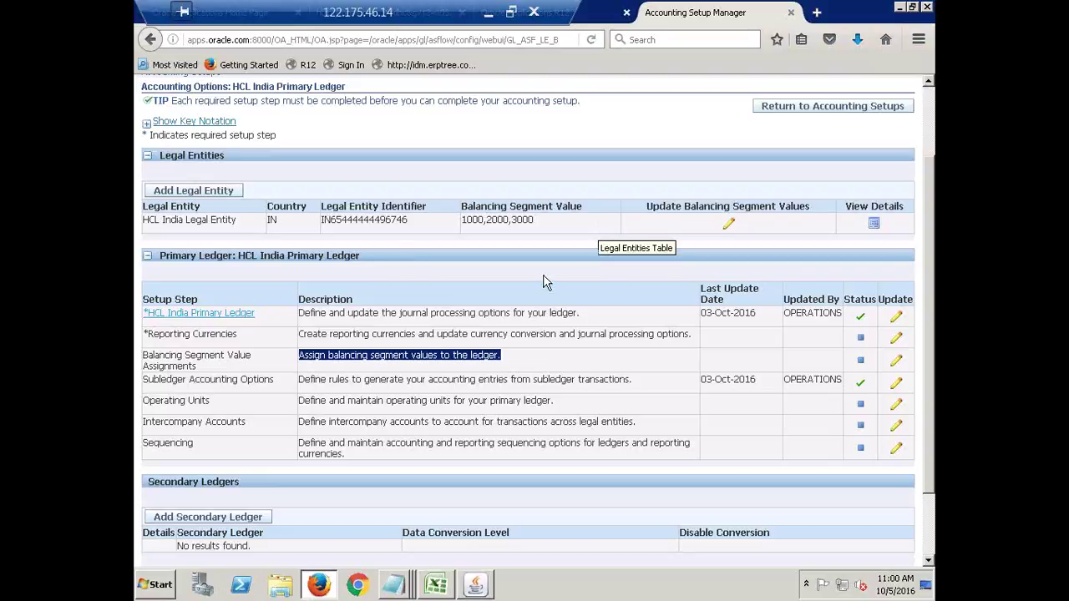
double_click(322, 357)
triple_click(323, 357)
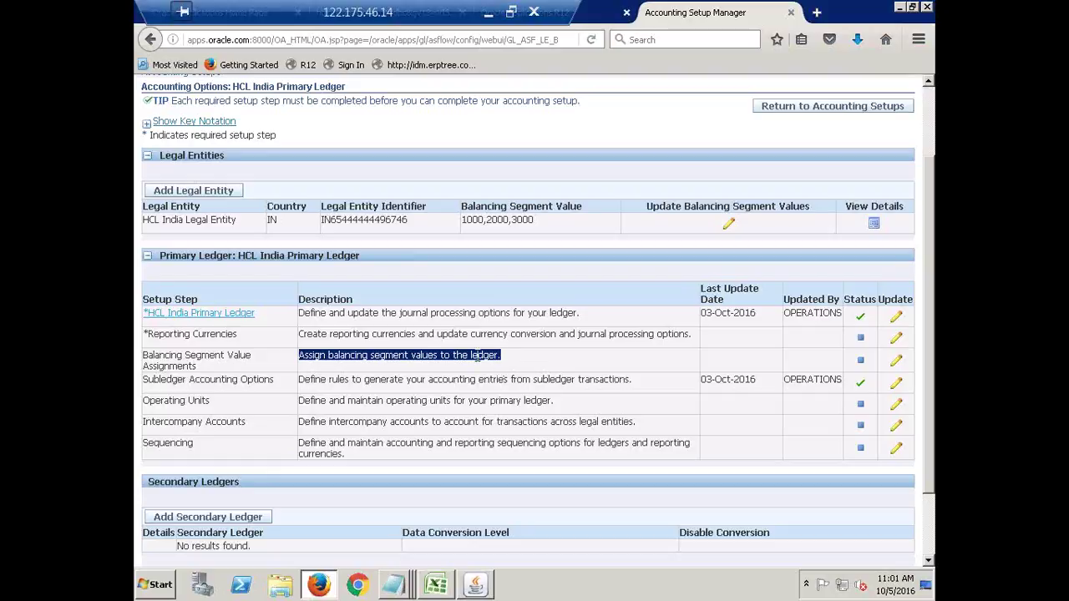
Review the Balancing Segment Value Assignments row on HCL India Primary Ledger's Accounting Options page.
click(428, 355)
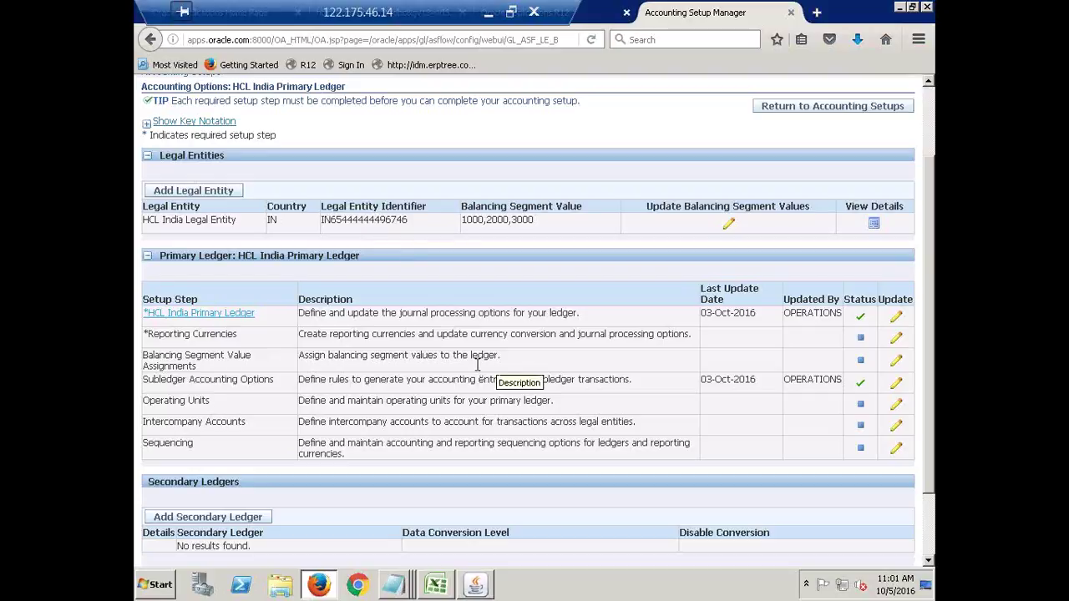
drag(499, 356, 153, 365)
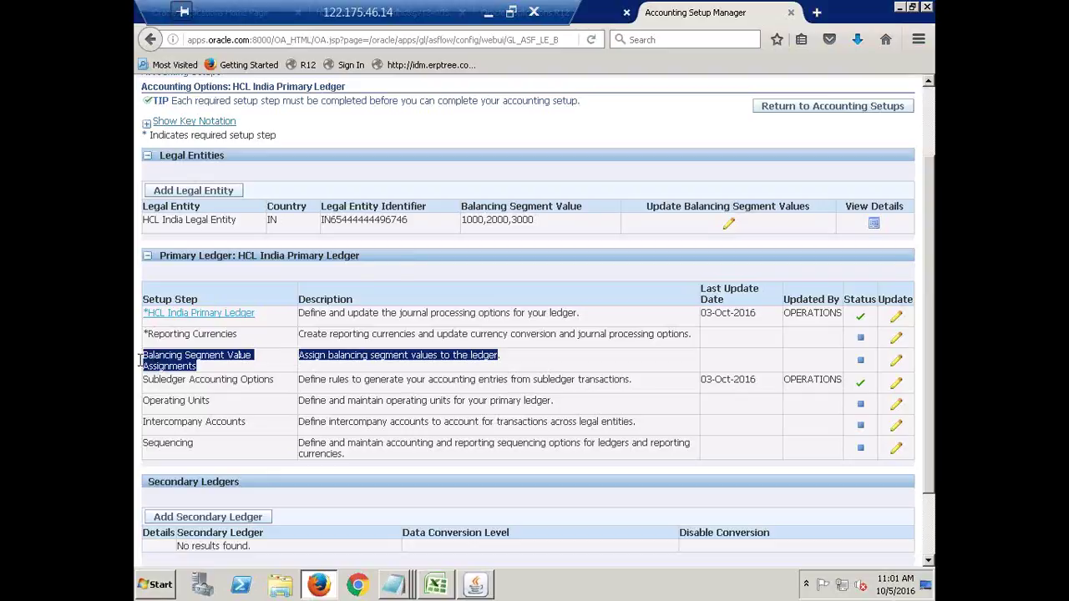
click(507, 367)
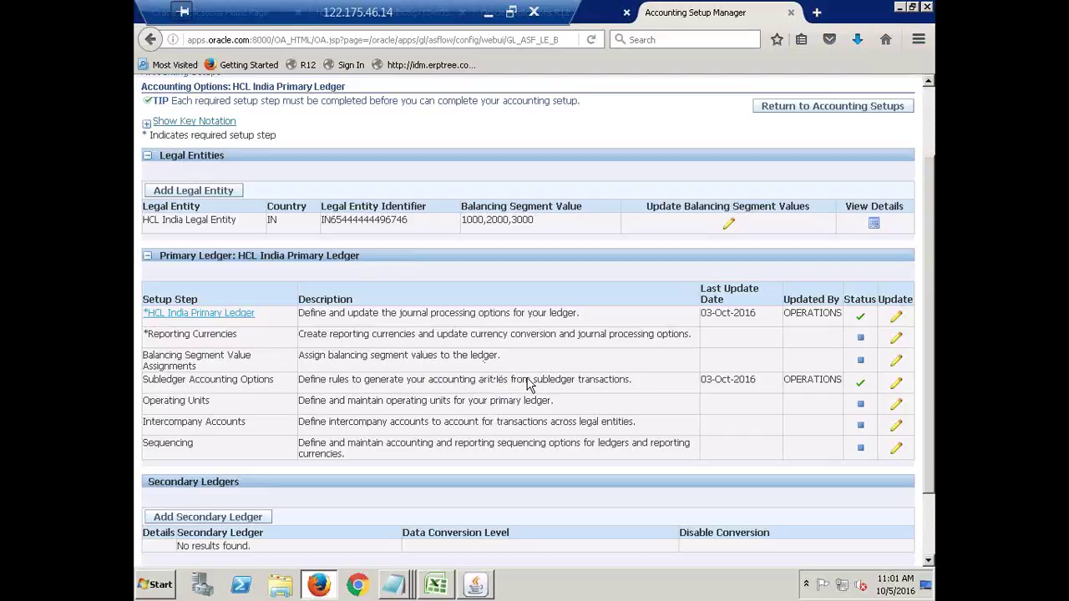
scroll(527, 380, up, 2)
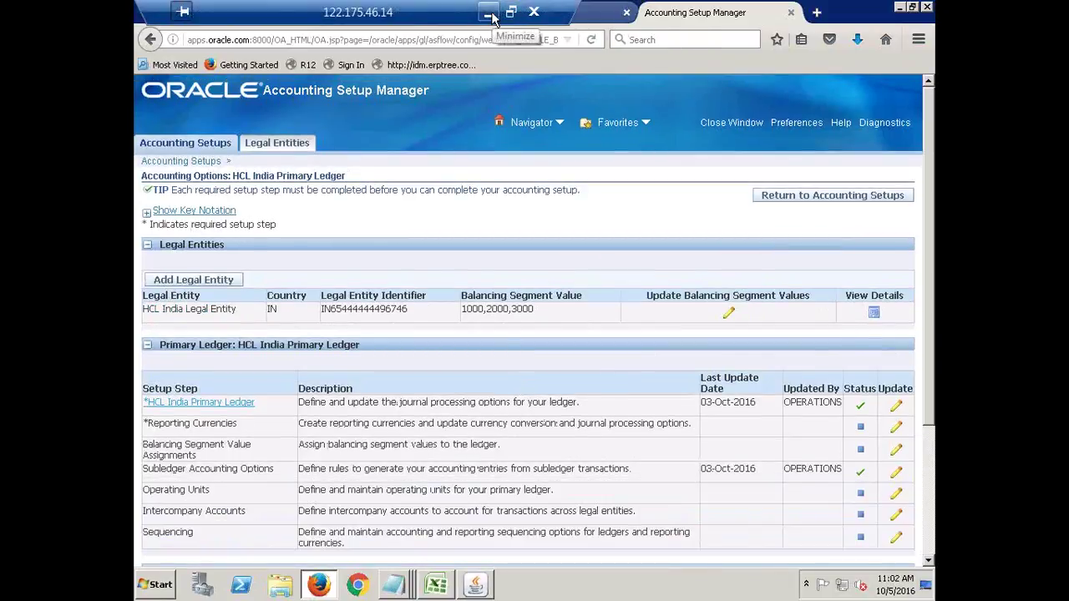
In the Notepad with the ledger notes, add the line 'Create Responsibility' below them.
click(393, 584)
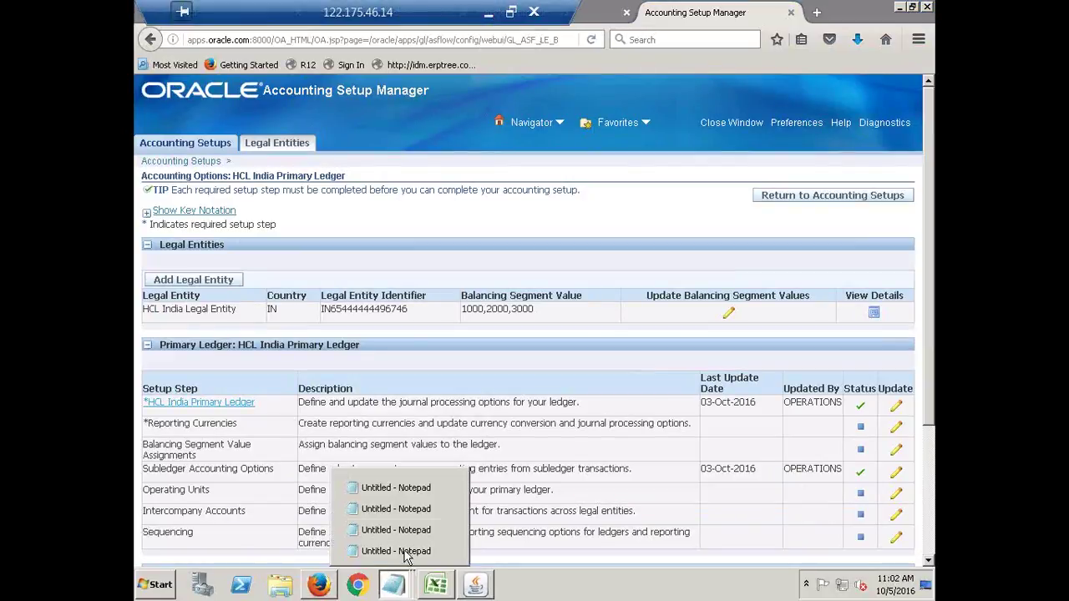
click(393, 487)
scroll(747, 481, down, 2)
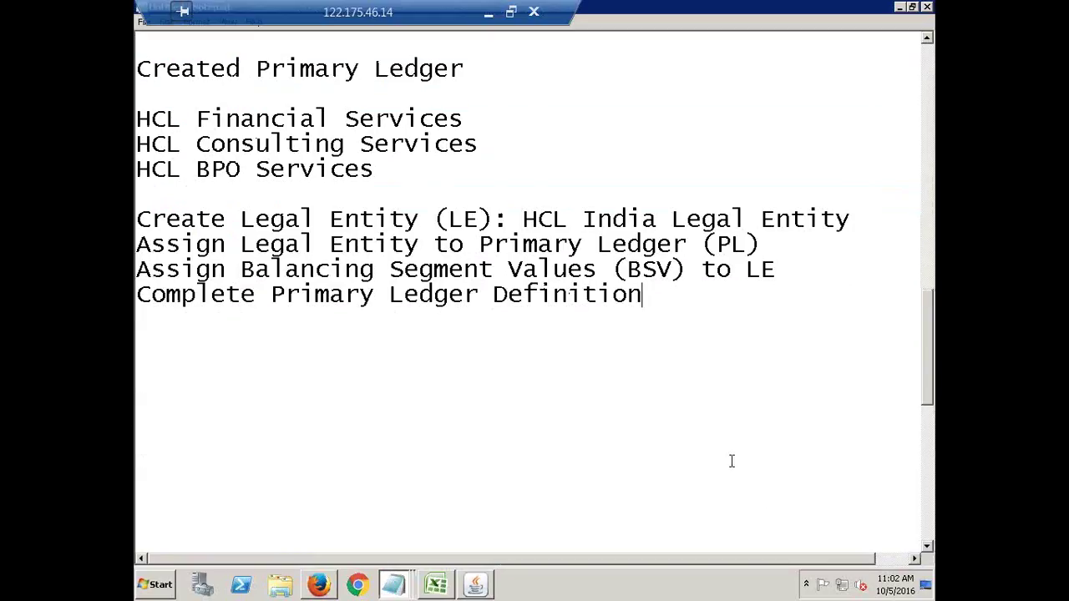
key(Return)
key(Return)
key(Return)
text(C)
key(BackSpace)
text(Create Responsibility)
key(Return)
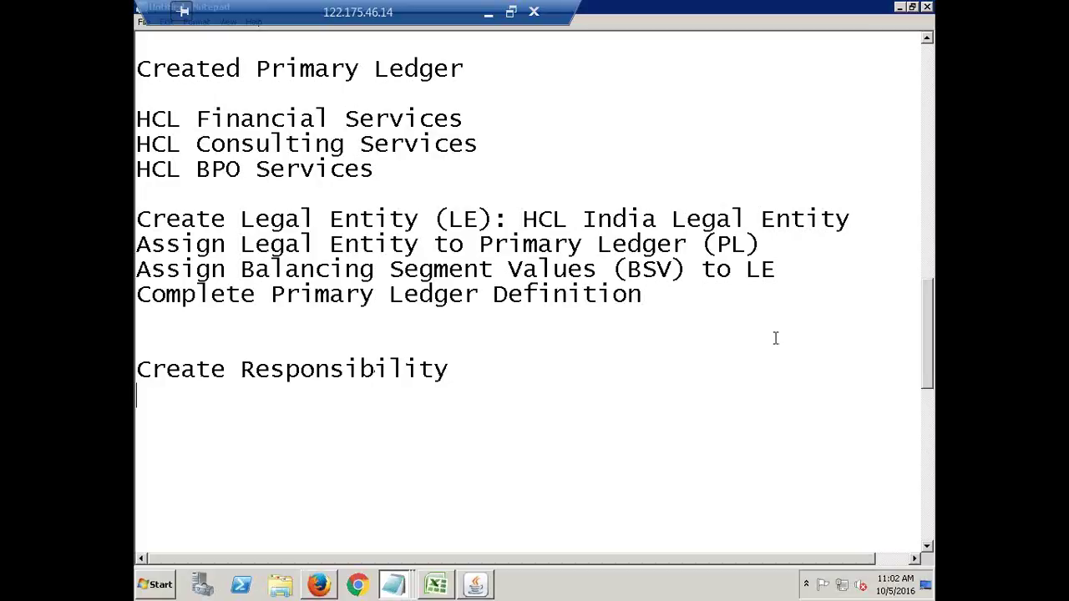
Add the note 'Application: System Administrator' and return to the browser.
scroll(555, 339, down, 2)
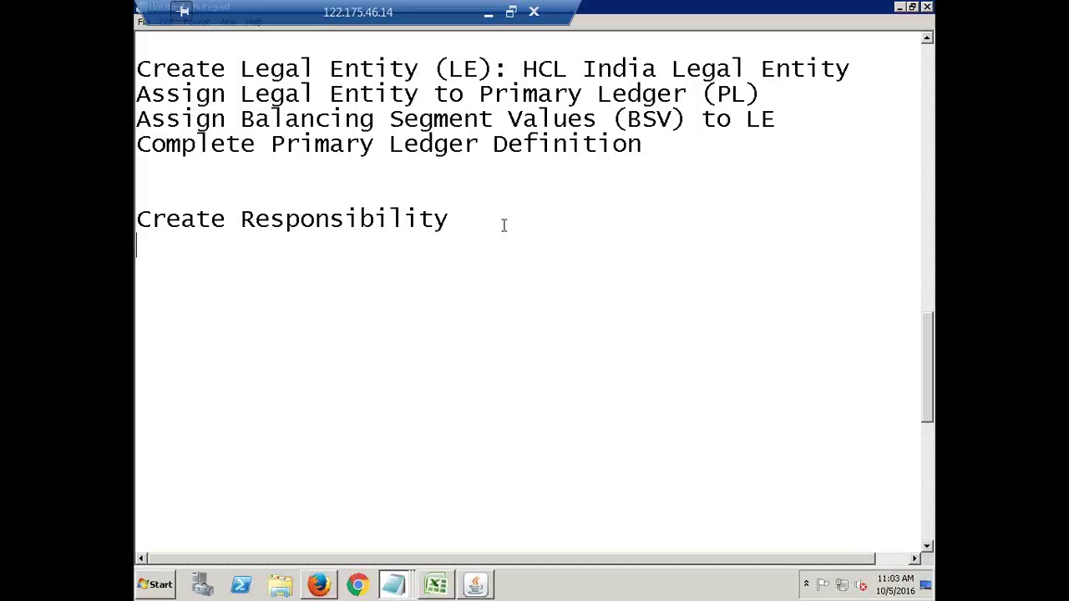
key(Return)
text(Application)
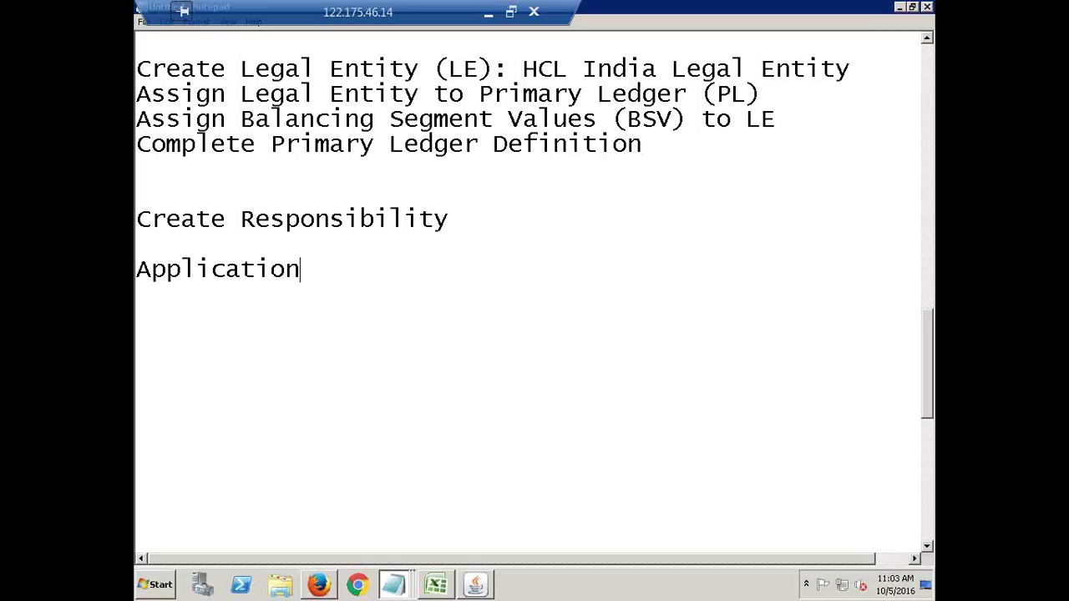
text(: System A)
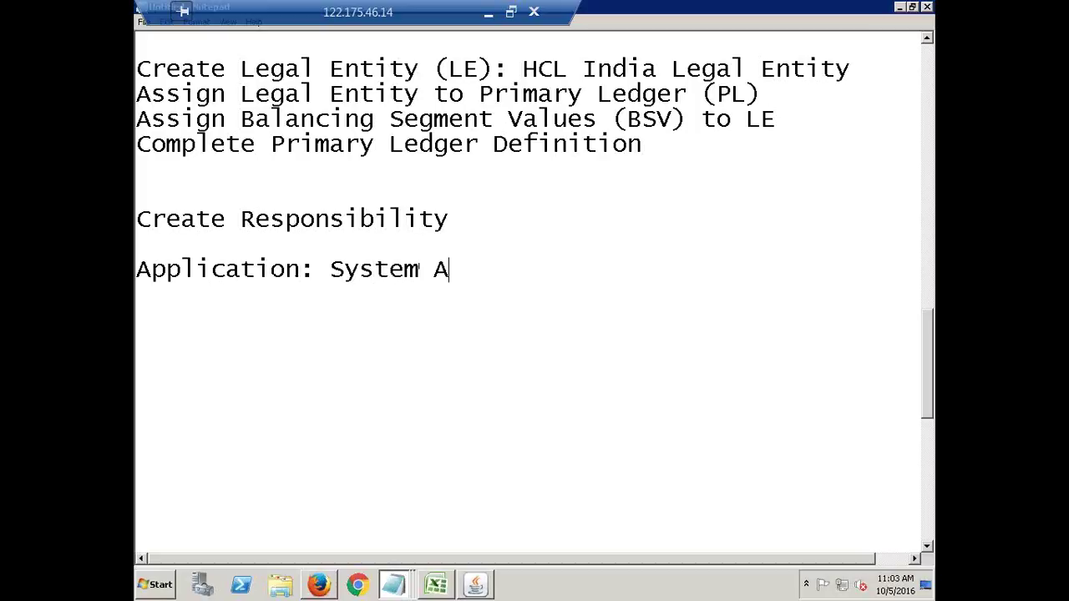
text(dministrator)
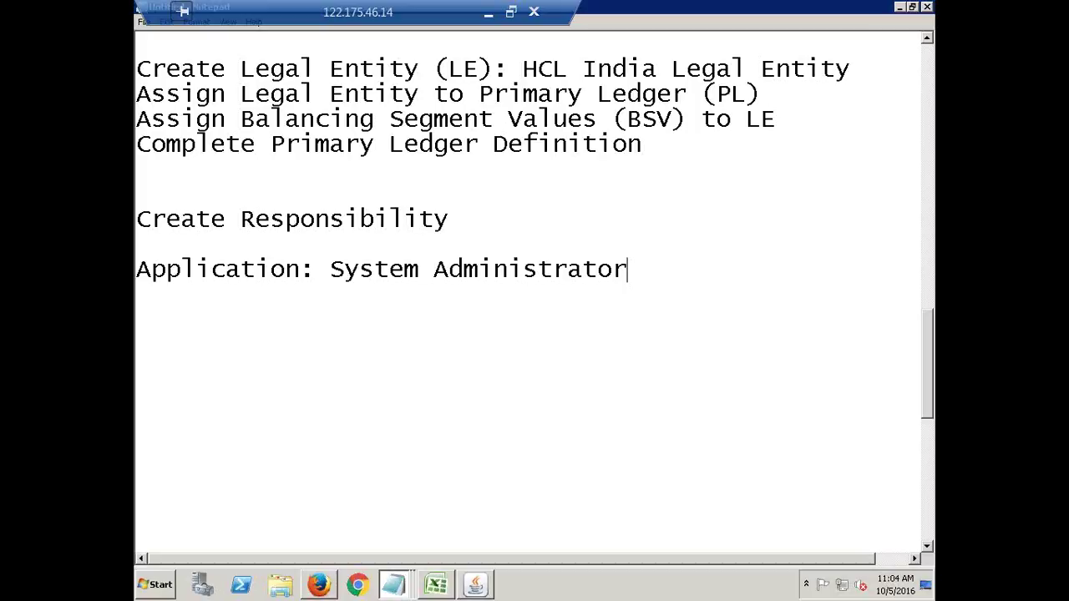
drag(631, 267, 331, 265)
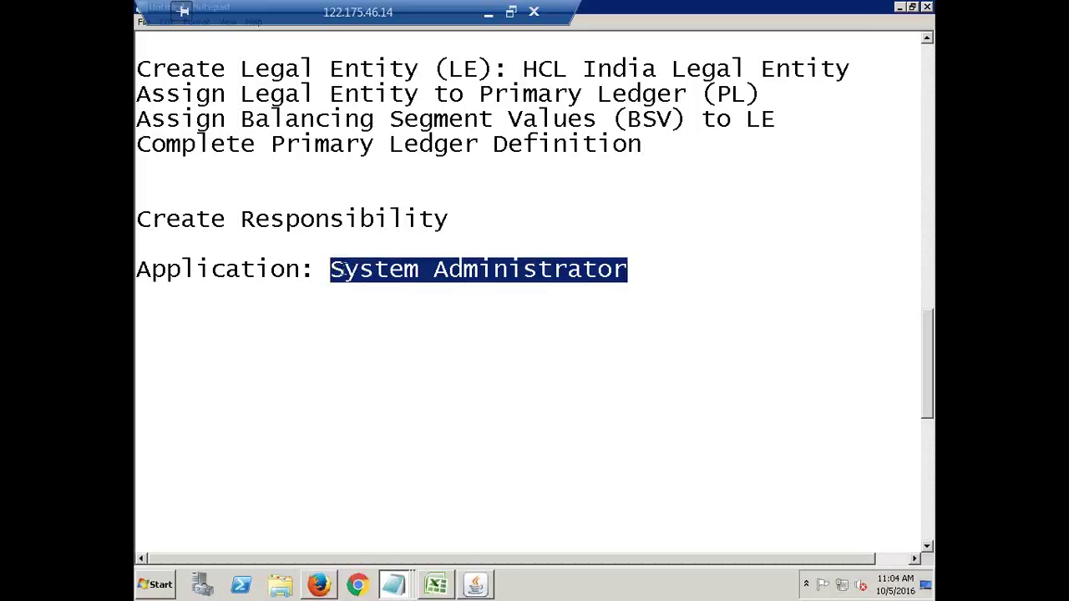
click(458, 219)
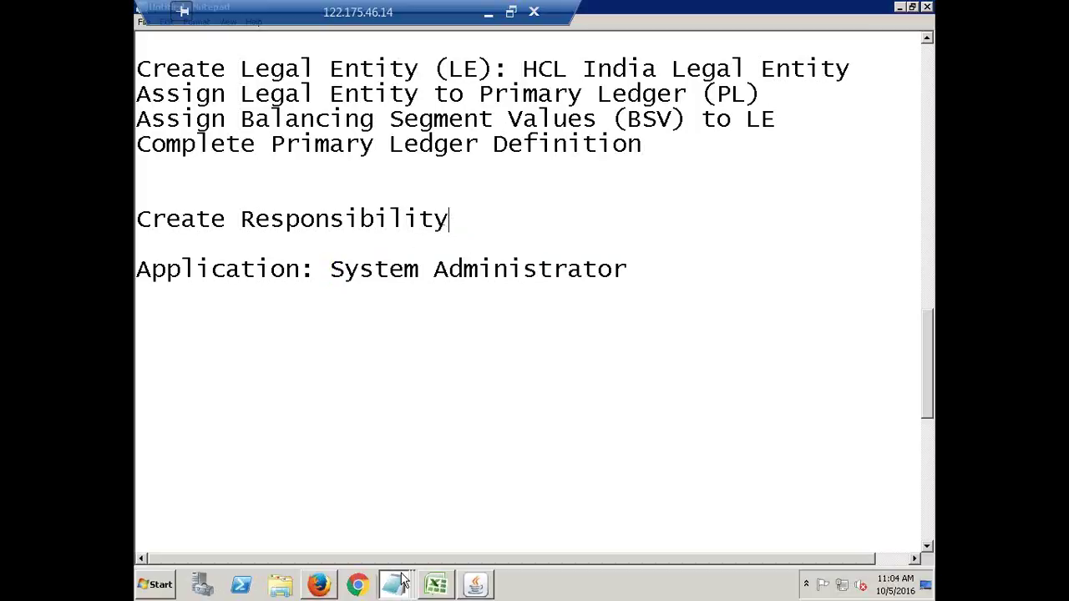
click(322, 585)
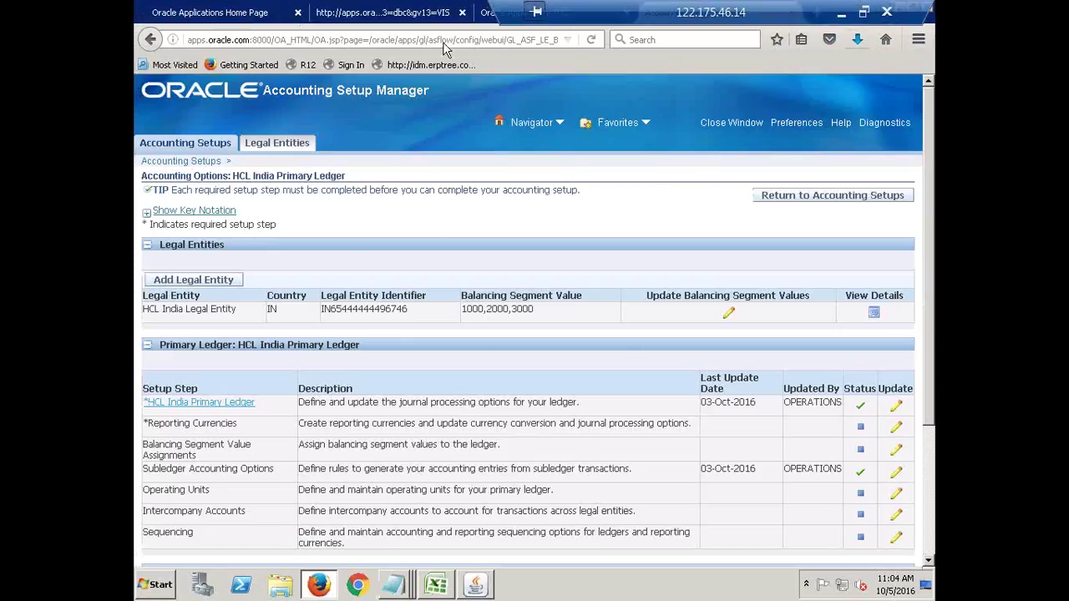
Return to the Accounting Setup Manager page and open the Navigator's responsibility list.
click(490, 15)
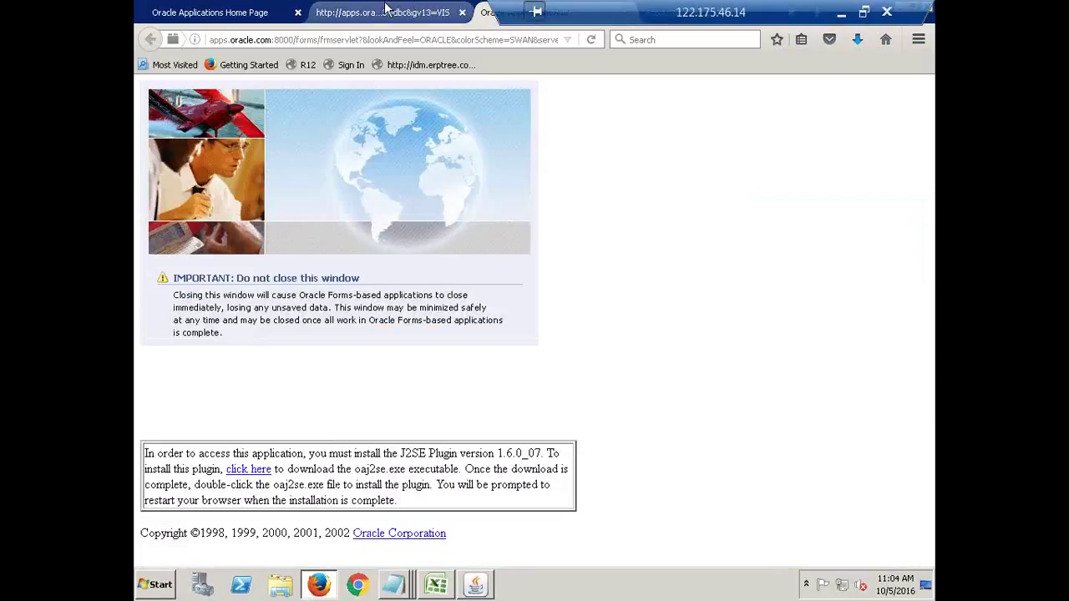
click(298, 13)
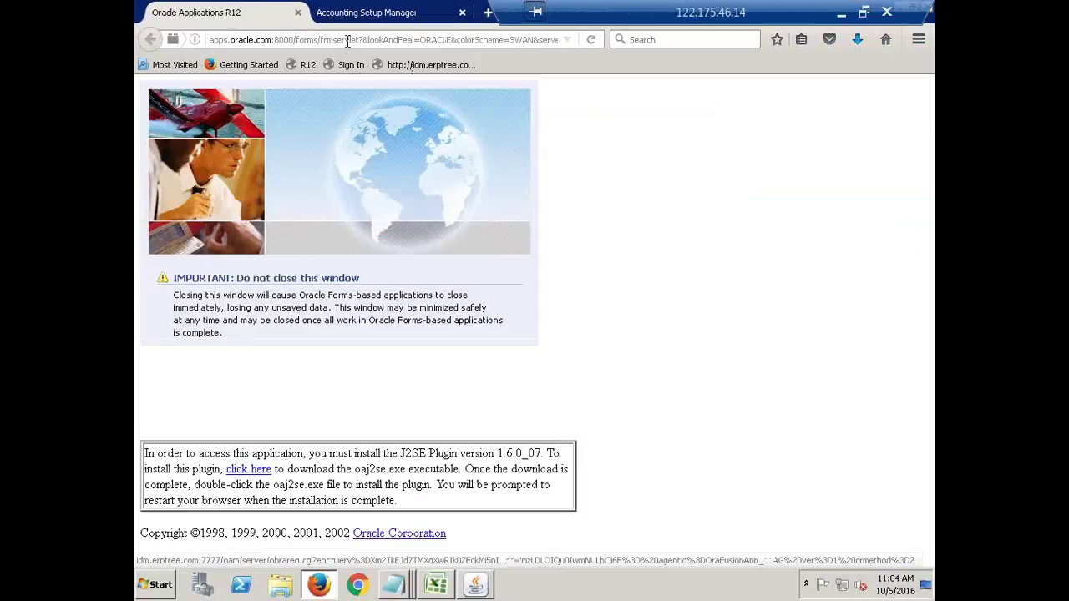
click(350, 19)
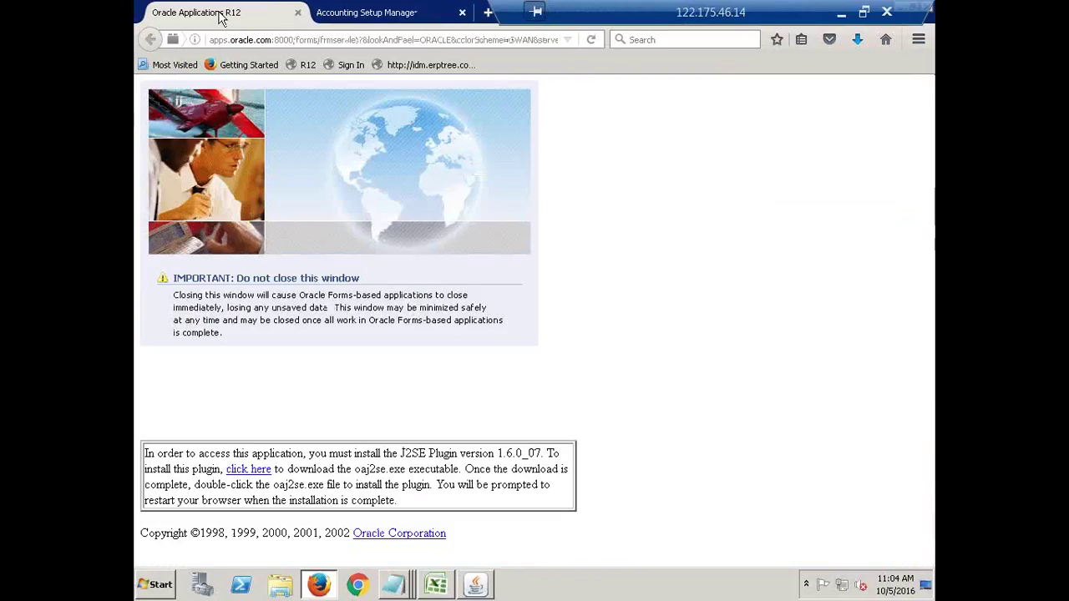
click(220, 18)
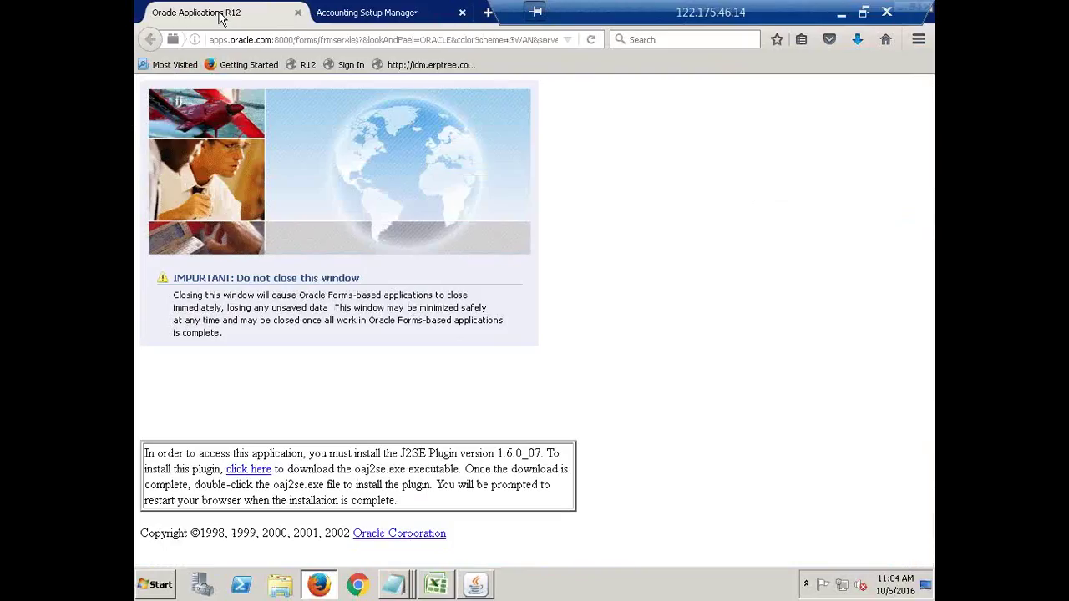
click(359, 587)
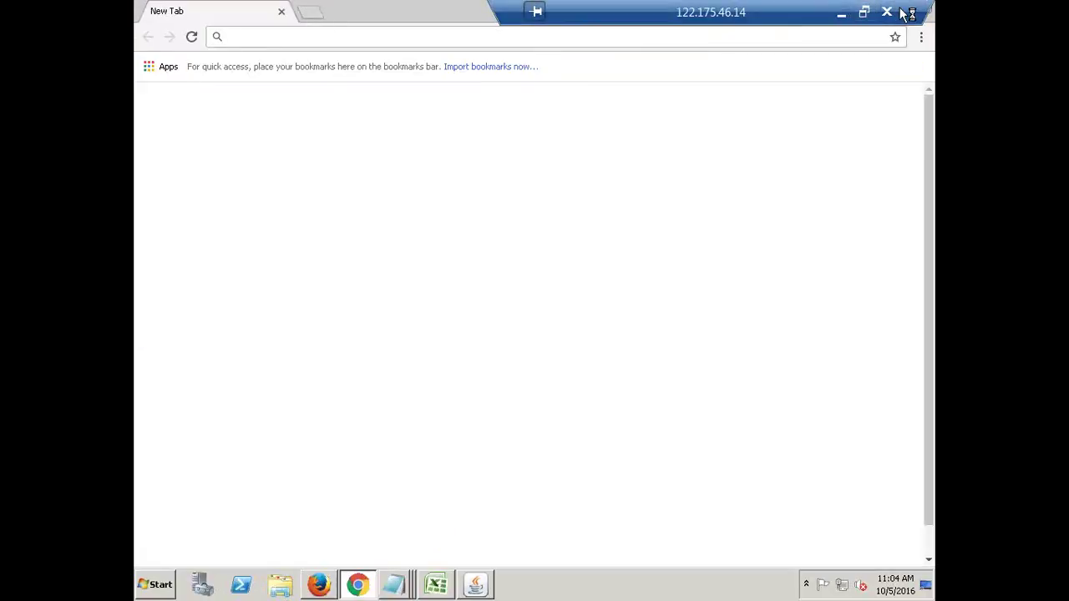
click(322, 586)
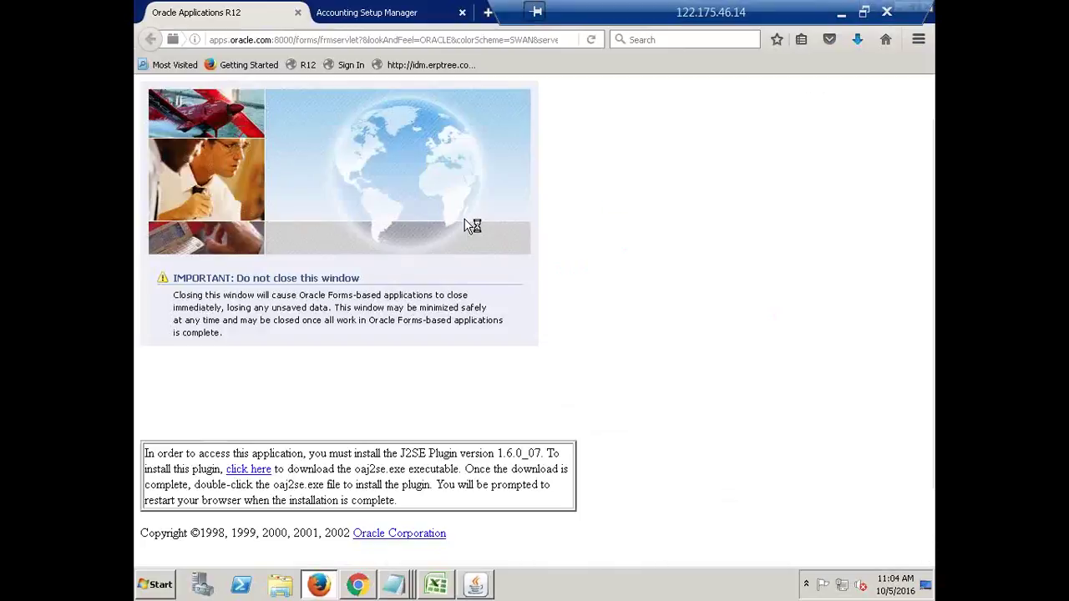
click(355, 12)
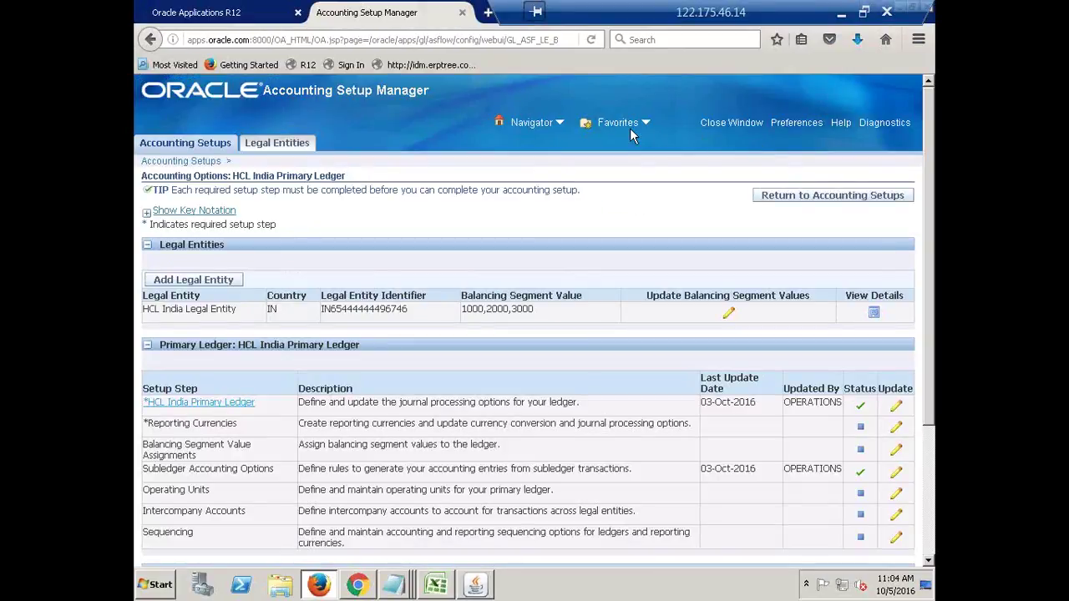
click(531, 122)
Collapse the Forms Navigator tree, then close and confirm exiting Oracle Applications Forms.
click(485, 589)
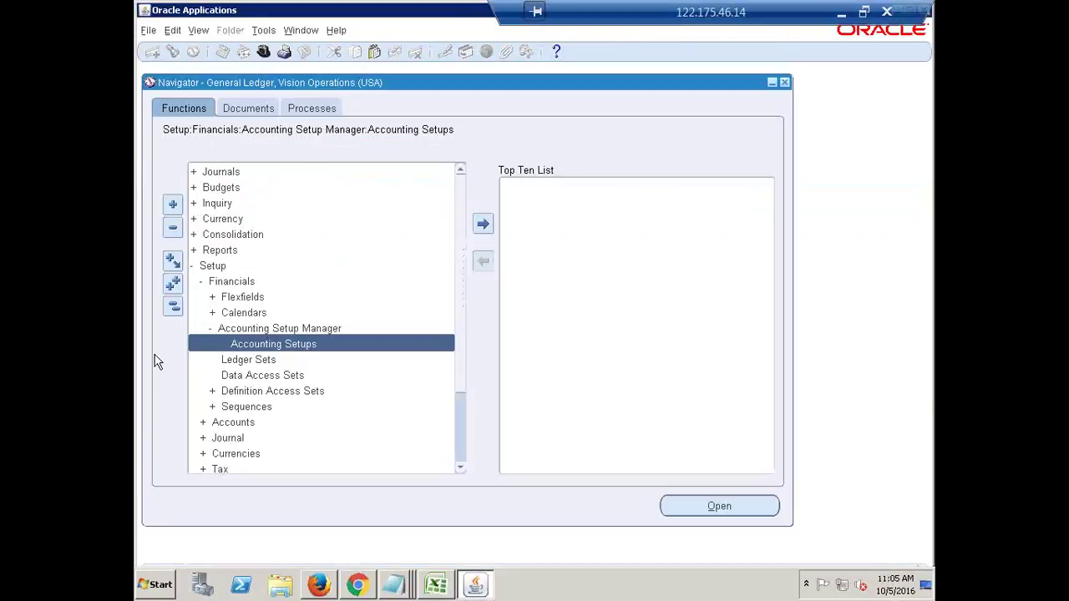
click(173, 309)
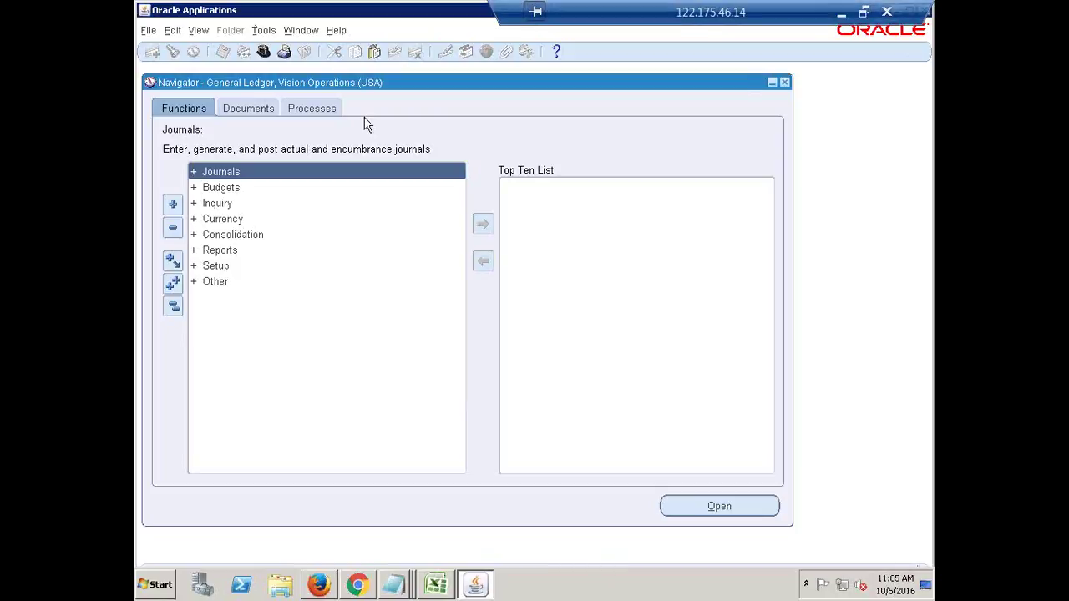
drag(806, 11, 581, 9)
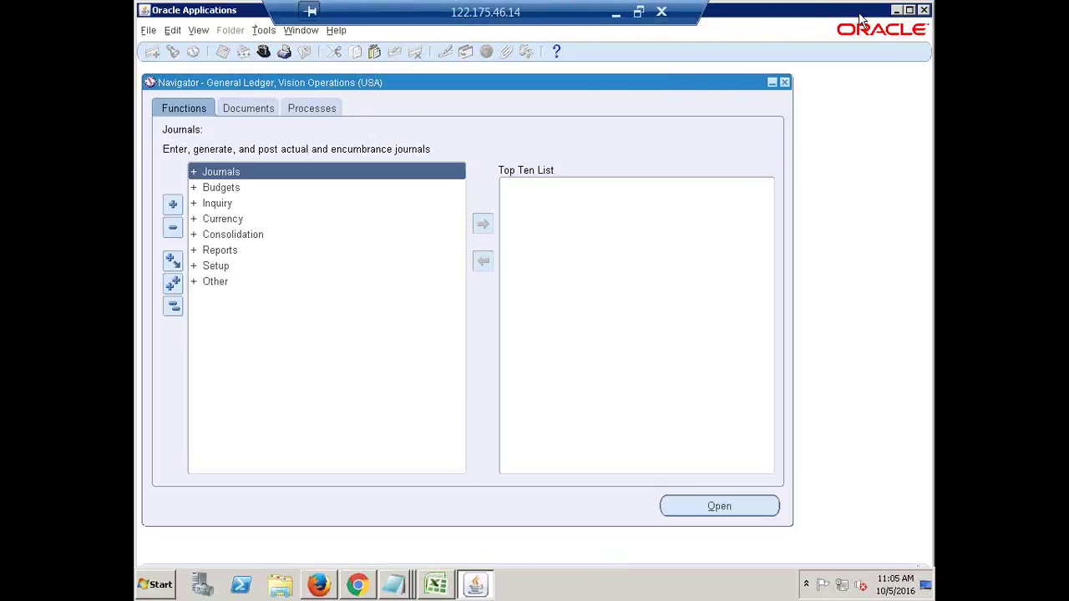
click(924, 10)
click(521, 340)
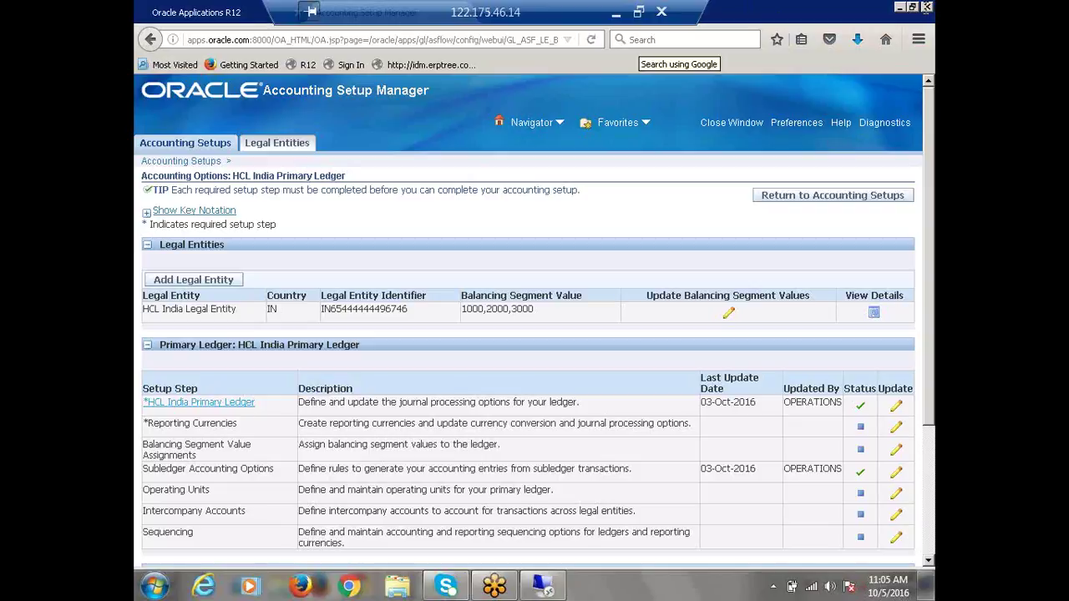
drag(578, 15, 799, 15)
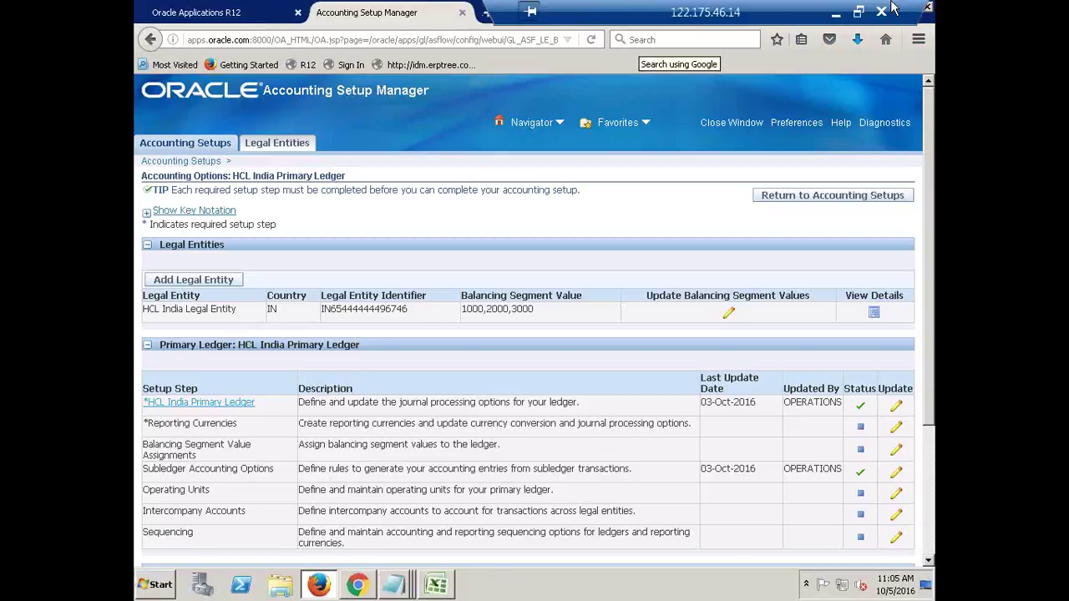
Close the Accounting Setup Manager tab and sign back in through the R12 bookmark with the user name and password.
click(462, 13)
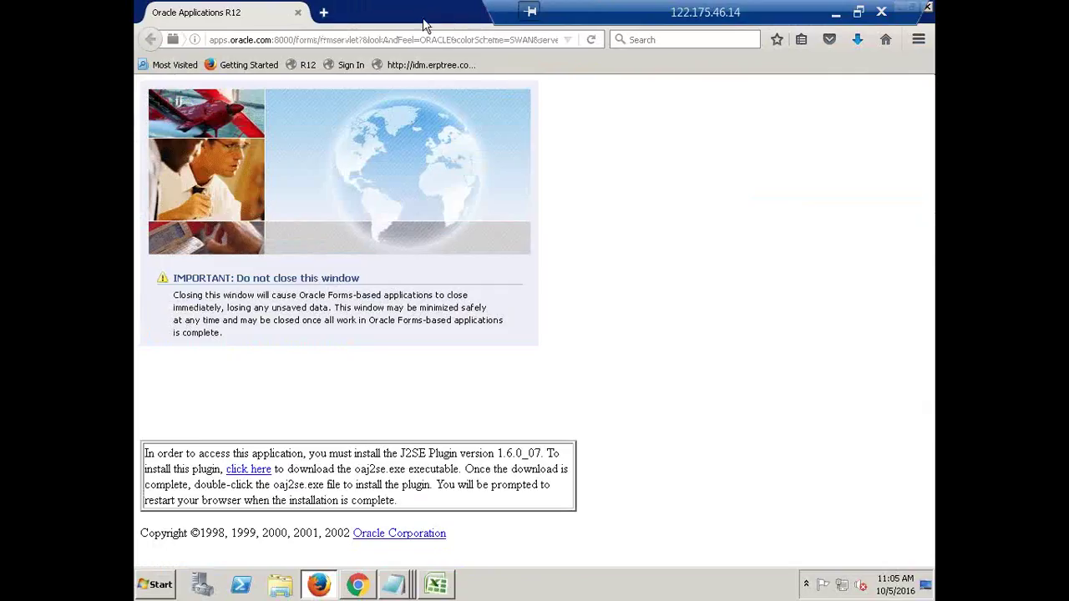
click(307, 66)
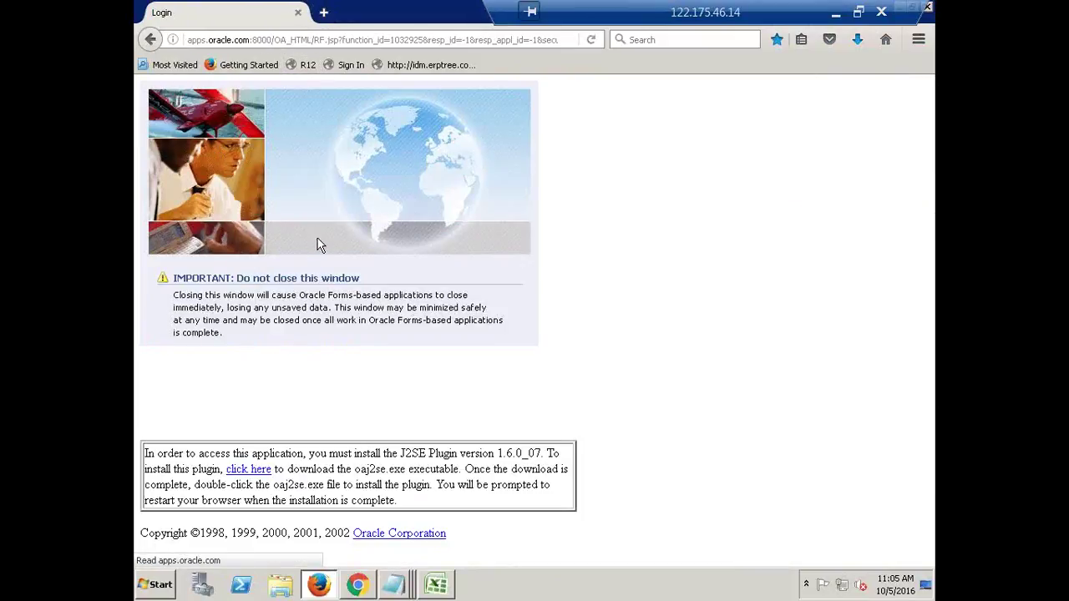
text(operations)
key(Tab)
text(welcome)
key(Return)
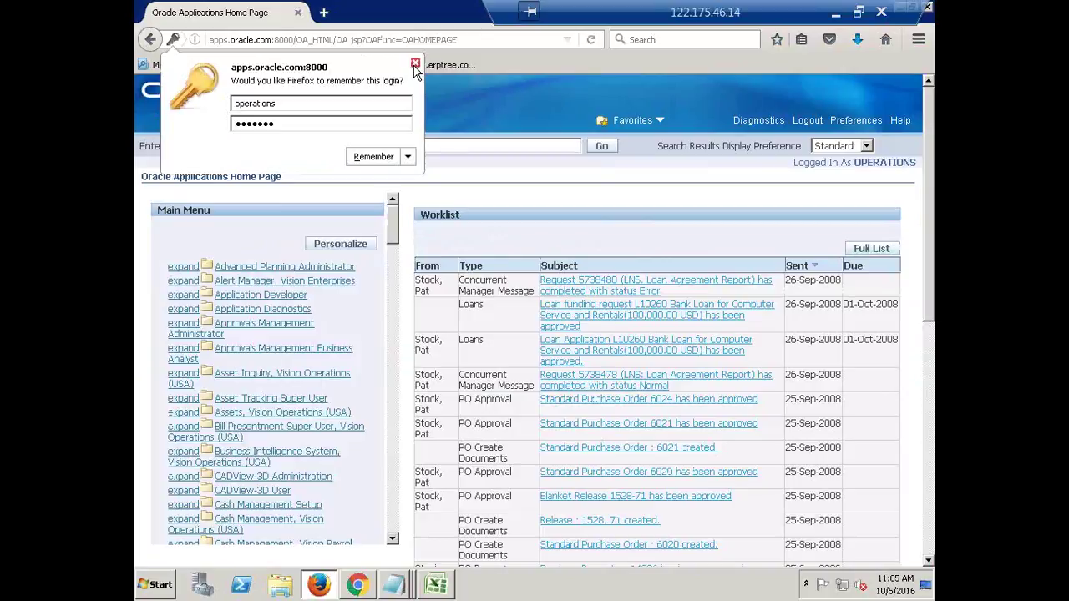
click(414, 66)
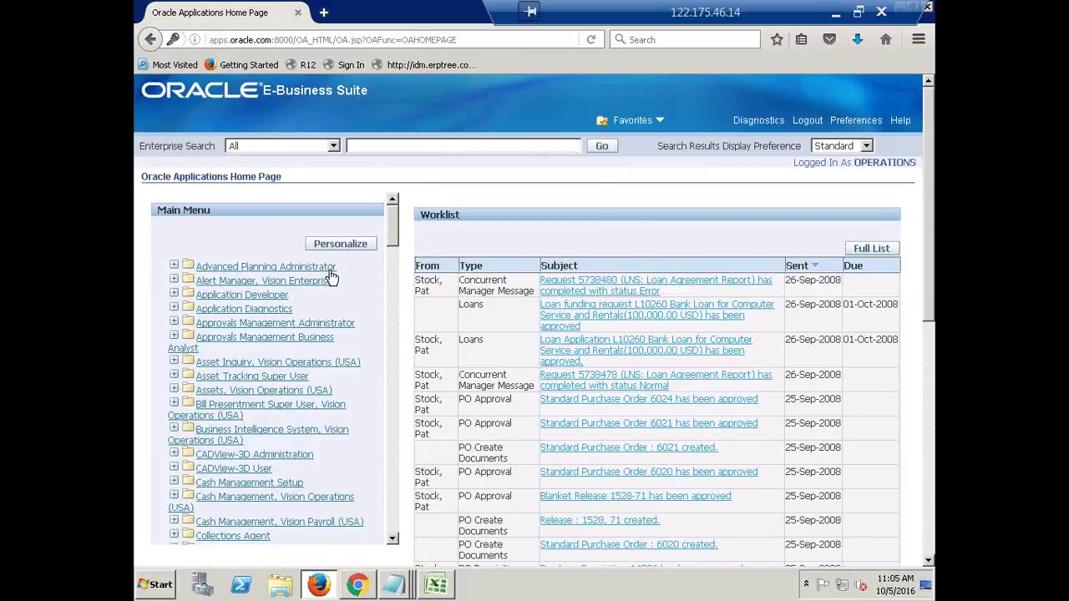
Collapse General Ledger, Vision Operations in the Main Menu and browse the responsibilities, including System Administrator.
scroll(395, 242, down, 1)
drag(396, 242, 398, 333)
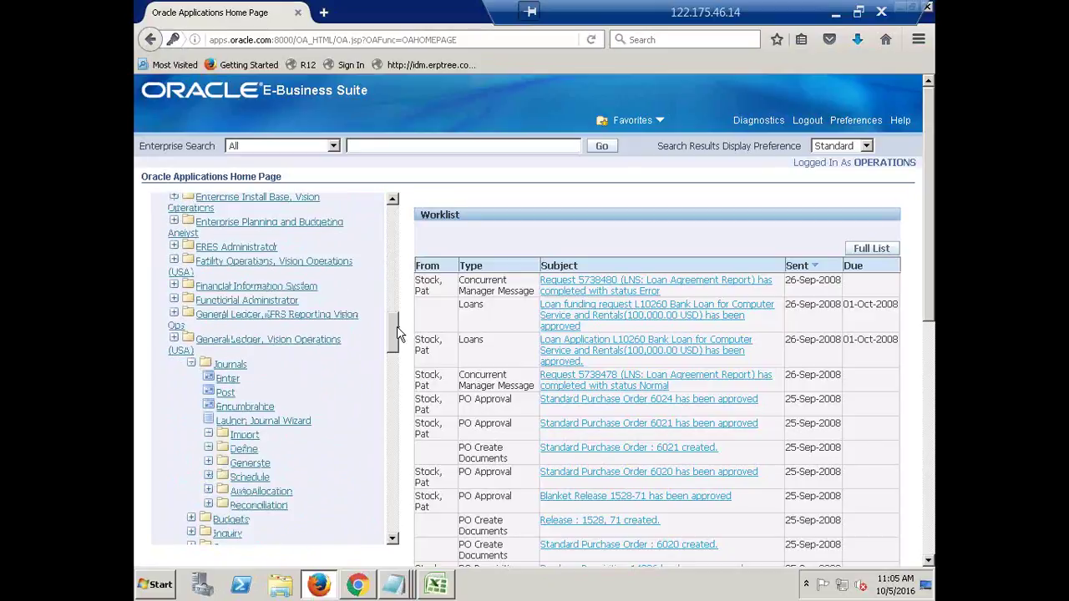
click(183, 354)
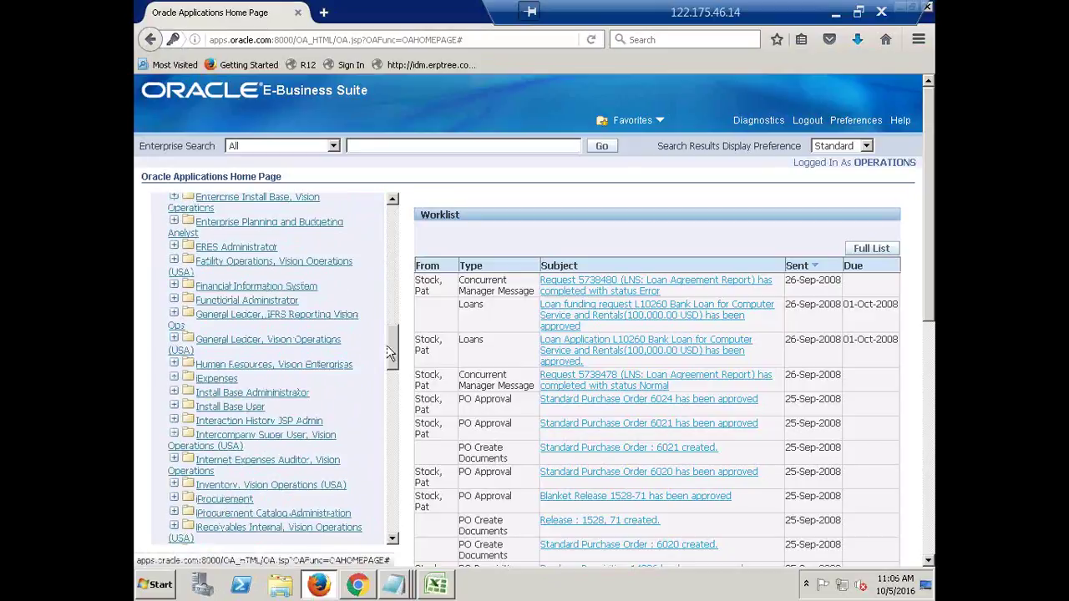
drag(398, 335, 408, 483)
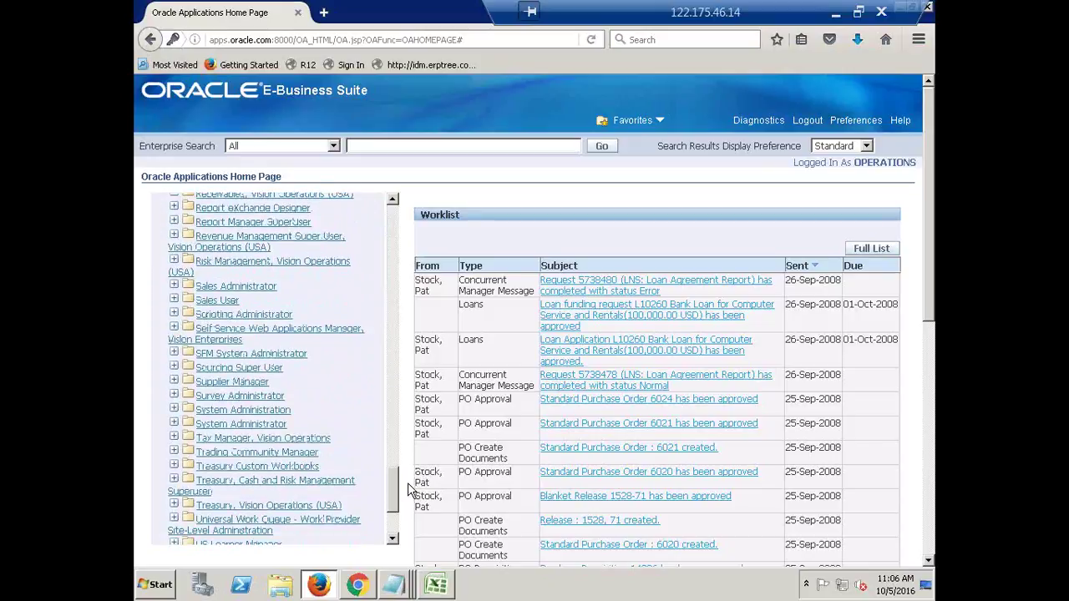
click(286, 426)
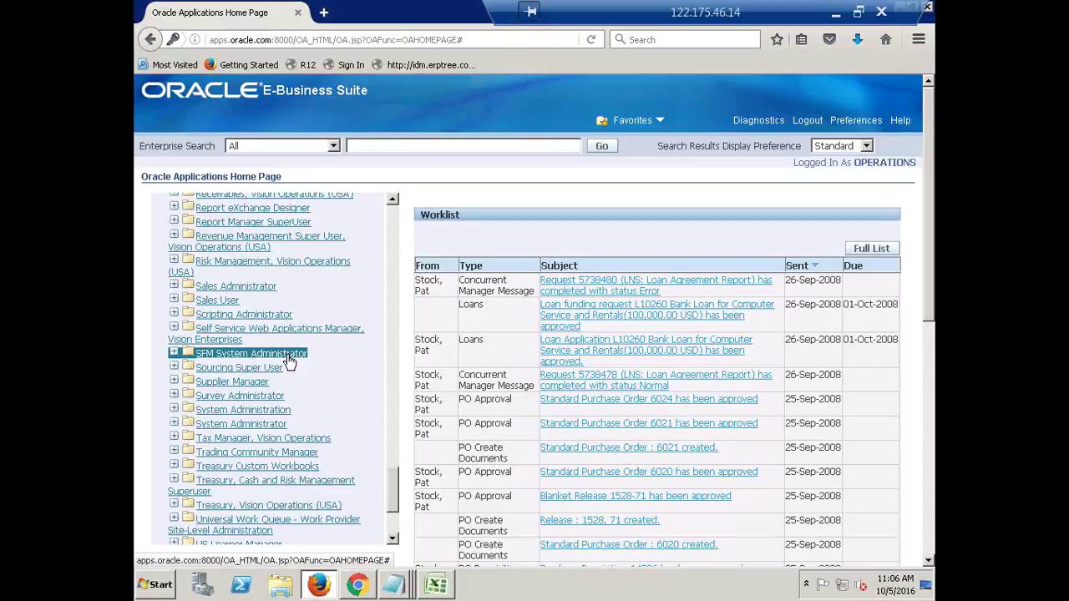
click(267, 464)
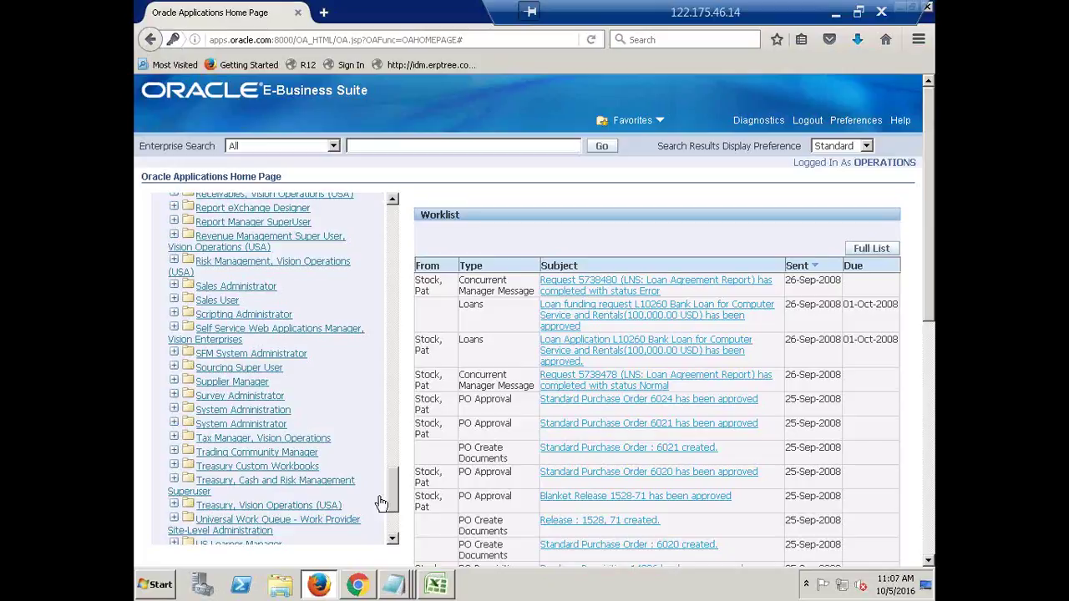
scroll(394, 505, up, 2)
drag(393, 480, 385, 256)
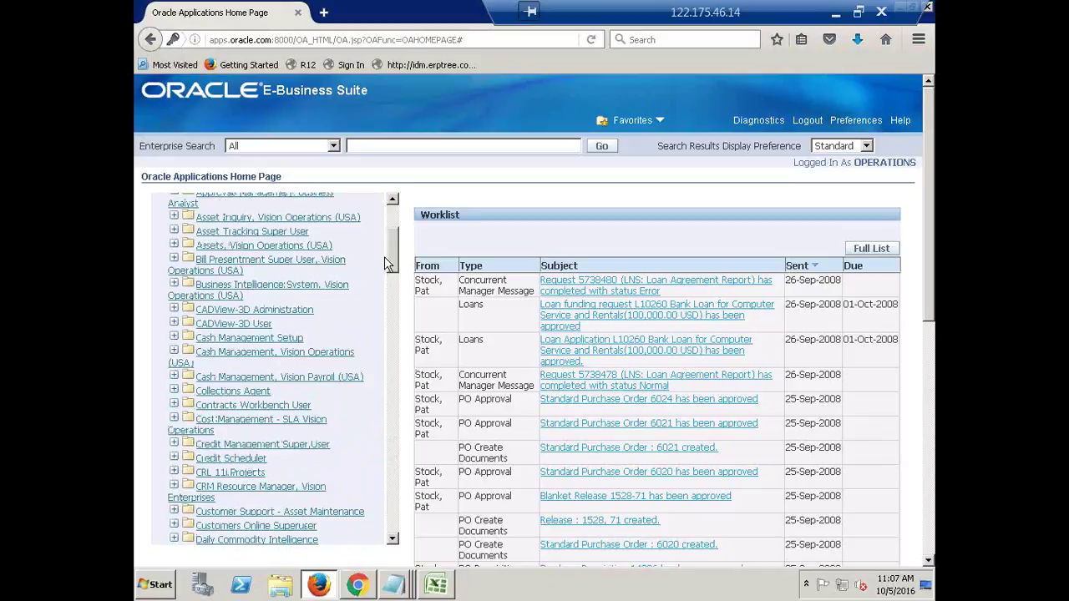
drag(385, 258, 394, 345)
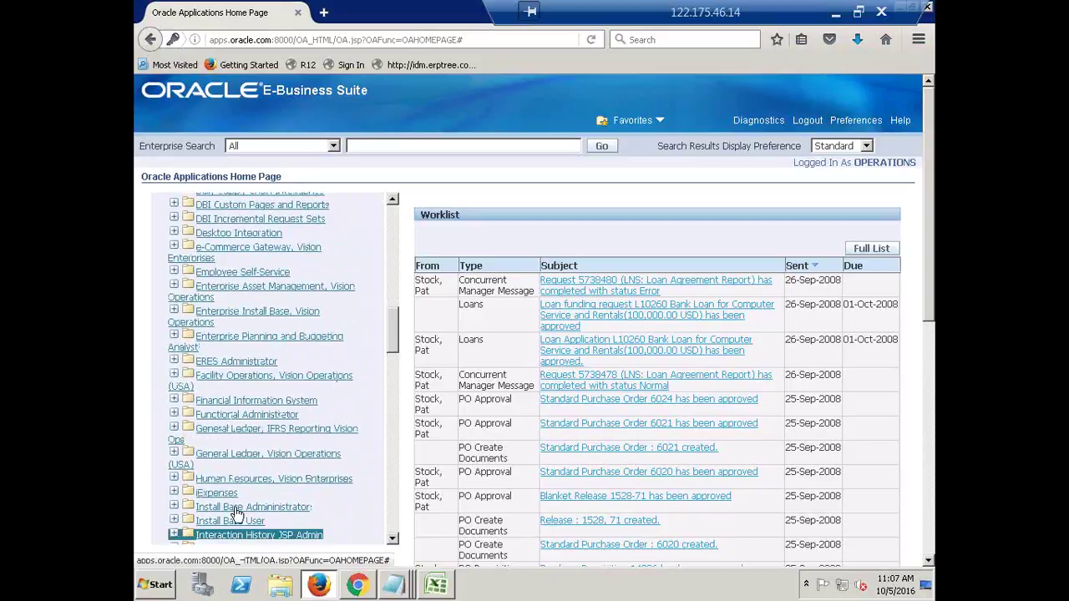
Open the Enter Journals form under General Ledger, Vision Operations (USA), then close it.
click(233, 460)
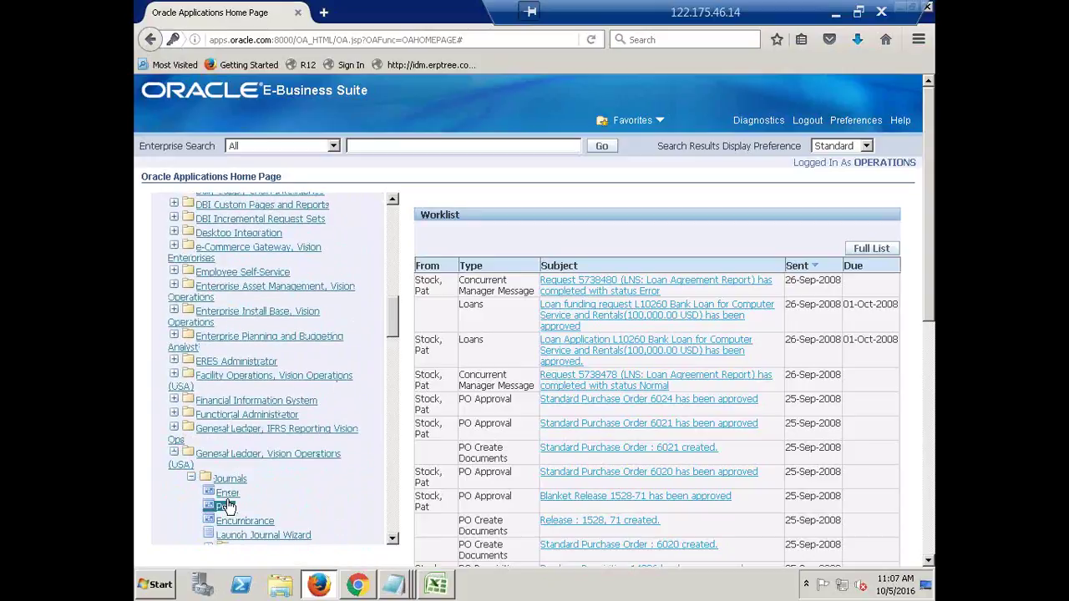
click(231, 507)
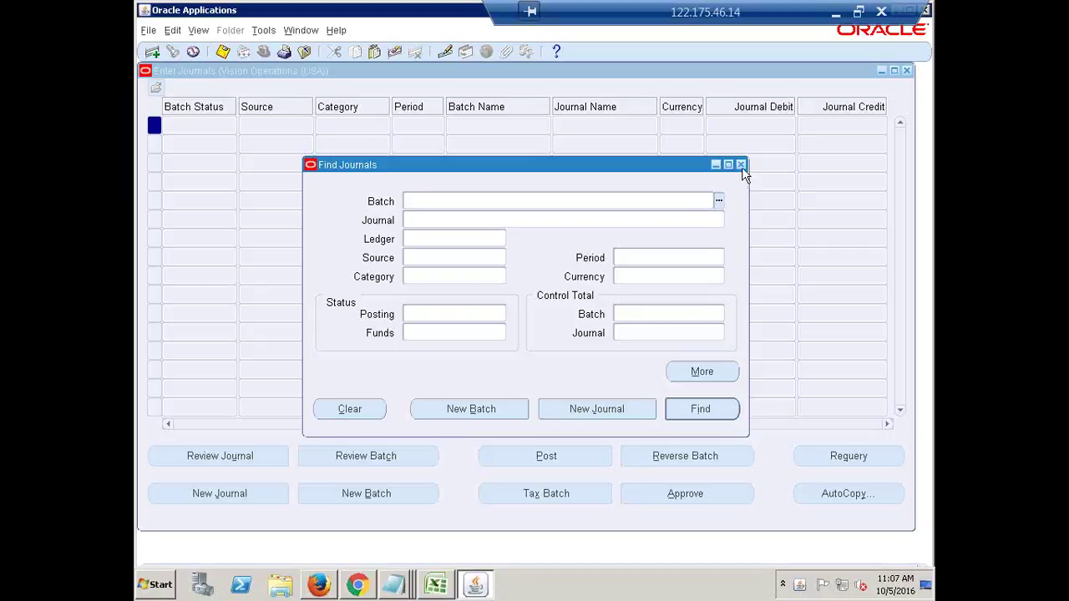
click(741, 166)
click(909, 70)
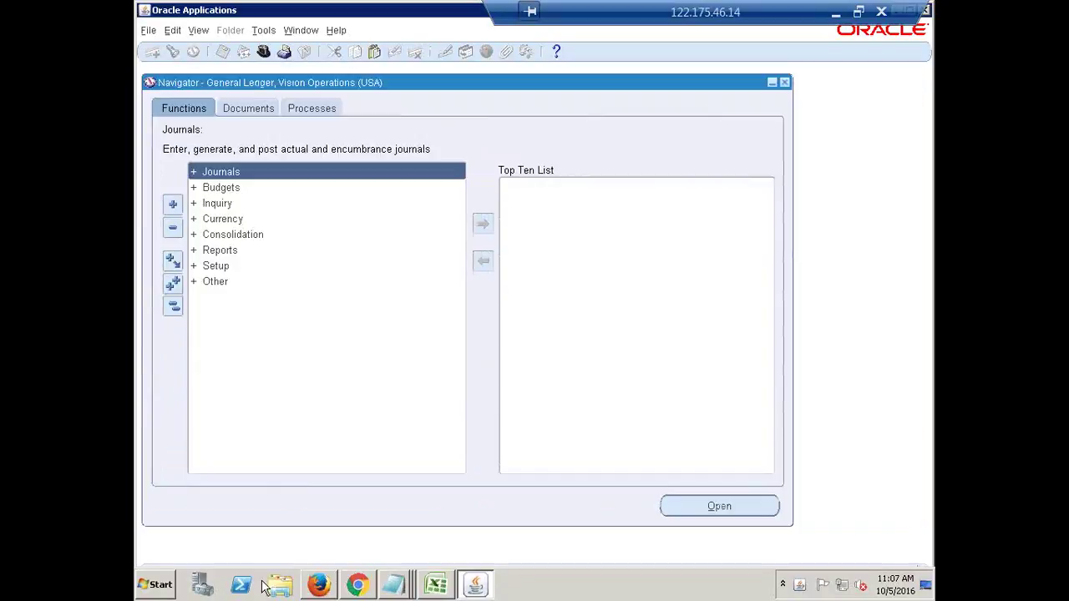
Check the Oracle Applications Home Page tab in the browser, then return to the General Ledger Navigator.
click(320, 585)
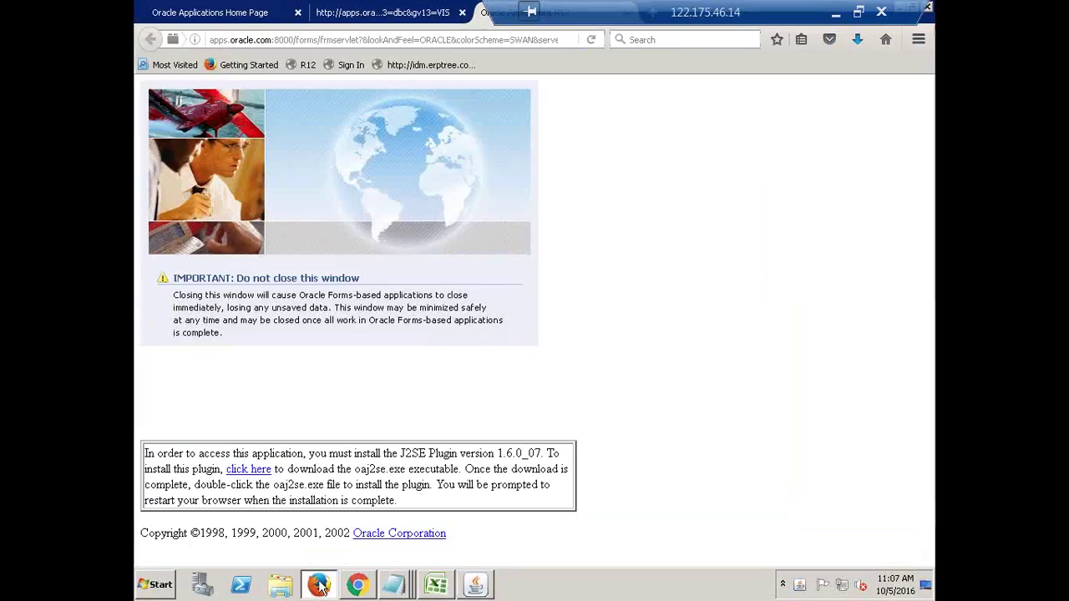
click(359, 12)
click(239, 13)
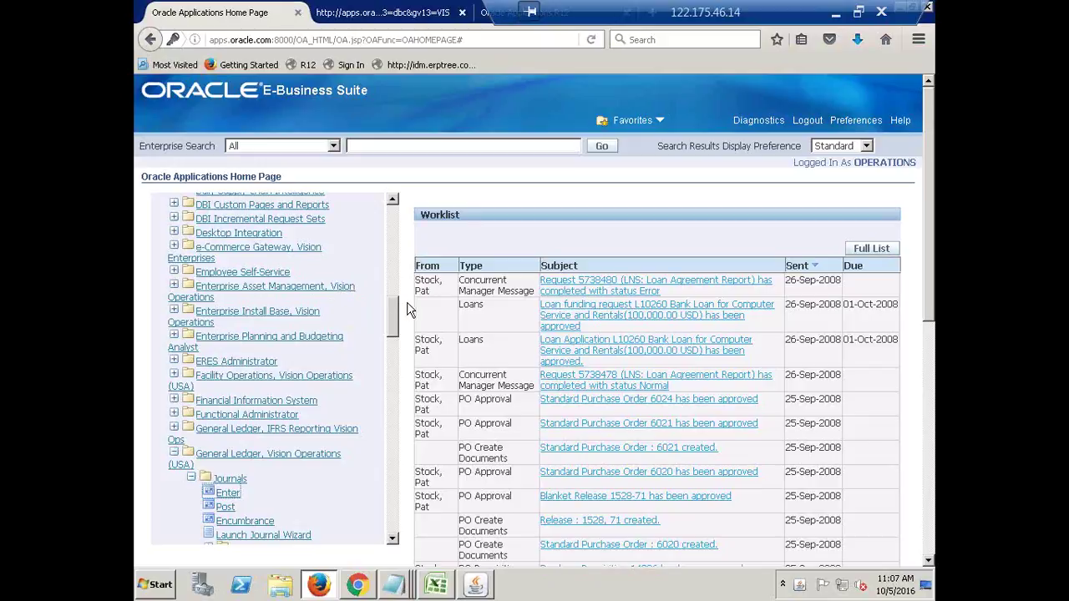
click(480, 585)
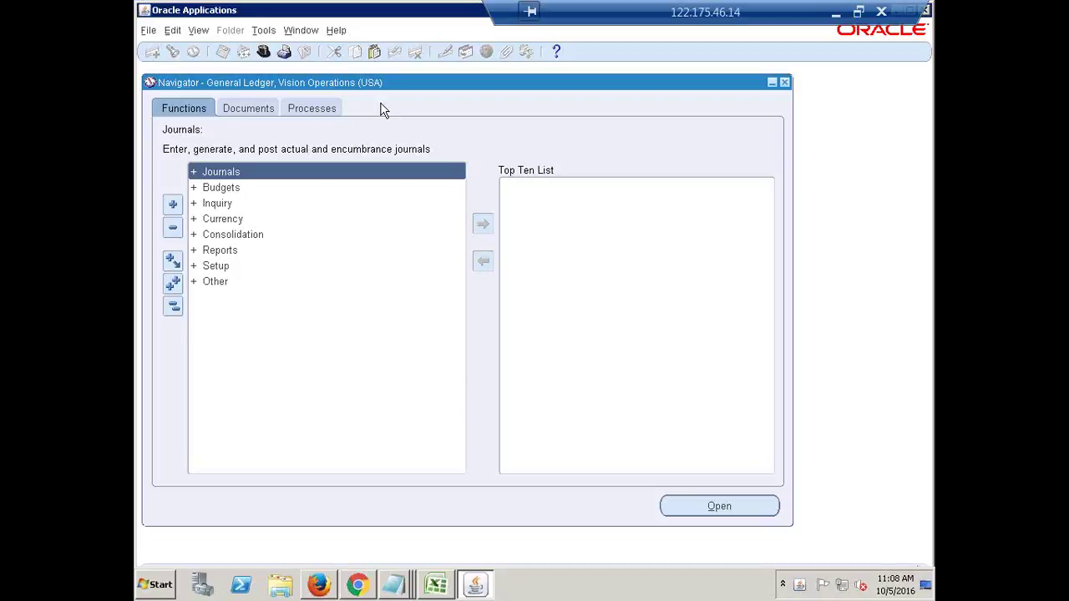
Choose File > Switch Responsibility and scroll through the Responsibilities list.
click(149, 31)
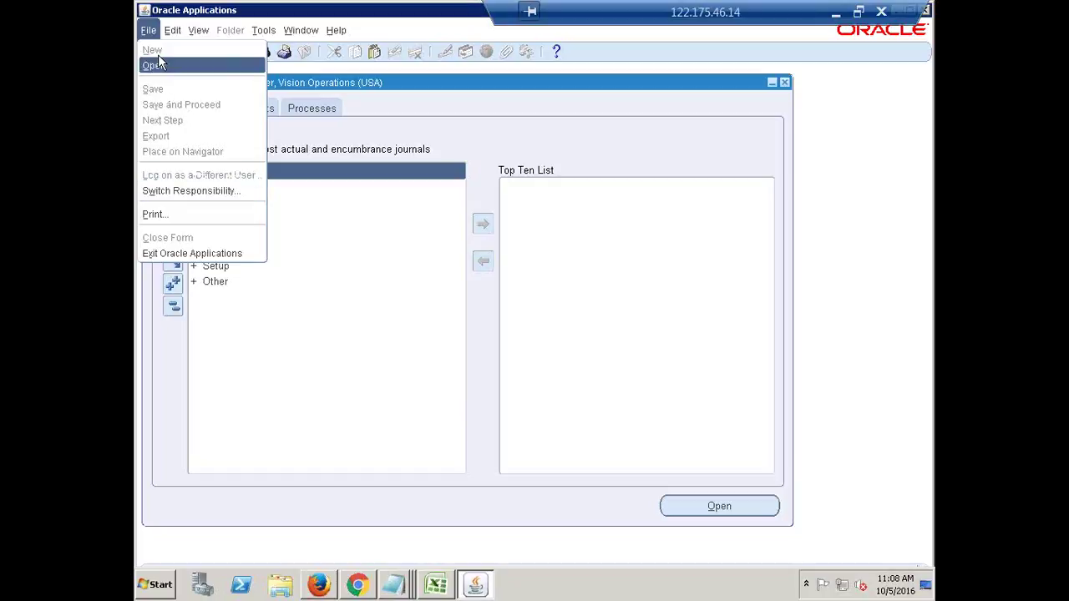
click(201, 191)
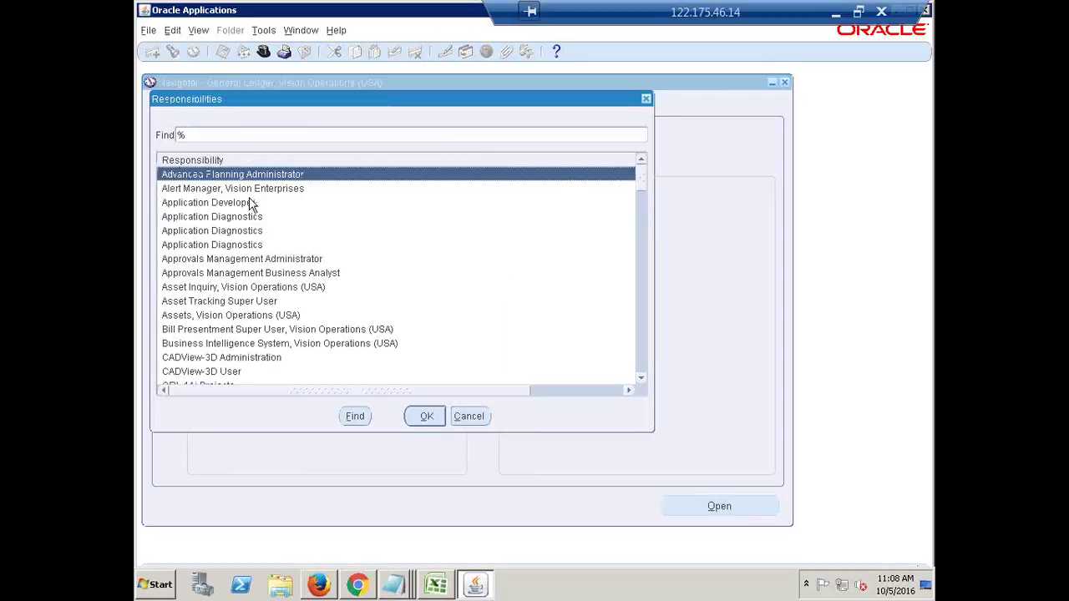
drag(642, 181, 644, 360)
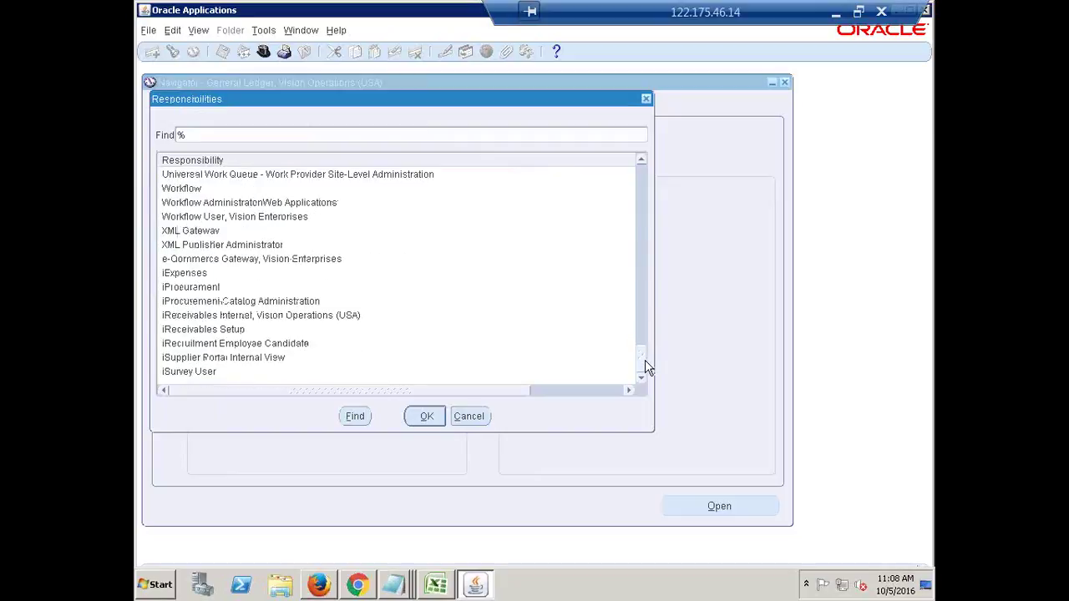
Bring the browser Home Page forward and scroll its Main Menu back to the top.
click(318, 584)
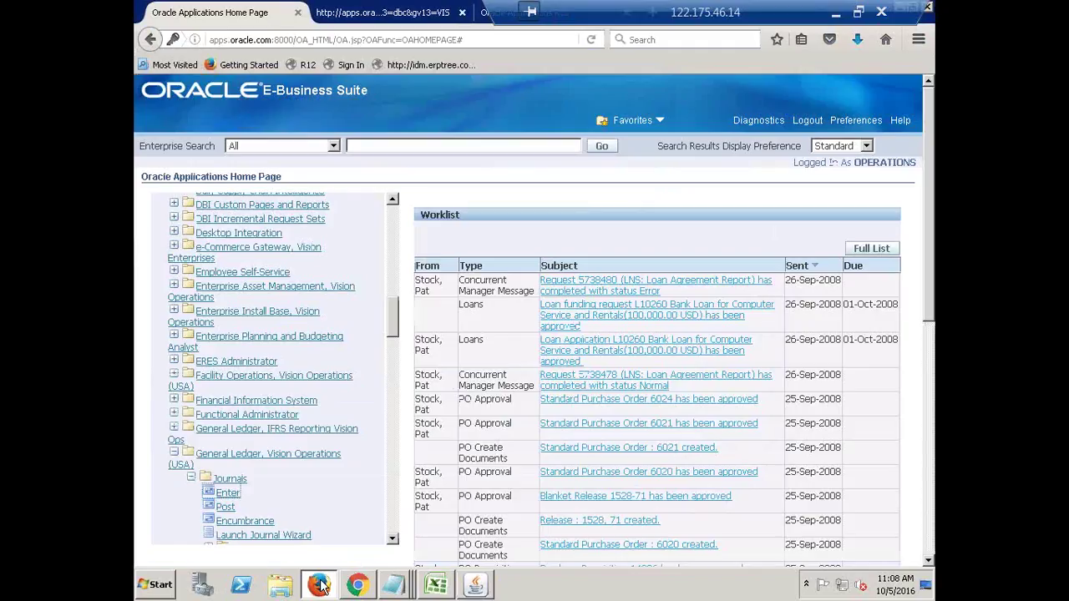
drag(393, 327, 404, 539)
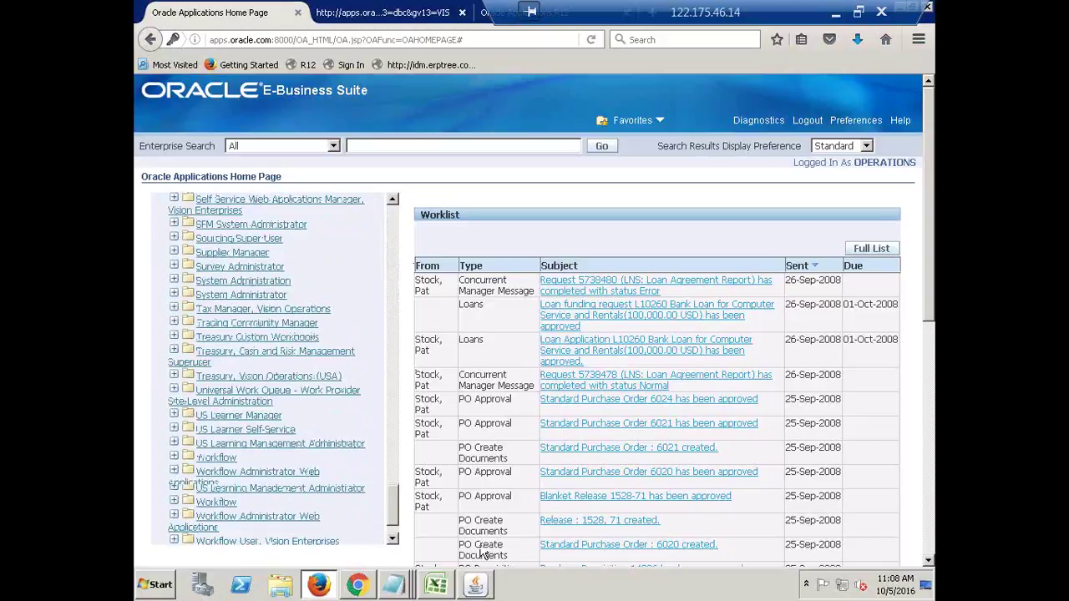
drag(397, 381, 390, 205)
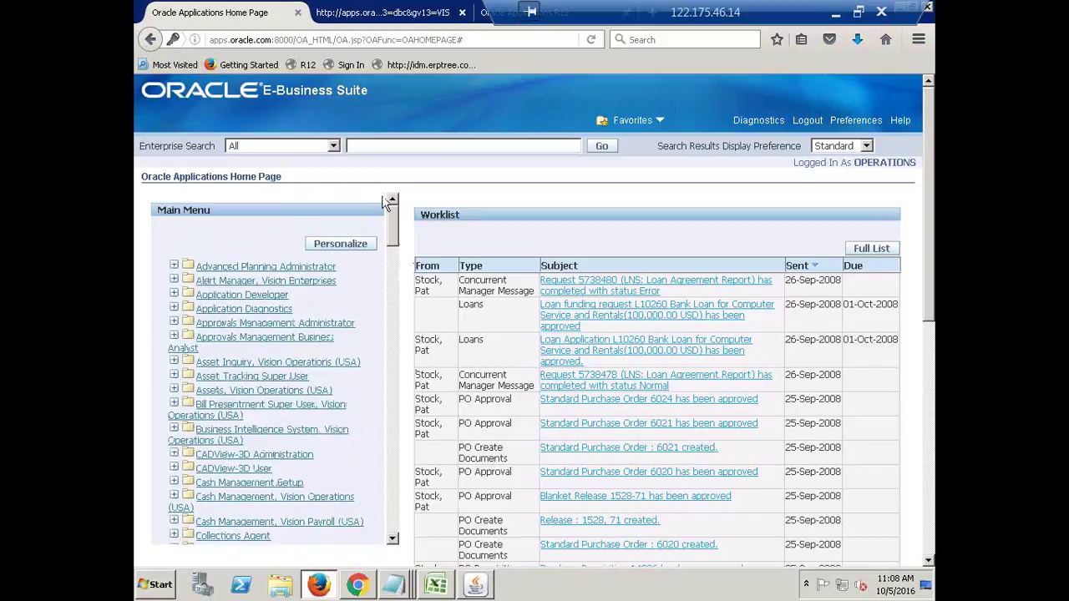
Filter the Responsibilities list to 's', pick System Administrator, cancel, and collapse the Navigator tree.
click(472, 589)
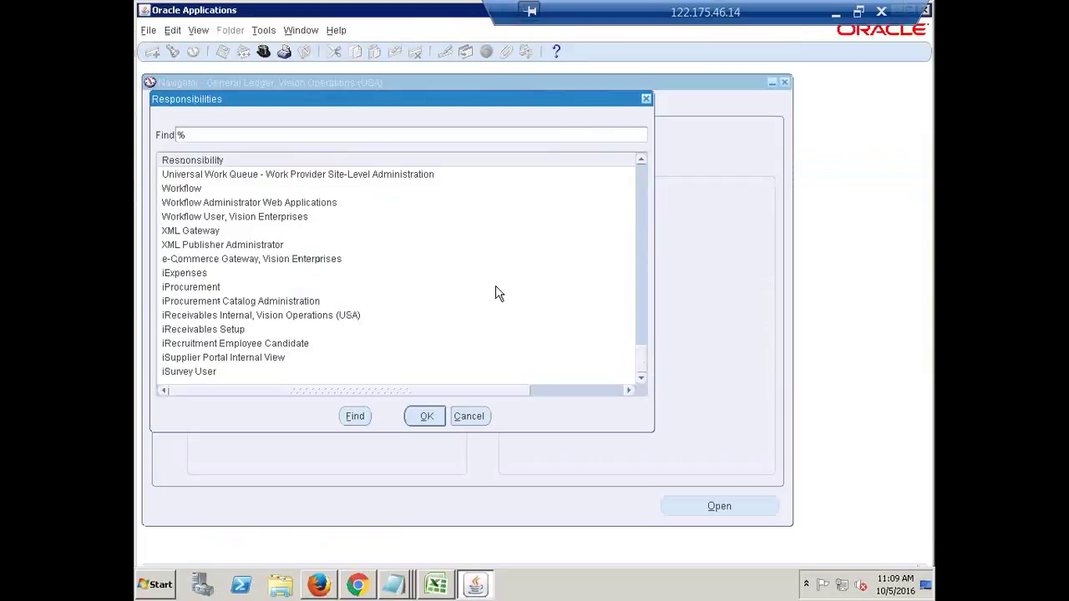
text(s)
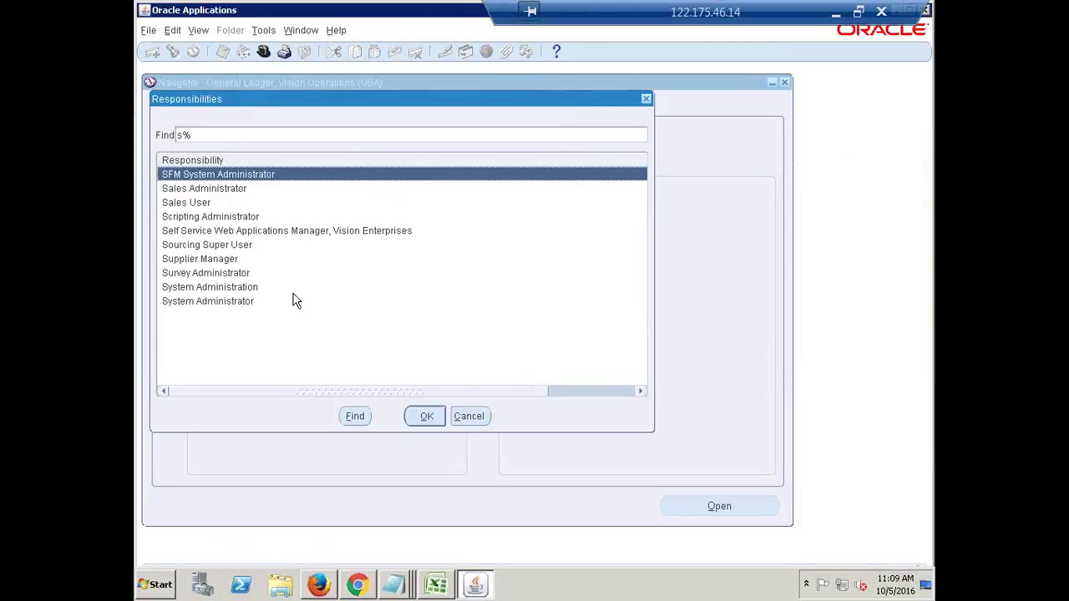
click(246, 300)
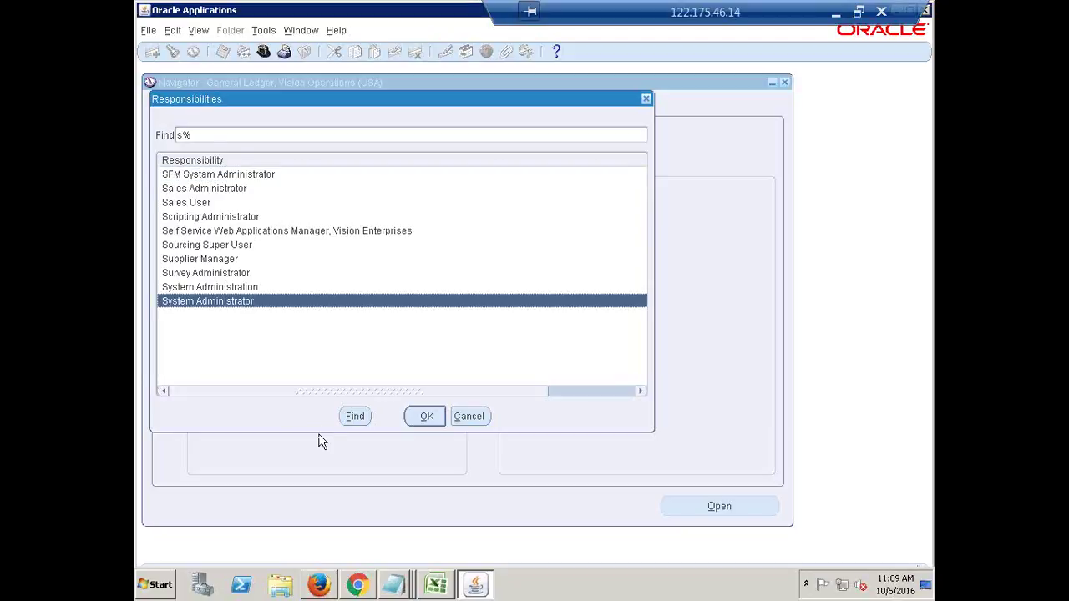
click(468, 422)
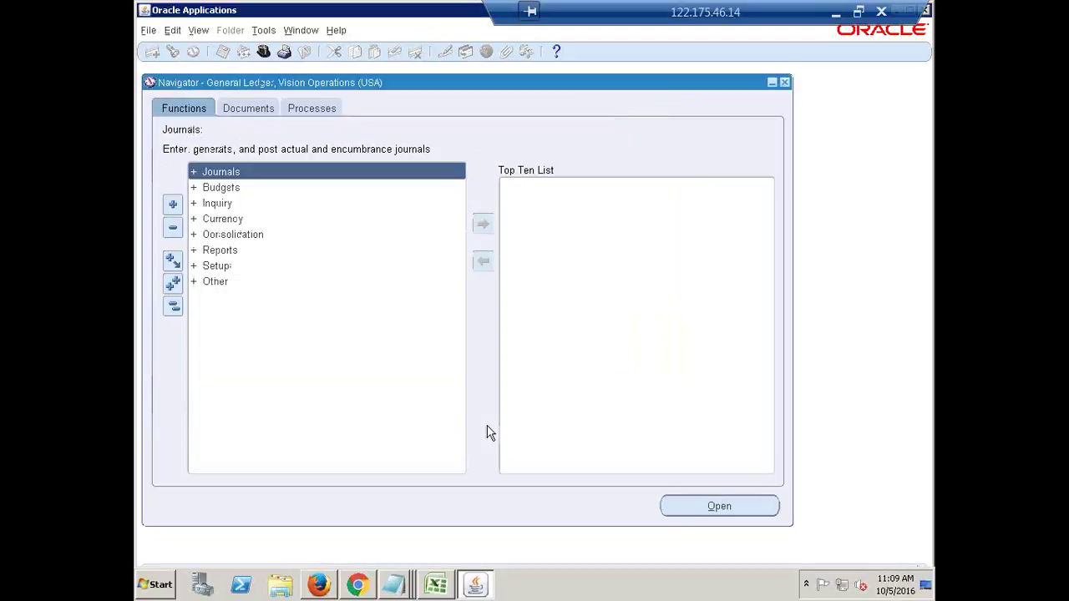
click(168, 308)
Filter the responsibilities list by 's' and switch to System Administrator.
click(263, 52)
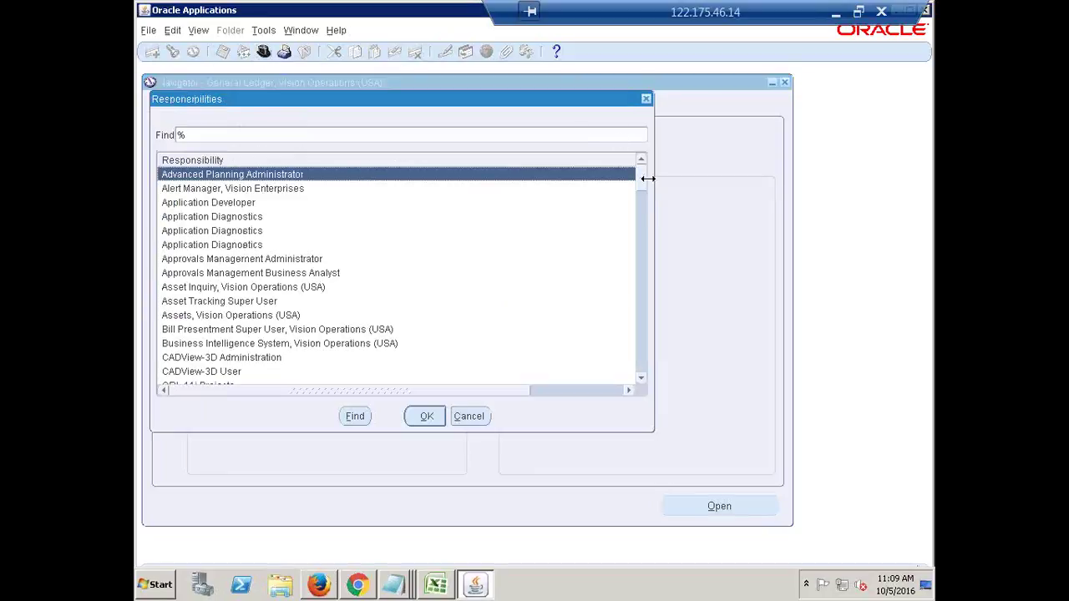
drag(643, 186, 649, 382)
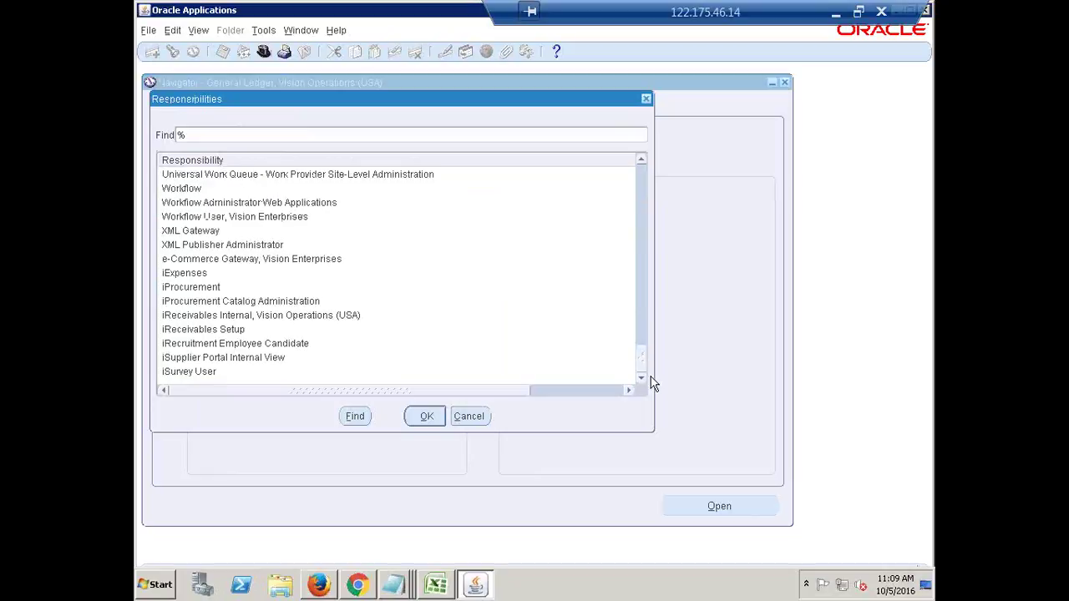
drag(651, 343, 643, 173)
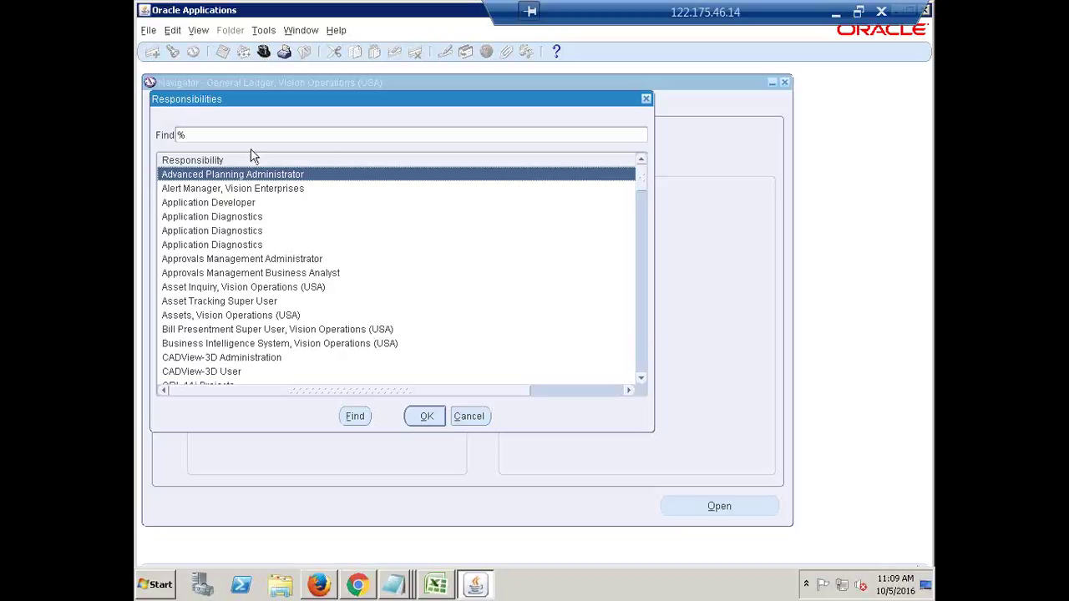
drag(644, 182, 659, 159)
text(s)
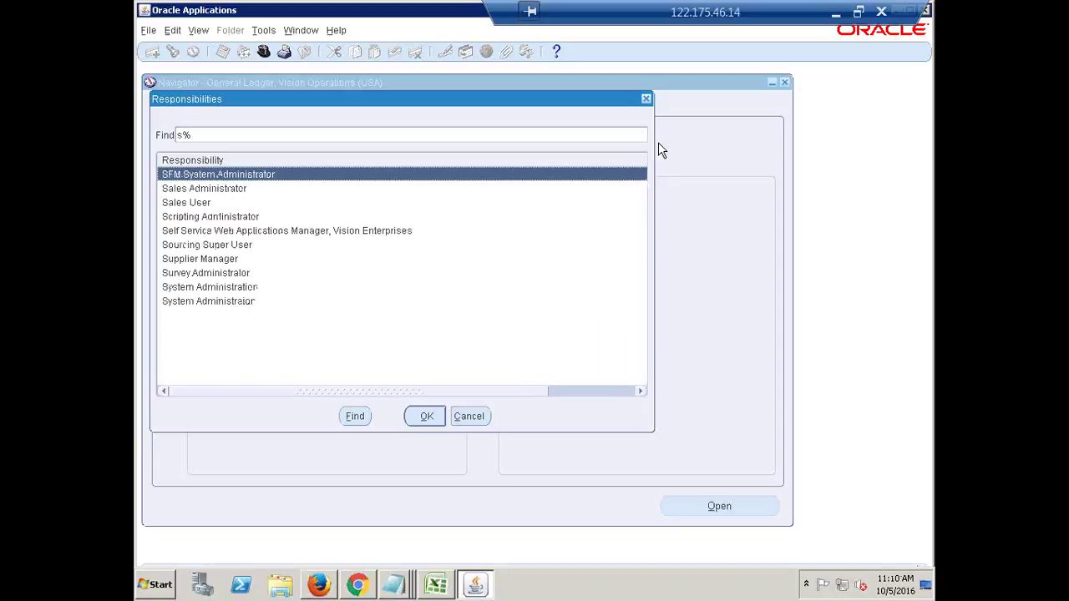
key(Down)
key(Down)
key(Down)
key(Down)
key(Down)
key(Down)
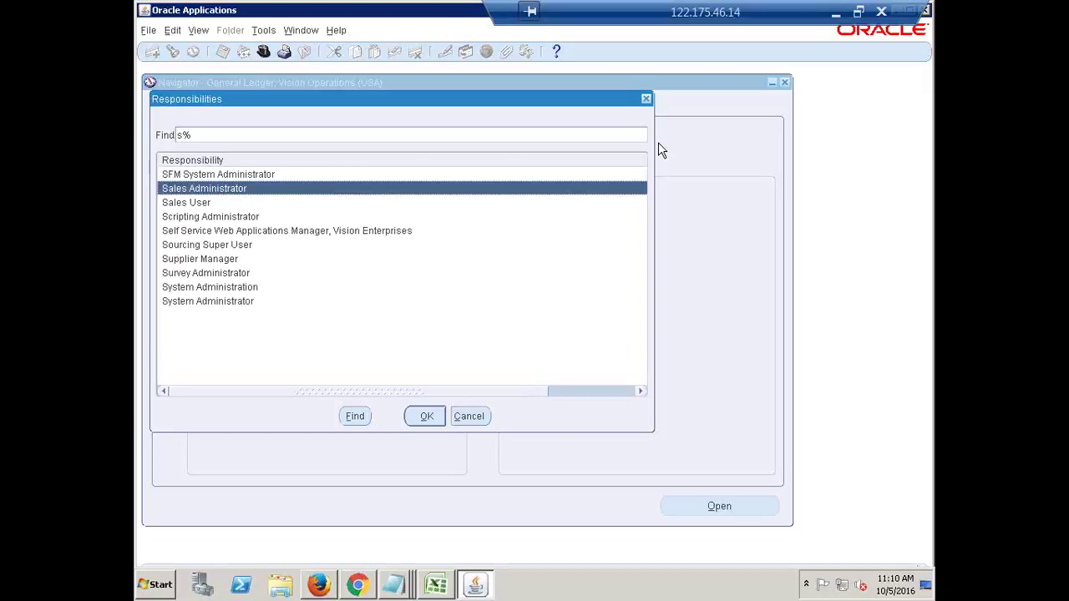
key(Down)
key(Down)
key(Down)
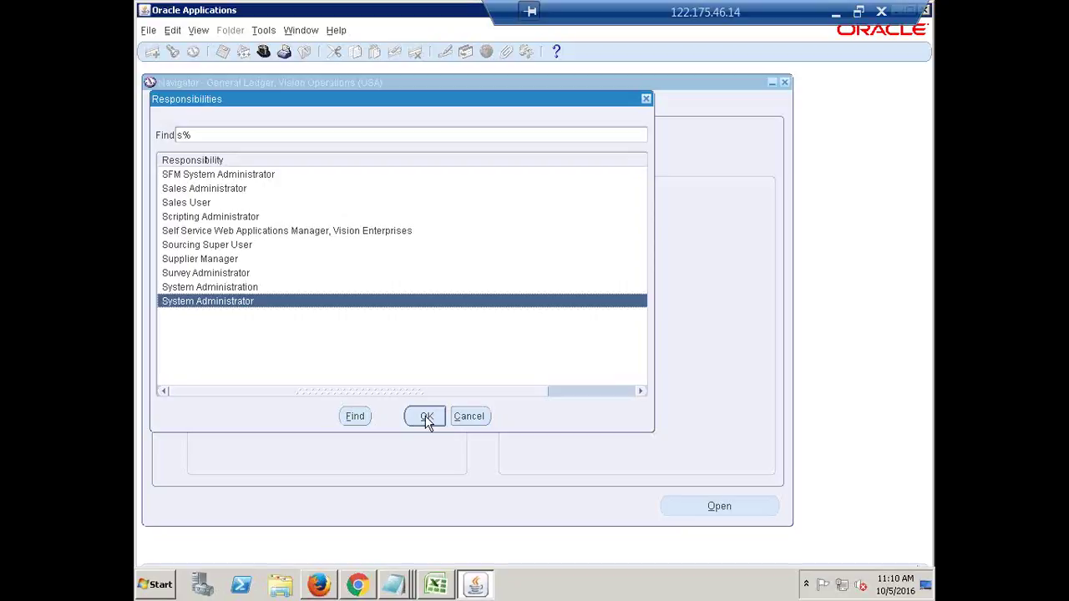
click(426, 417)
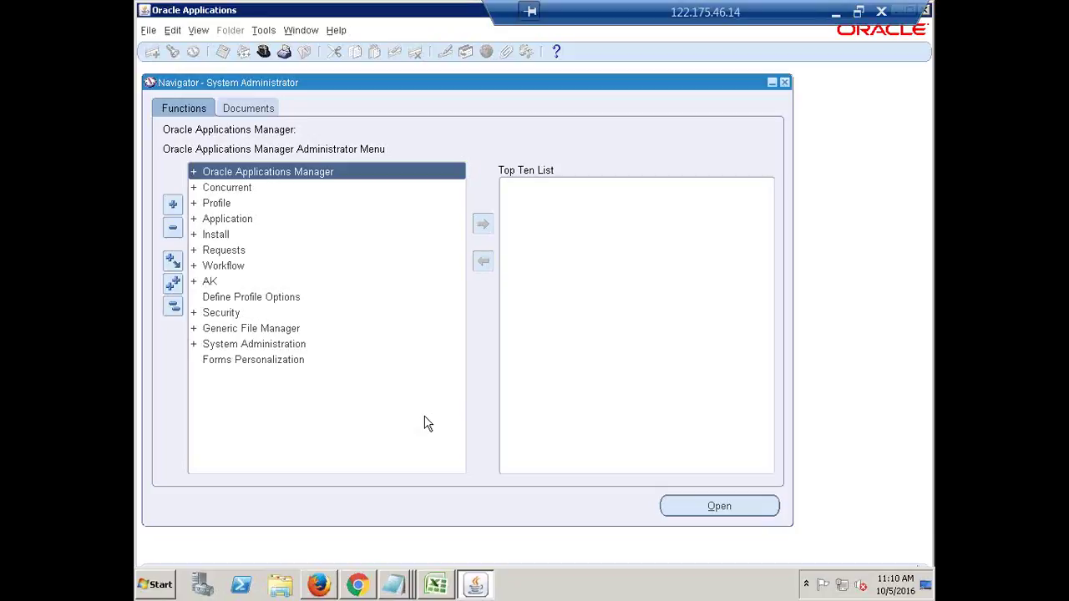
Expand Security > Responsibility in the Navigator to reveal Define, Request and ValueSet.
click(173, 307)
click(221, 313)
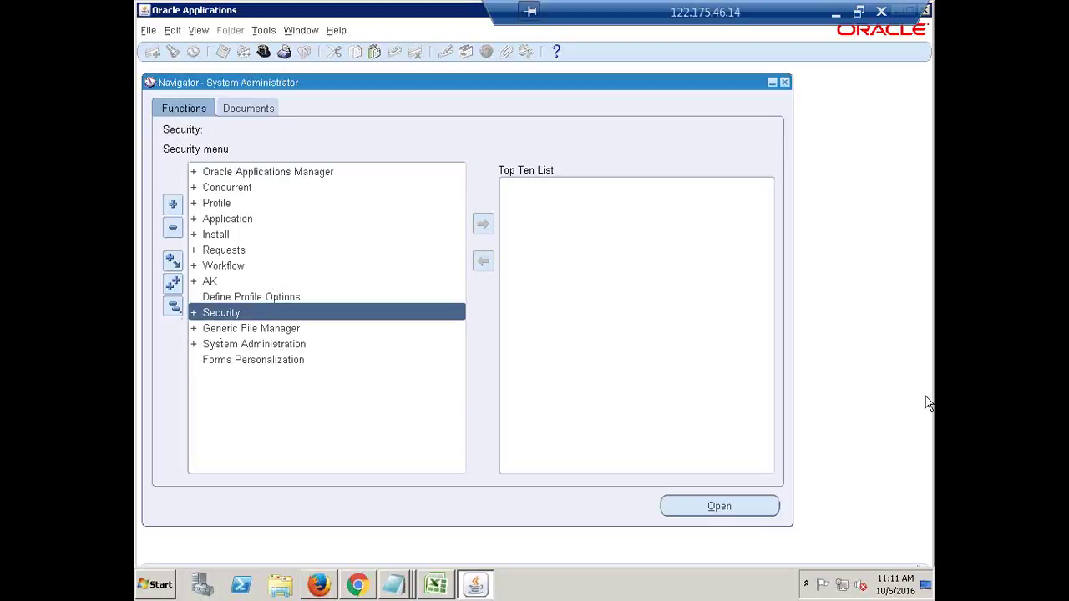
key(Return)
key(Down)
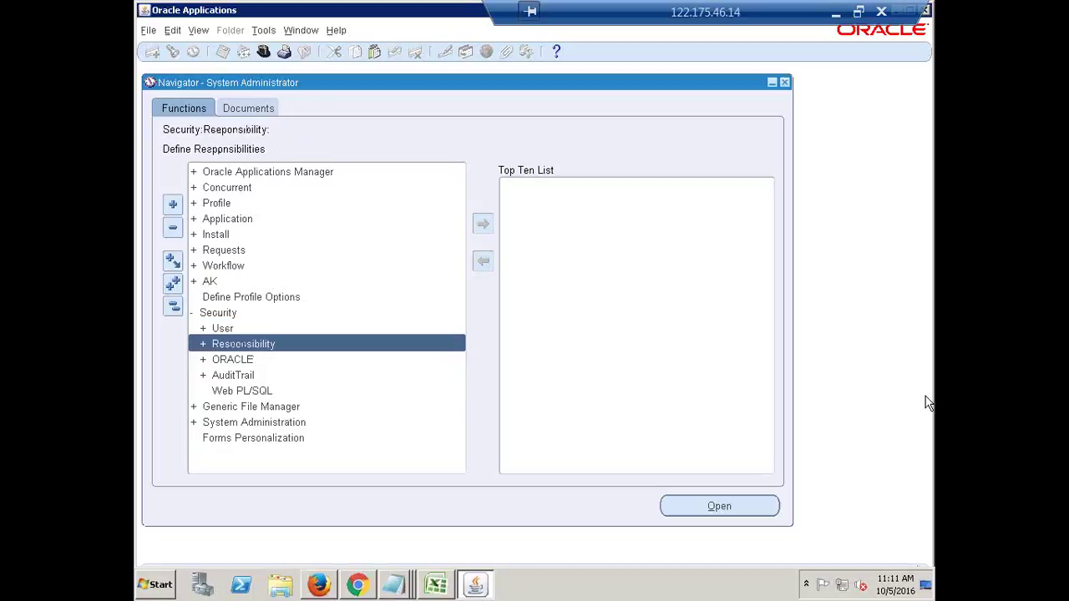
key(Return)
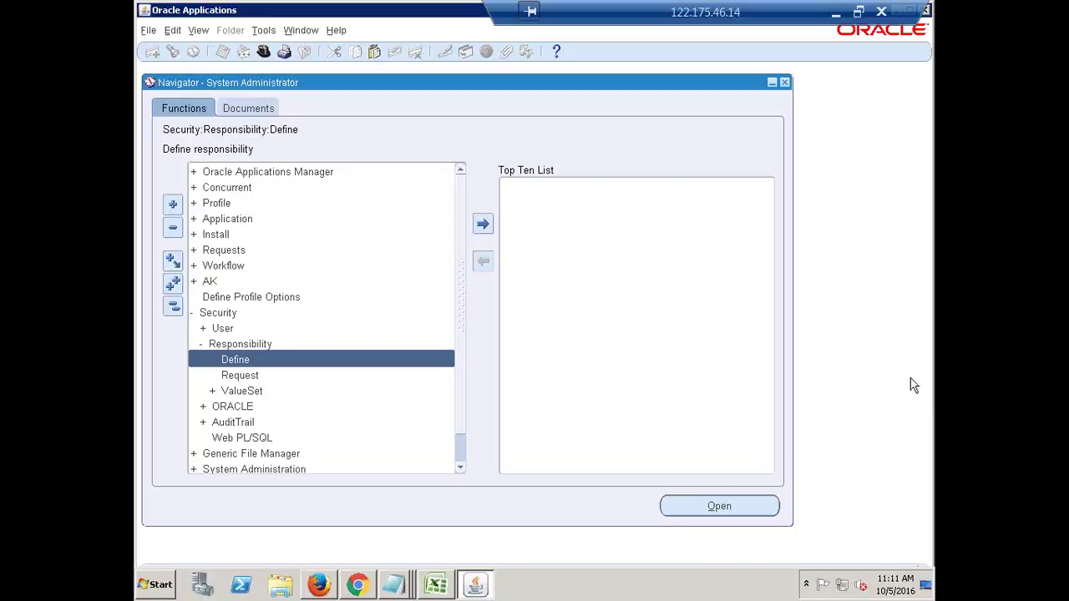
Open the Responsibility Define form, move it into place, and focus the Responsibility Name field.
double_click(239, 364)
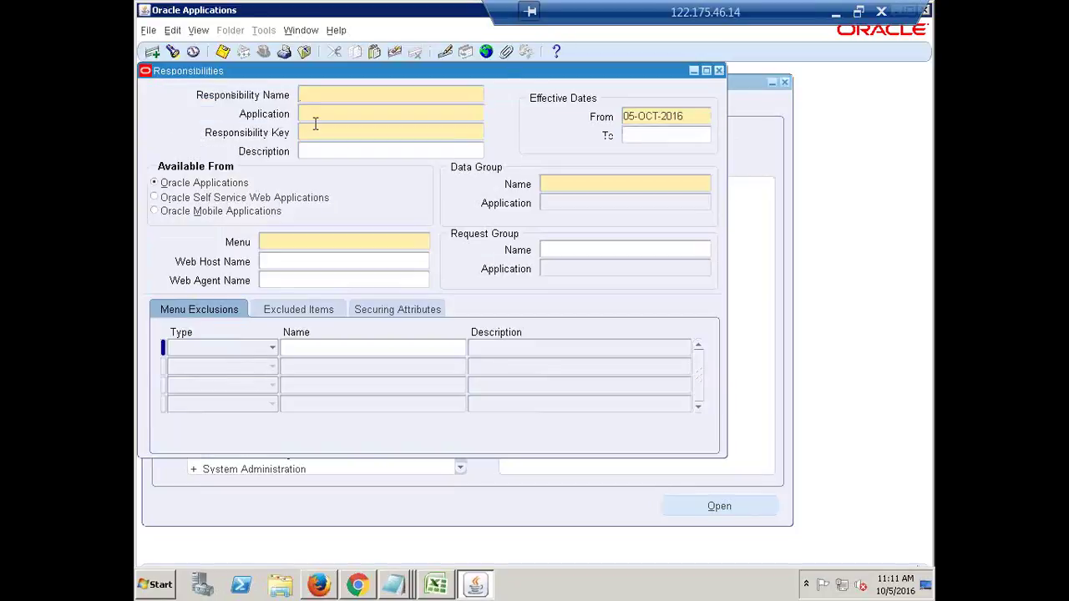
drag(303, 80, 349, 136)
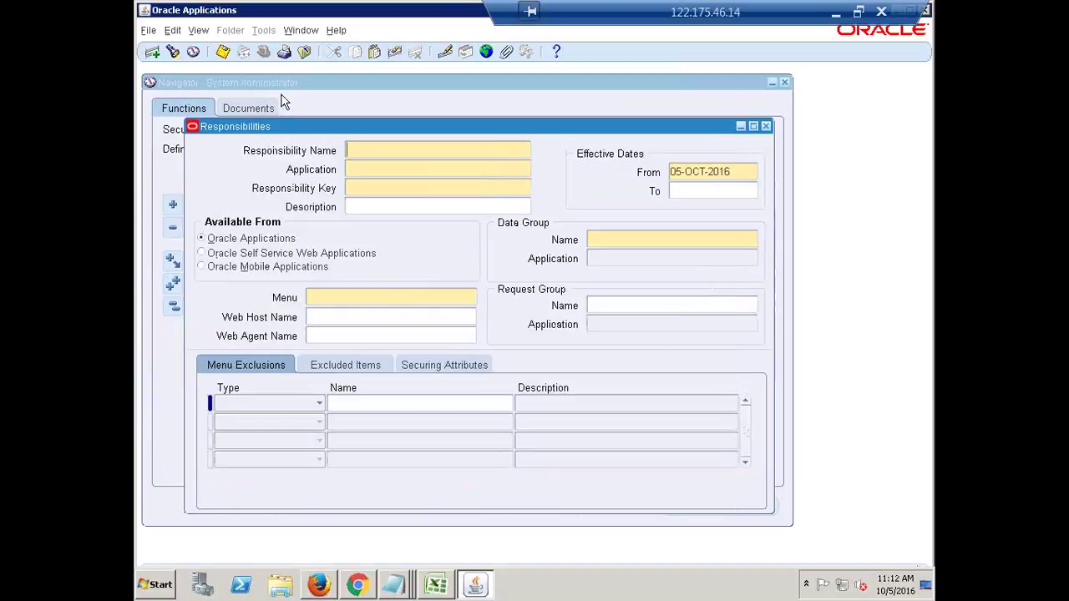
drag(487, 127, 517, 117)
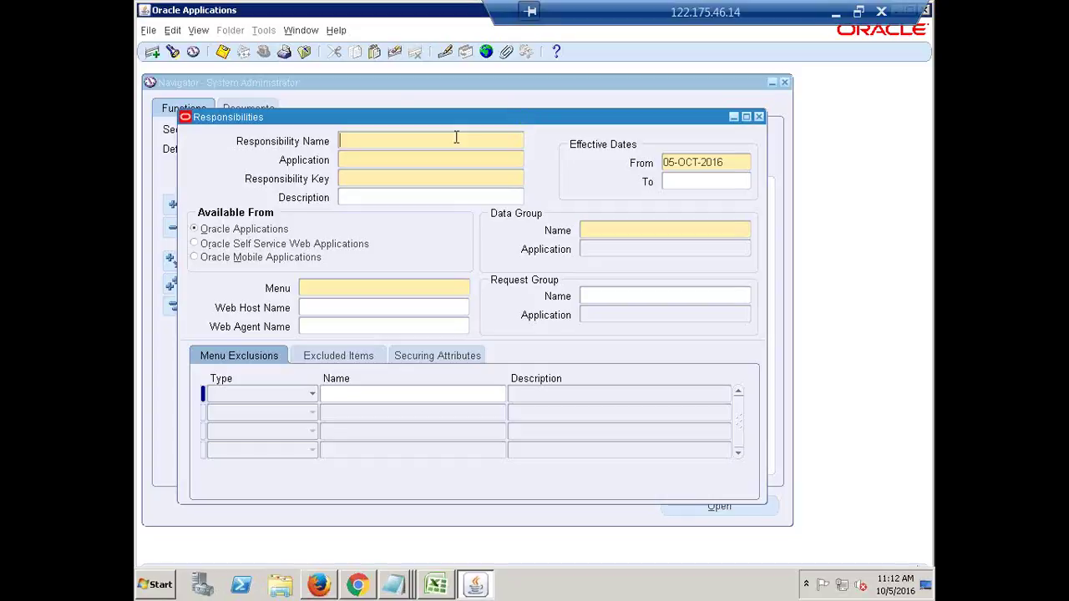
drag(466, 121, 496, 107)
click(411, 132)
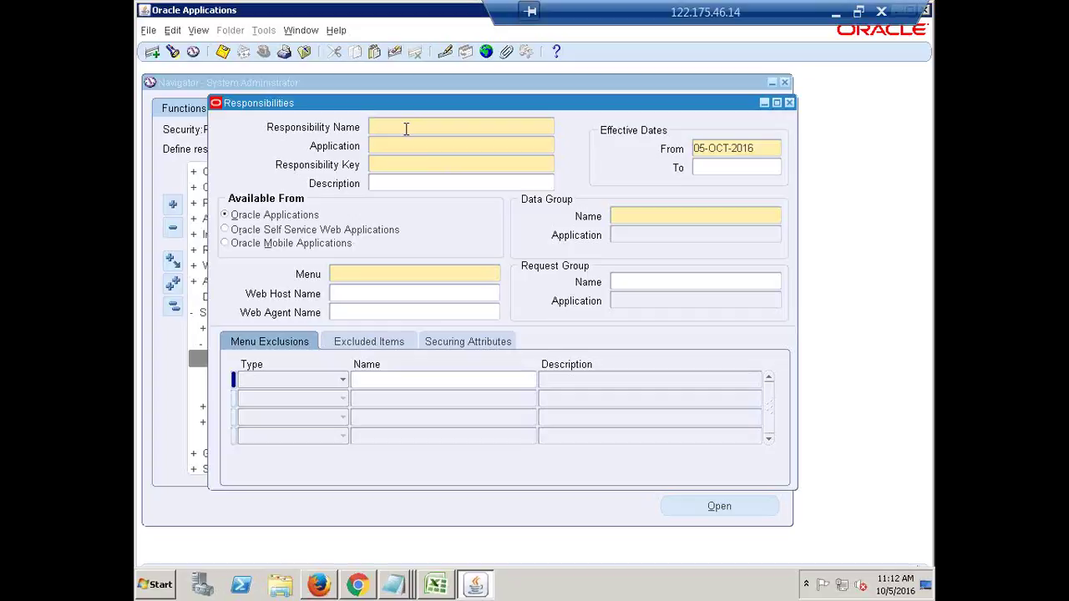
Enter 'HCL General Ledger Super User' as the Responsibility Name.
text(HCL General Ledger)
text(Super User)
key(Tab)
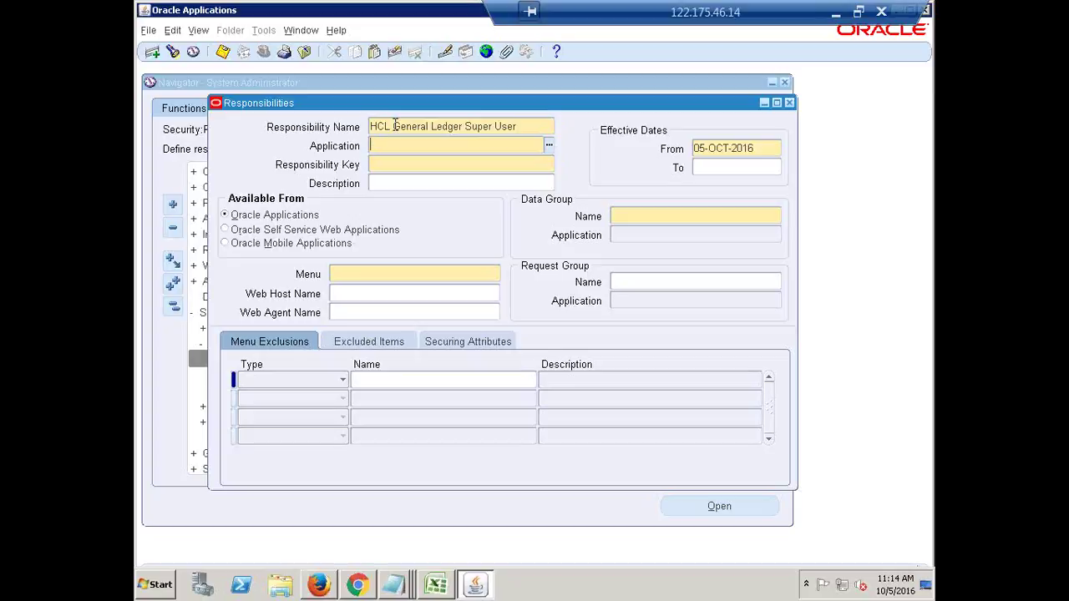
click(395, 125)
click(394, 147)
Fill the Application field with General Ledger by autocompleting 'genera'.
text(genral)
key(Tab)
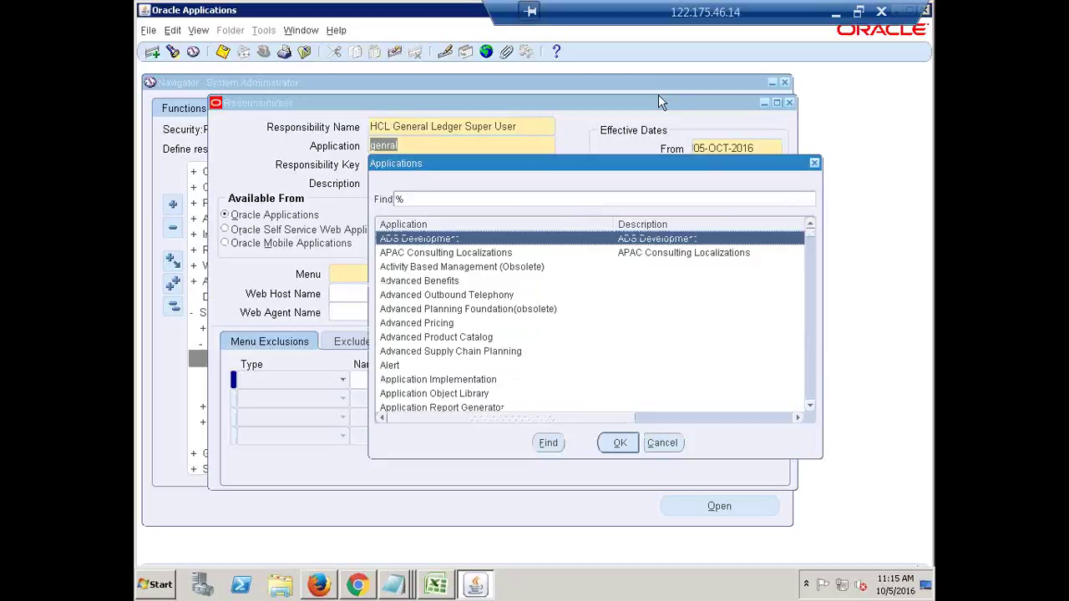
click(814, 162)
text(genera)
key(Tab)
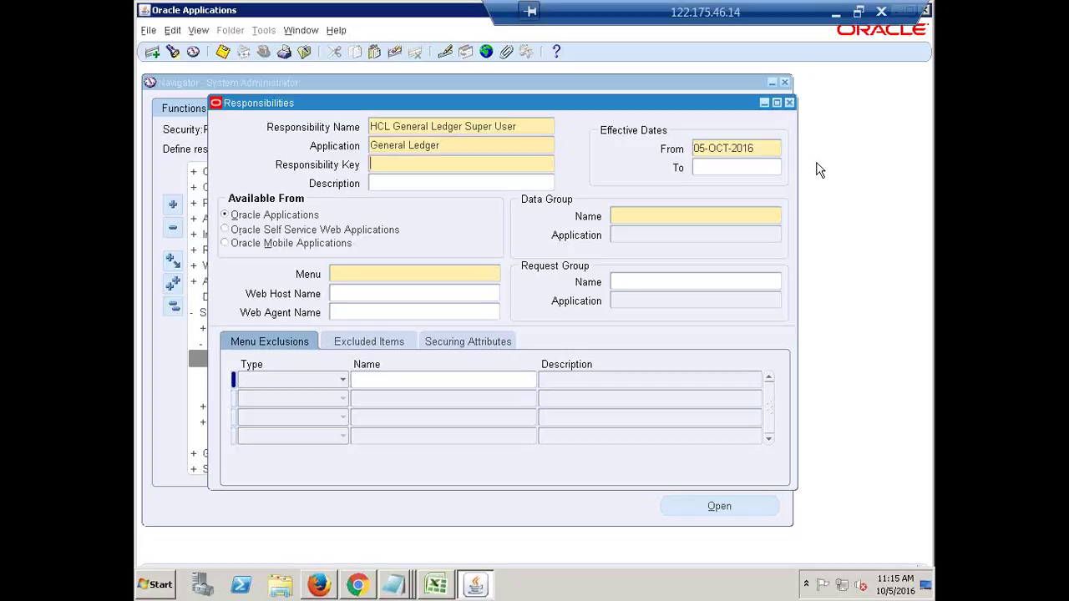
Enter Responsibility Key HCL_GL and Data Group Name Standard.
text(HCL_GL)
click(640, 216)
text(Standard)
key(Tab)
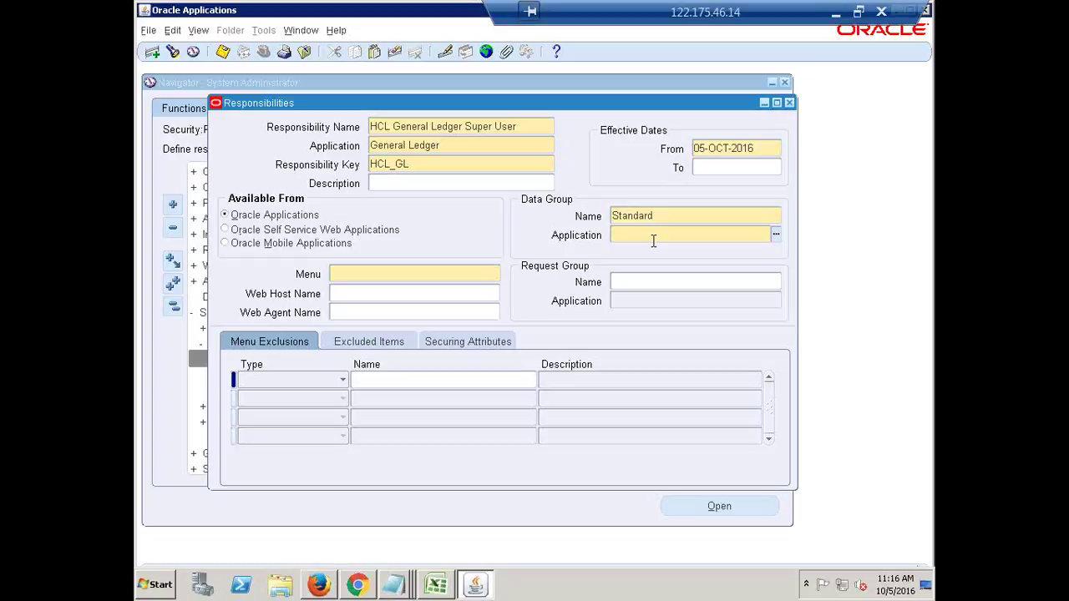
Autocomplete the Data Group Application to General Ledger from 'GENERAL'.
text(GENERAL)
key(Tab)
Complete the Menu field to GL_SUPERUSER from the typed 'GL_SUPER'.
text(GL_SUPER)
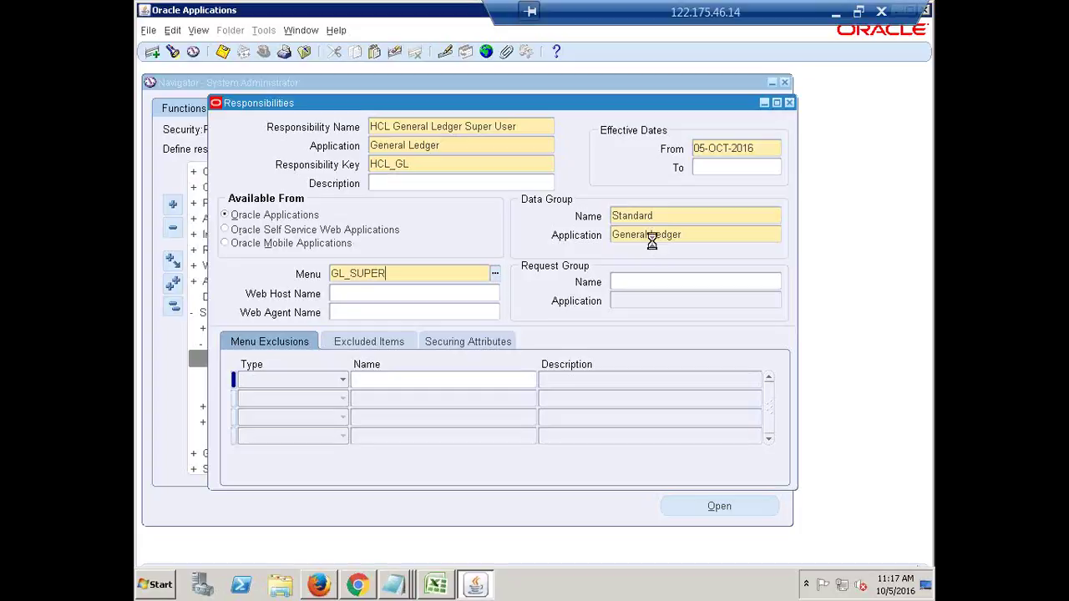
key(Return)
Pick GL Concurrent Program Group as Request Group Name after searching 'GL Con'.
click(628, 285)
text(GL Con)
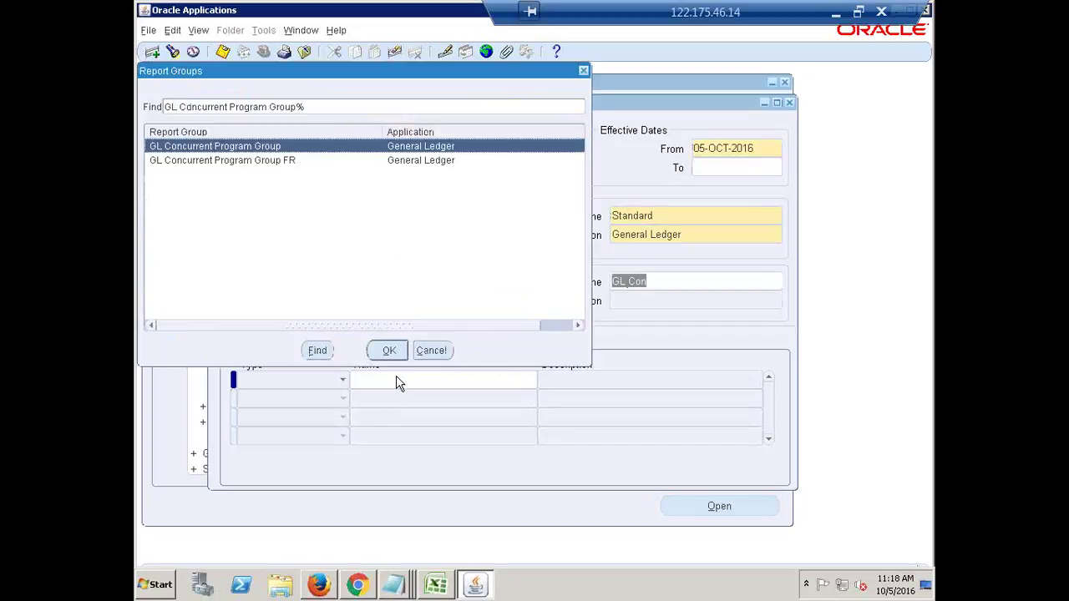
click(389, 351)
click(759, 282)
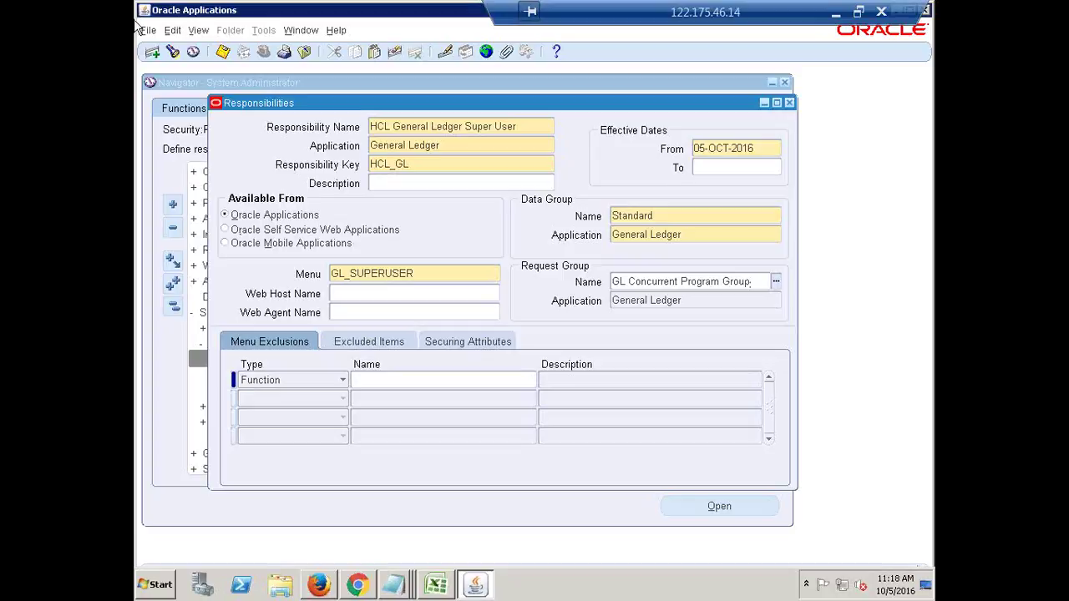
drag(571, 102, 535, 95)
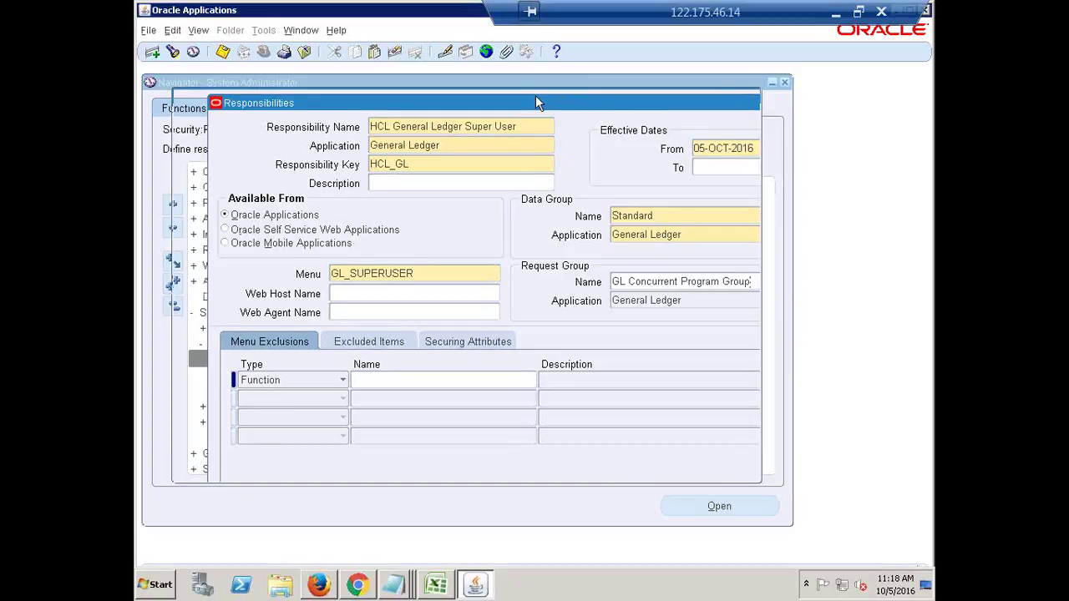
click(618, 209)
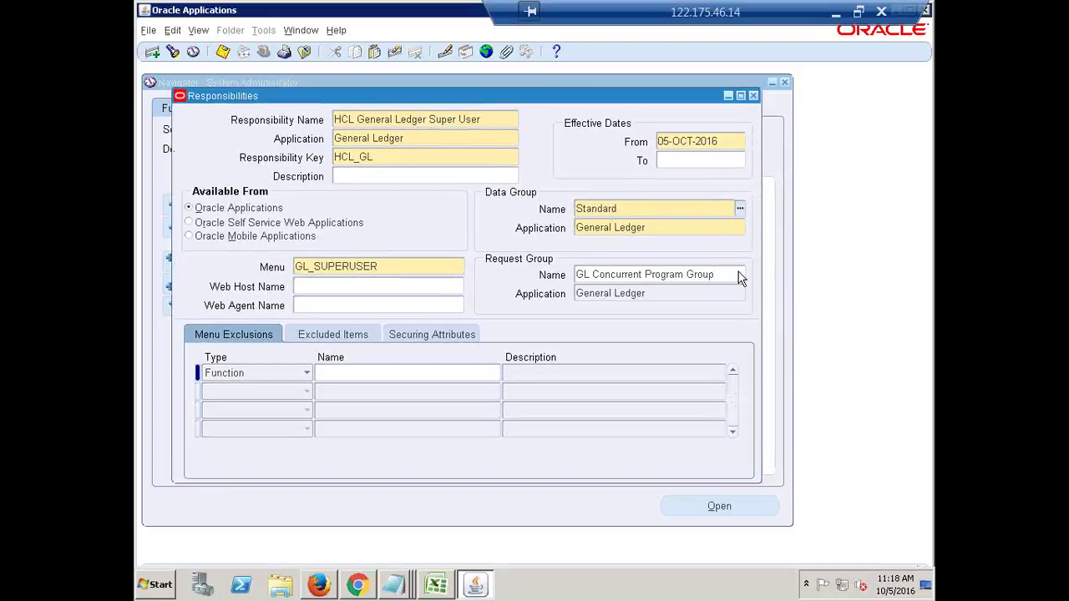
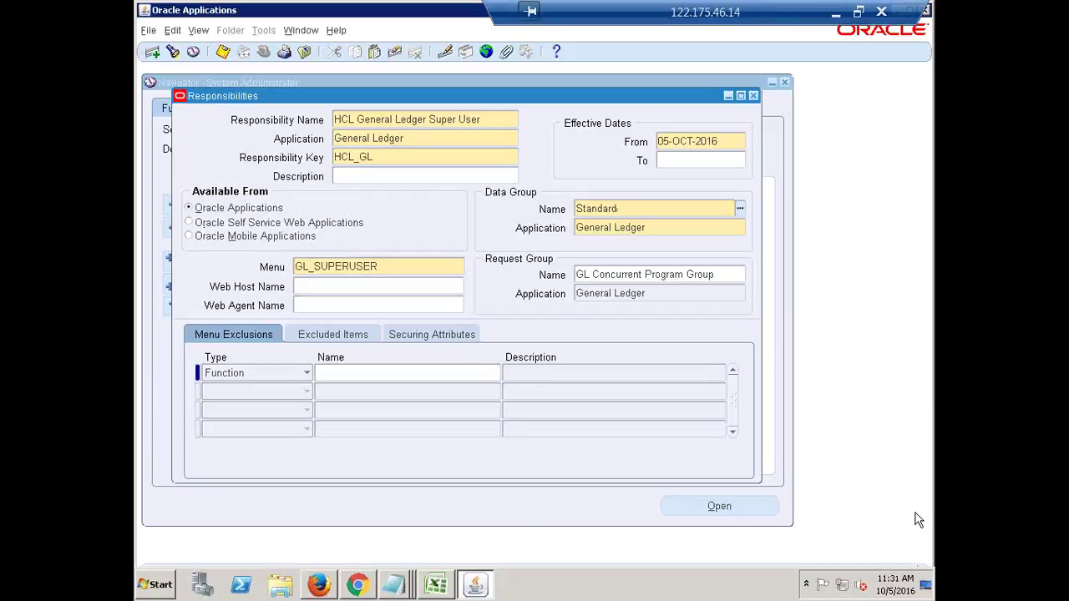
Review the responsibility's name, key HCL_GL, Standard data group, GL_SUPERUSER menu and request group.
click(491, 120)
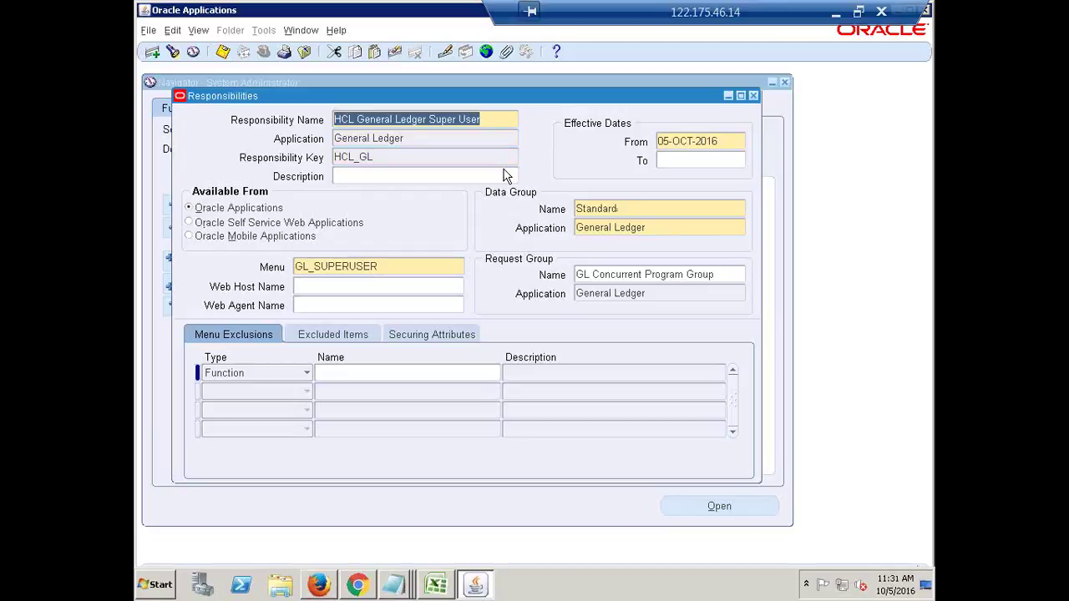
click(490, 123)
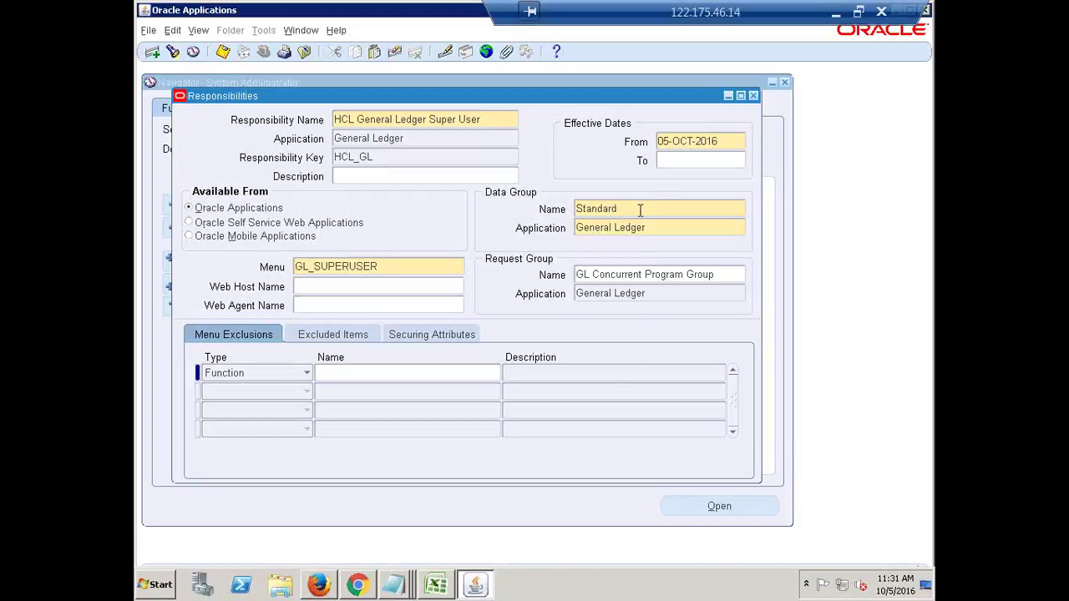
click(640, 209)
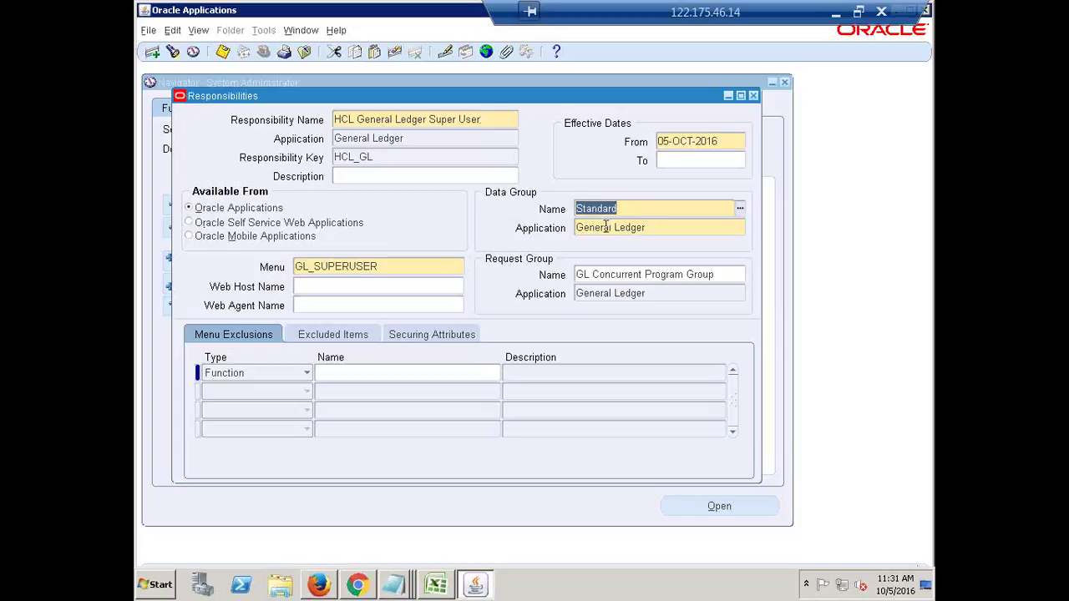
click(387, 269)
click(658, 277)
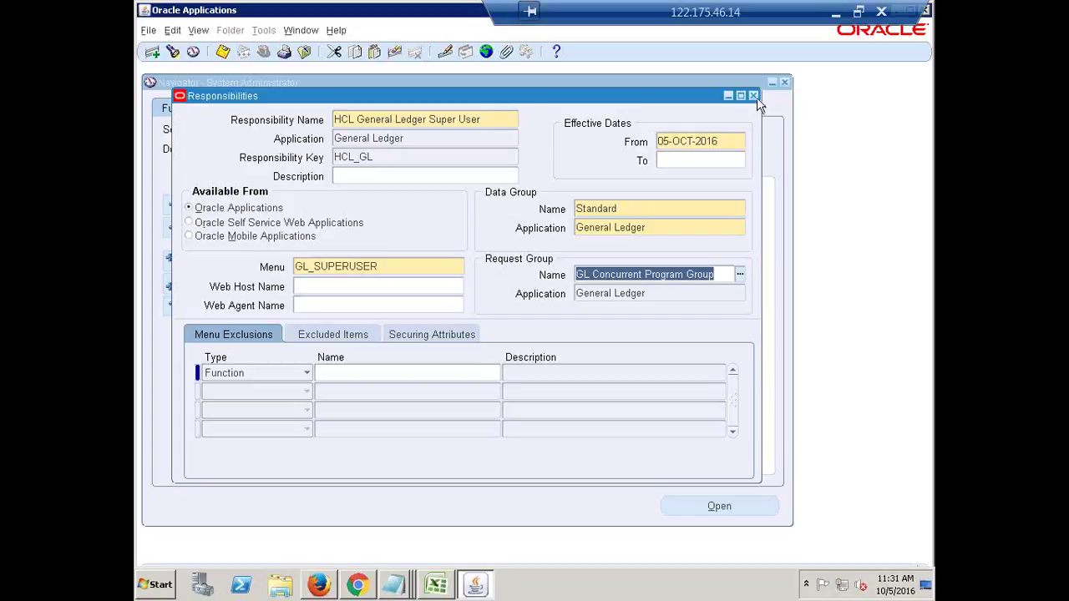
click(493, 120)
click(493, 121)
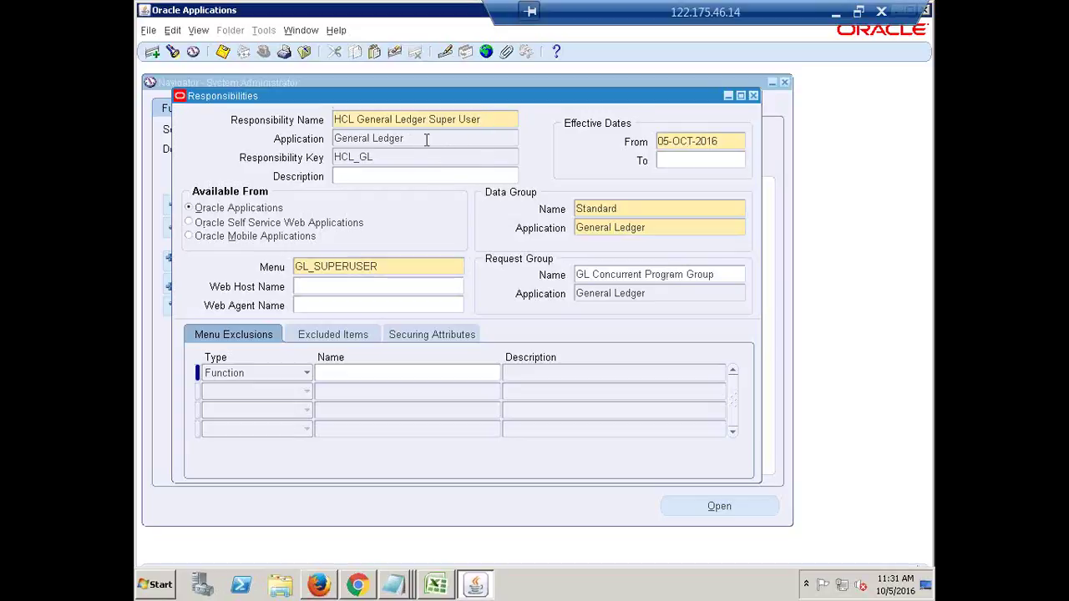
click(380, 159)
double_click(380, 158)
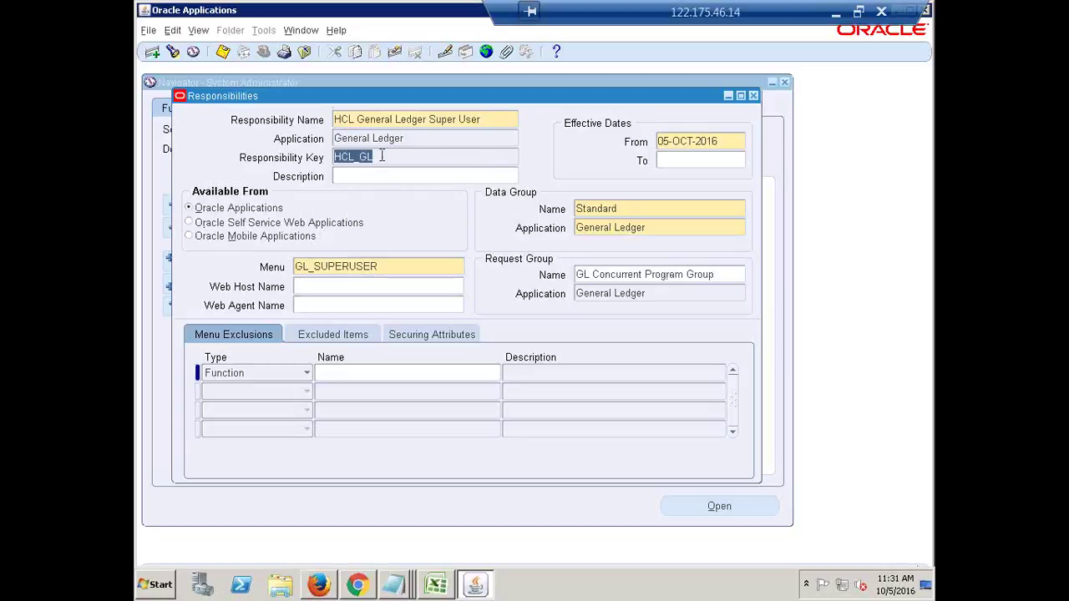
click(482, 120)
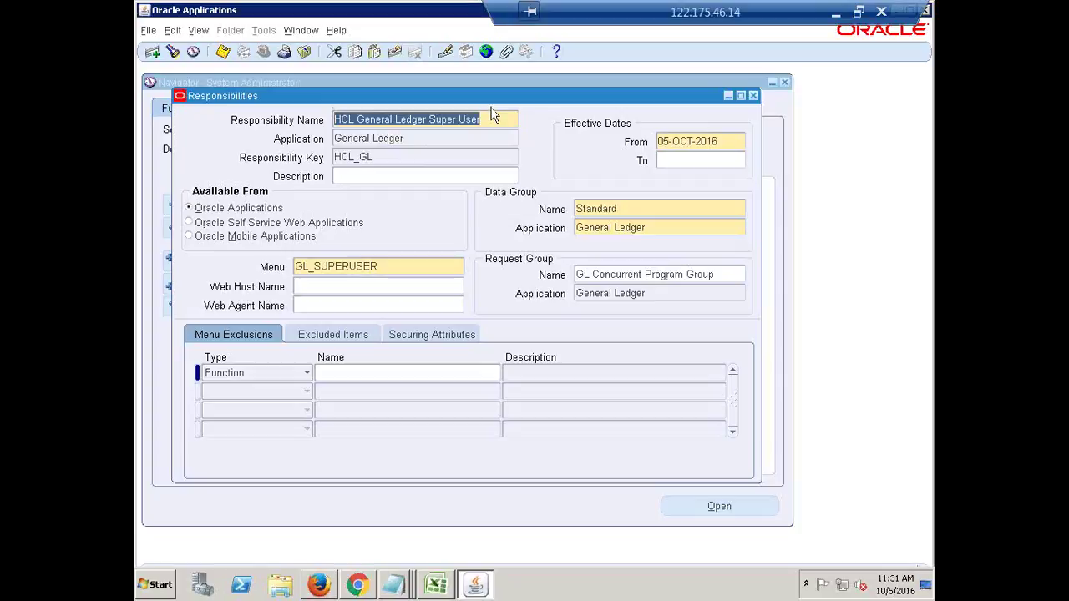
click(413, 268)
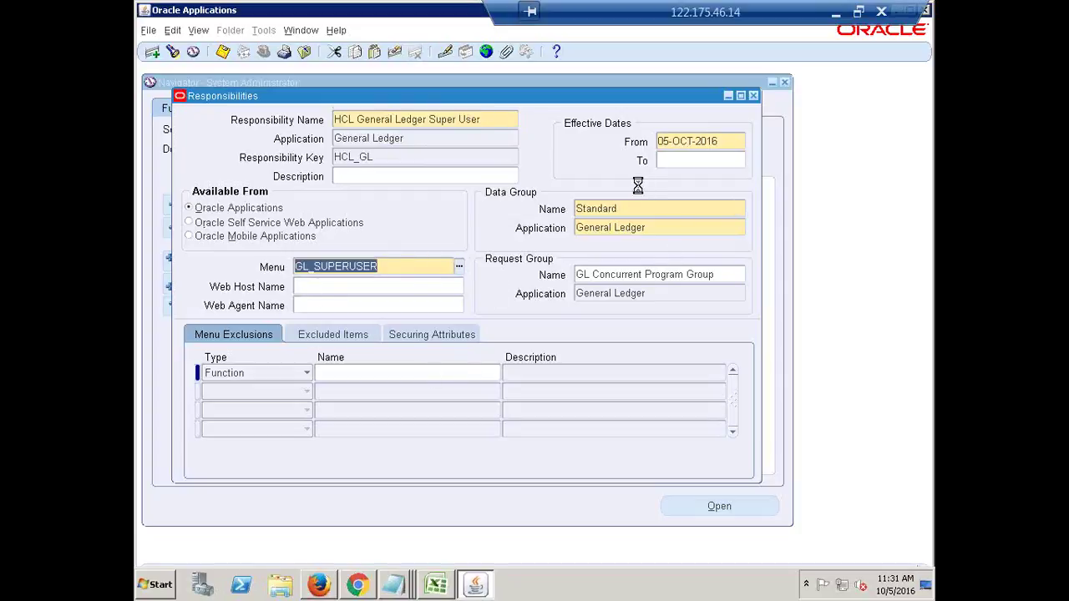
click(608, 208)
click(729, 277)
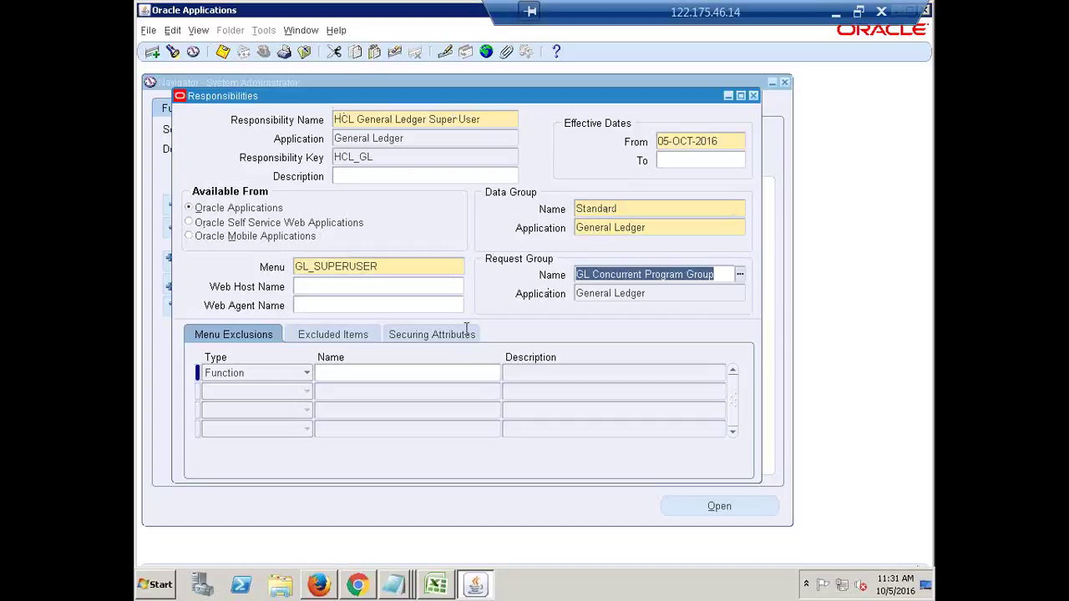
Recheck the Standard data group, General Ledger application, GL_SUPERUSER menu and 05-OCT-2016 From date.
click(644, 207)
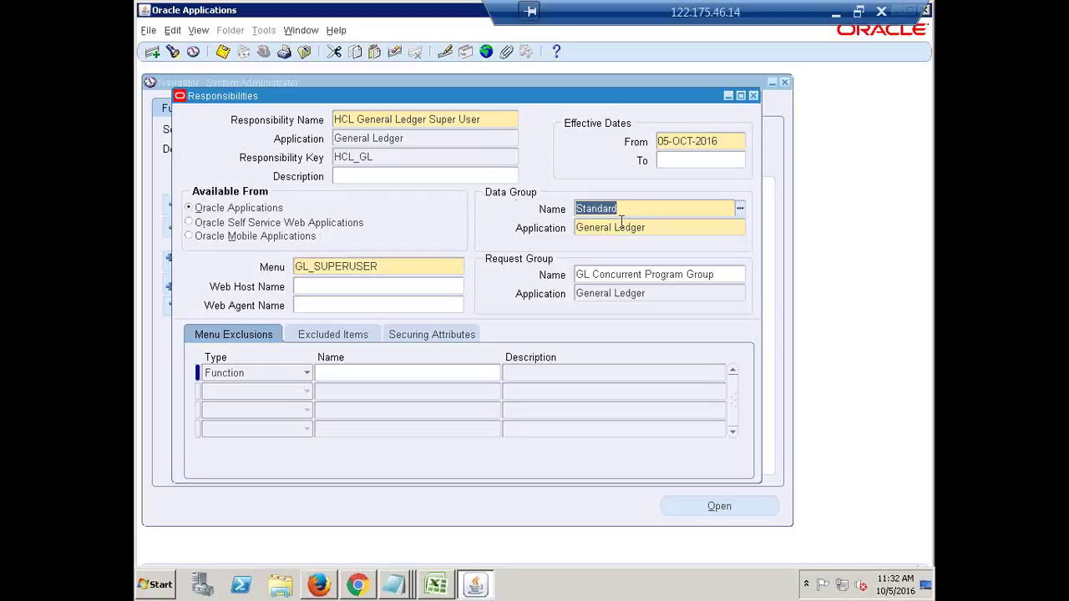
click(332, 266)
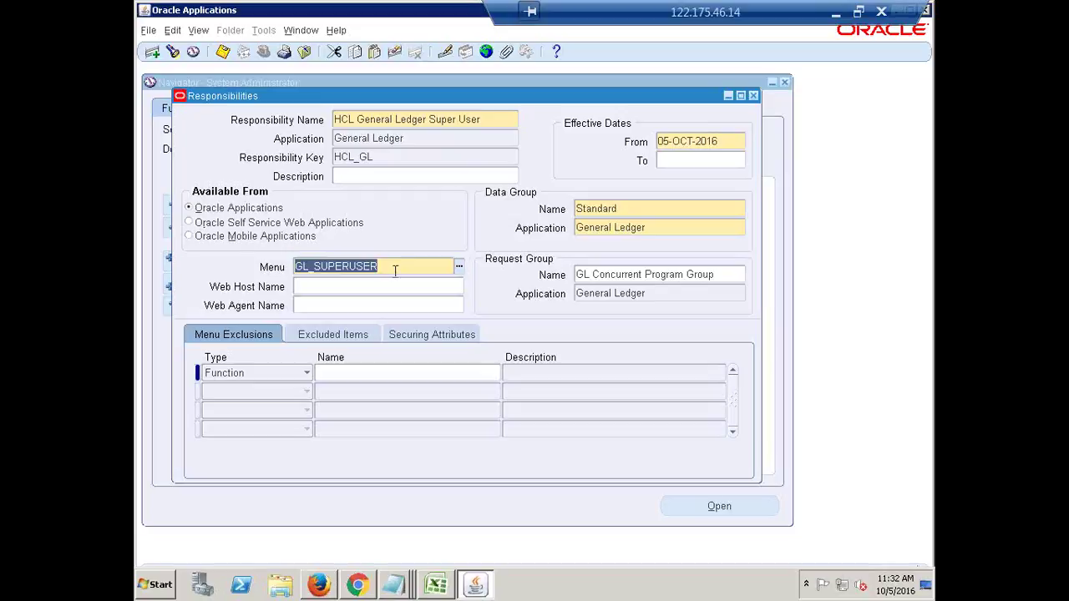
click(663, 278)
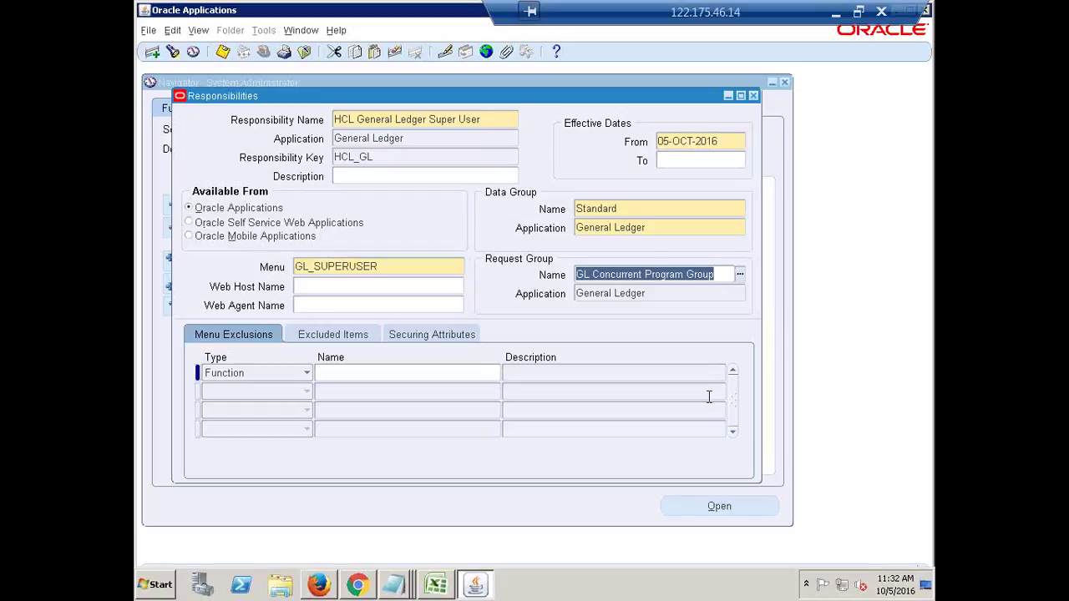
click(650, 232)
click(637, 215)
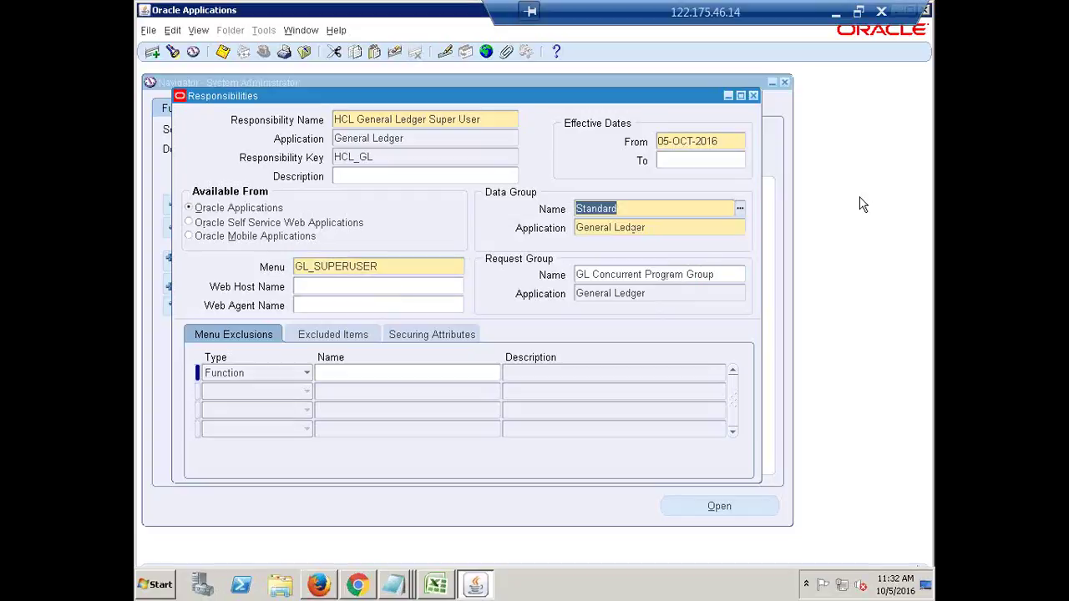
click(725, 144)
double_click(726, 144)
click(726, 142)
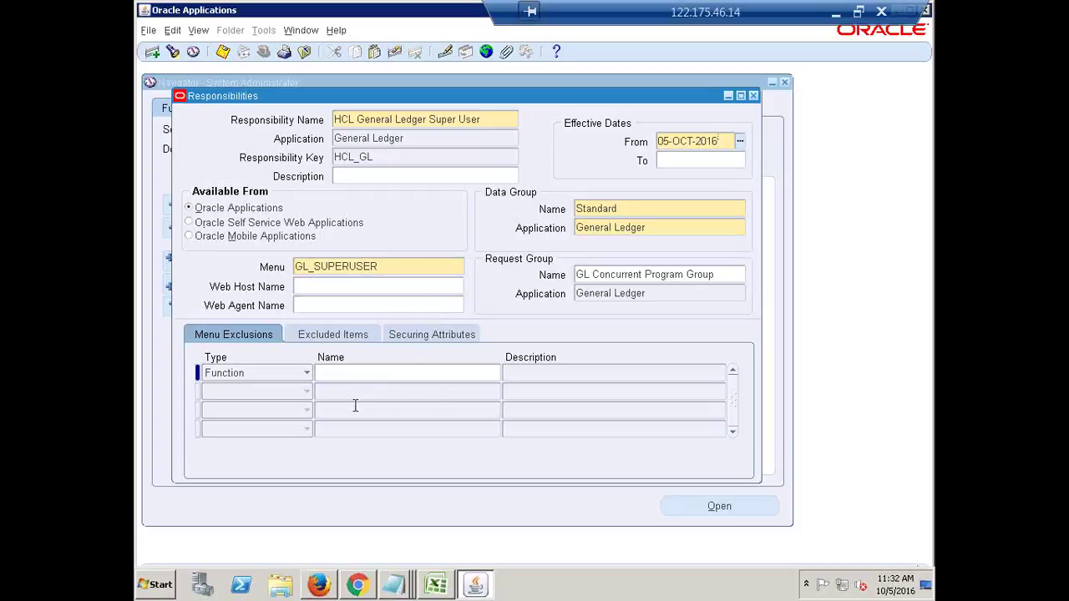
click(628, 207)
click(388, 266)
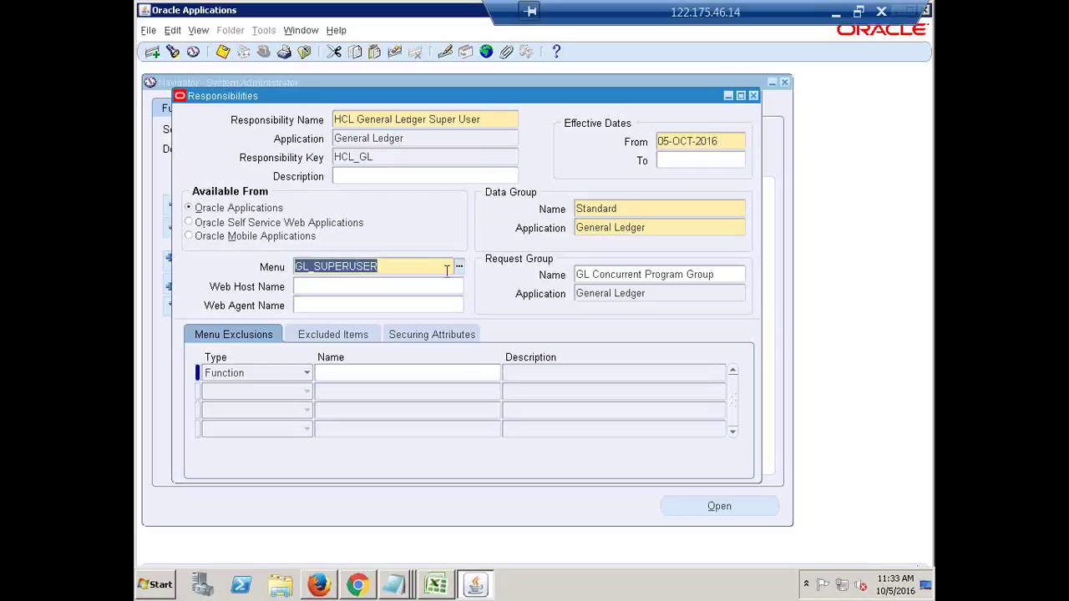
click(618, 211)
click(420, 265)
click(647, 274)
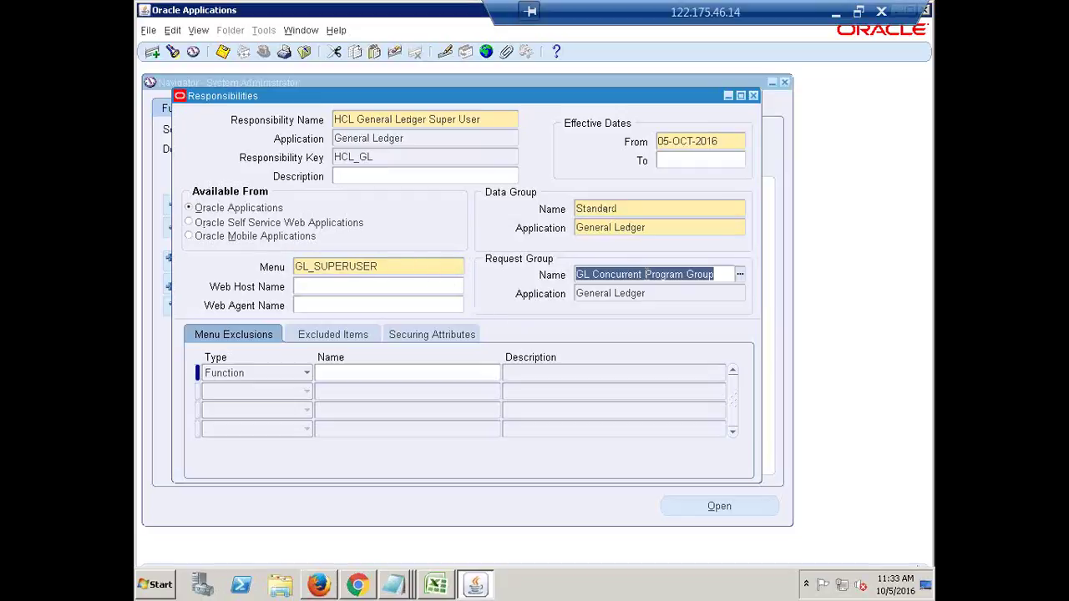
Replace the request group with GL Concurrent Program Group by searching 'gl con'.
key(Delete)
click(544, 434)
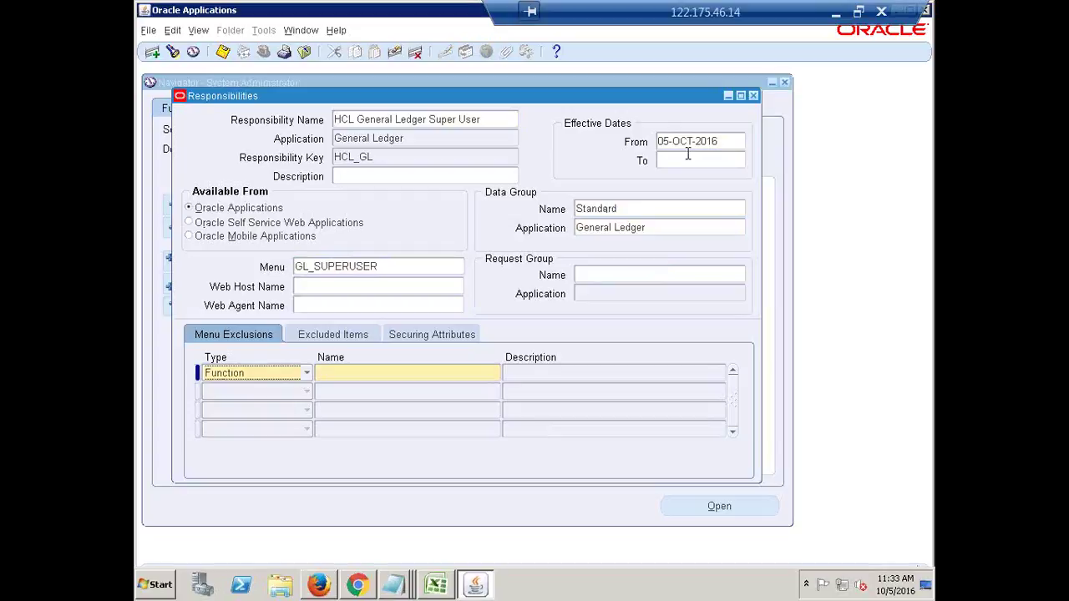
click(583, 279)
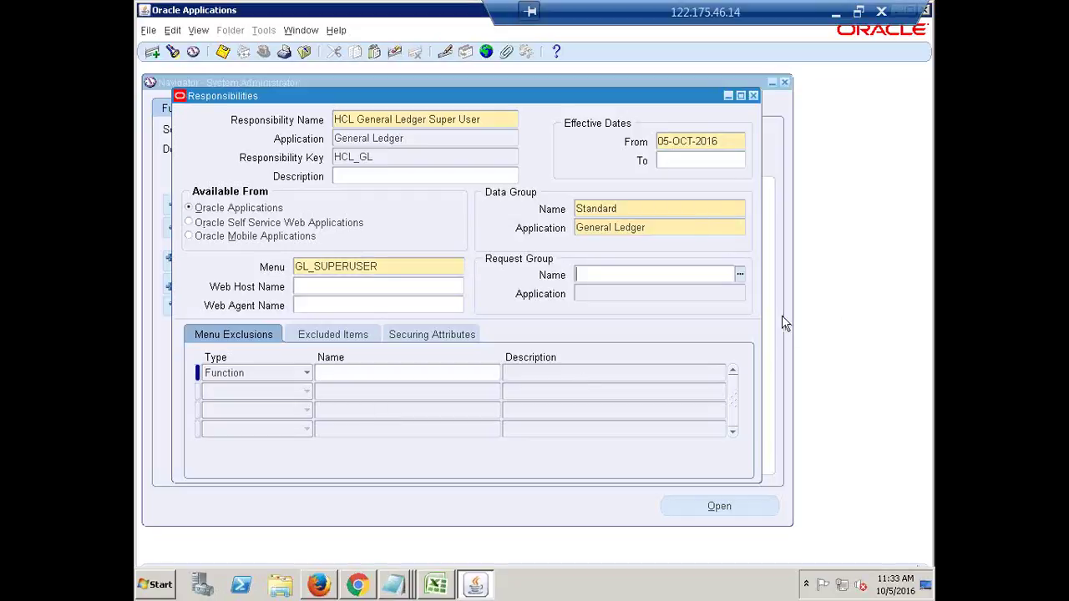
text(gl con)
key(Tab)
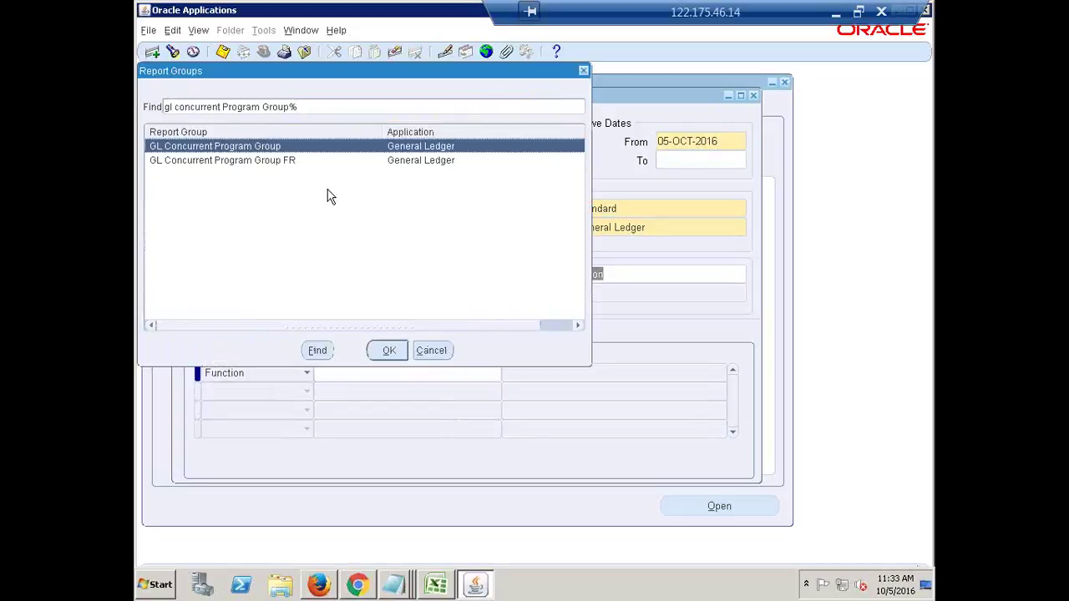
key(Return)
Highlight the GL_SUPERUSER menu value and close the Responsibilities form.
click(426, 265)
double_click(426, 264)
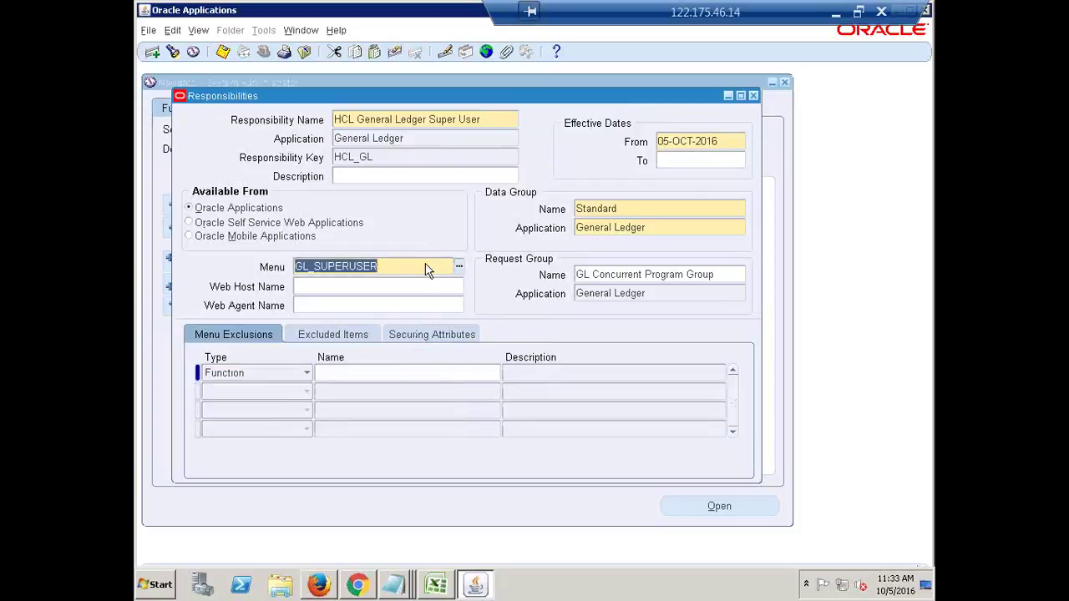
click(754, 97)
Bring the Untitled Notepad notes forward and start a new line after 'System Administrator'.
click(393, 584)
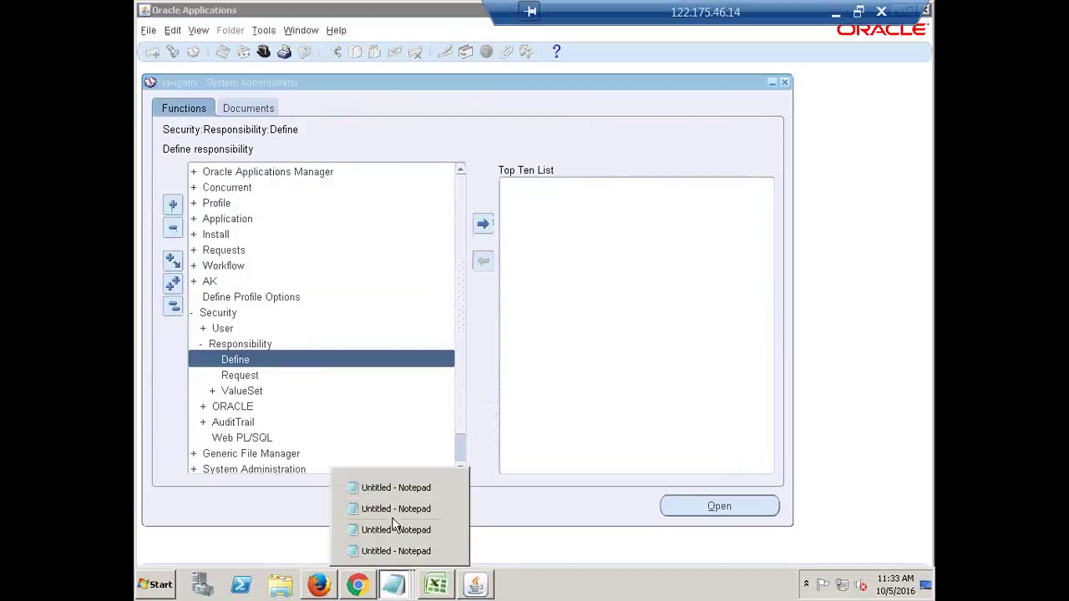
click(396, 488)
click(640, 265)
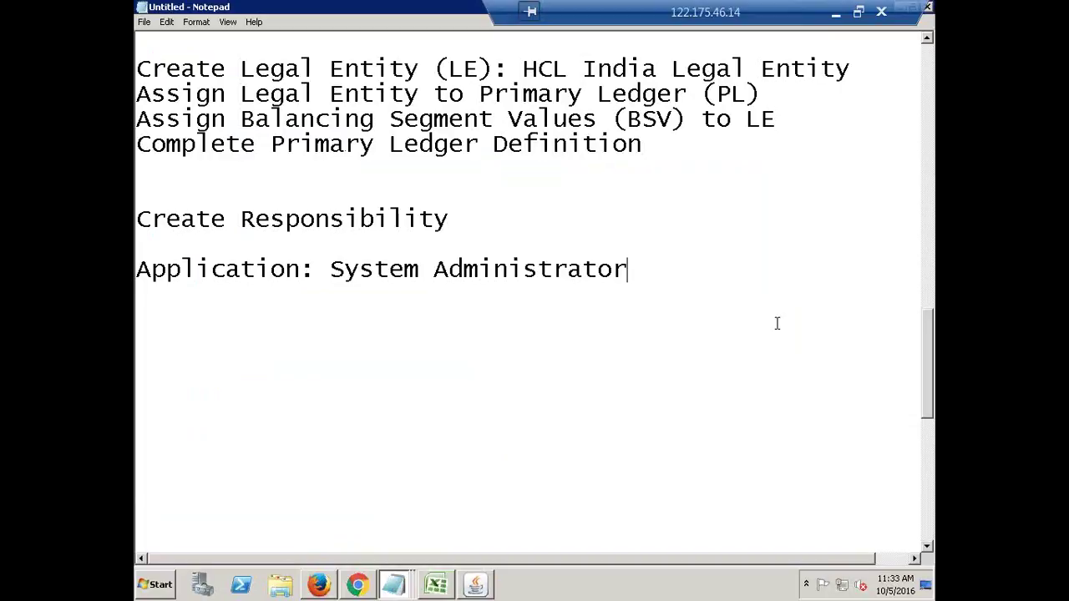
key(Return)
key(Return)
Add the note 'Assign Primary Ledger to Responsibility' below the System Administrator line.
click(691, 281)
key(Return)
key(Return)
text(a)
key(BackSpace)
text(Assign Primary L)
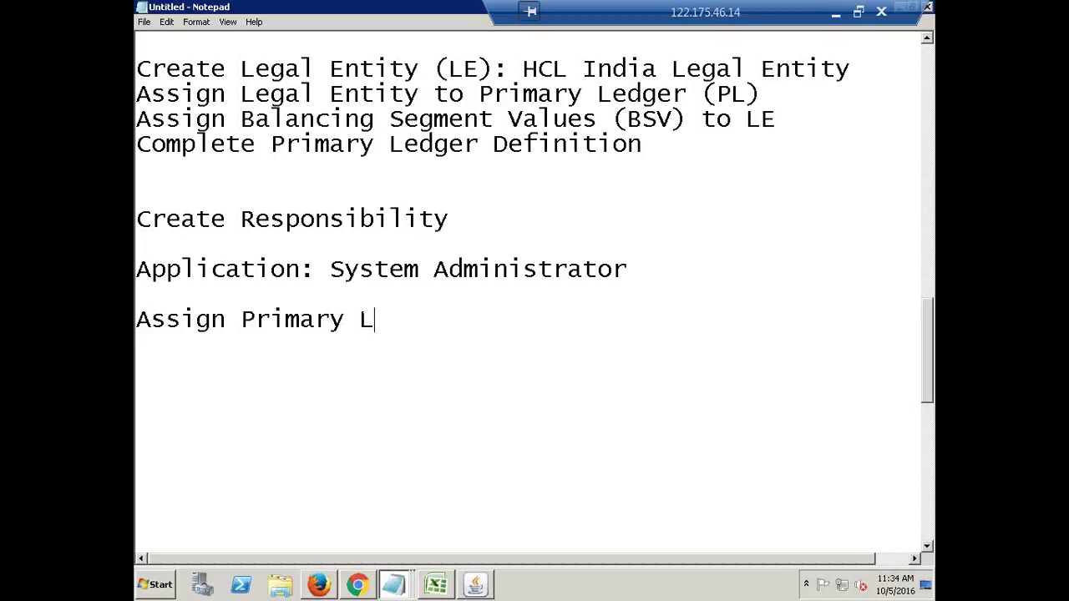
text(edger to Responsibility)
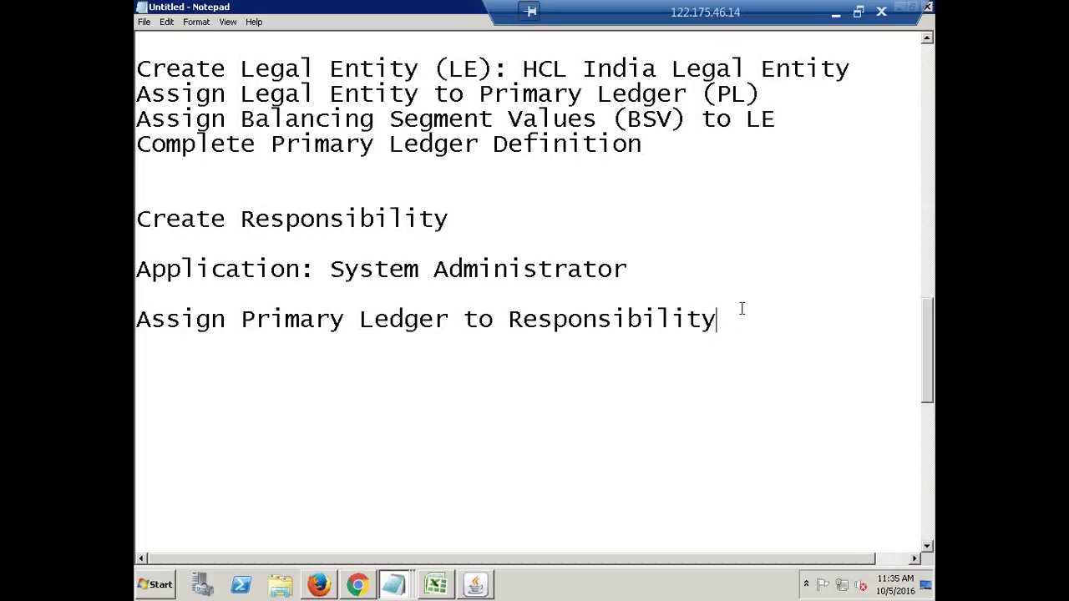
key(Return)
Leave a blank line and begin the next note with 'Nav:'.
key(Return)
click(726, 321)
click(142, 361)
click(735, 319)
key(Return)
key(Return)
text(Nav)
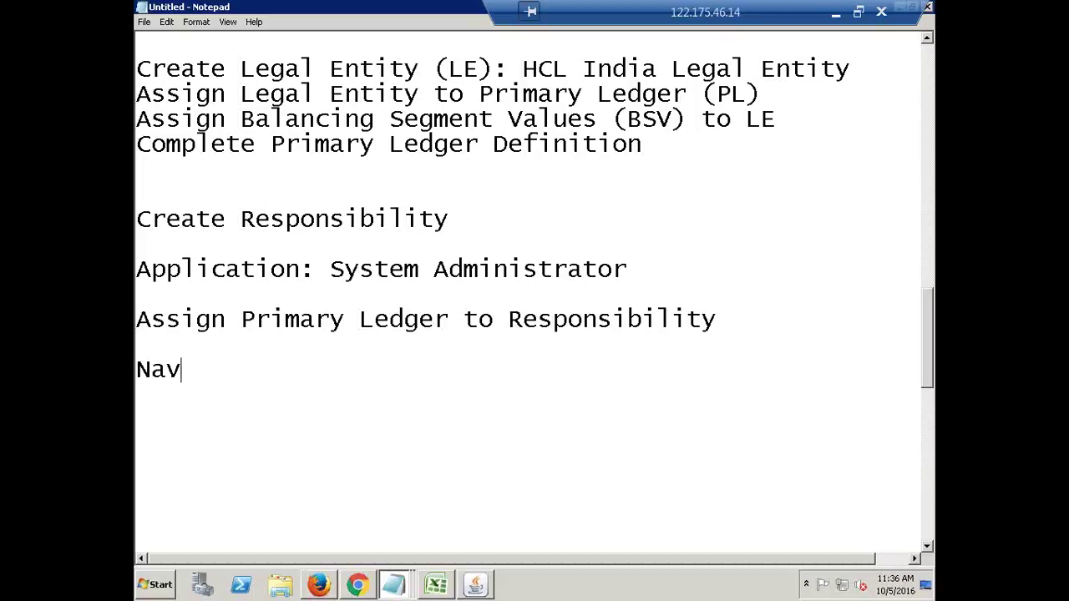
text(:)
Collapse the navigator, open Profile > System, and move the Find dialog lower.
click(478, 585)
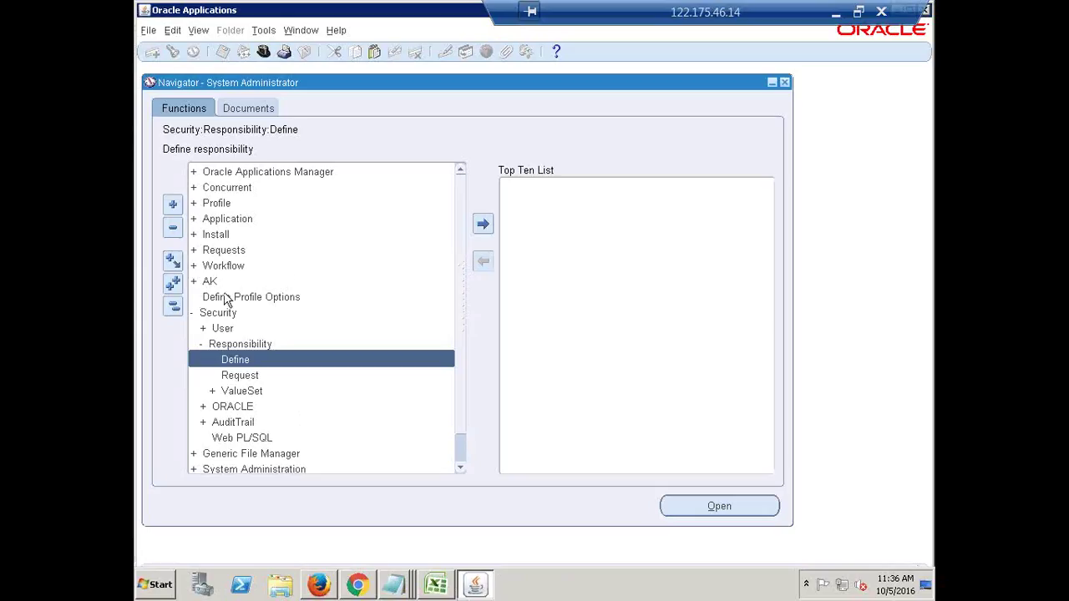
click(173, 307)
click(217, 203)
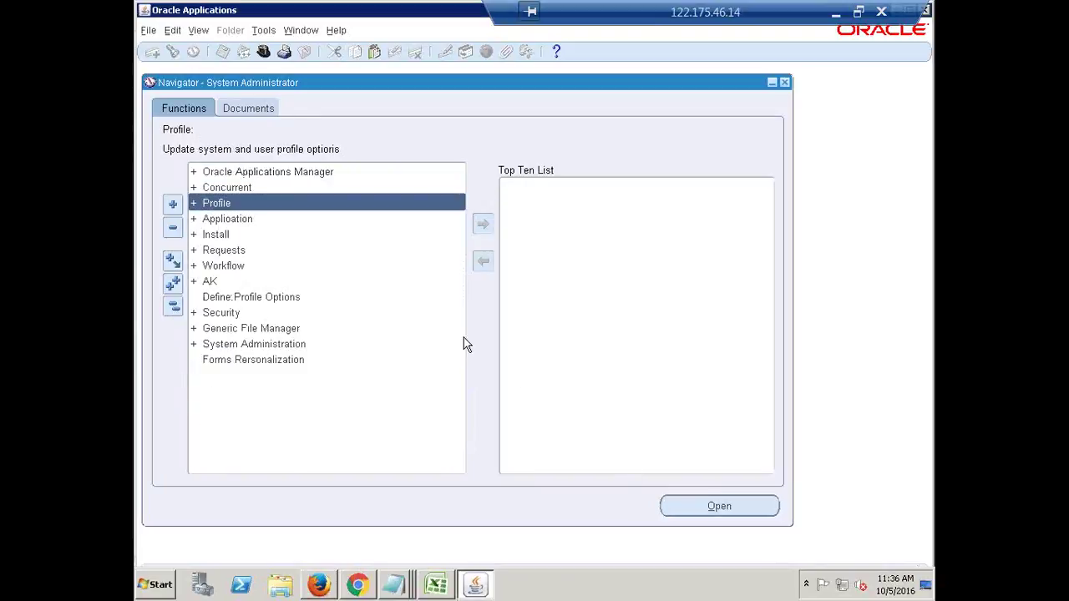
key(Return)
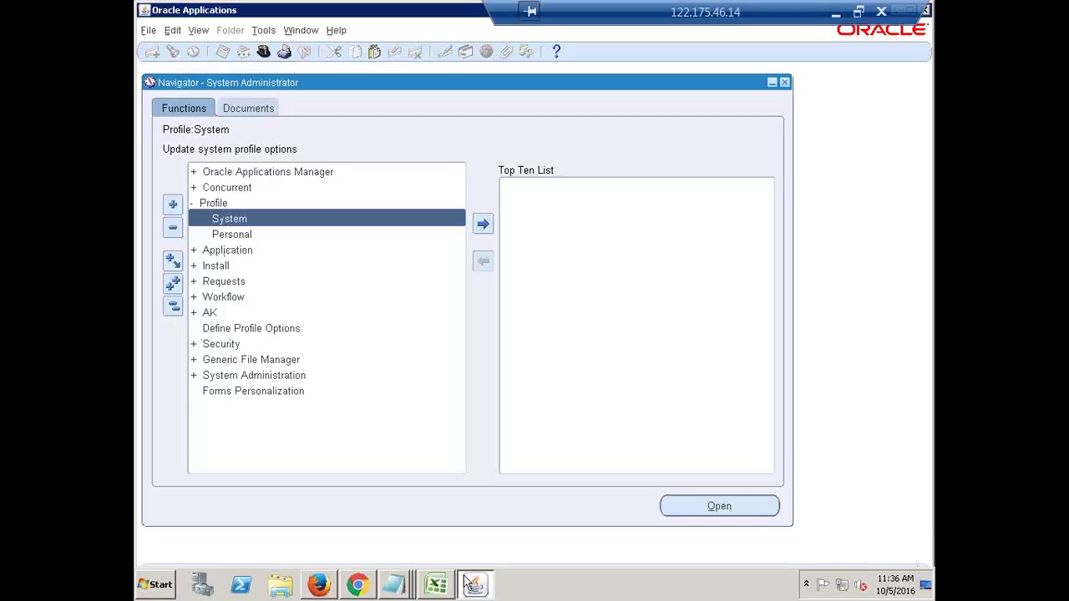
double_click(235, 221)
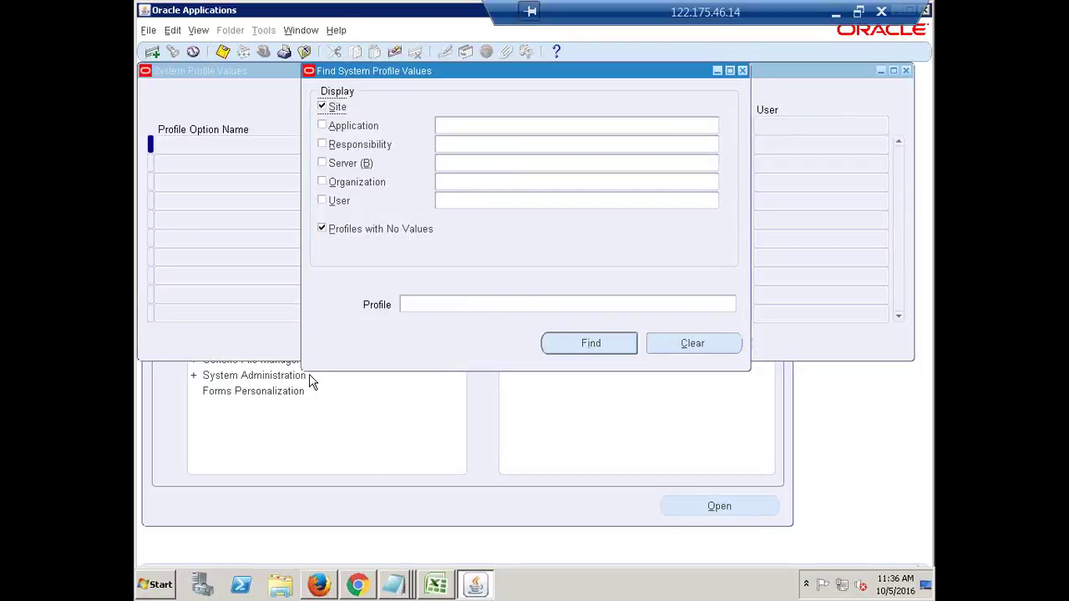
drag(450, 71, 453, 119)
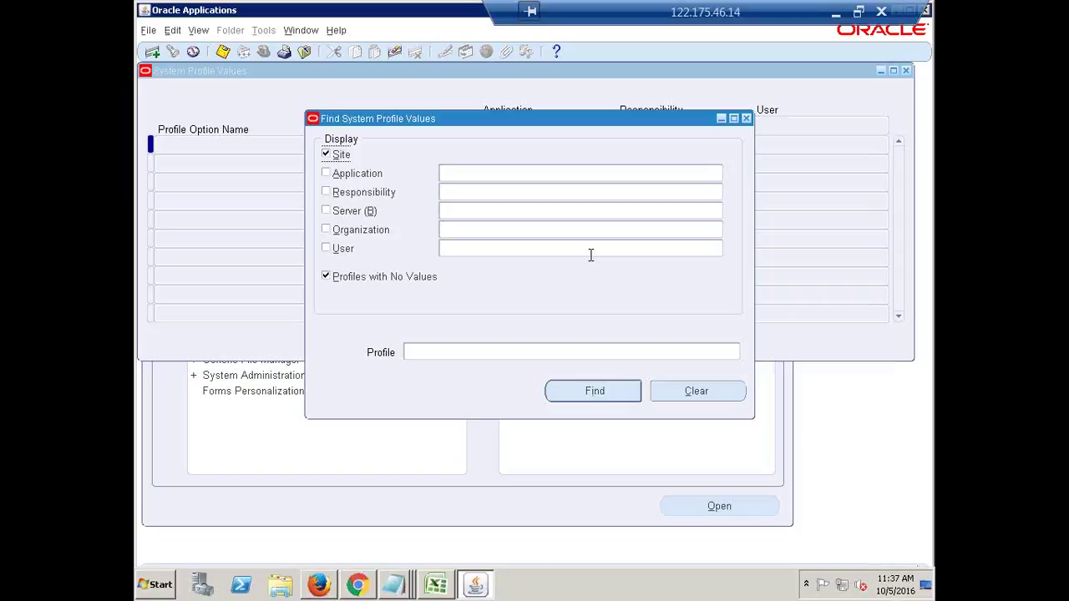
Autocomplete the Responsibility criterion to HCL General Ledger Super User.
click(459, 193)
text(L)
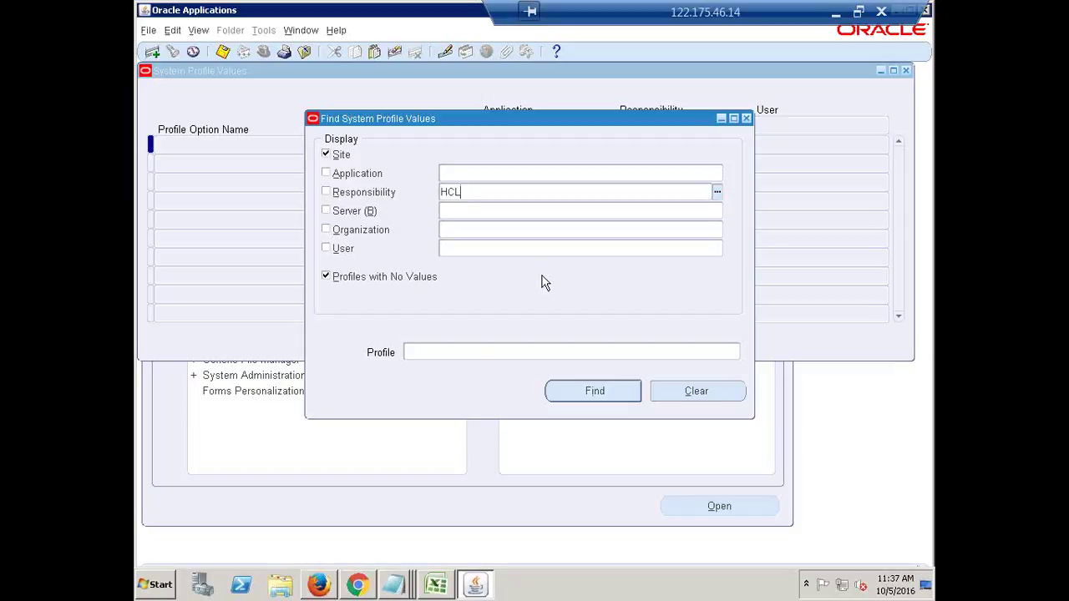
text(,)
key(Tab)
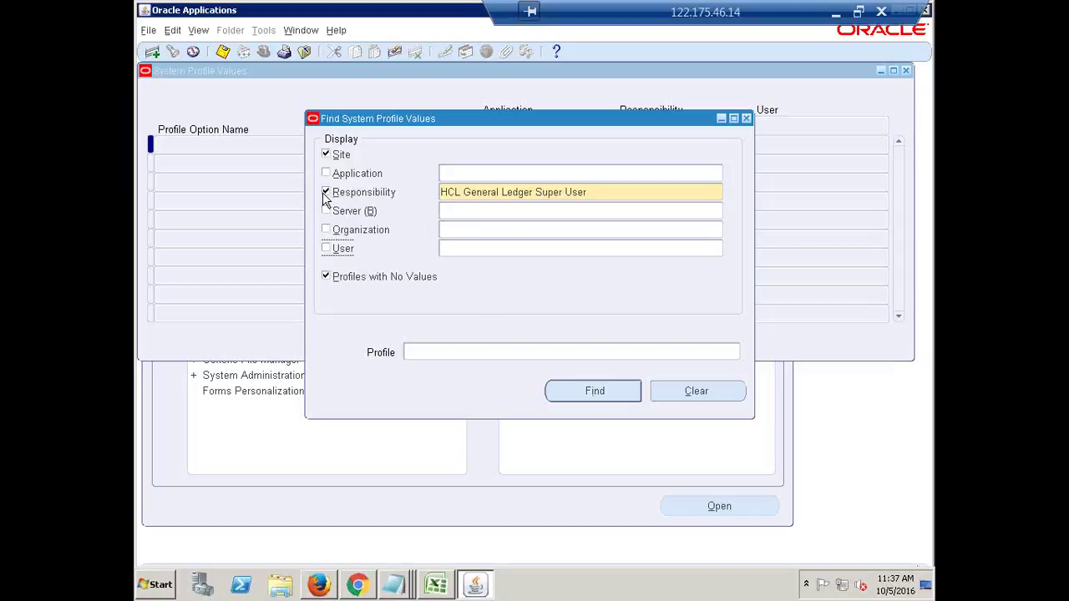
click(602, 192)
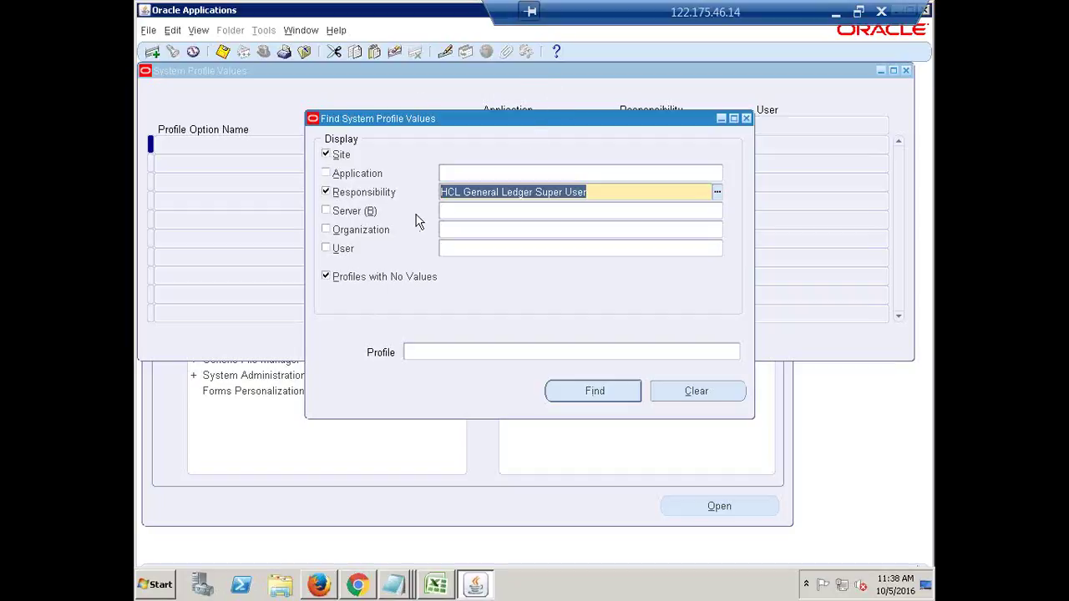
click(607, 192)
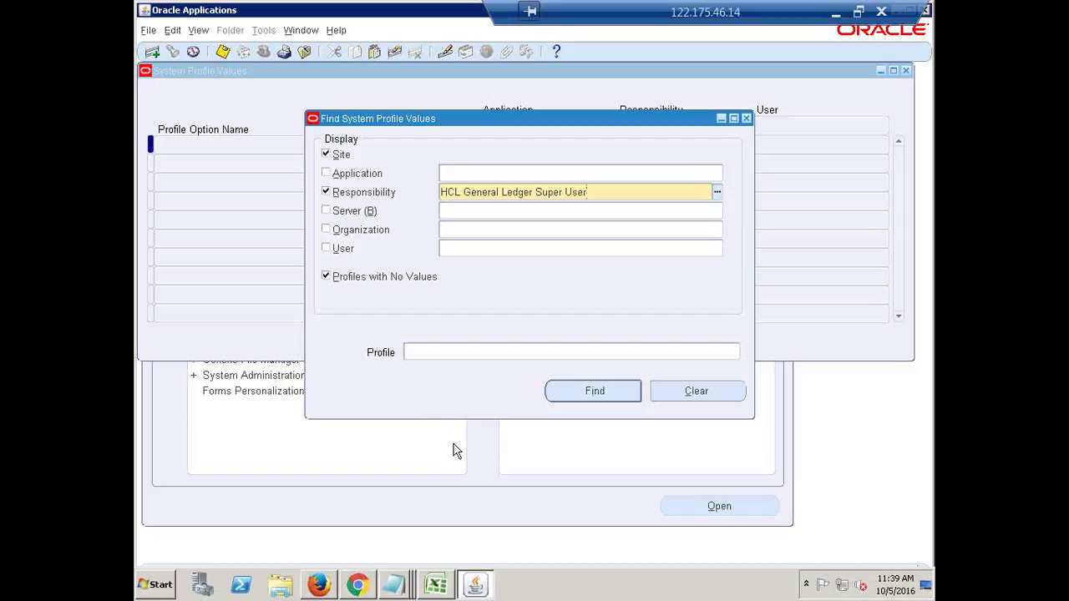
click(411, 351)
text(ldkjfsdkif)
key(Tab)
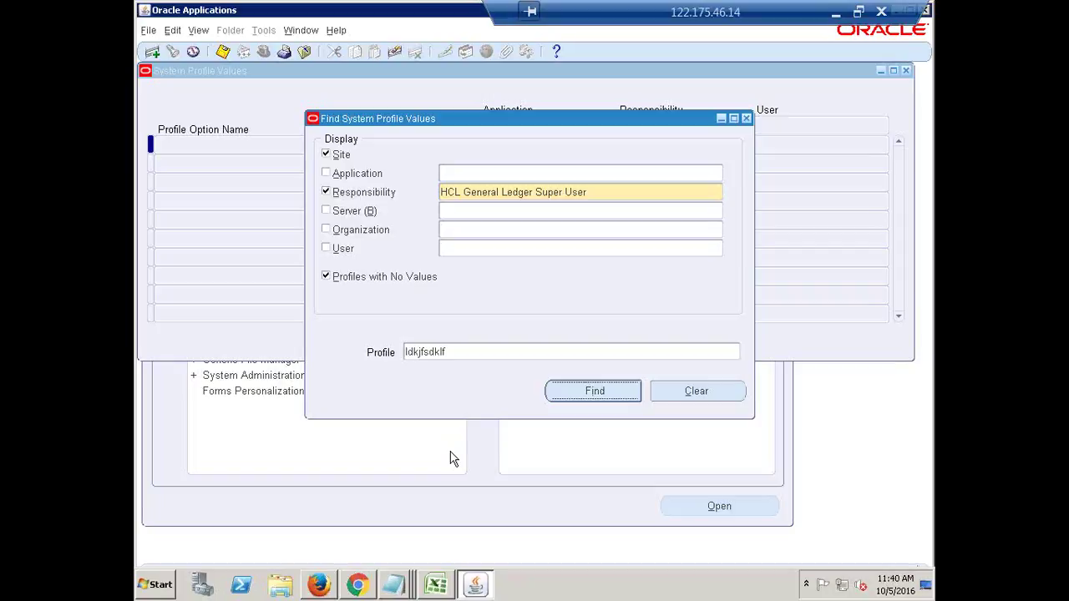
Enter 'GL Ledger Name' as the Profile search criterion.
double_click(444, 360)
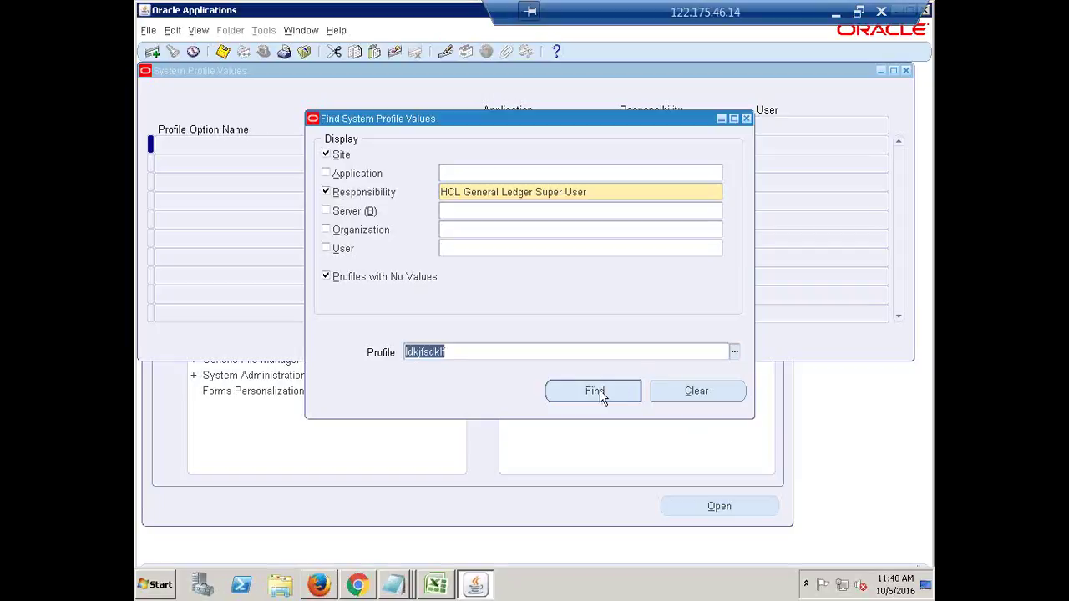
key(BackSpace)
text(gl)
key(BackSpace)
key(BackSpace)
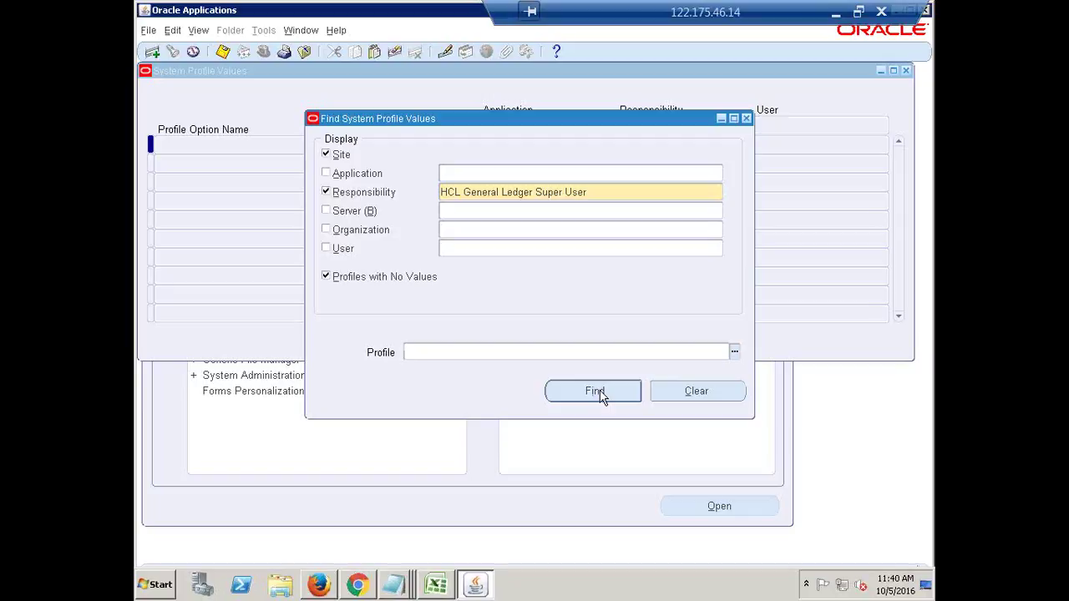
text(g)
key(BackSpace)
text(GL Ledger Name)
drag(510, 358, 386, 356)
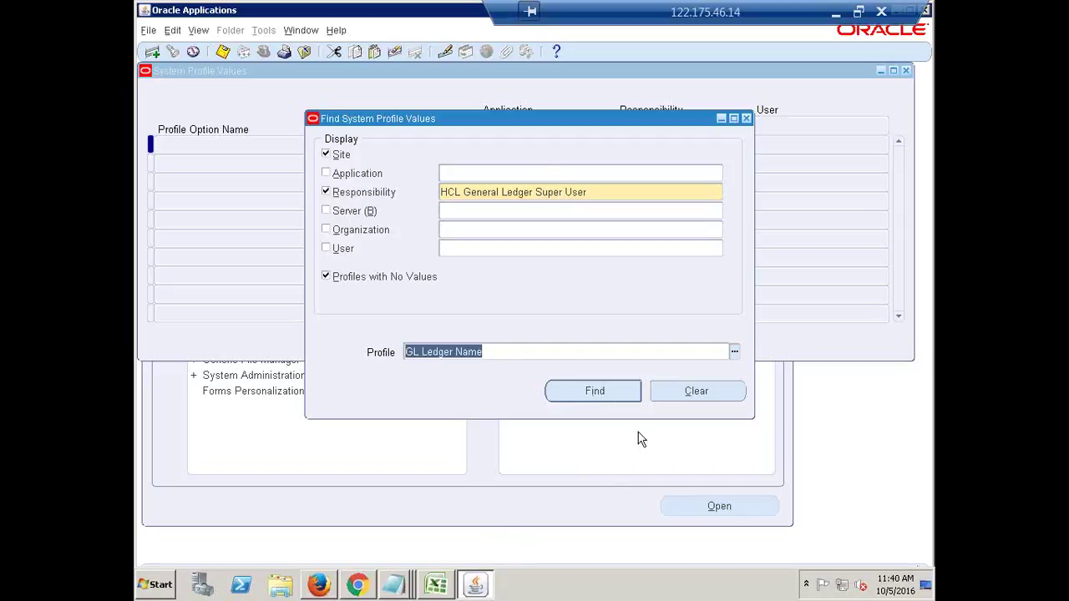
Confirm the HCL General Ledger Super User responsibility and run Find.
click(599, 193)
triple_click(599, 191)
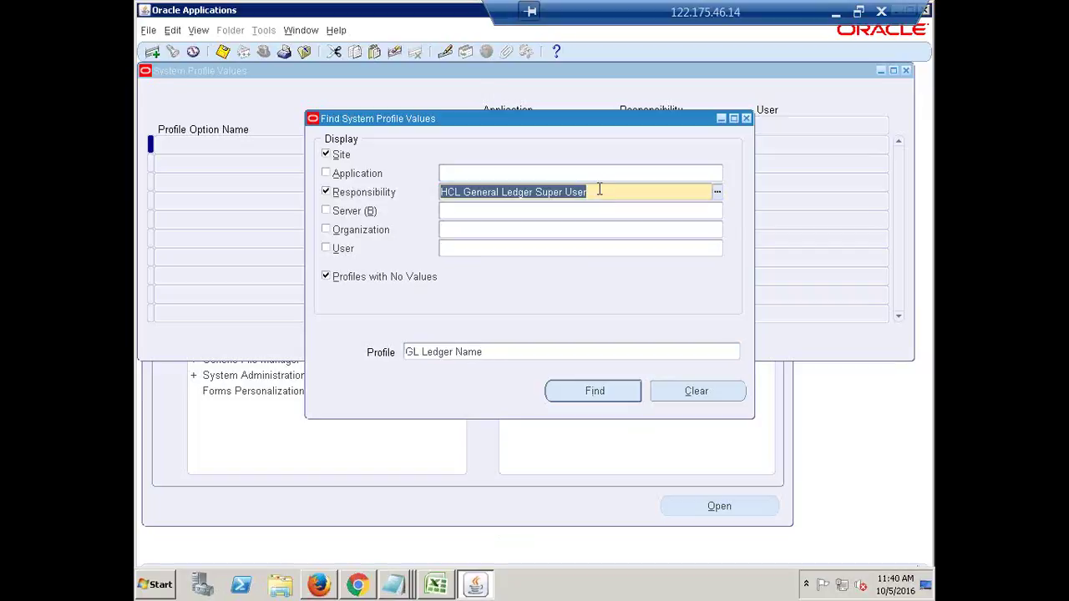
click(599, 192)
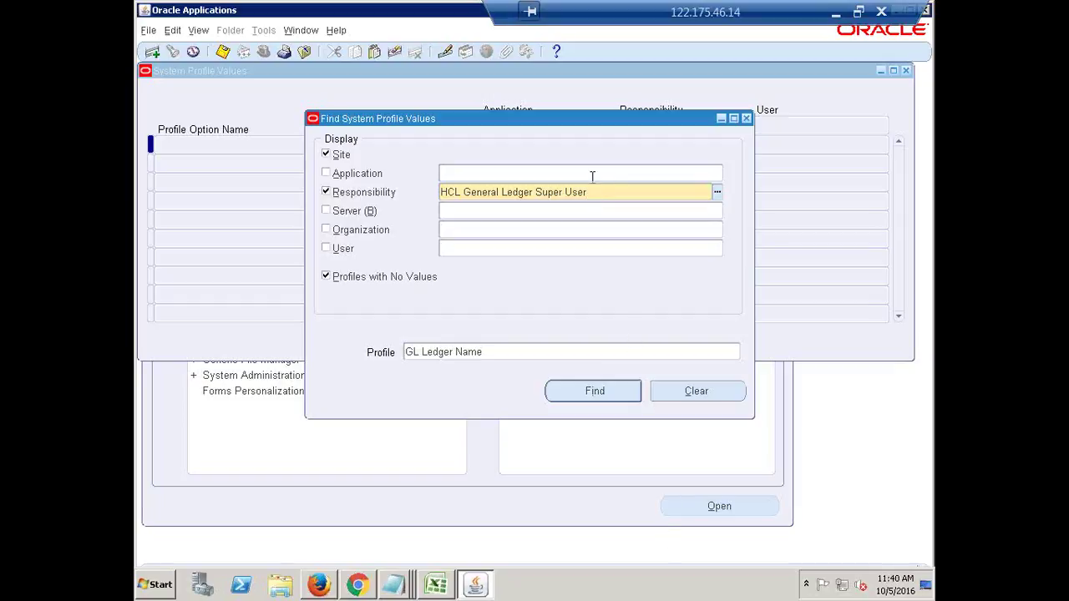
click(465, 351)
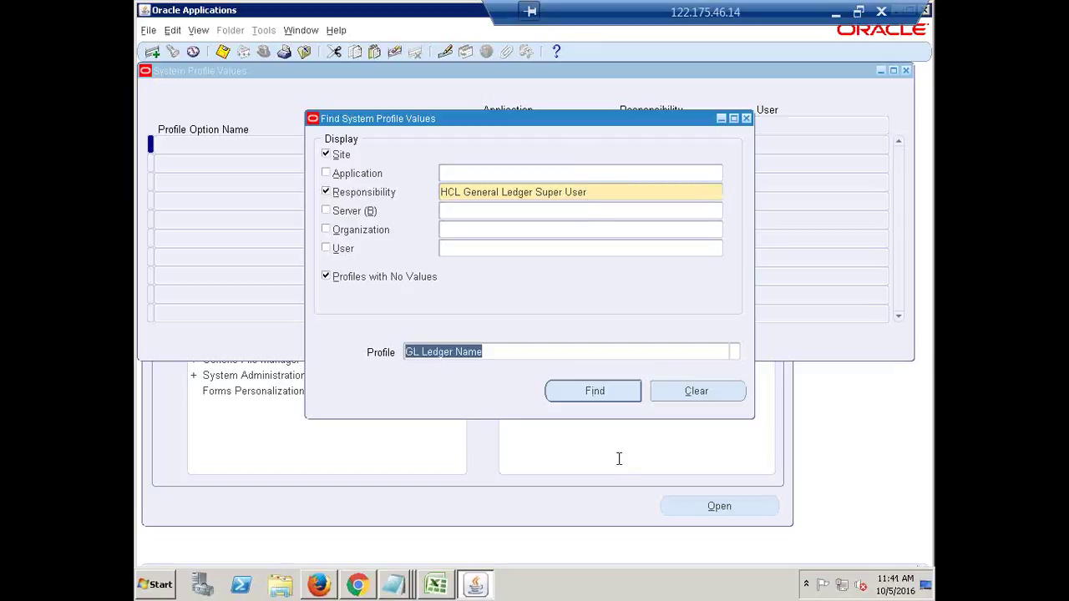
click(588, 394)
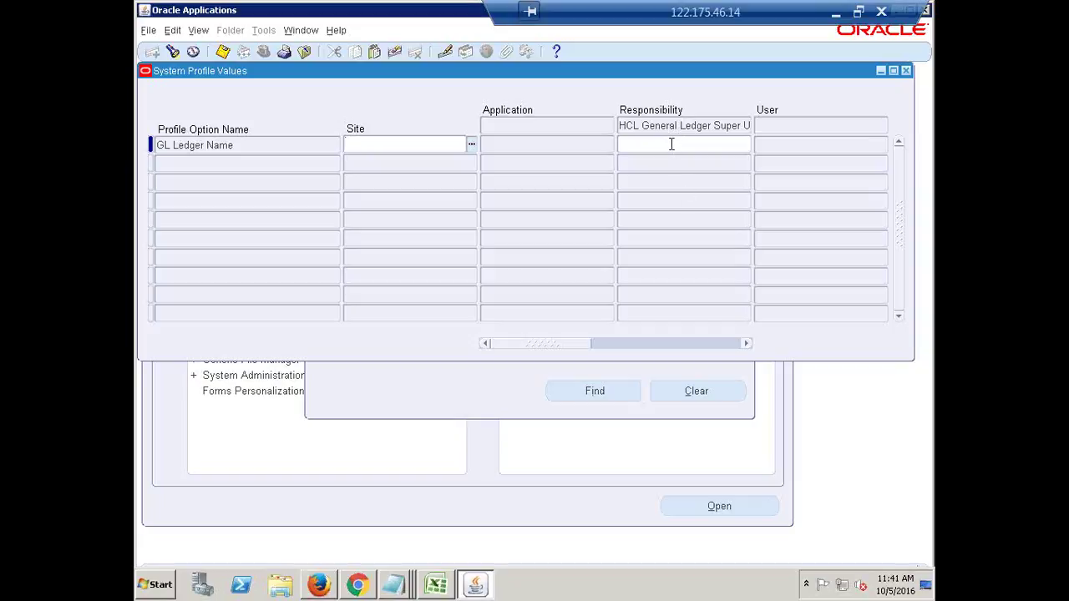
Fill the GL Ledger Name responsibility value with HCL India Primary Ledger from 'hcl', then select it.
click(671, 144)
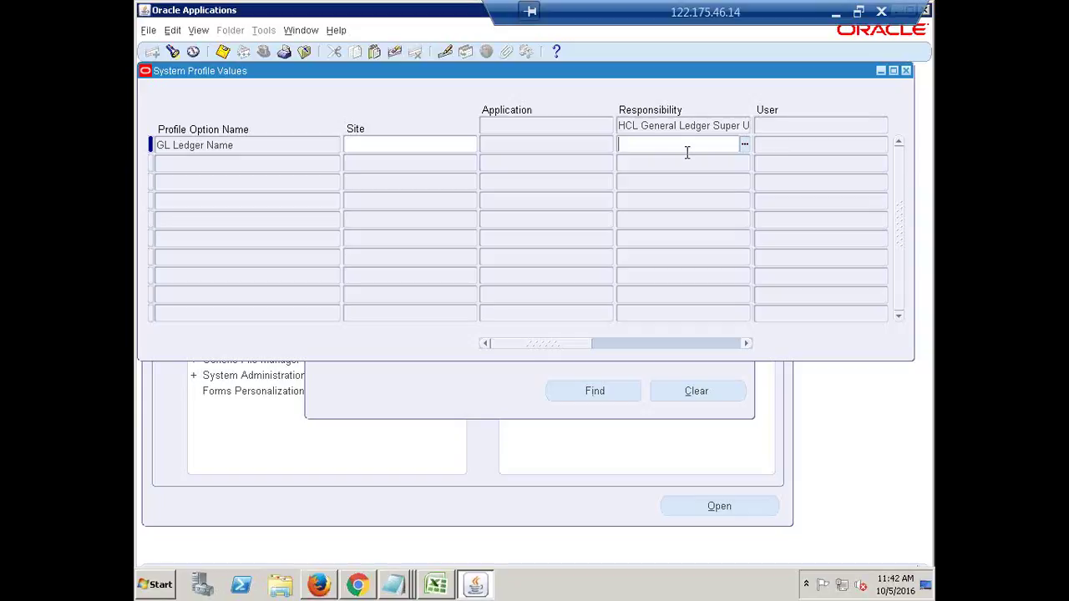
text(hcl)
key(Tab)
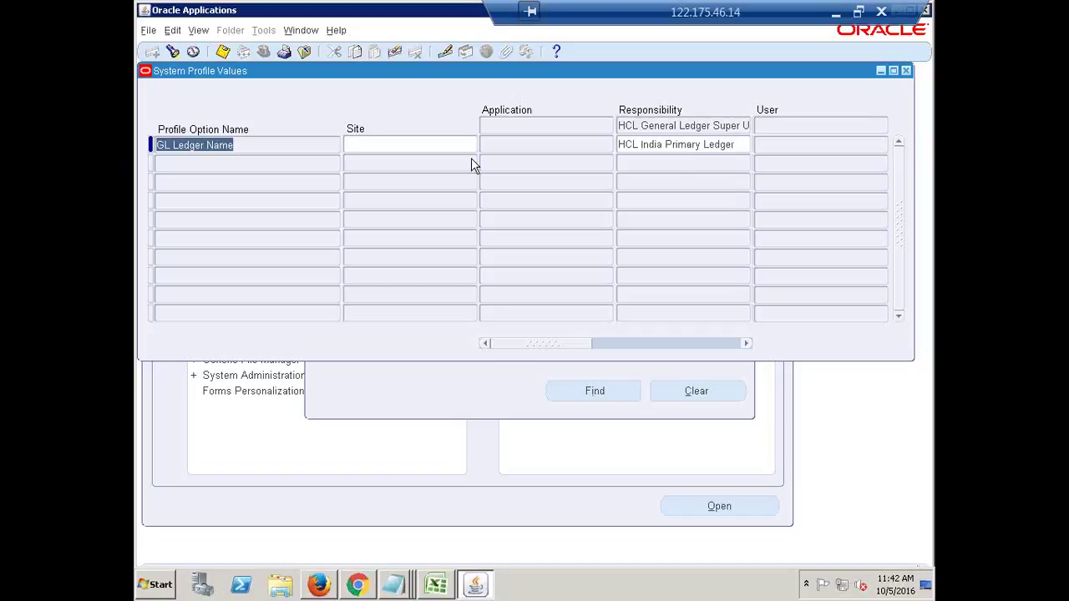
drag(246, 146, 139, 147)
click(708, 146)
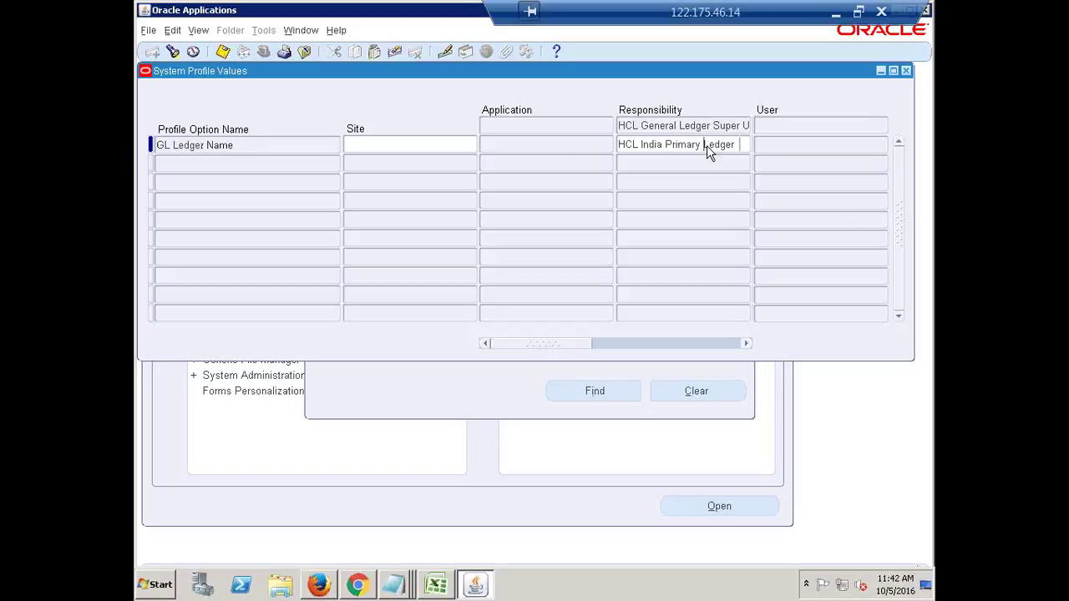
click(231, 147)
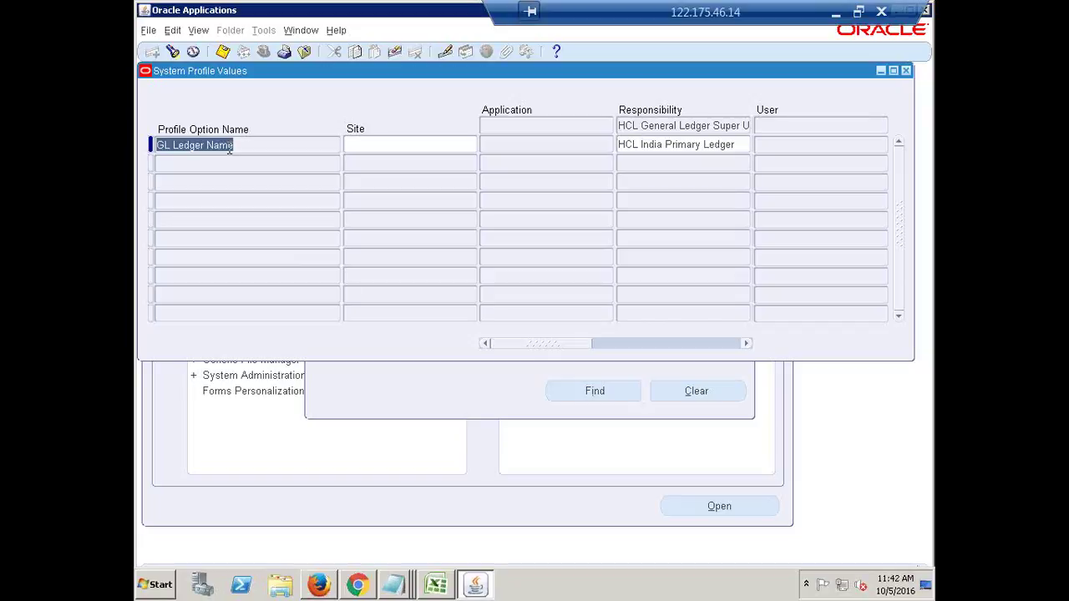
drag(237, 147, 138, 150)
click(692, 143)
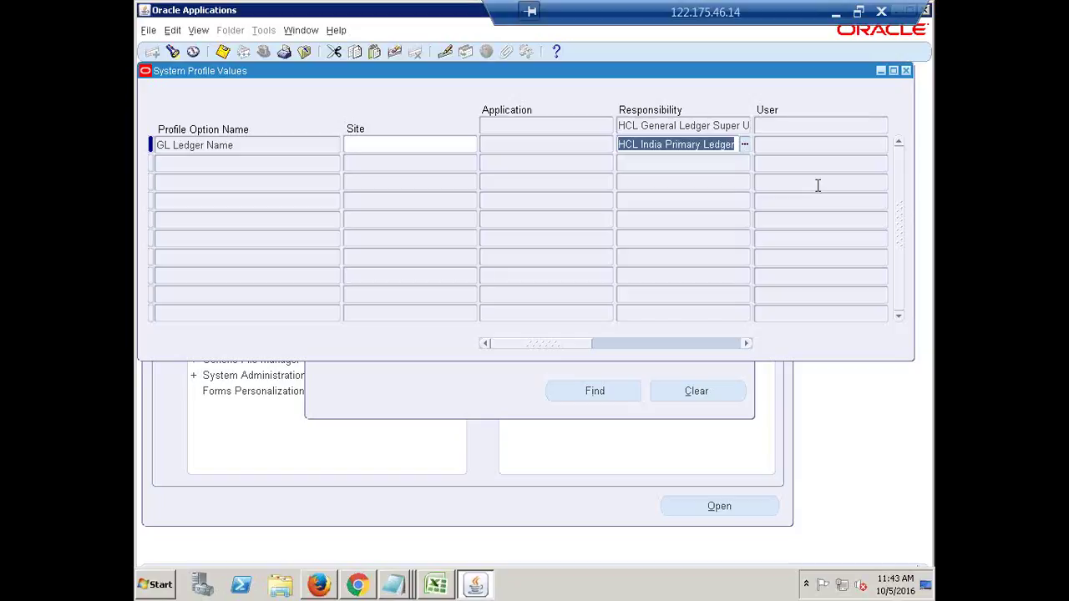
Delete the ledger value, close without saving, then collapse the navigator and expand Profile.
key(Delete)
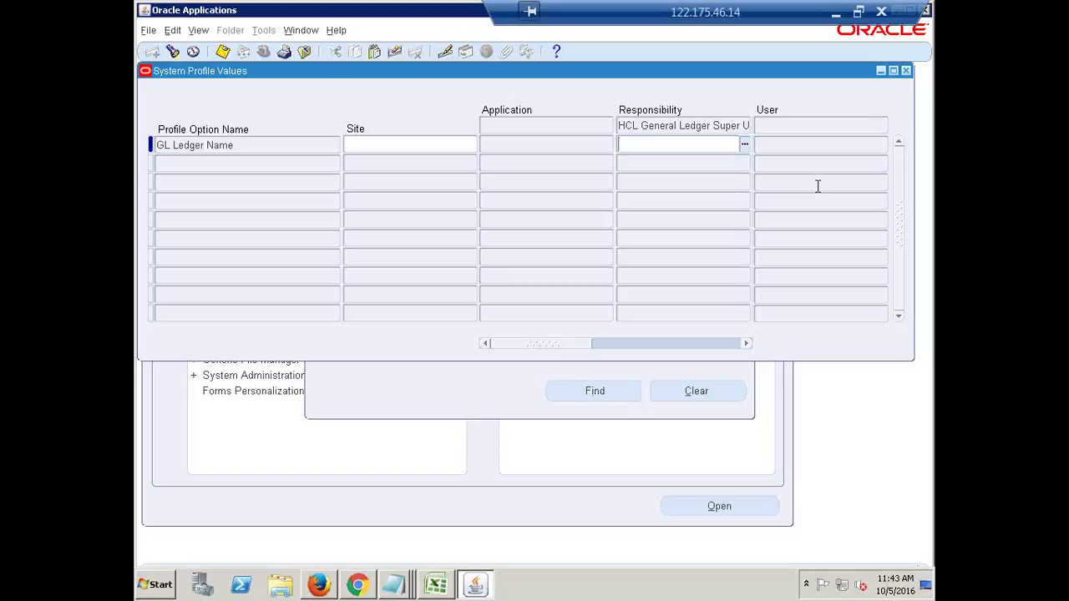
click(906, 71)
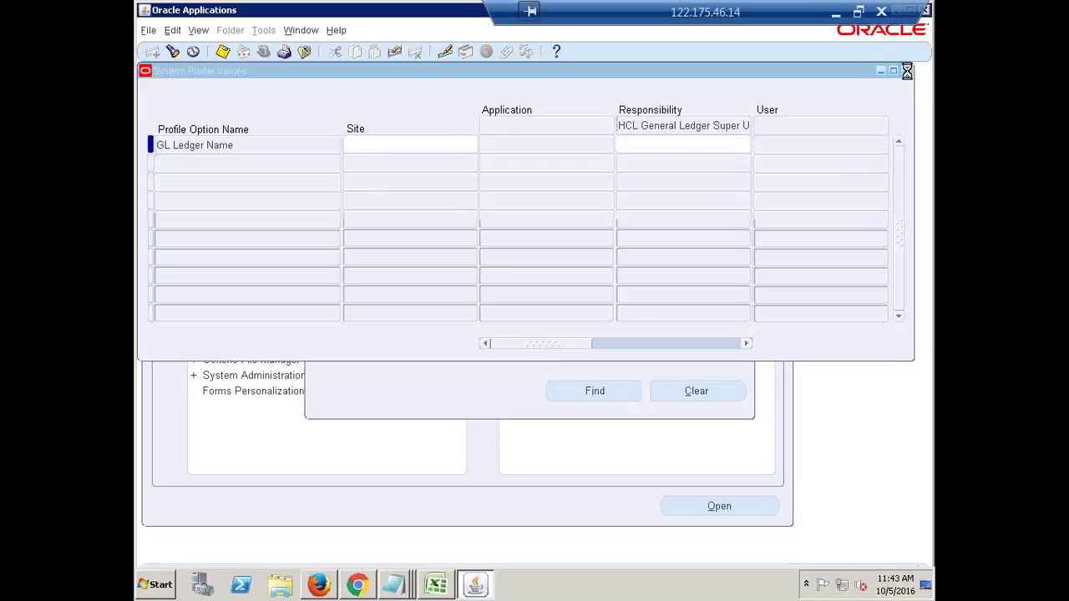
click(579, 356)
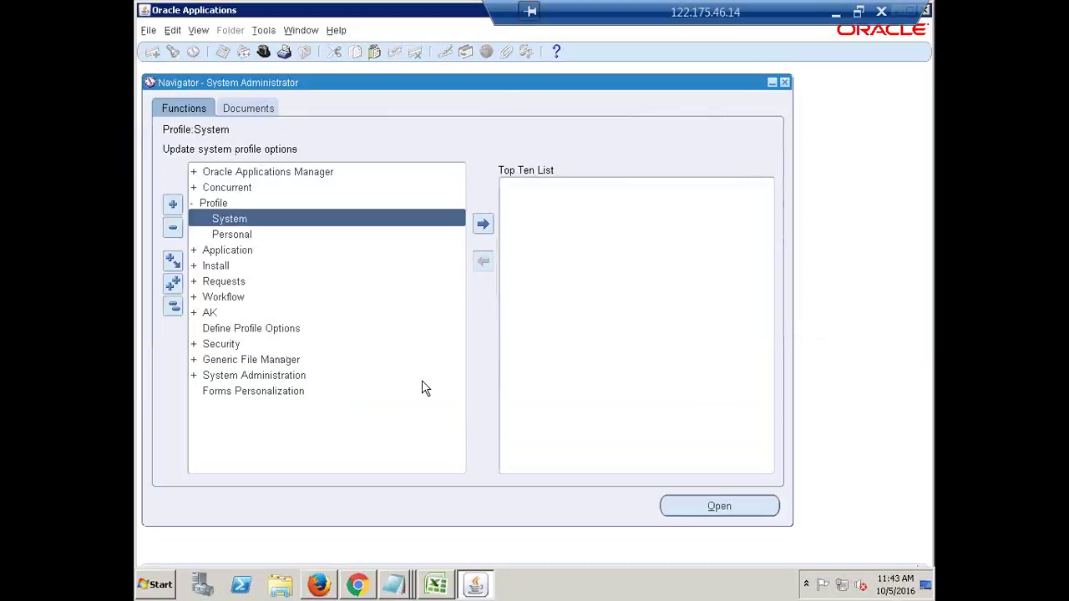
click(171, 309)
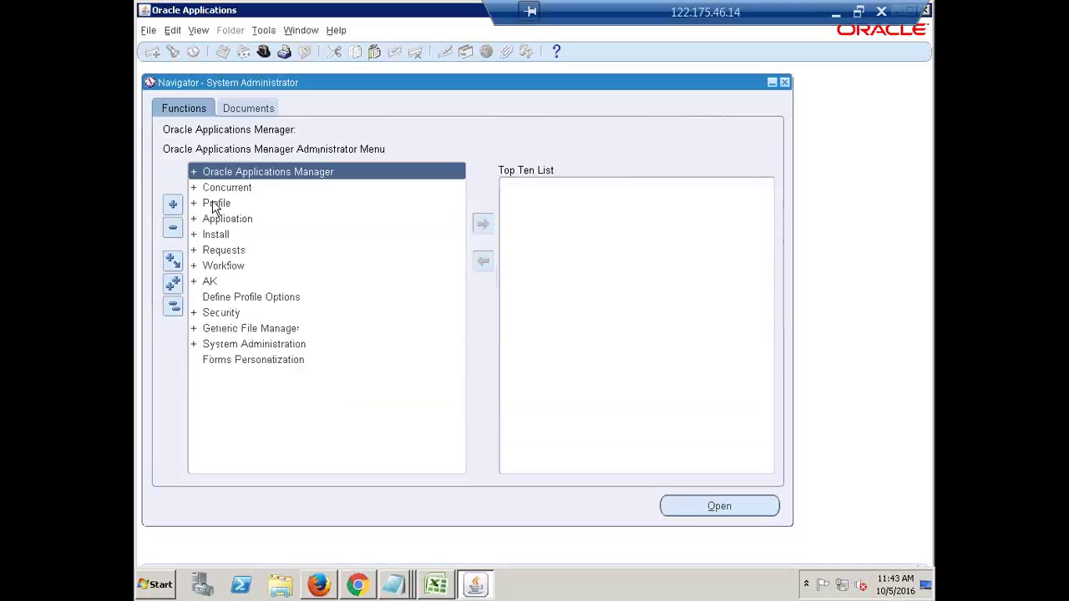
click(215, 205)
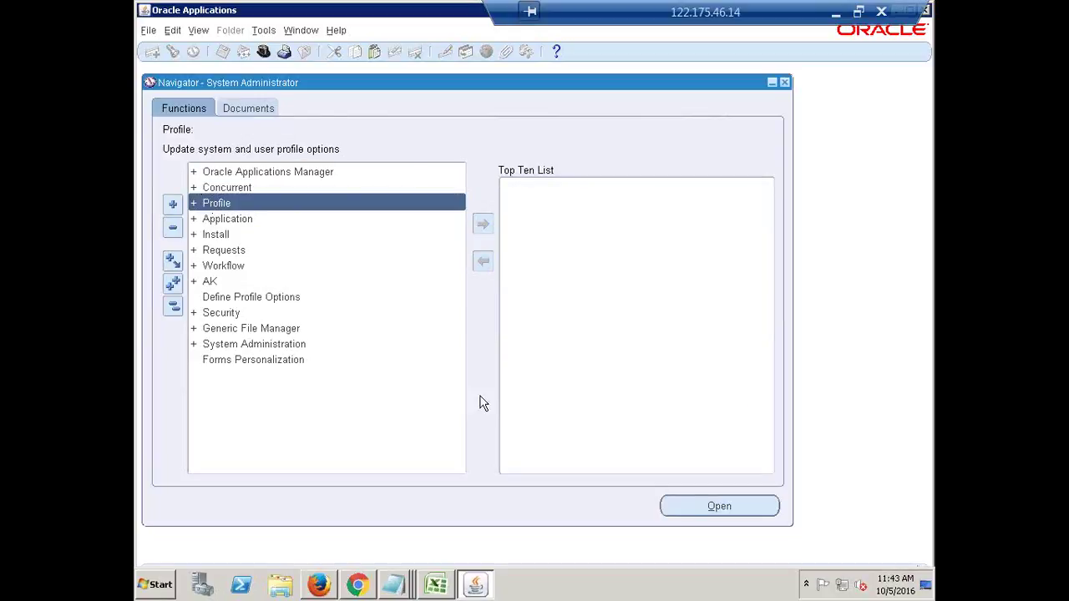
click(688, 503)
Find System profile values for GL Ledger Name under HCL General Ledger Super User.
click(688, 503)
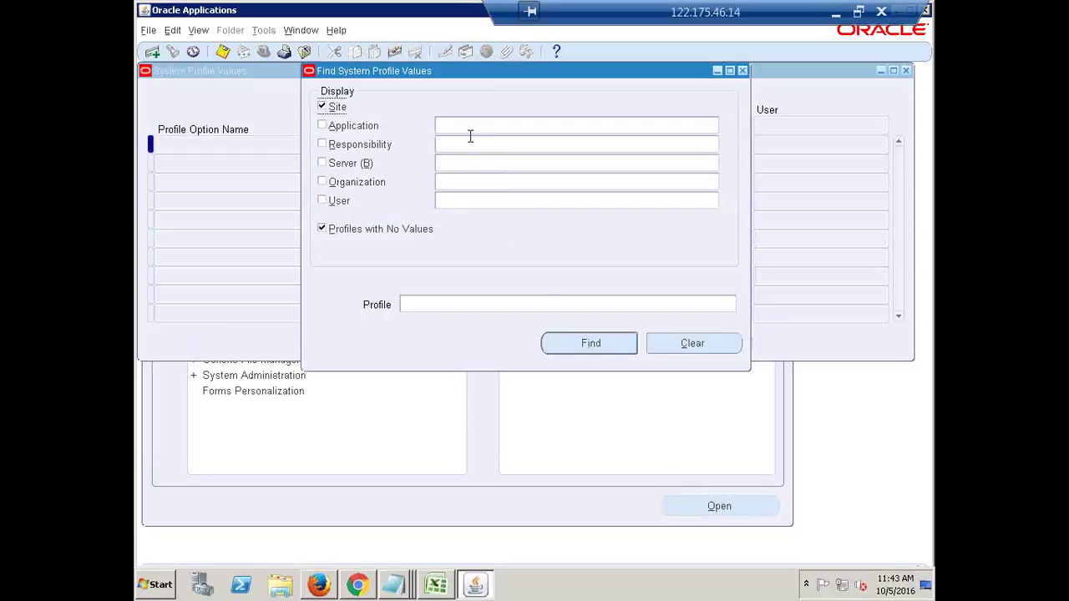
click(473, 143)
text(HCL)
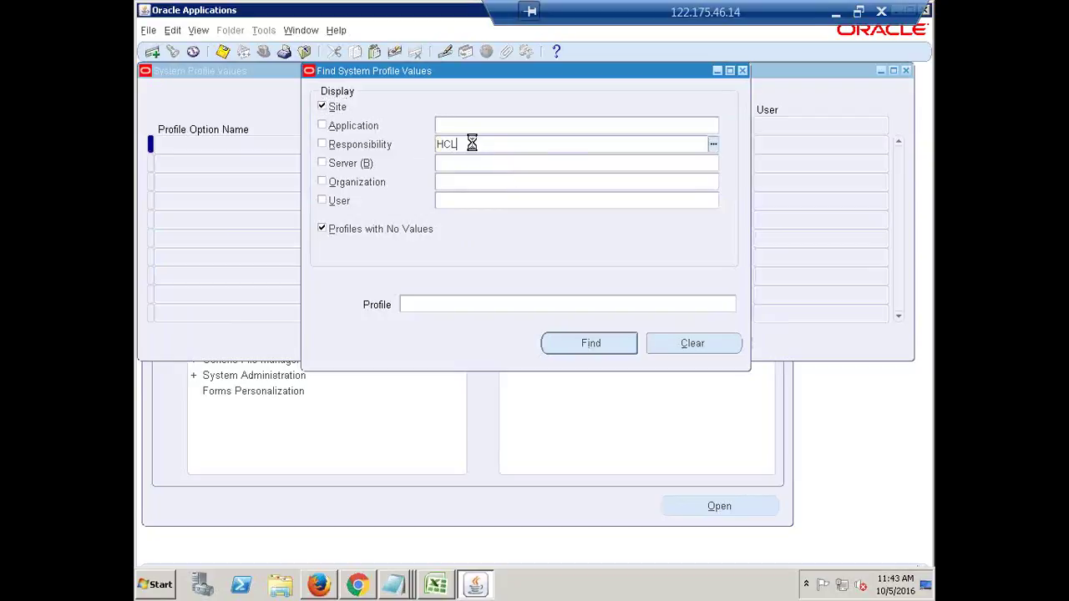
key(Tab)
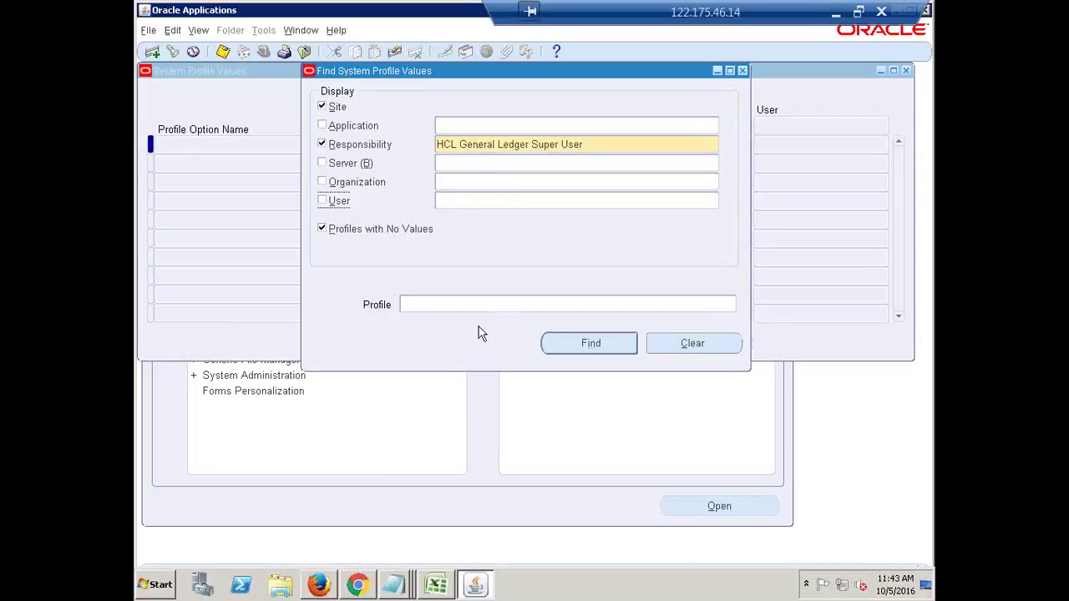
click(456, 305)
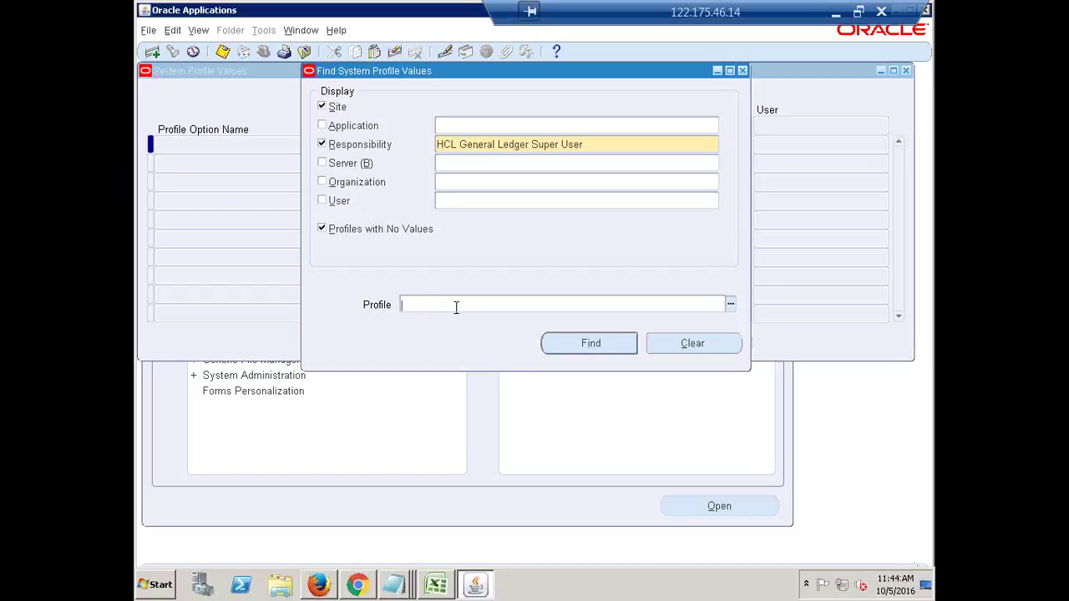
text(GL Ledger Name)
click(597, 342)
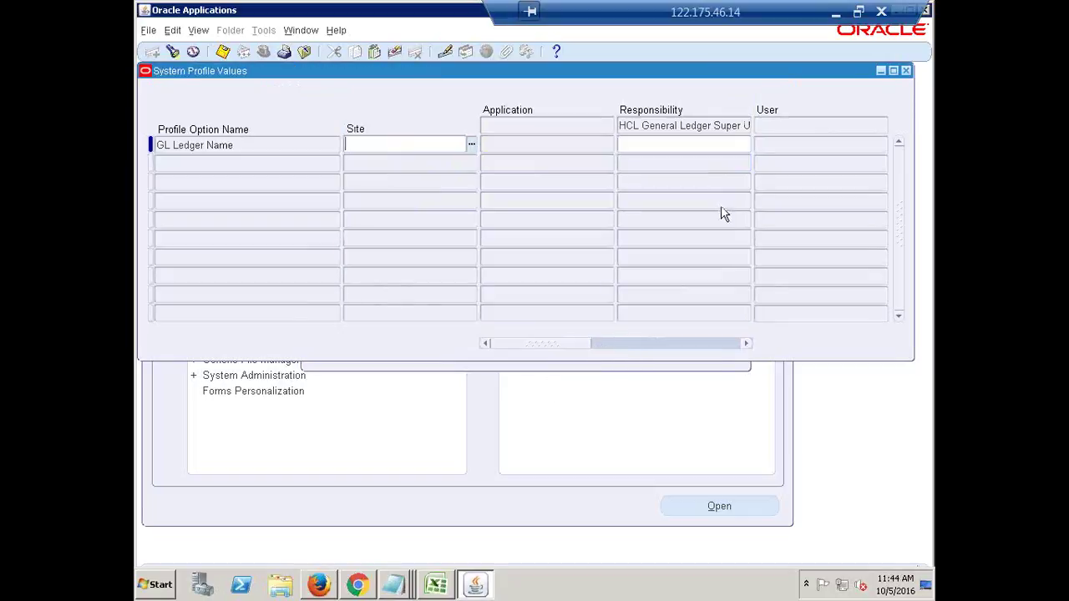
Enter HCL India Primary Ledger as the GL Ledger Name responsibility value and close the form.
click(680, 145)
text(hcl)
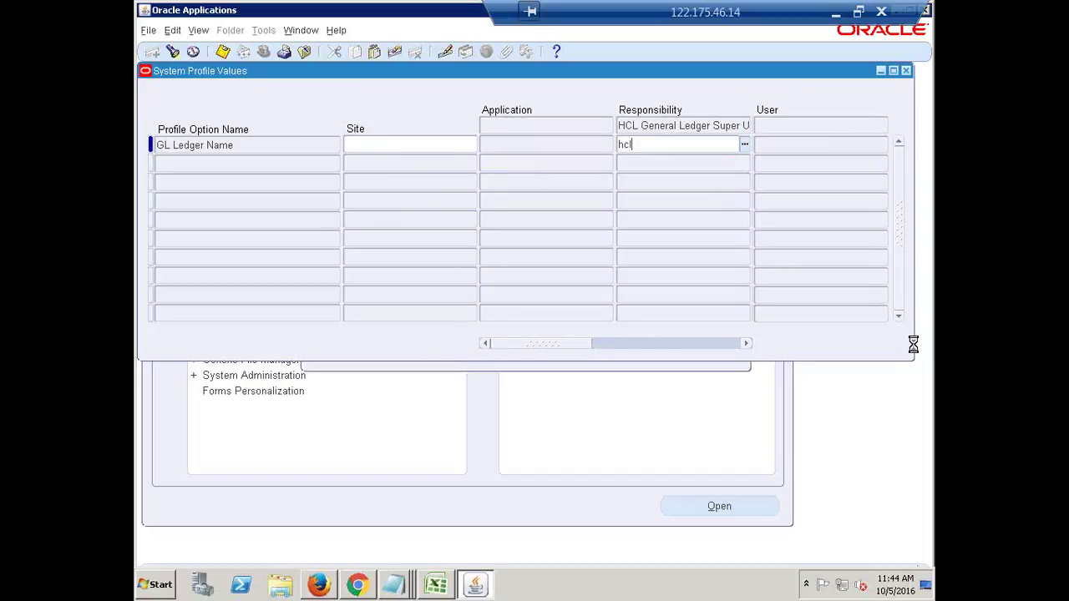
key(Tab)
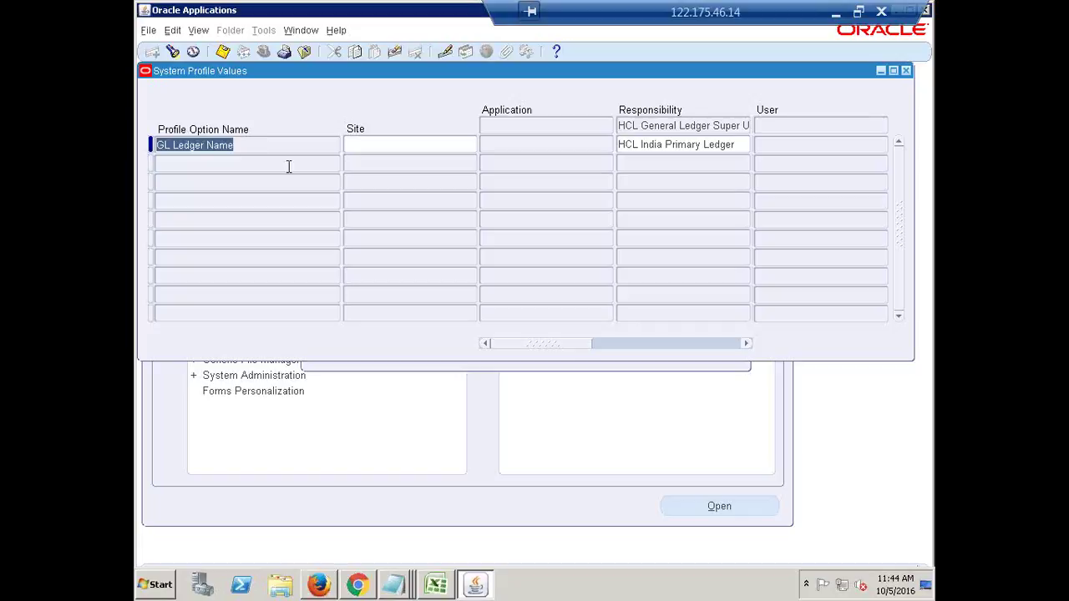
click(561, 146)
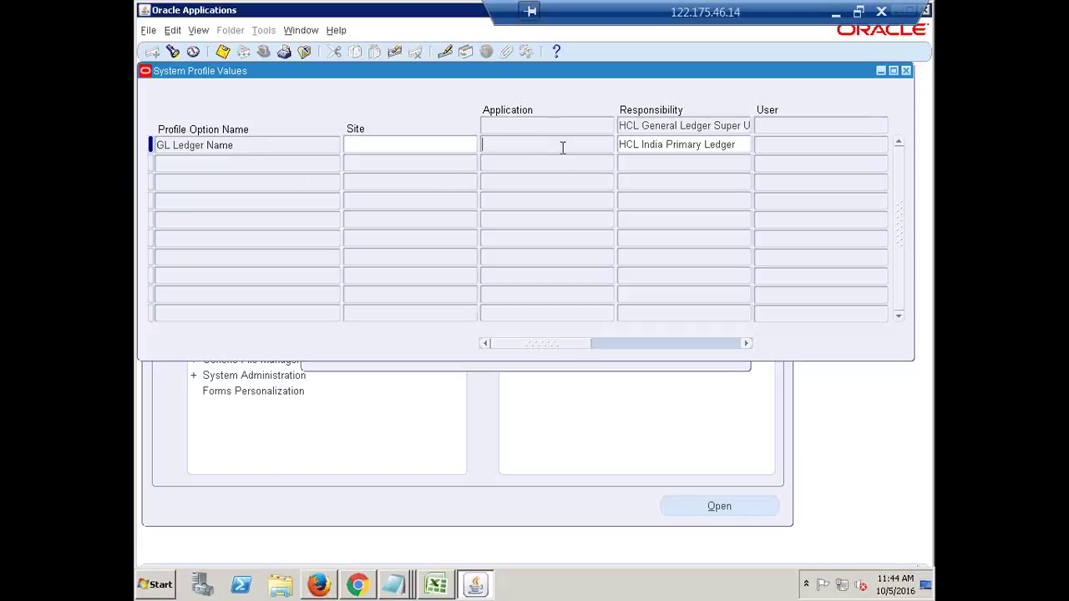
click(288, 146)
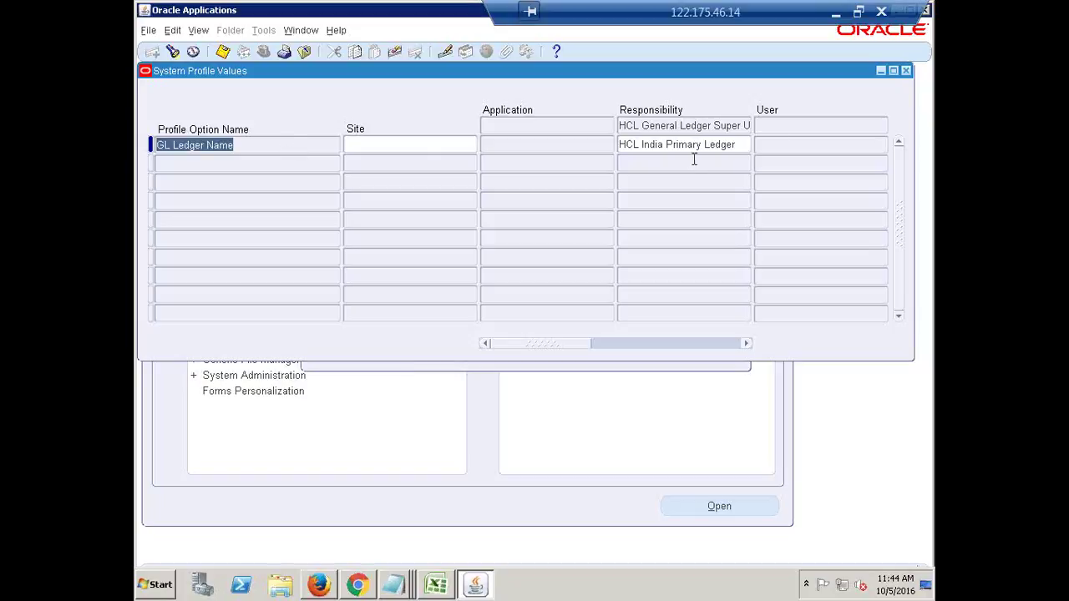
click(781, 143)
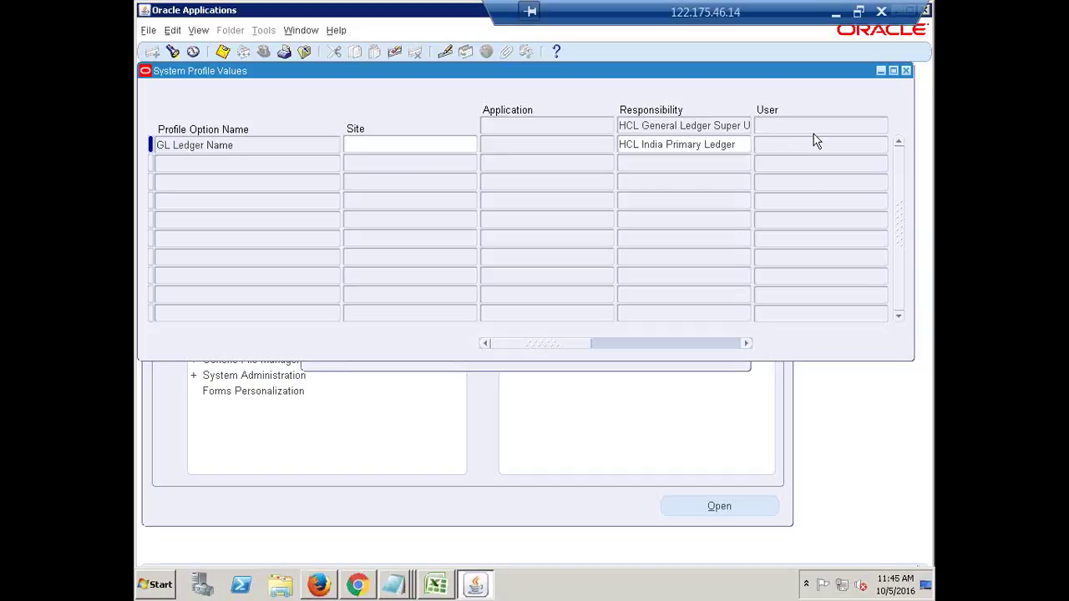
click(906, 75)
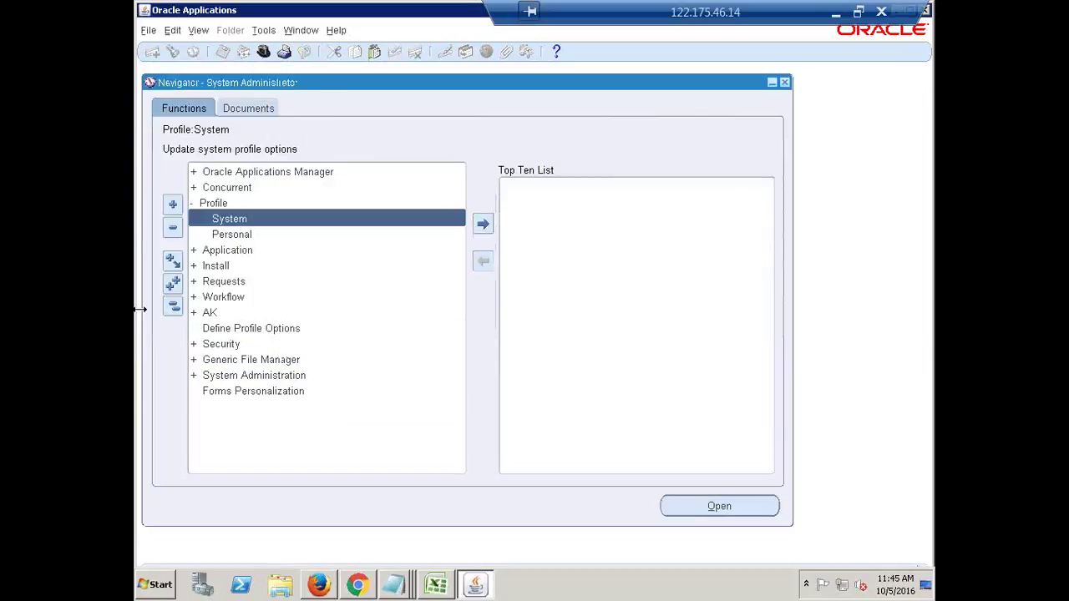
Collapse the Navigator function tree to top level and list the open Notepad windows.
click(176, 311)
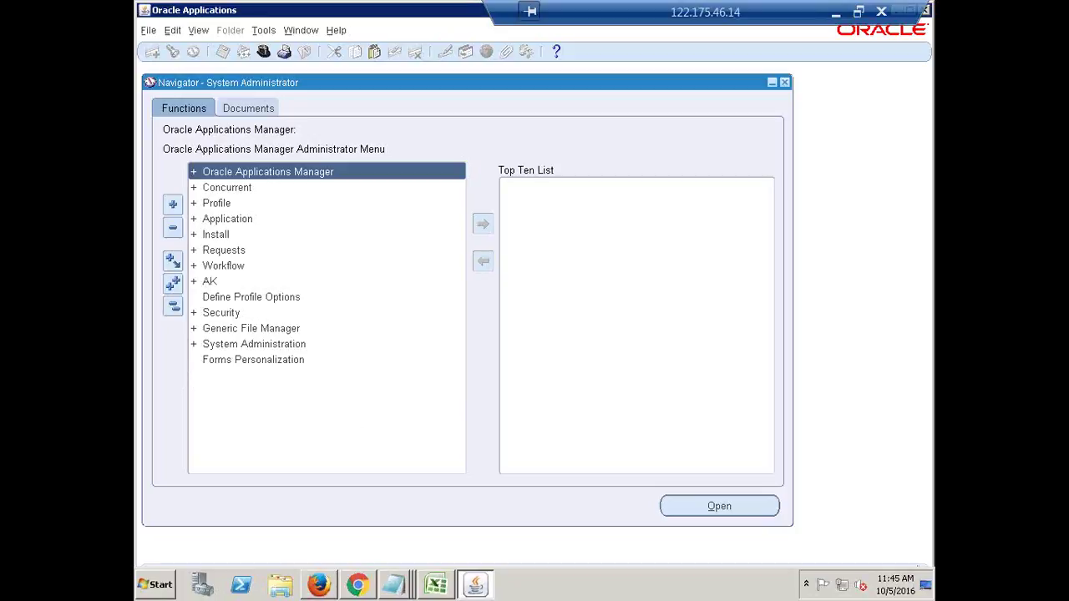
click(394, 588)
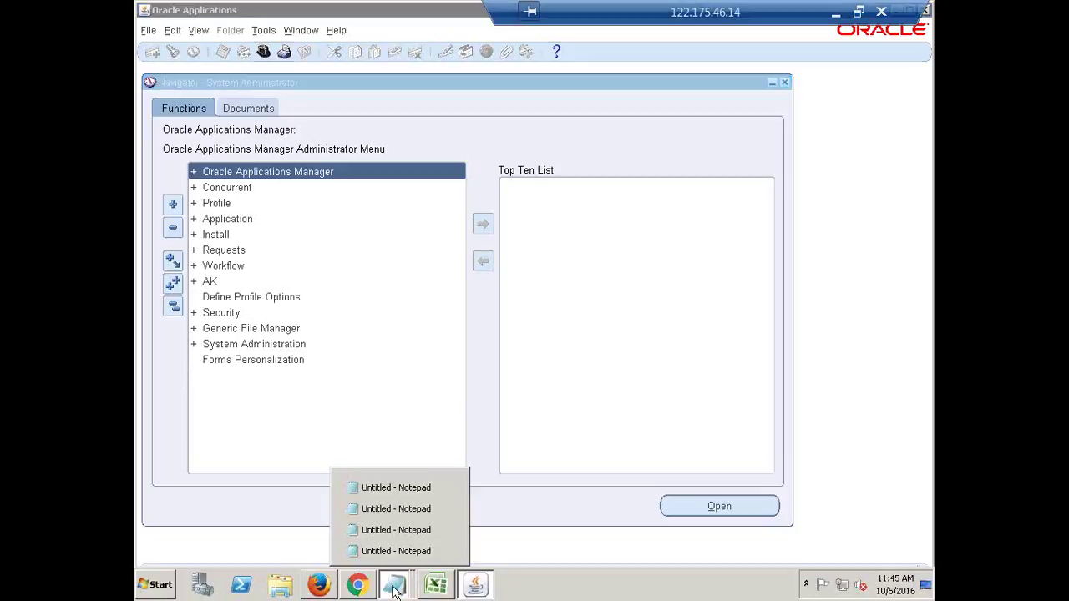
Add a 'Create User' heading followed by a 'Nav:' line to the Notepad setup notes.
click(416, 490)
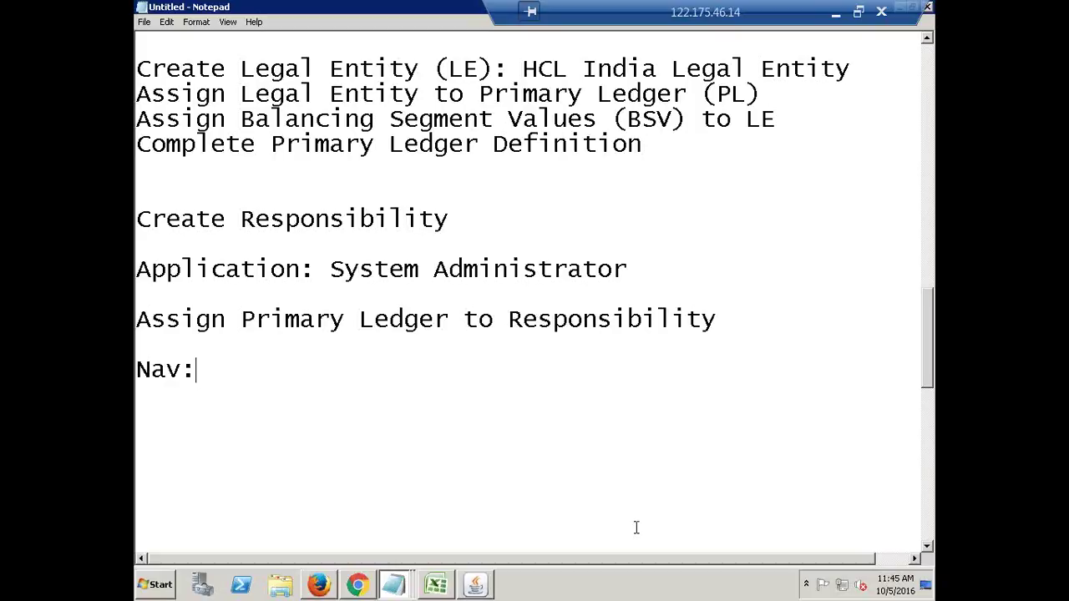
key(Return)
key(Return)
text(Create User)
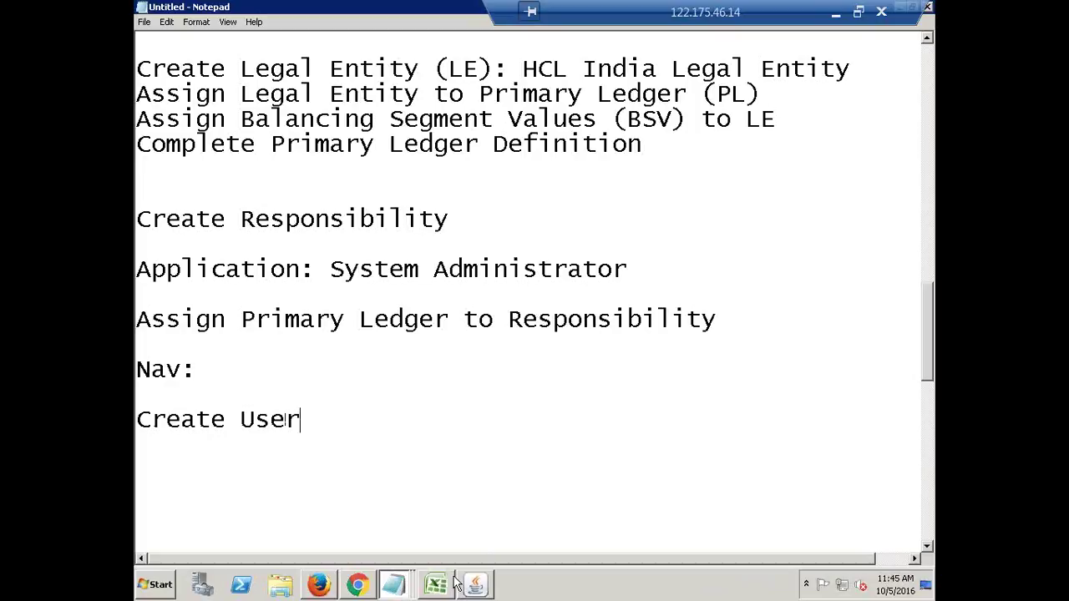
key(Return)
key(Return)
scroll(468, 534, down, 4)
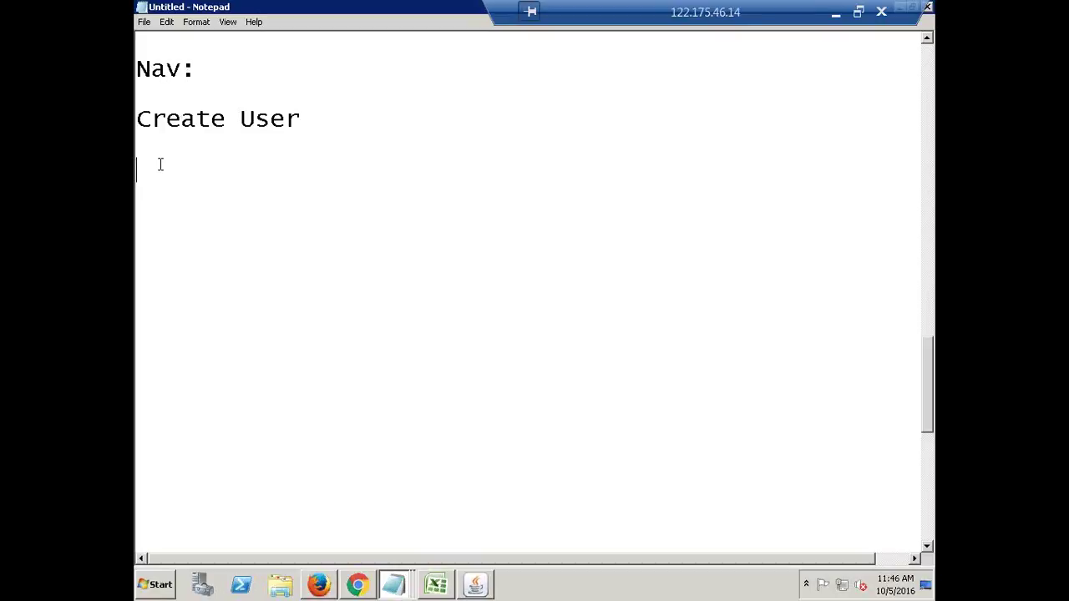
text(n)
key(BackSpace)
text(Na)
text(v:)
Select the Create User note, place the cursor after the second Nav:, and return to Oracle Applications.
drag(321, 119, 137, 120)
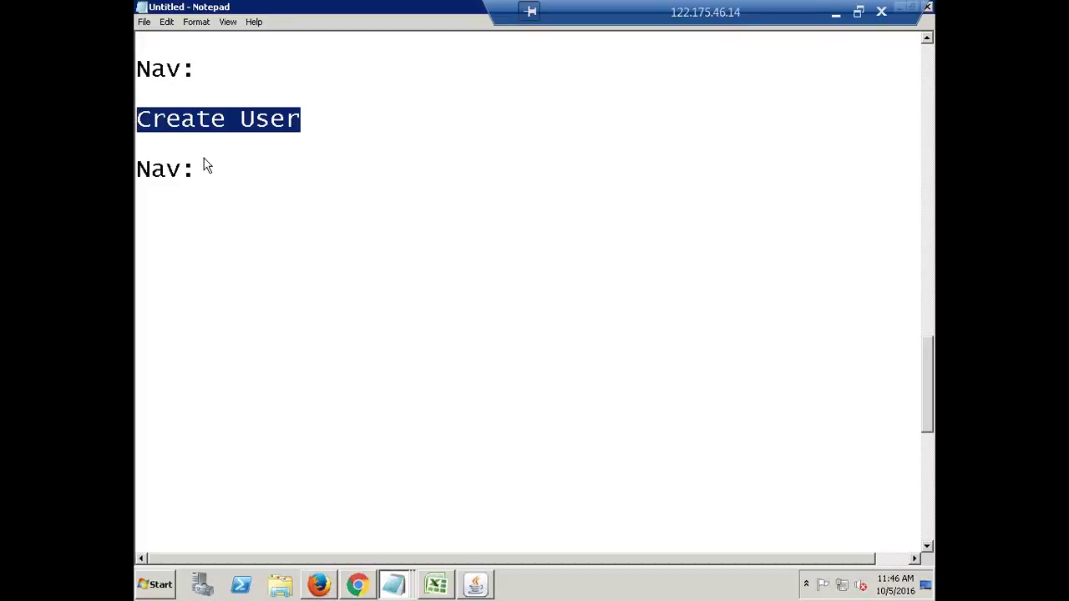
click(246, 173)
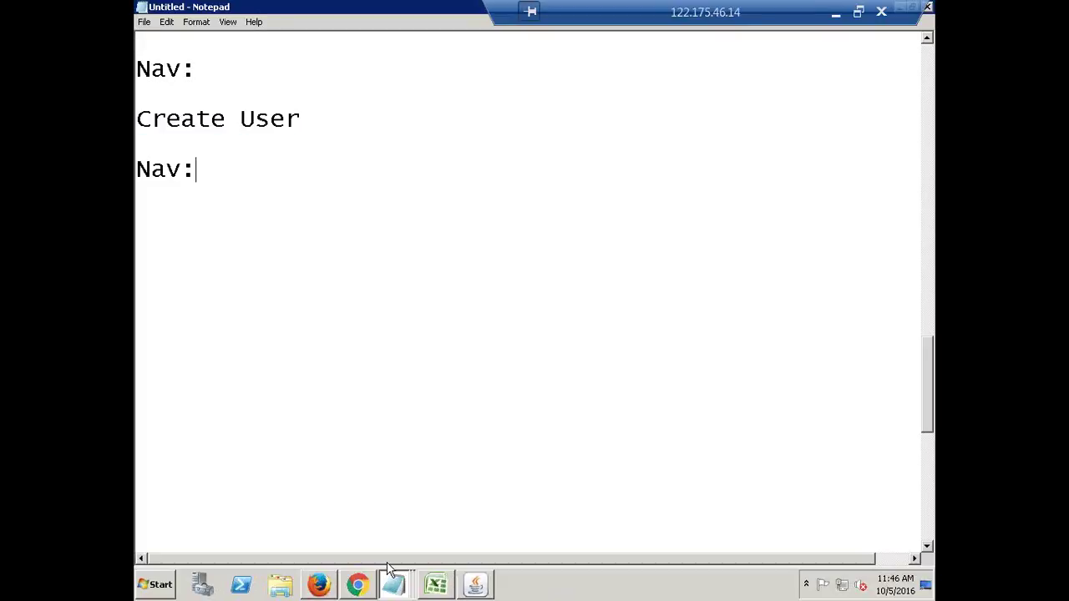
click(482, 590)
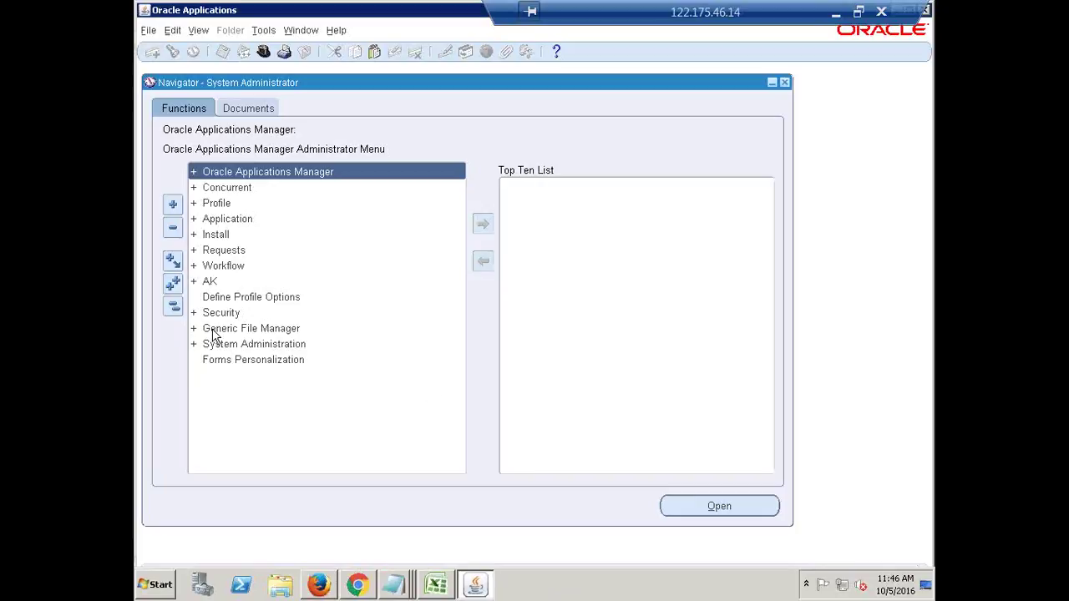
Collapse the Navigator, then expand Security and User to reveal Define and Monitor.
click(218, 314)
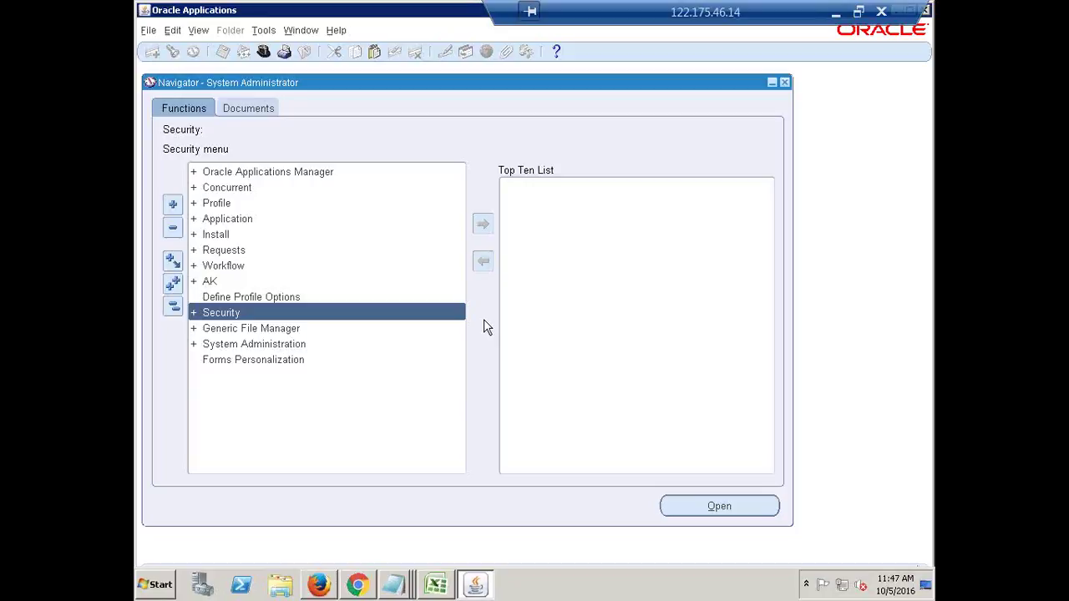
click(173, 306)
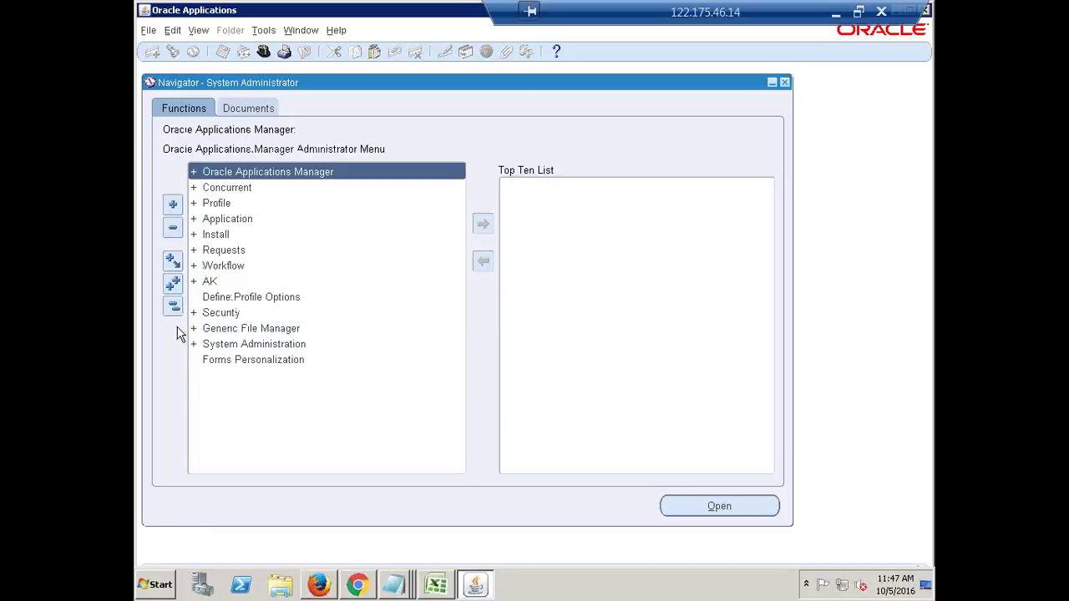
double_click(220, 316)
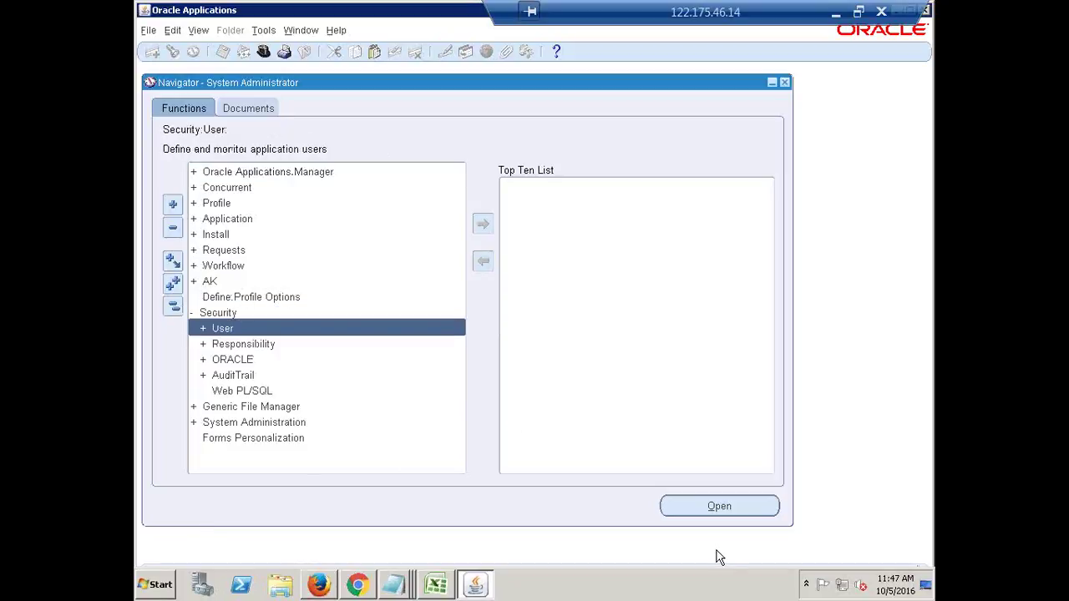
key(Return)
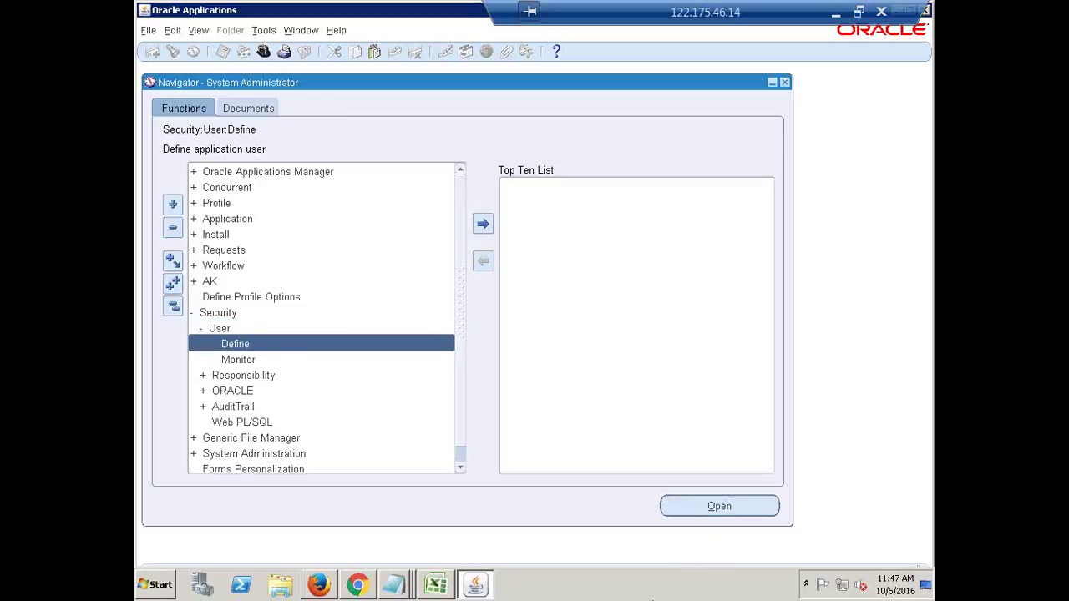
click(388, 589)
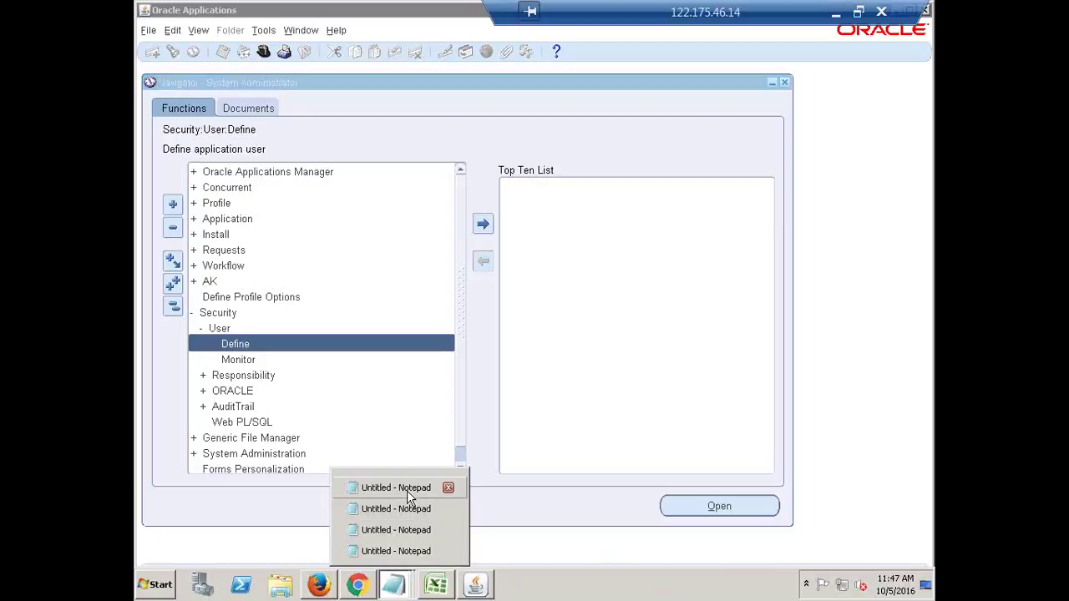
Type 'Security->User->Define' after the Create User Nav: label in the Notepad notes.
click(409, 502)
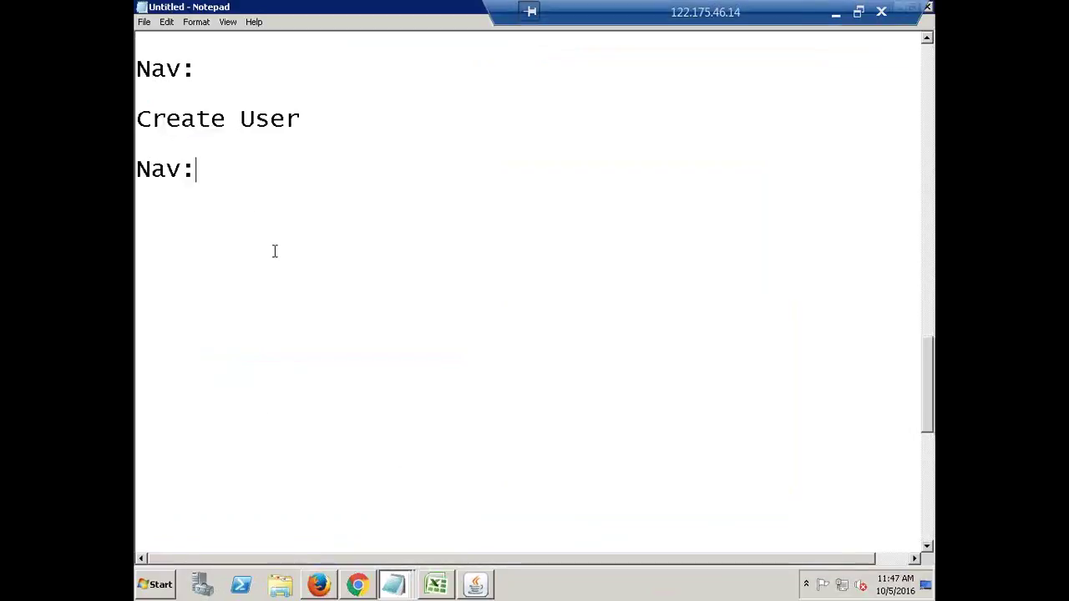
text(Secur)
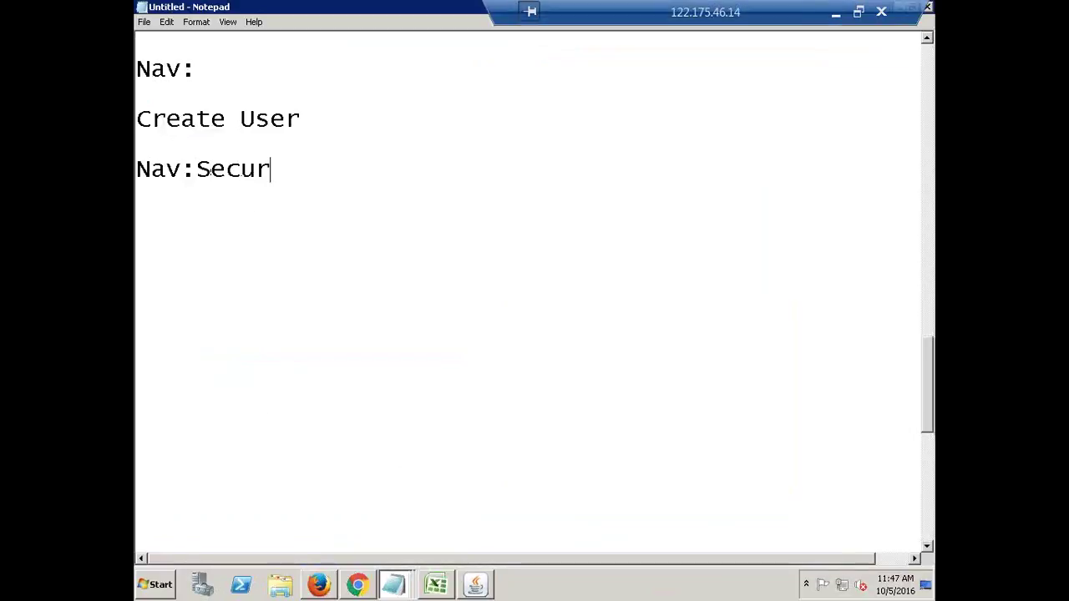
text(ity->U)
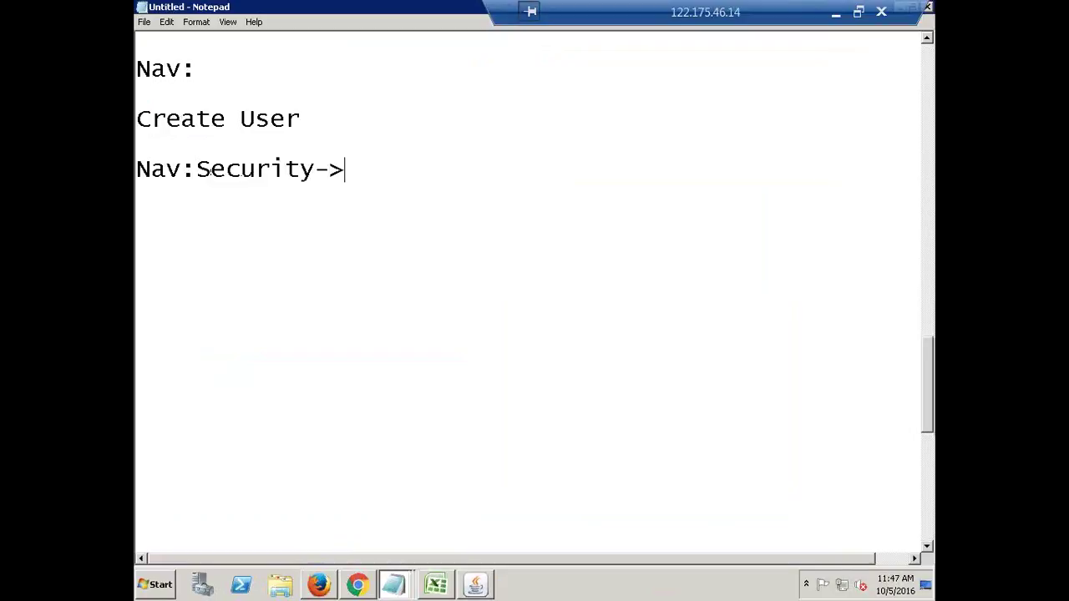
text(ser-)
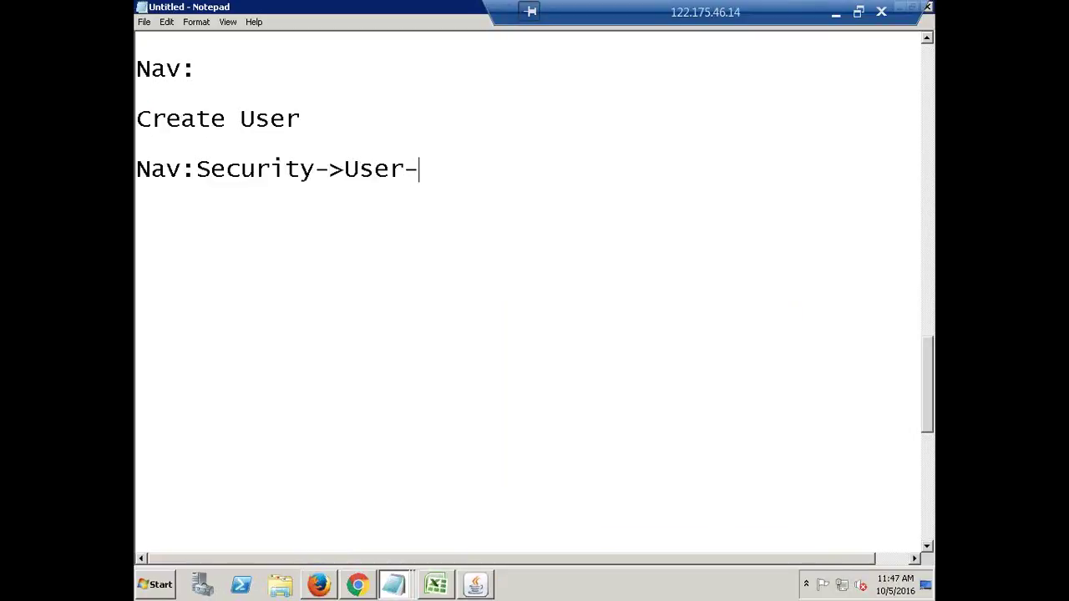
text(>Define)
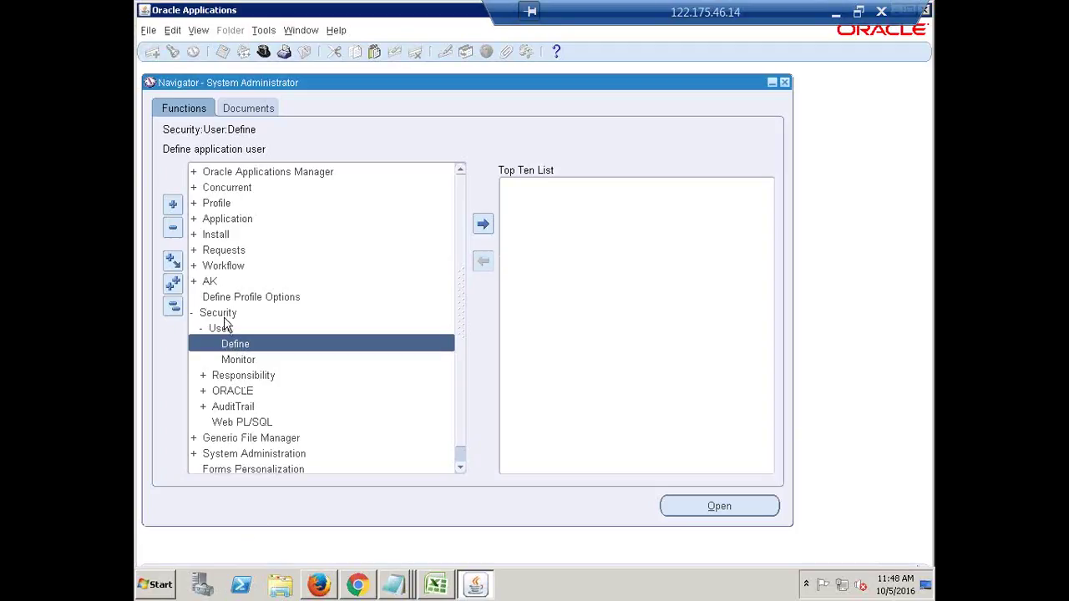
Open the Users form from Security > User > Define and move it down and right.
double_click(238, 346)
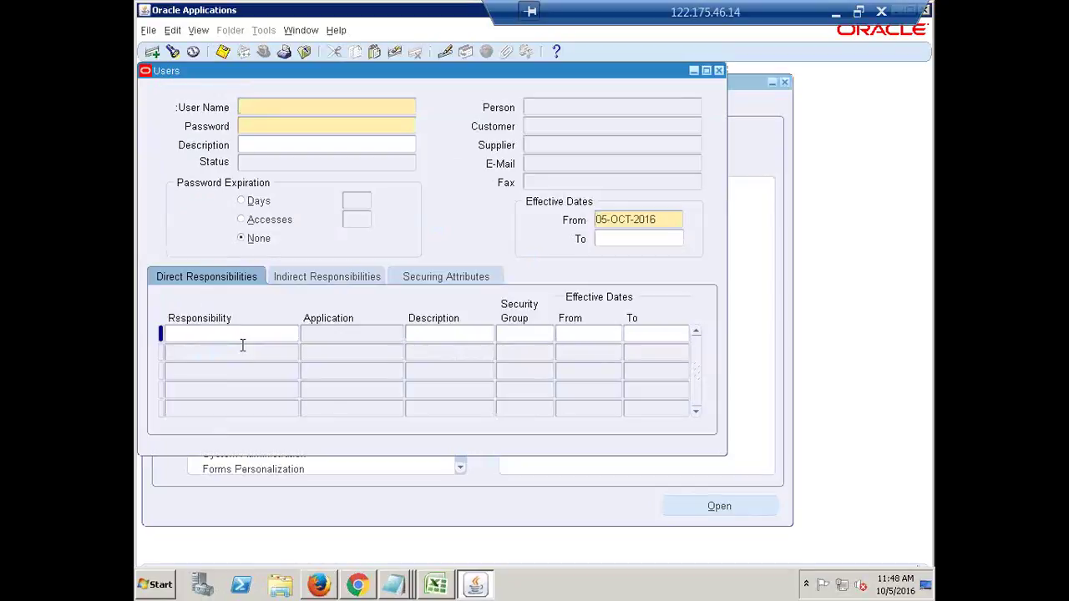
drag(354, 76, 437, 108)
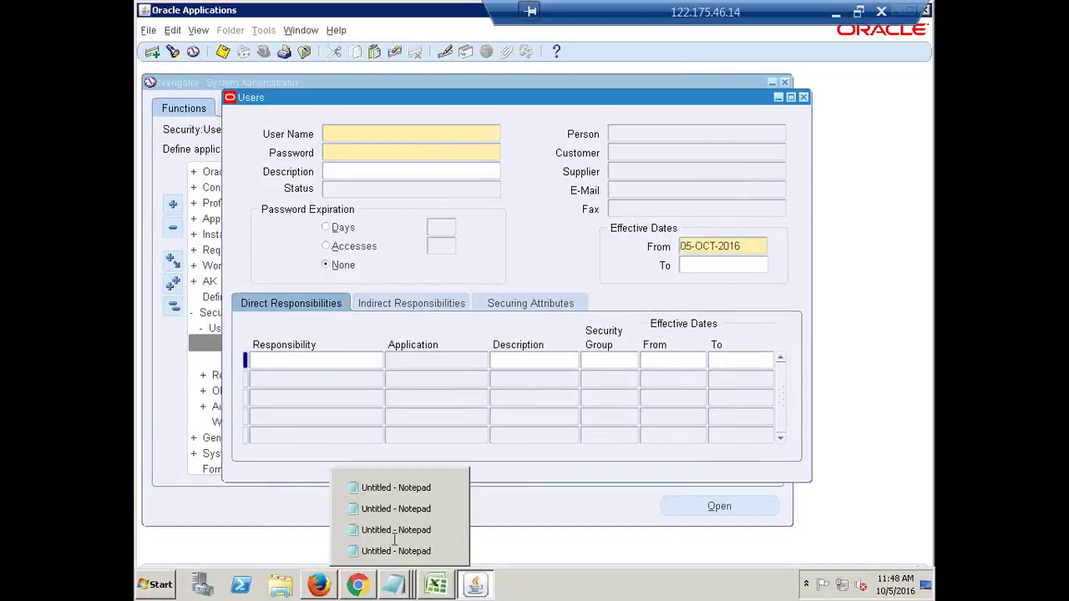
click(392, 589)
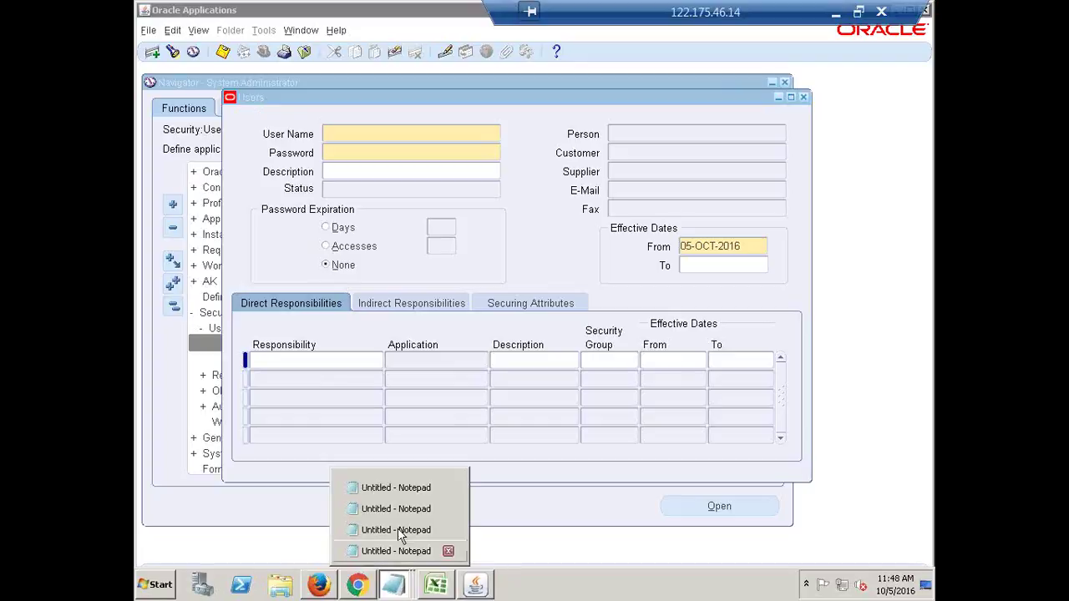
click(400, 485)
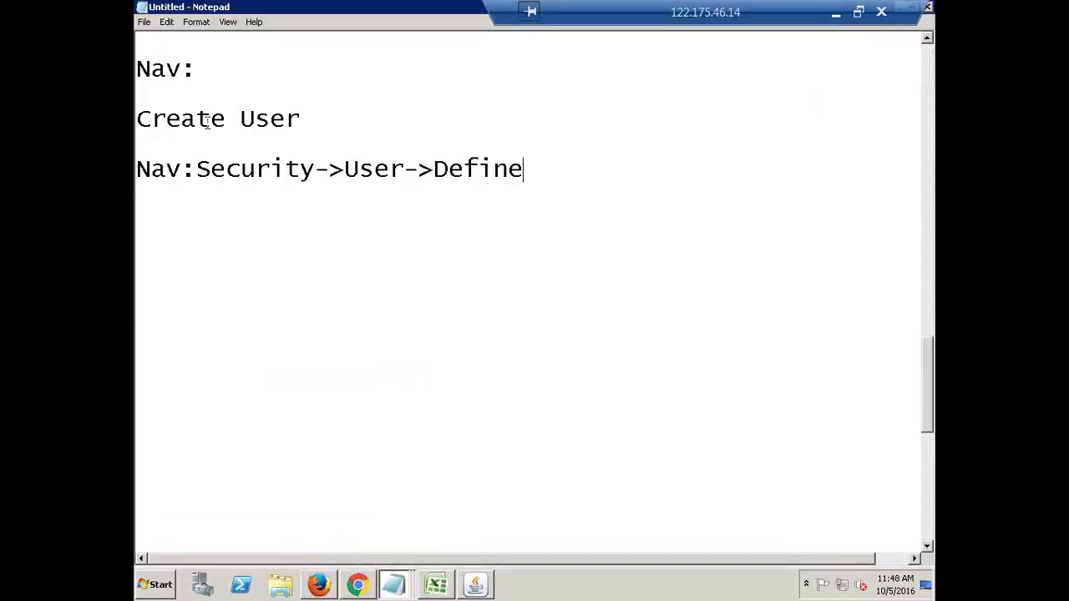
scroll(226, 119, up, 1)
scroll(281, 273, down, 1)
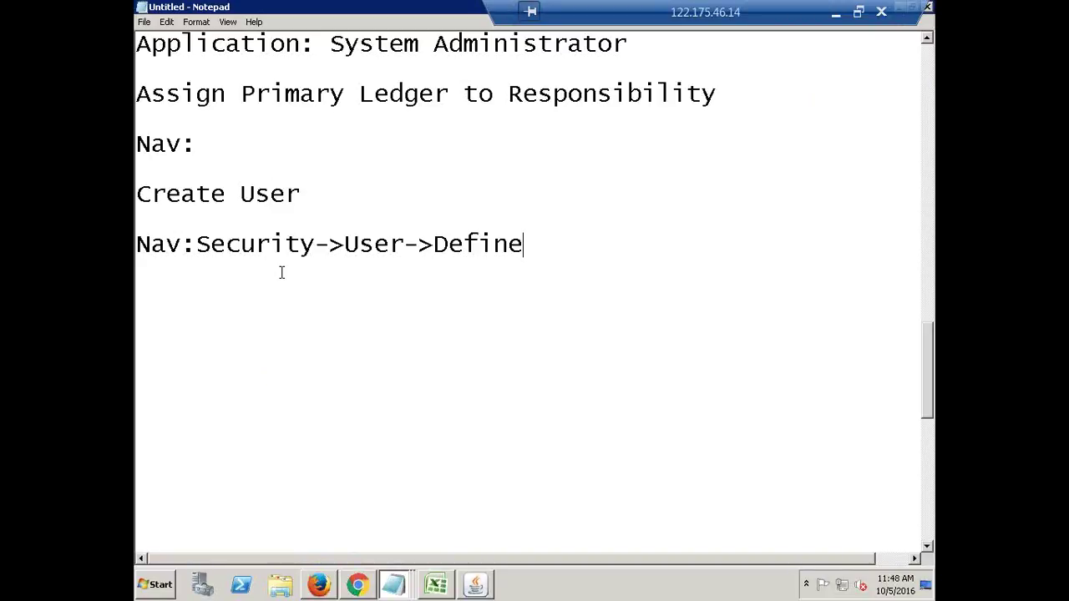
scroll(282, 272, up, 4)
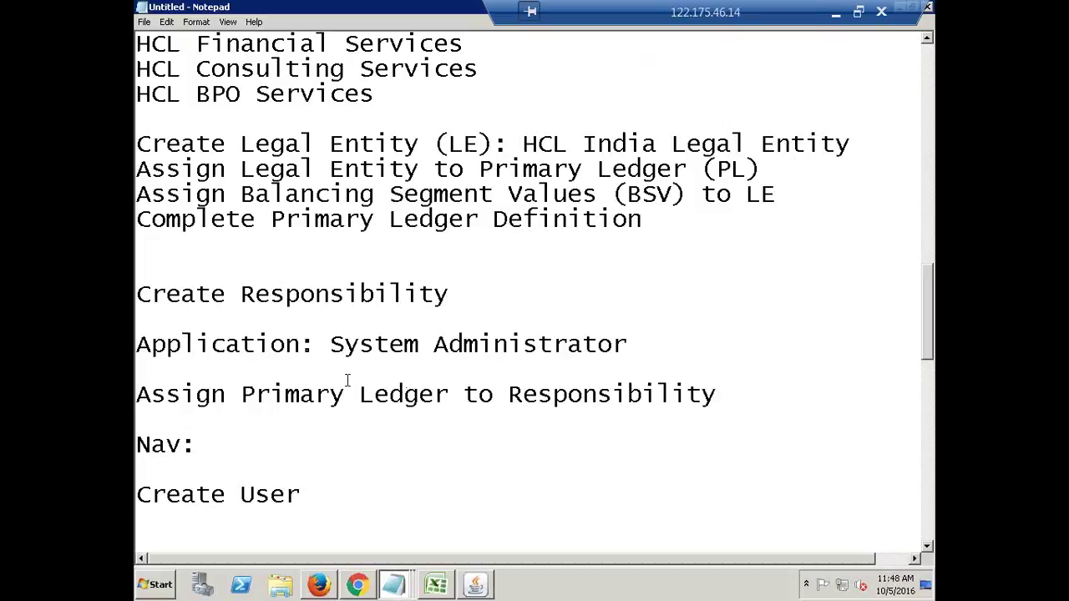
scroll(346, 380, up, 4)
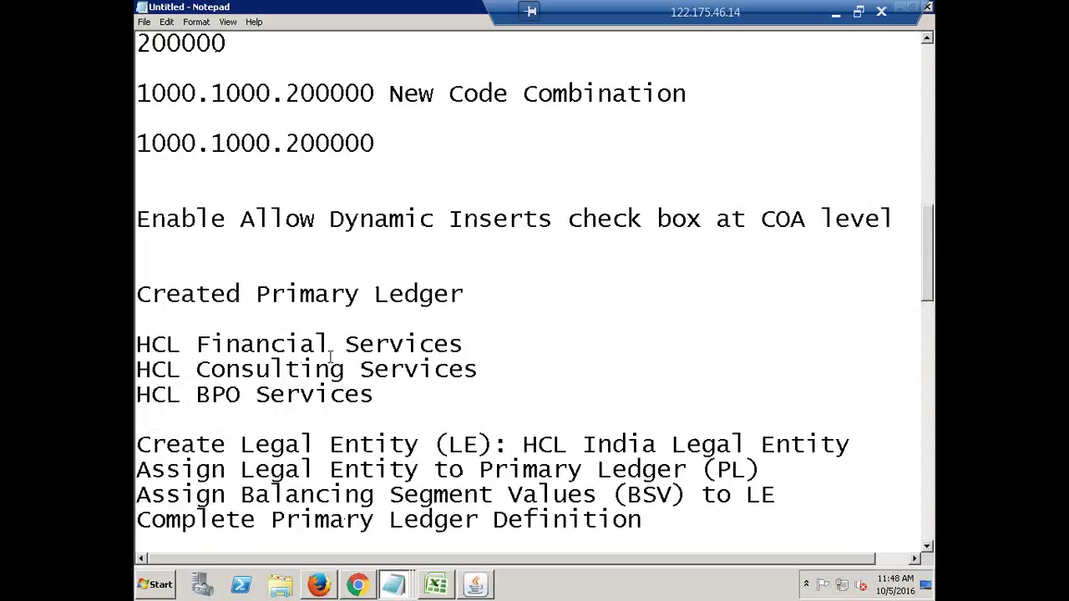
scroll(314, 326, down, 1)
scroll(314, 325, down, 2)
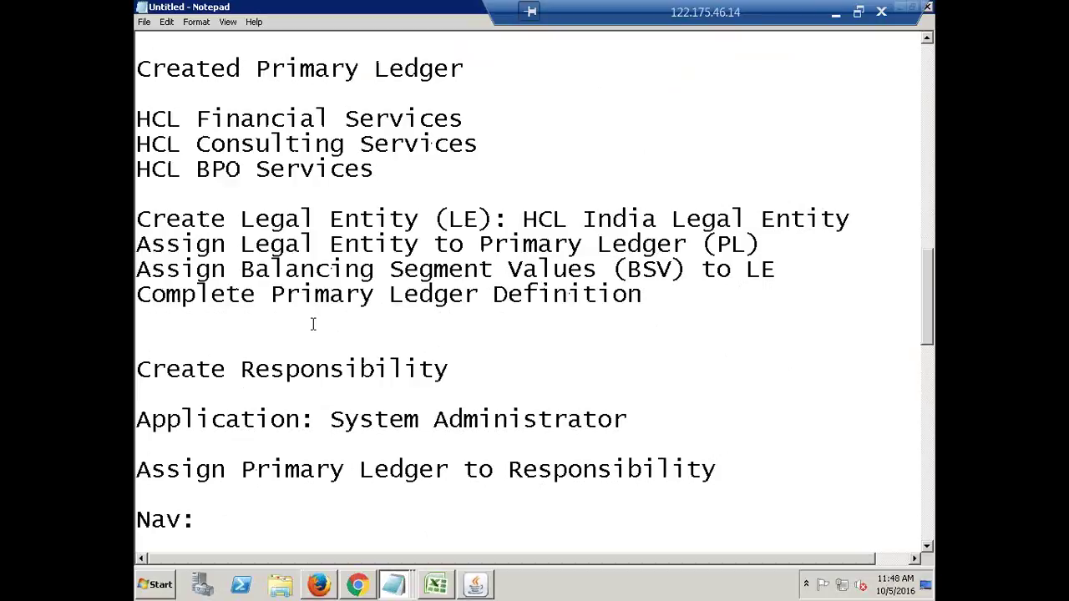
scroll(313, 324, up, 4)
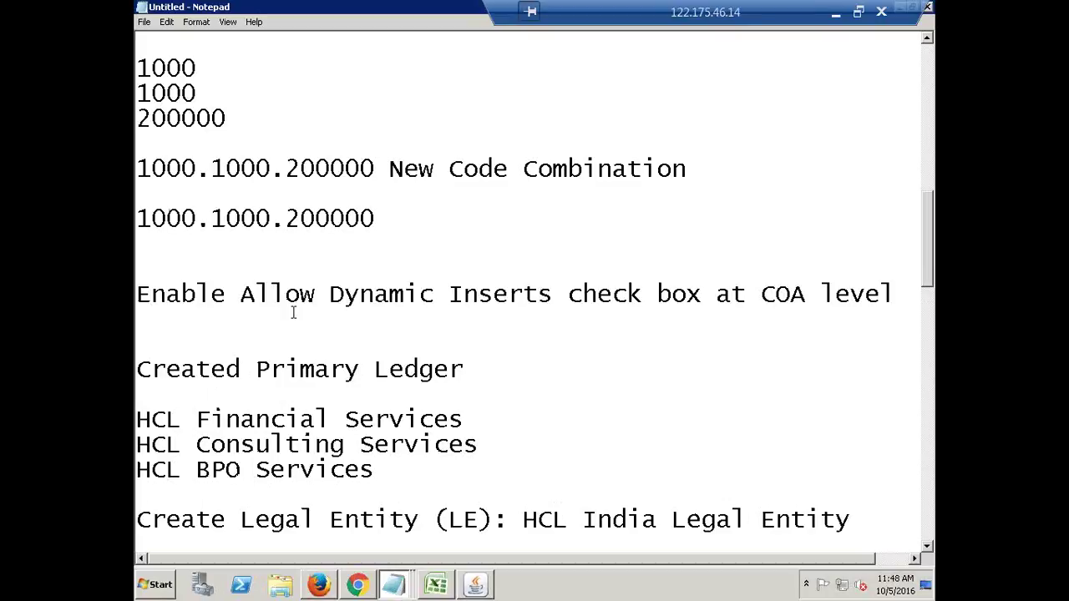
scroll(293, 313, down, 1)
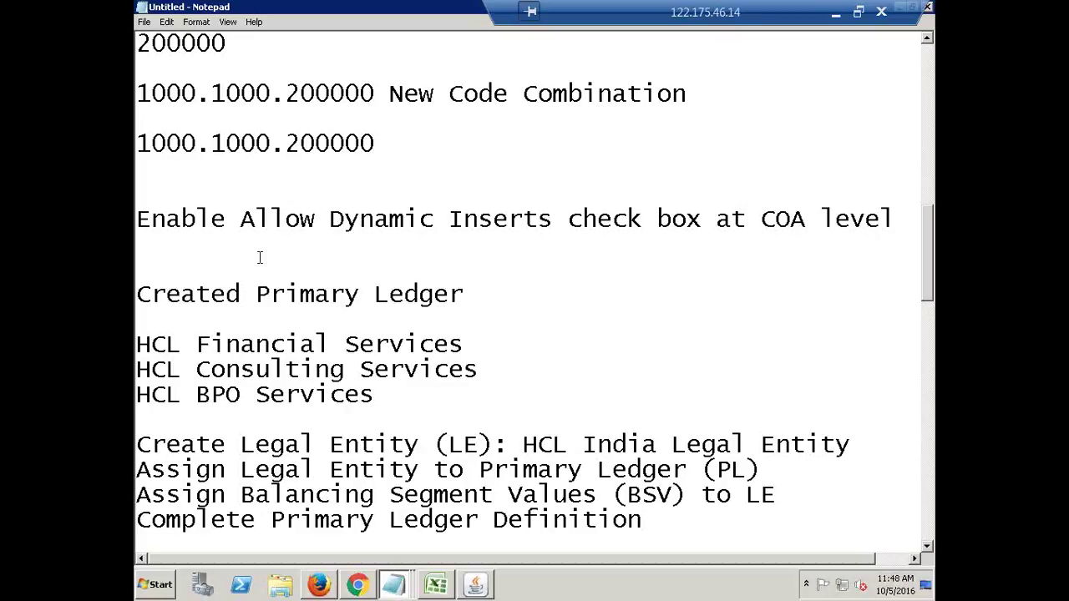
scroll(259, 257, down, 7)
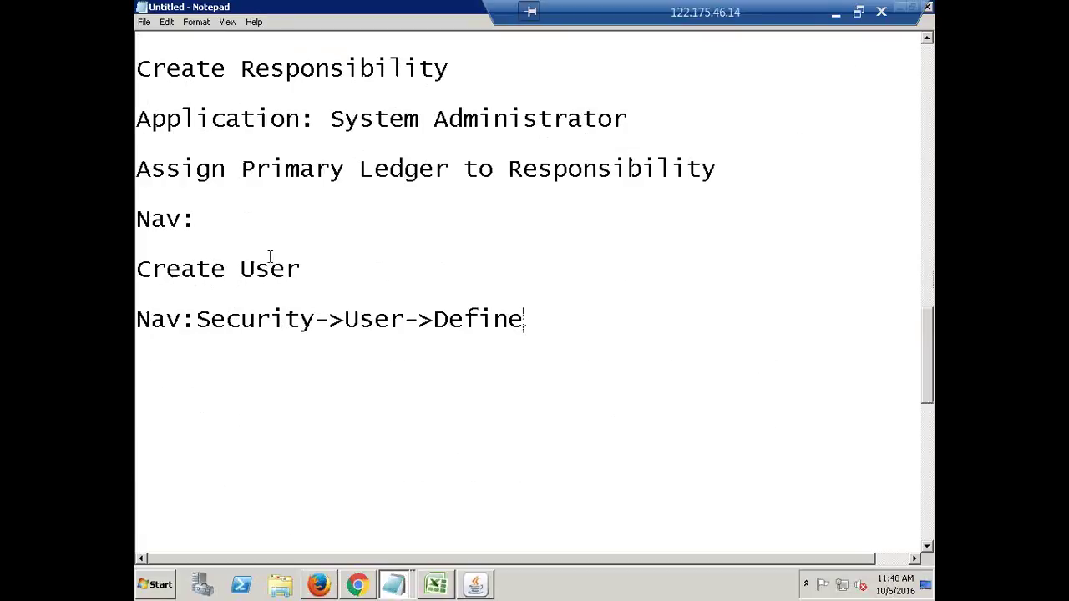
scroll(303, 293, down, 5)
scroll(474, 255, up, 8)
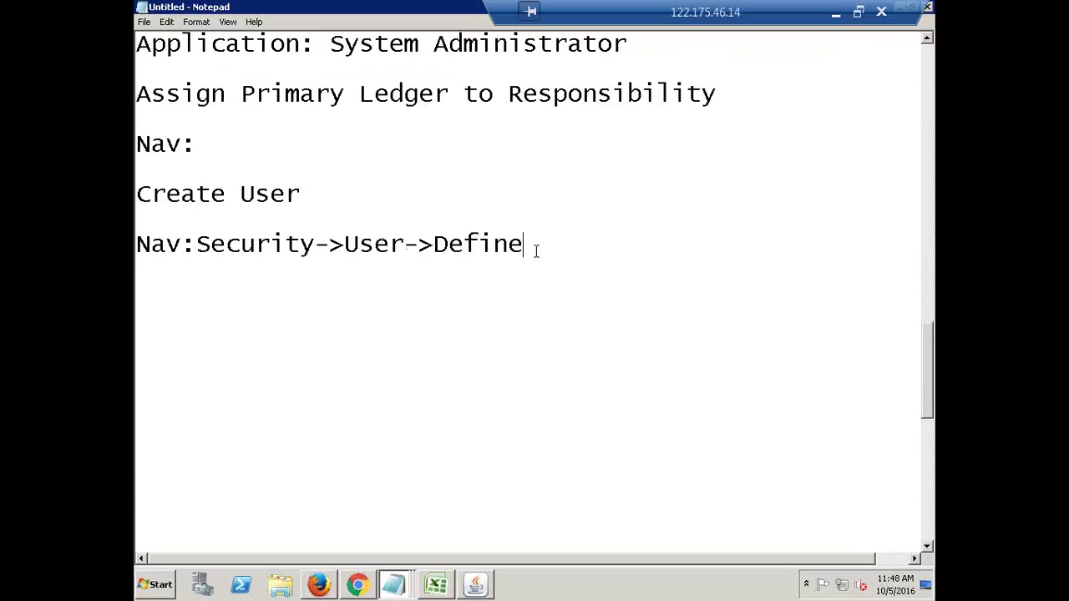
click(473, 583)
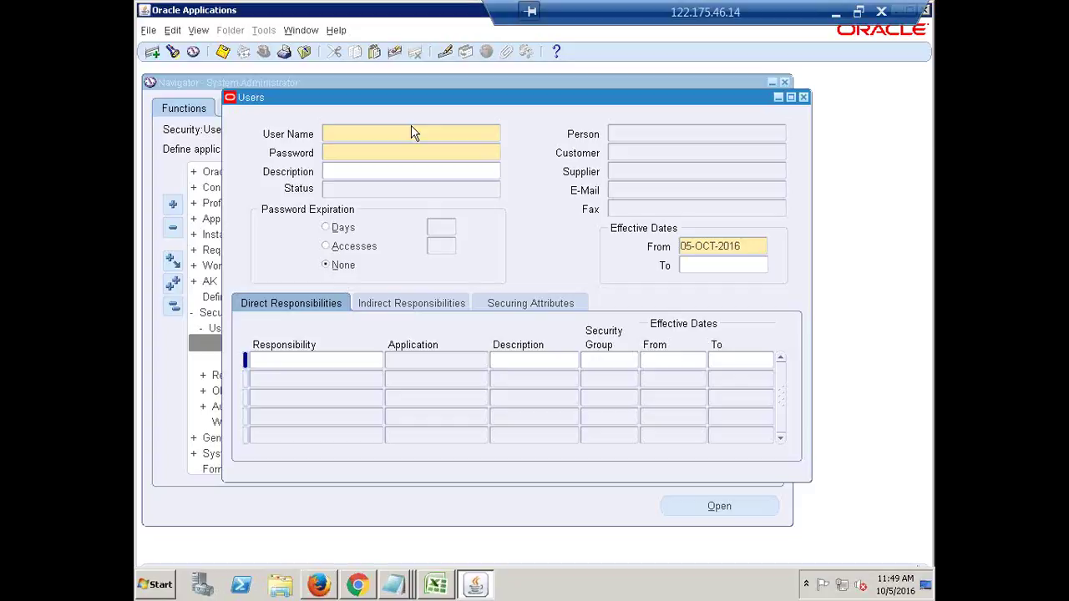
Enter HCL as the User Name in the Users form.
text(HCL)
key(Tab)
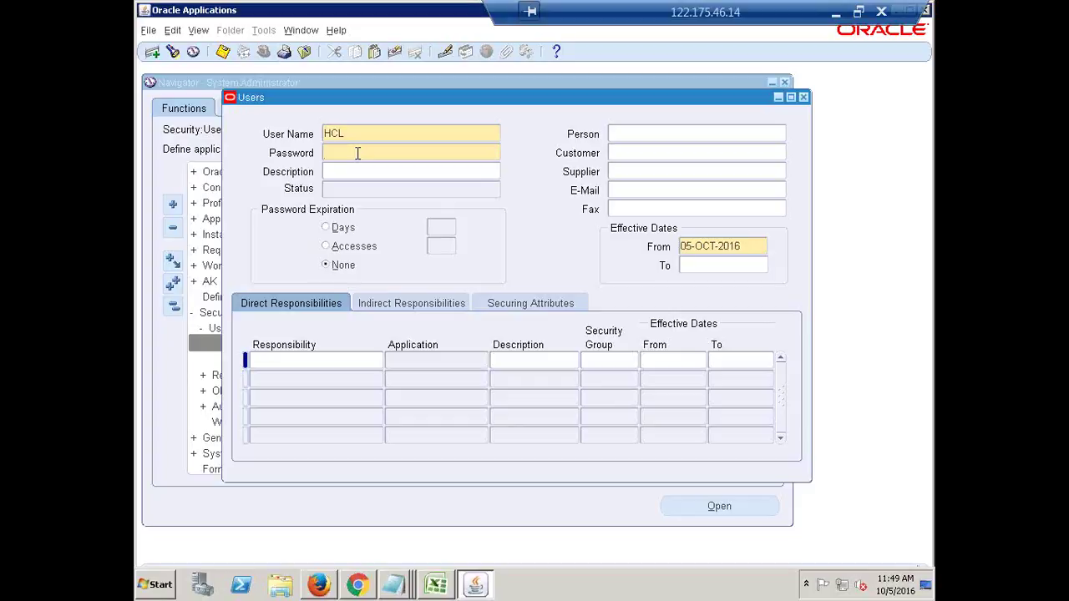
Enter the user's password and re-enter it to confirm, making HCL Active.
text(******)
key(Tab)
text(******)
key(Tab)
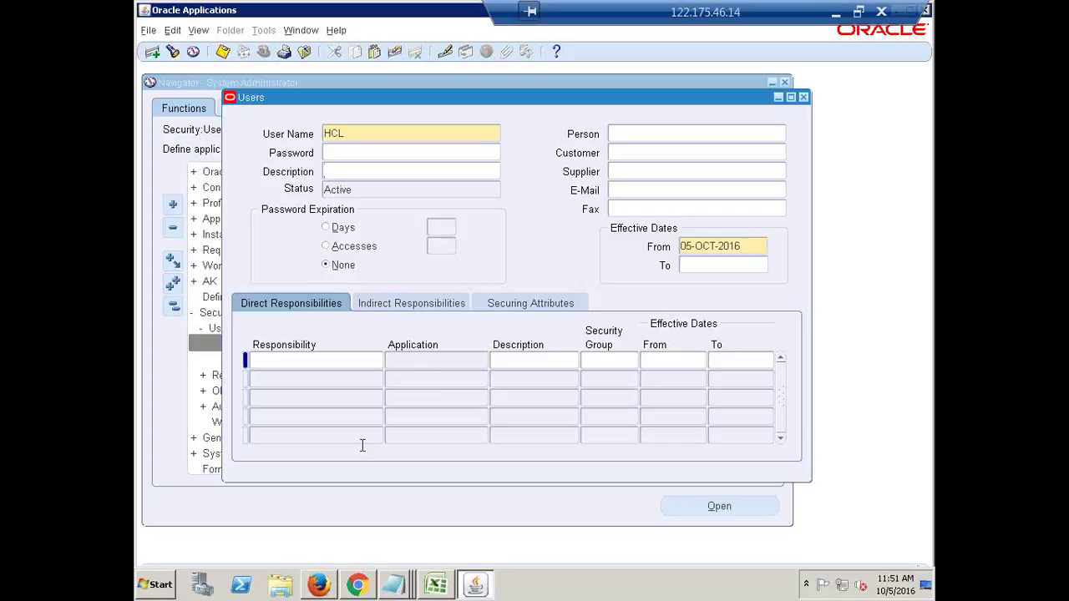
Assign HCL General Ledger Super User as the first responsibility by searching 'hcl'.
click(276, 363)
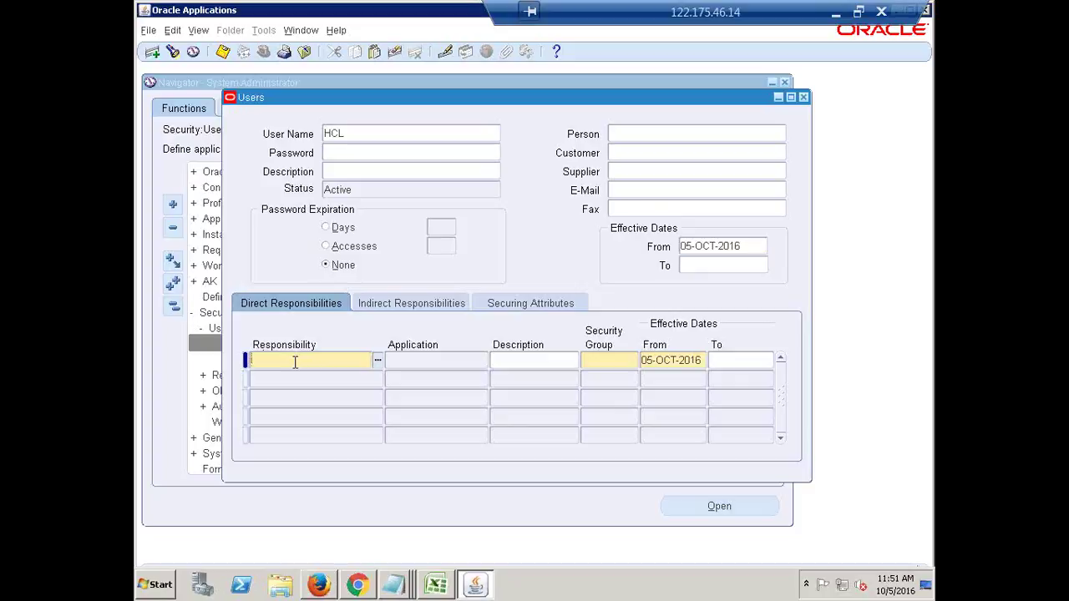
text(hcl)
key(Tab)
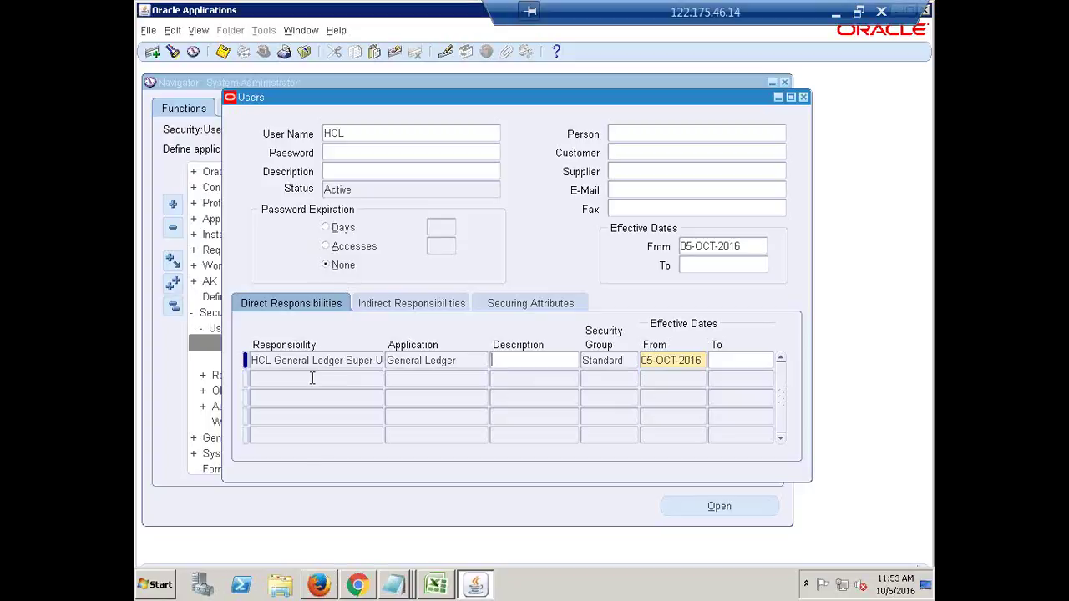
Add System Administrator as HCL's second responsibility and save the user record.
click(313, 378)
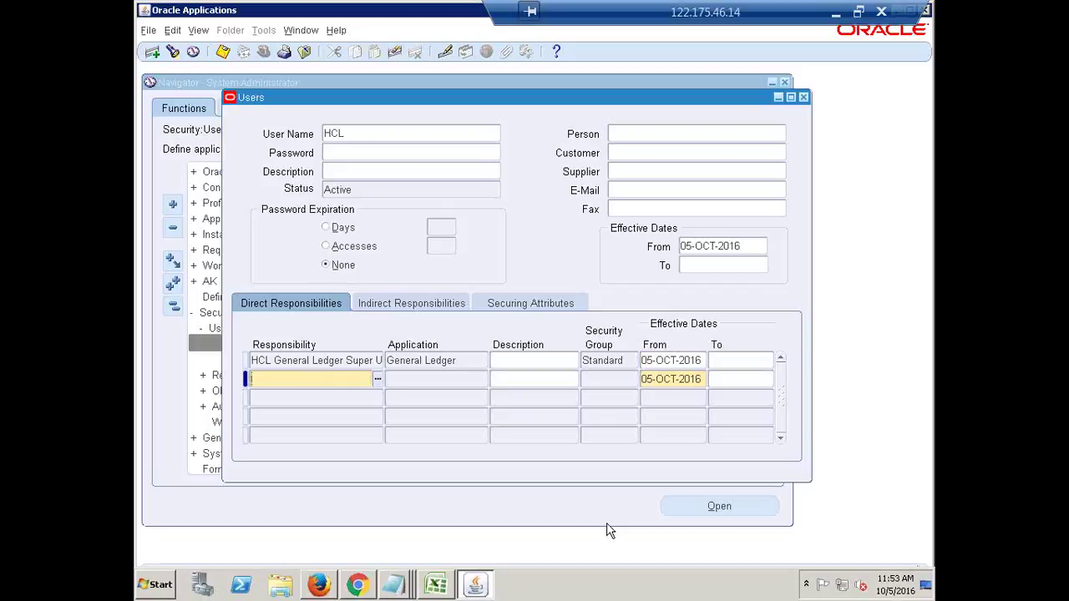
text(system administrator)
key(Tab)
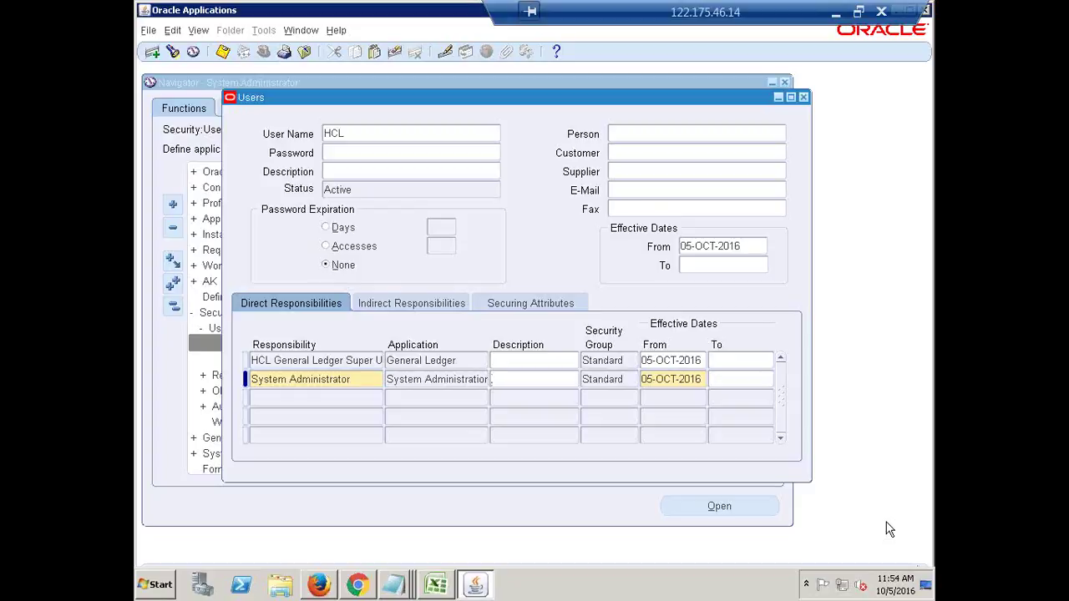
key(ctrl+s)
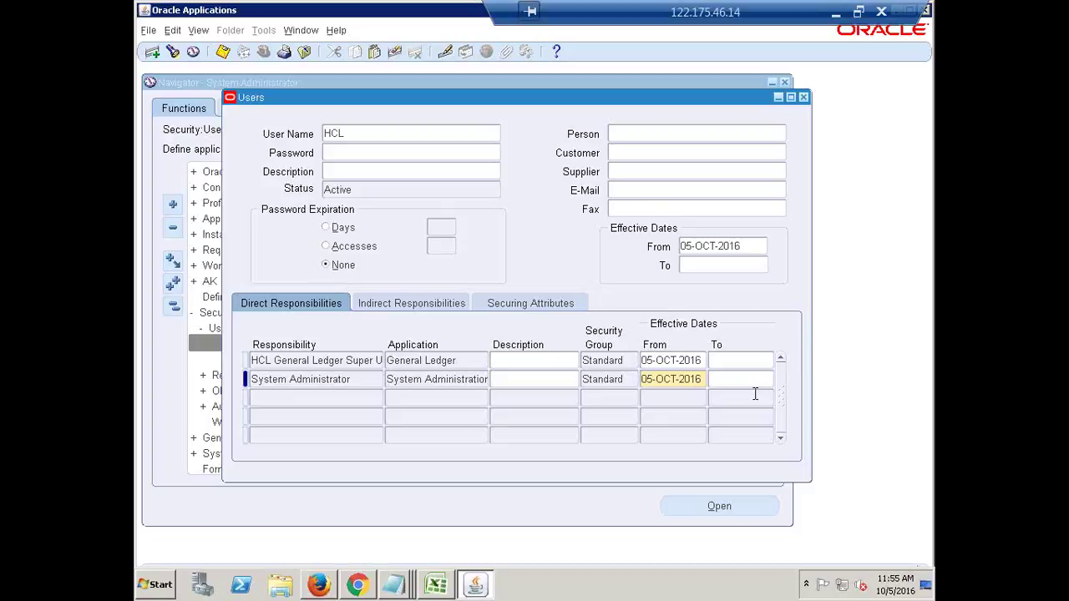
Check HCL's Indirect Responsibilities, Securing Attributes and Direct Responsibilities tabs, ending on Indirect Responsibilities.
click(353, 133)
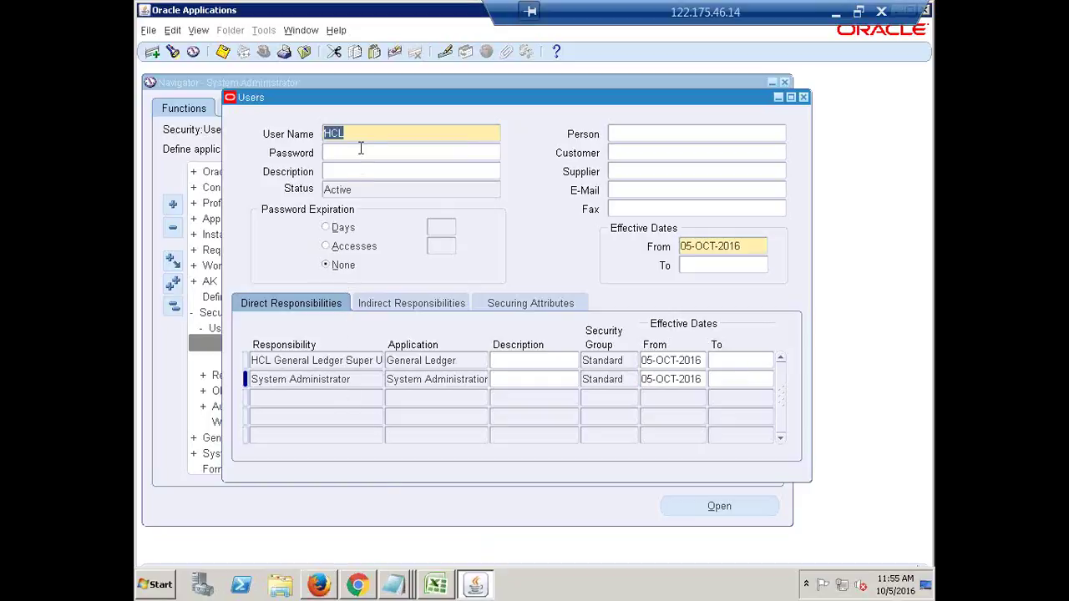
click(352, 381)
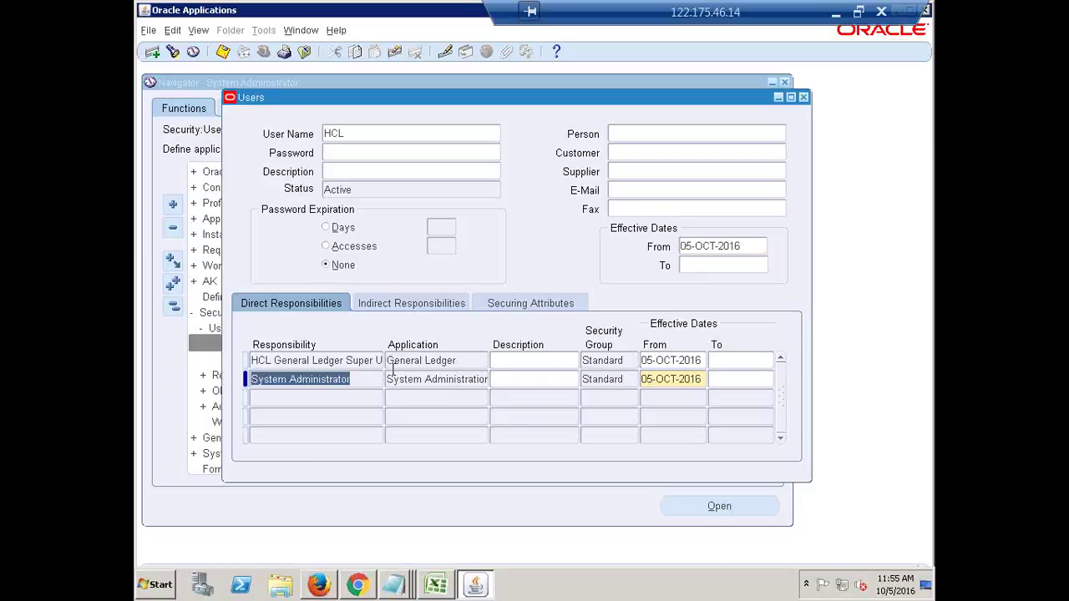
click(399, 306)
click(521, 304)
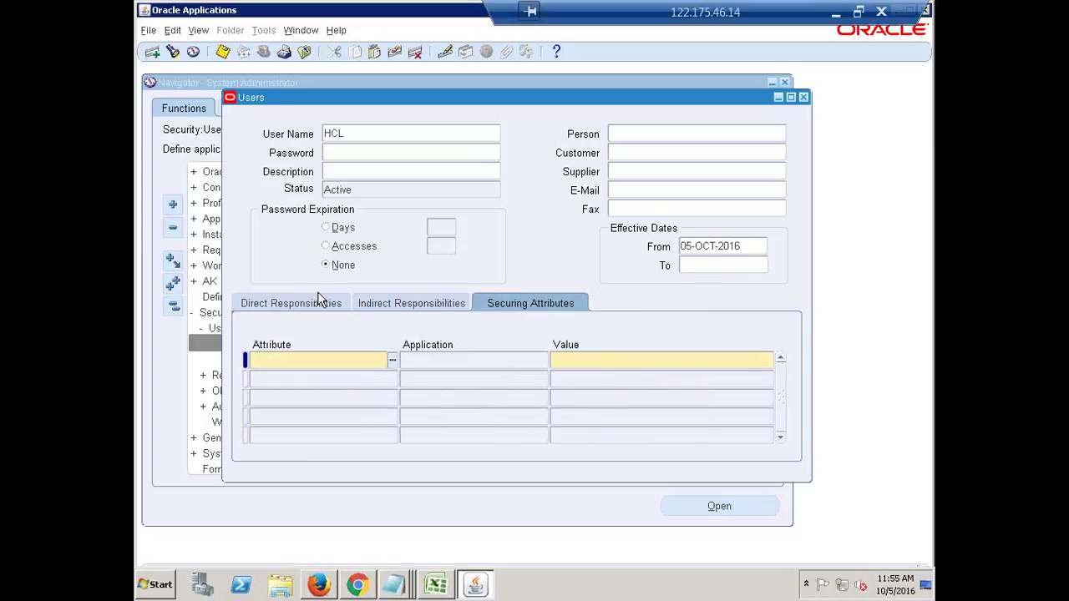
click(318, 303)
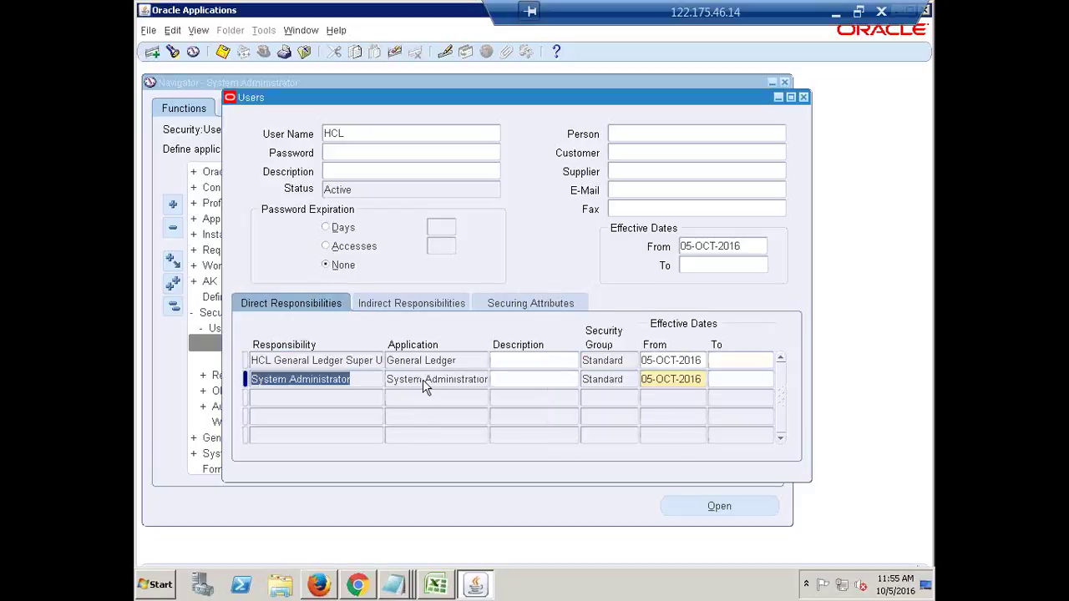
click(397, 304)
click(344, 132)
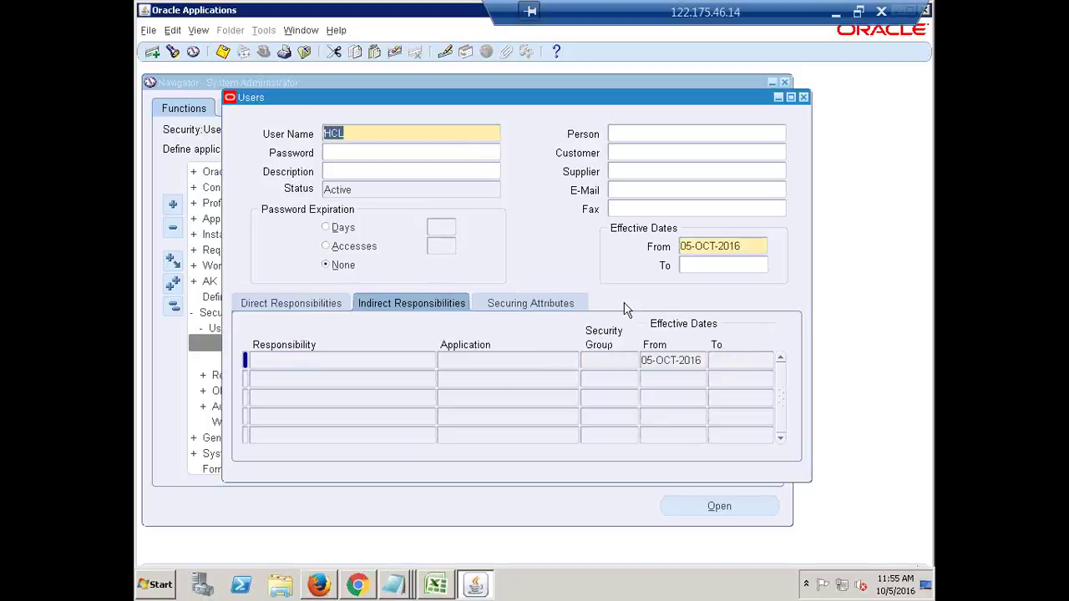
Close the Users form, exit Oracle Applications, and return to the E-Business Suite browser window.
click(804, 98)
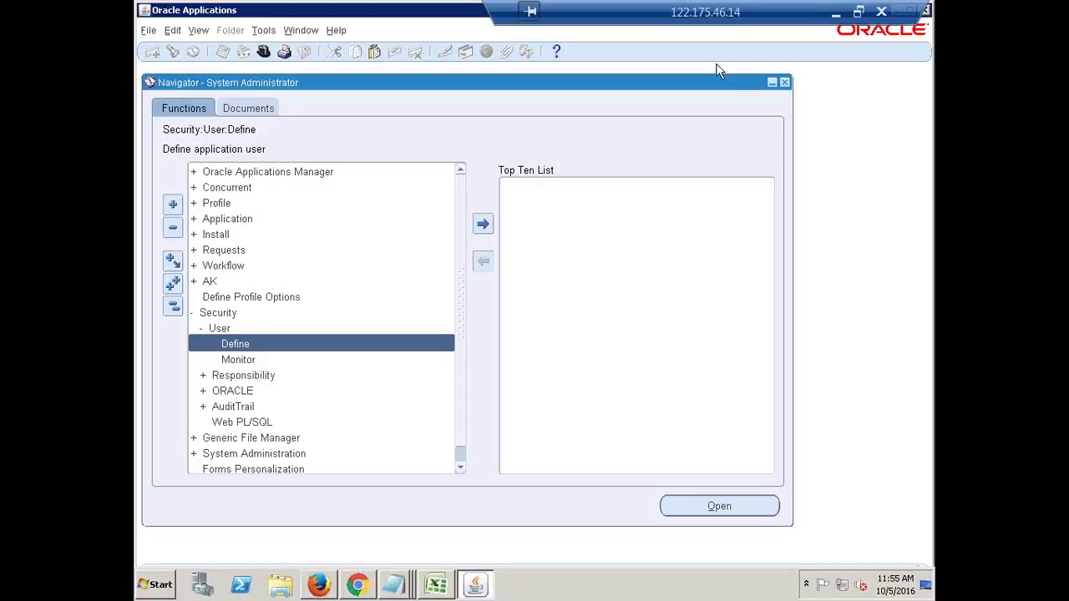
click(785, 83)
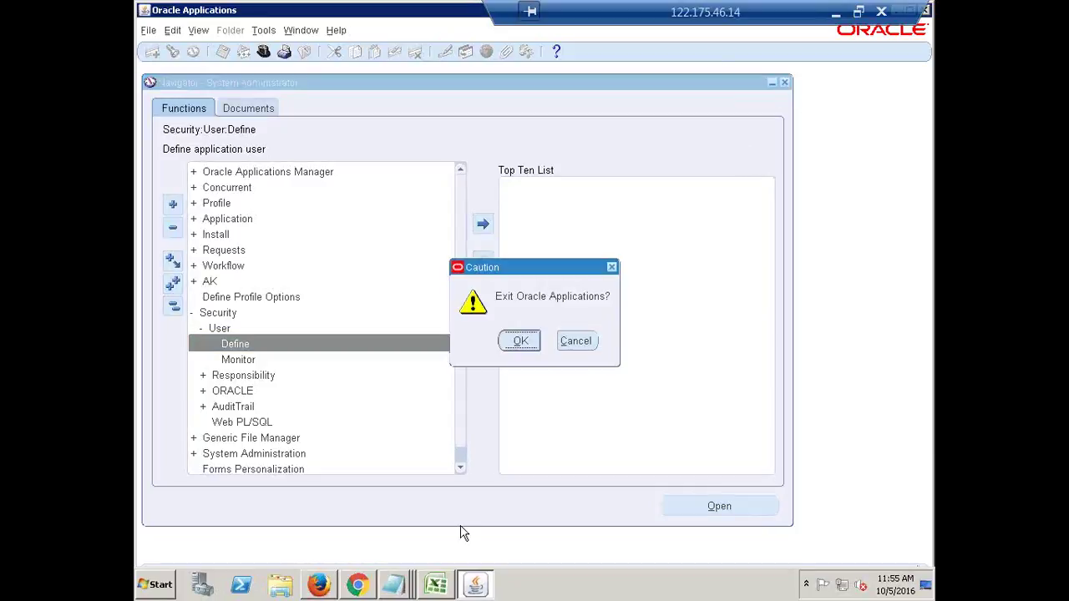
click(515, 343)
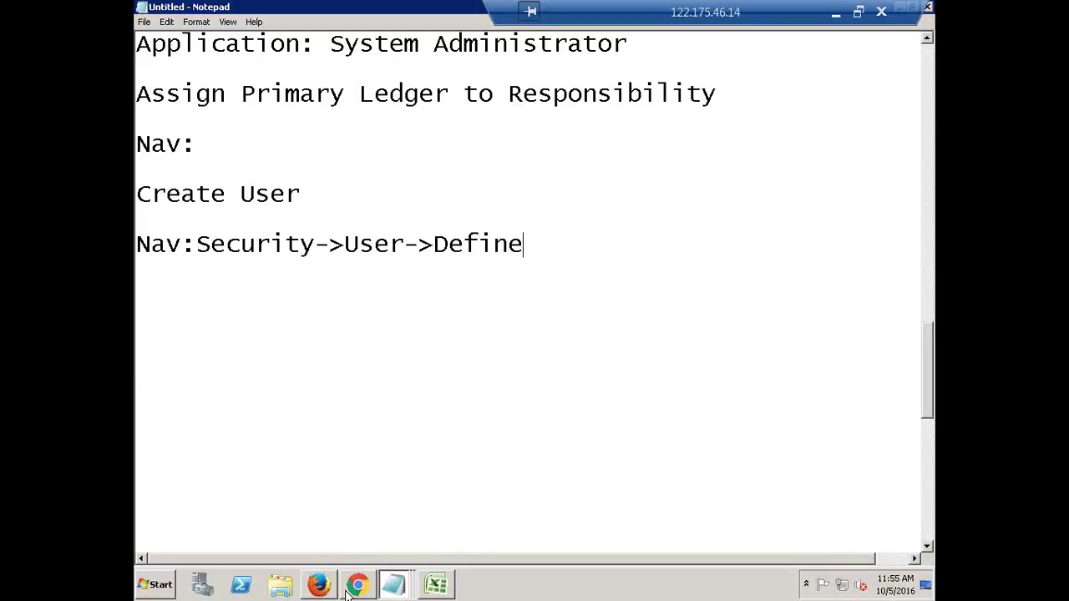
click(357, 587)
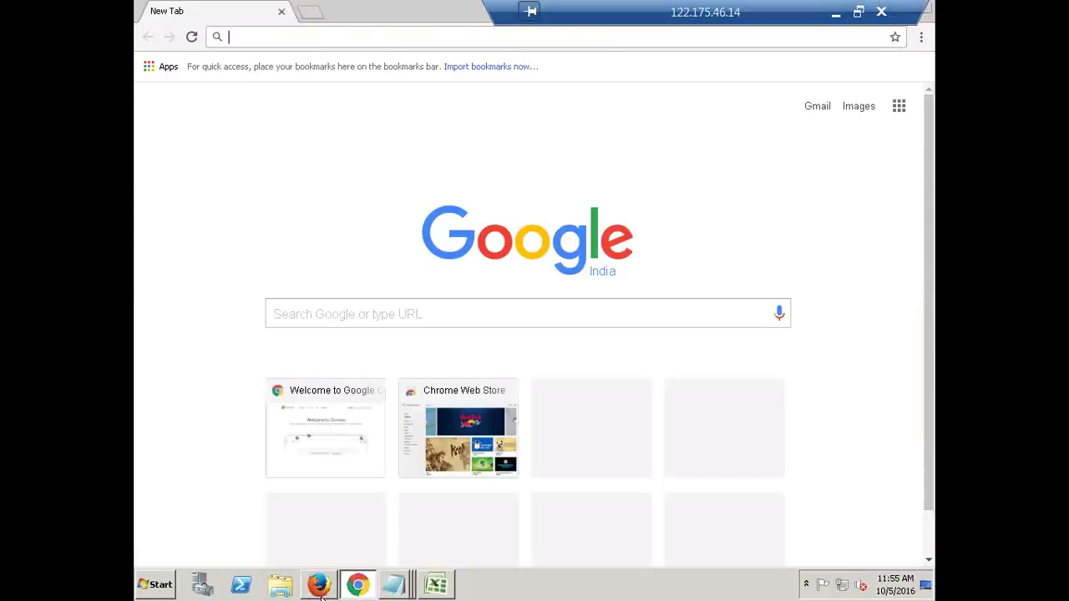
click(319, 587)
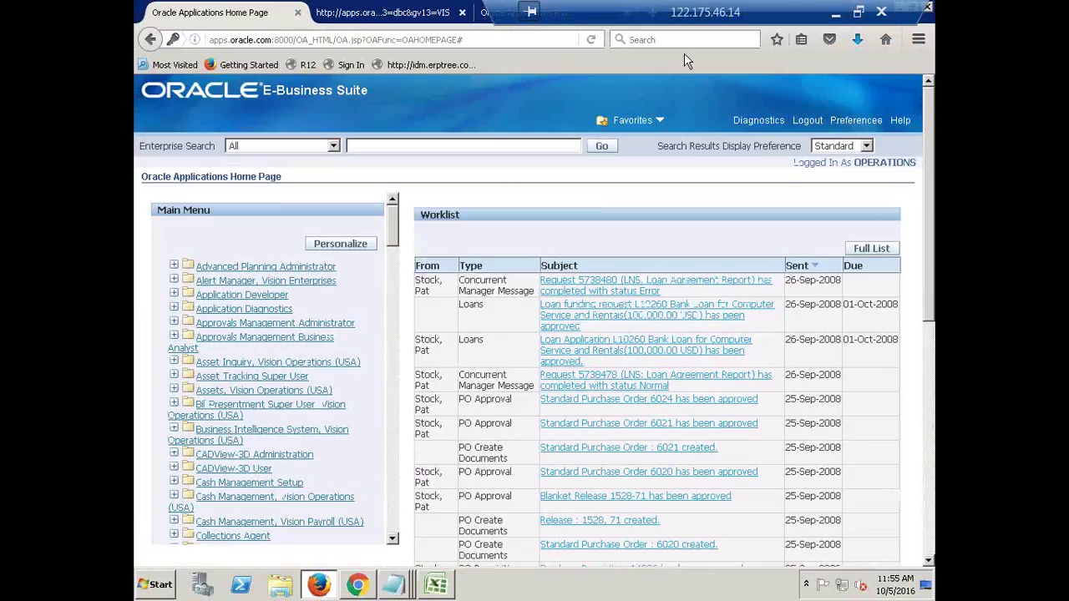
Log out and sign in again as user HCL with its initial password.
click(807, 120)
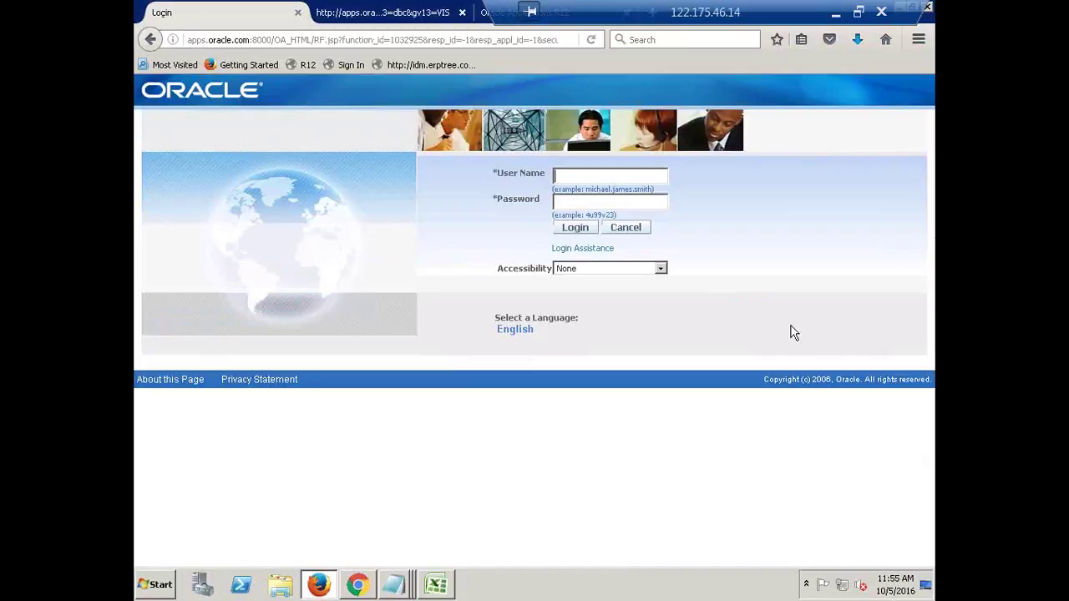
text(hcl)
key(Tab)
text(123456)
click(574, 230)
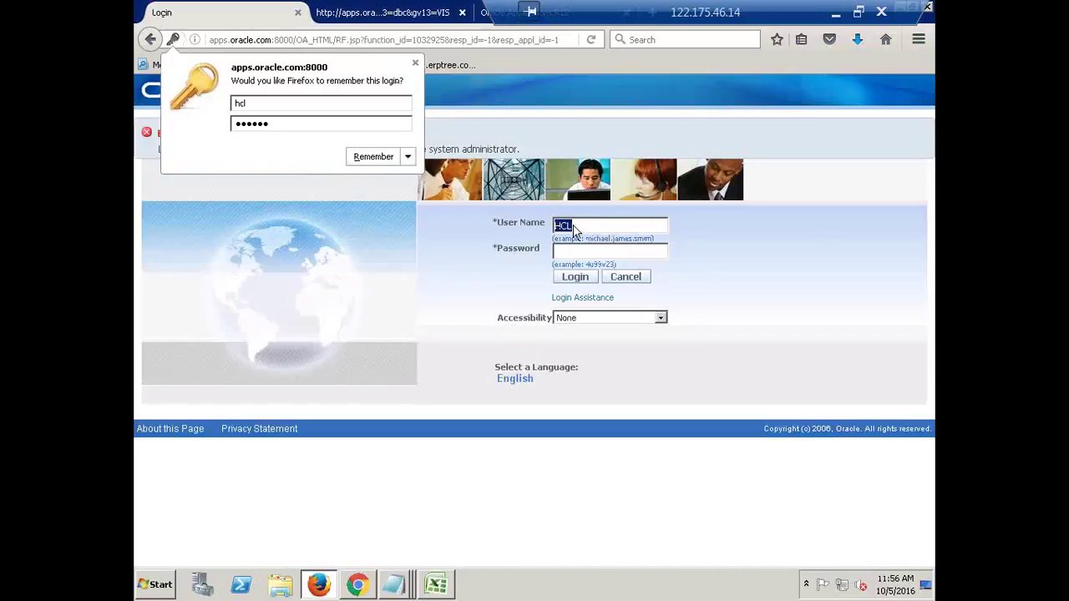
Retry the HCL login with other passwords until the Change Password page appears.
click(416, 63)
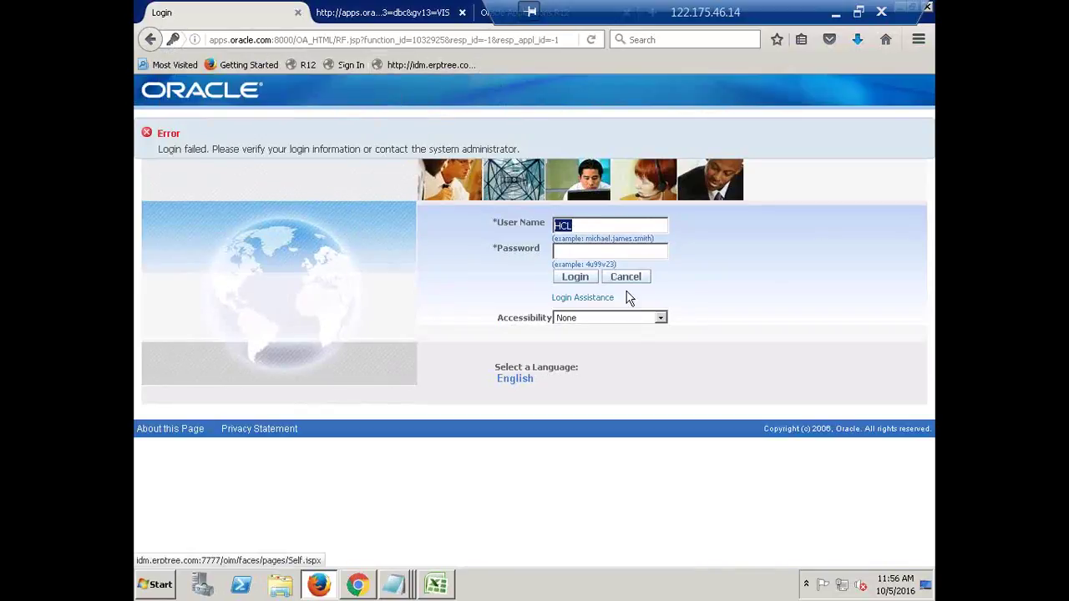
key(Tab)
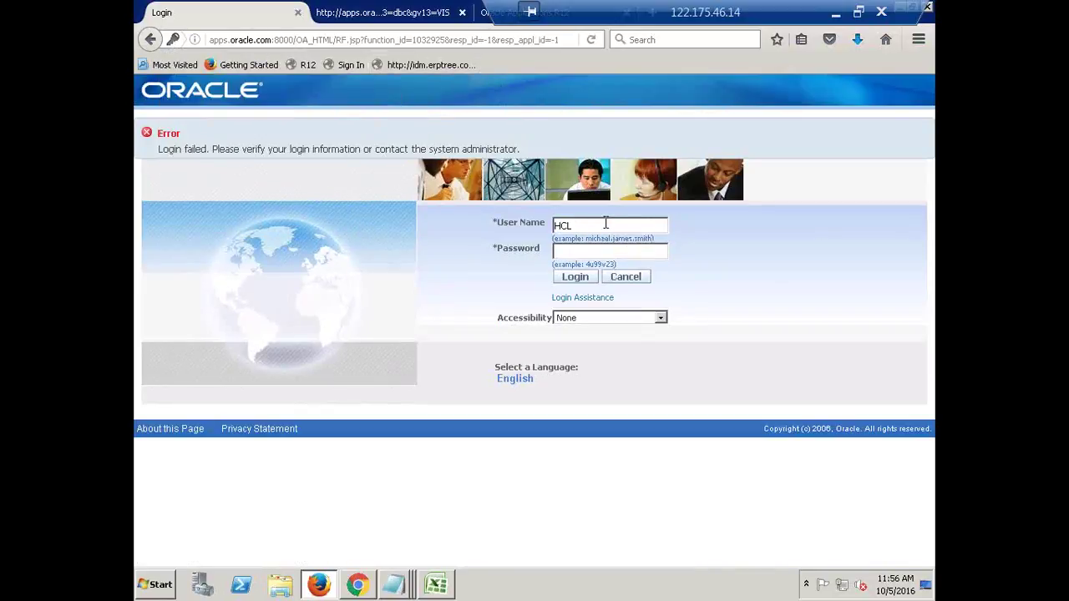
text(******)
click(576, 284)
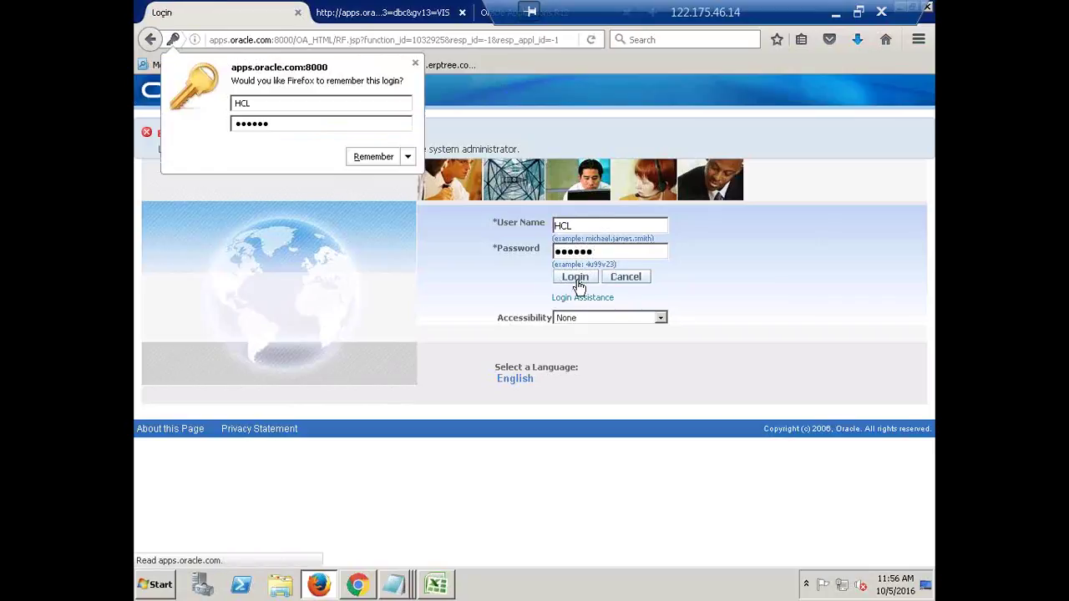
key(Tab)
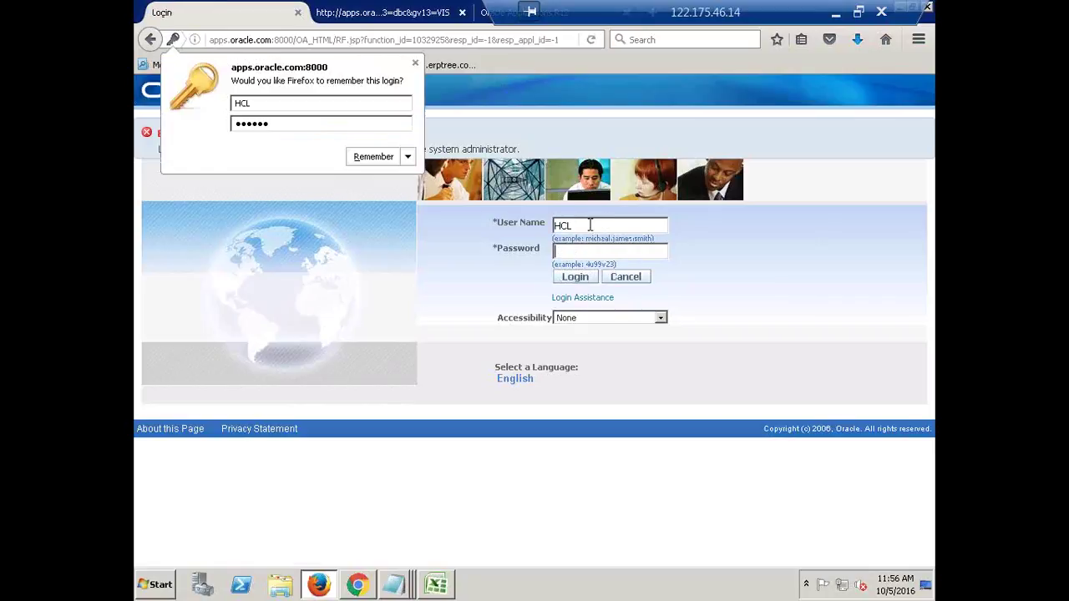
text(welcom)
click(588, 283)
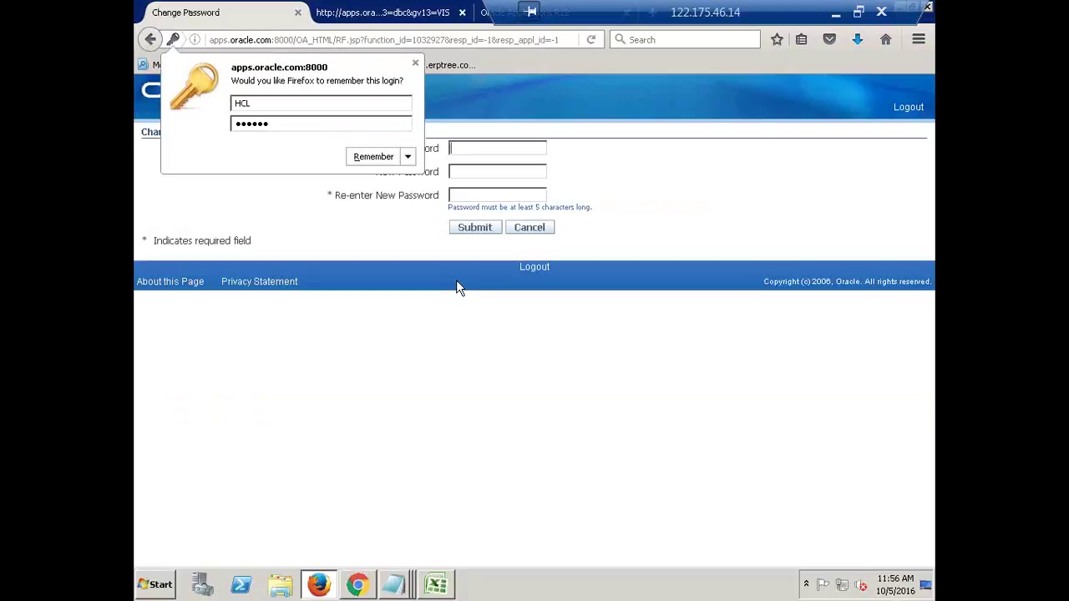
Fill in the current password, the new password and its confirmation.
click(415, 63)
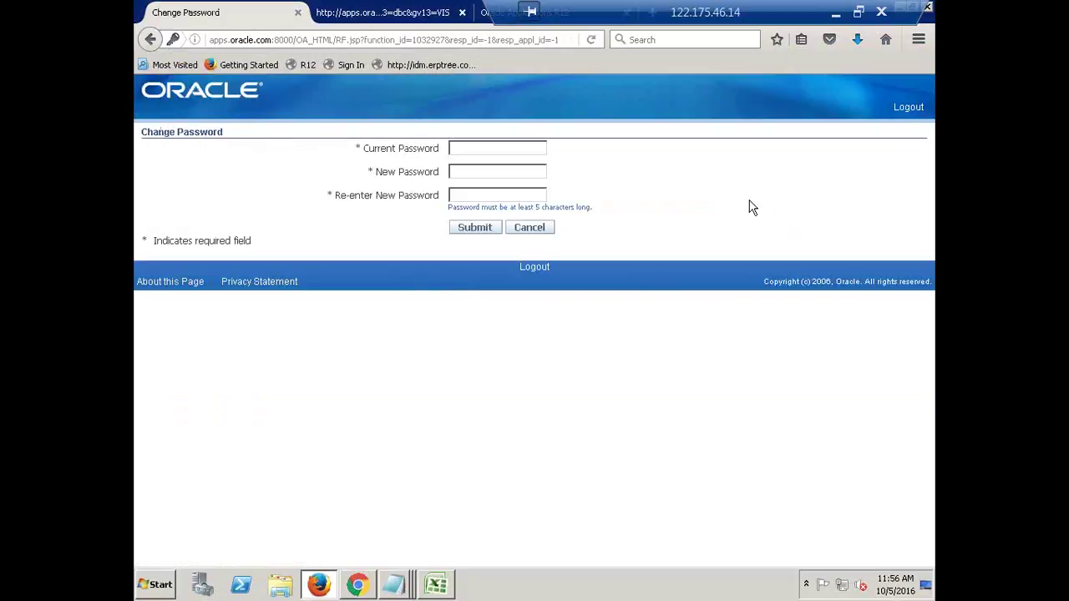
text(******)
key(Tab)
text(*******)
key(Tab)
text(*******)
key(Tab)
Retype the confirmation password, submit the change, and close the user confirmation dialog.
double_click(511, 194)
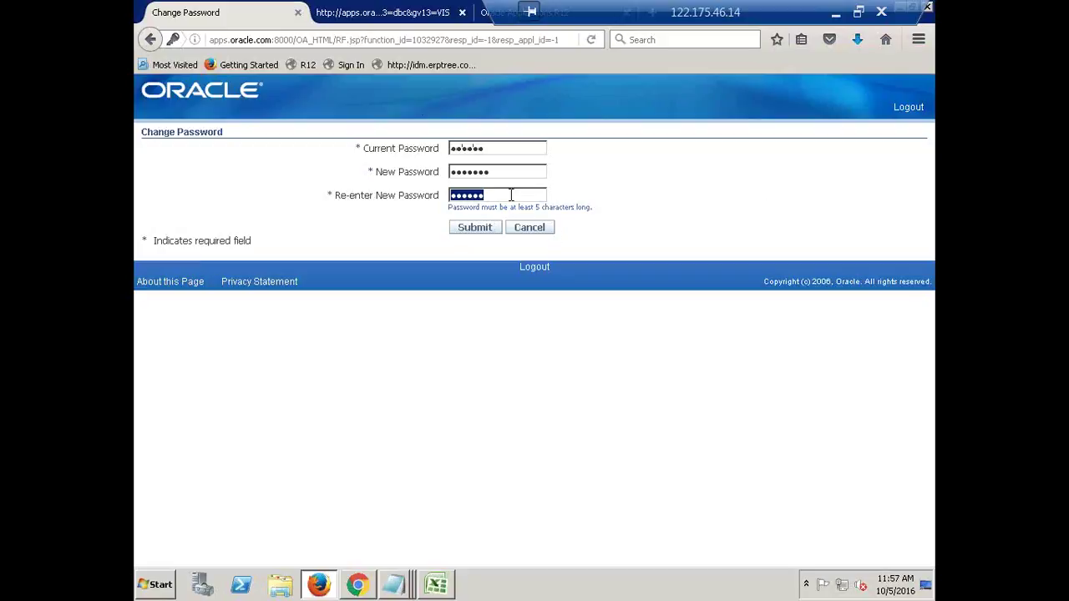
text(*******)
key(Tab)
click(473, 233)
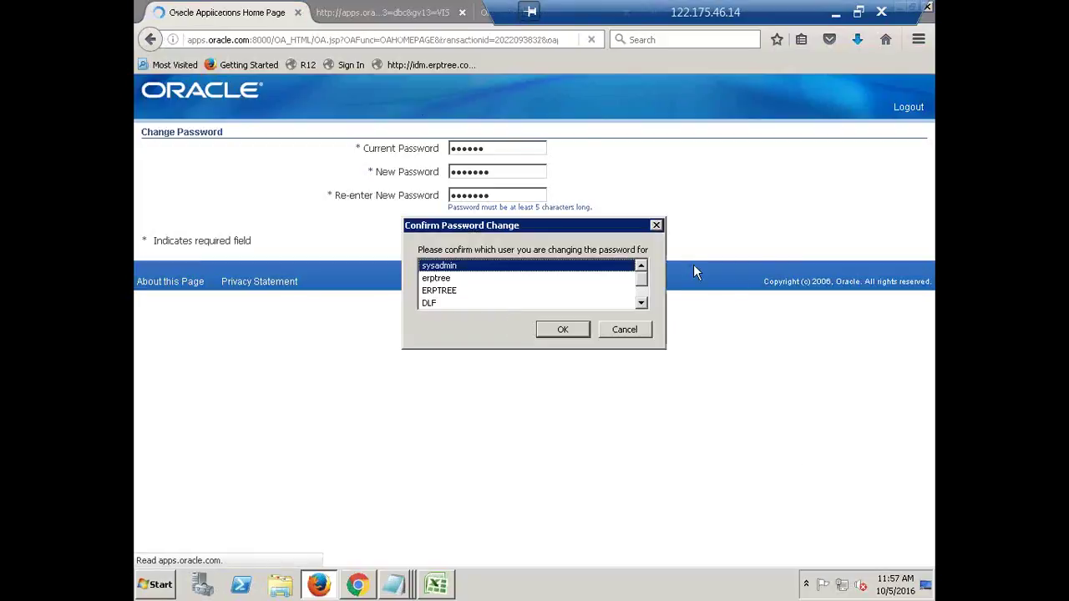
click(656, 225)
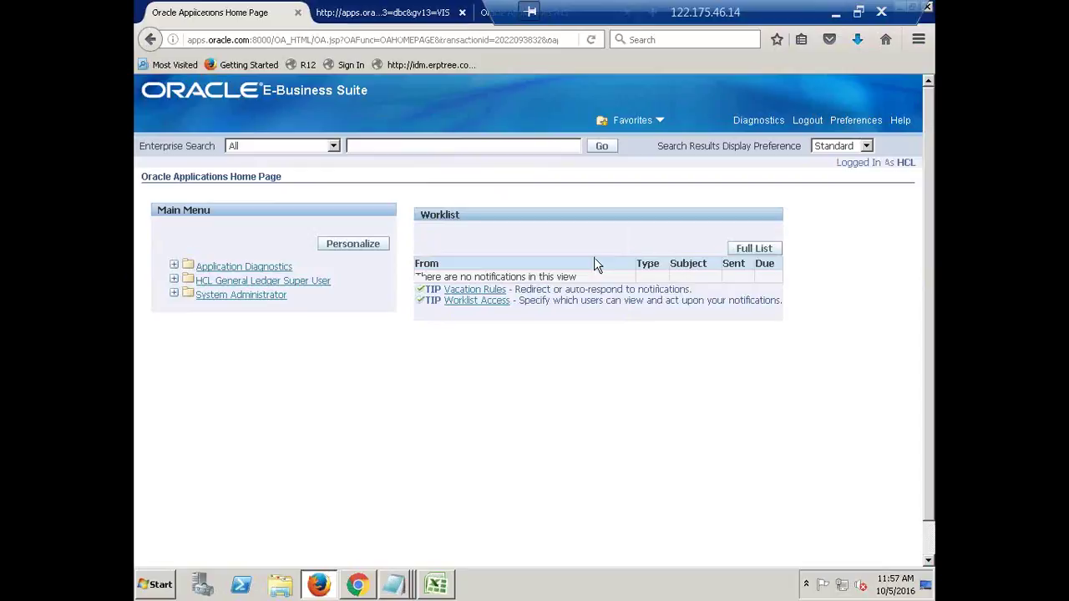
Browse the Main Menu entries Application Diagnostics, HCL General Ledger Super User and System Administrator.
click(210, 283)
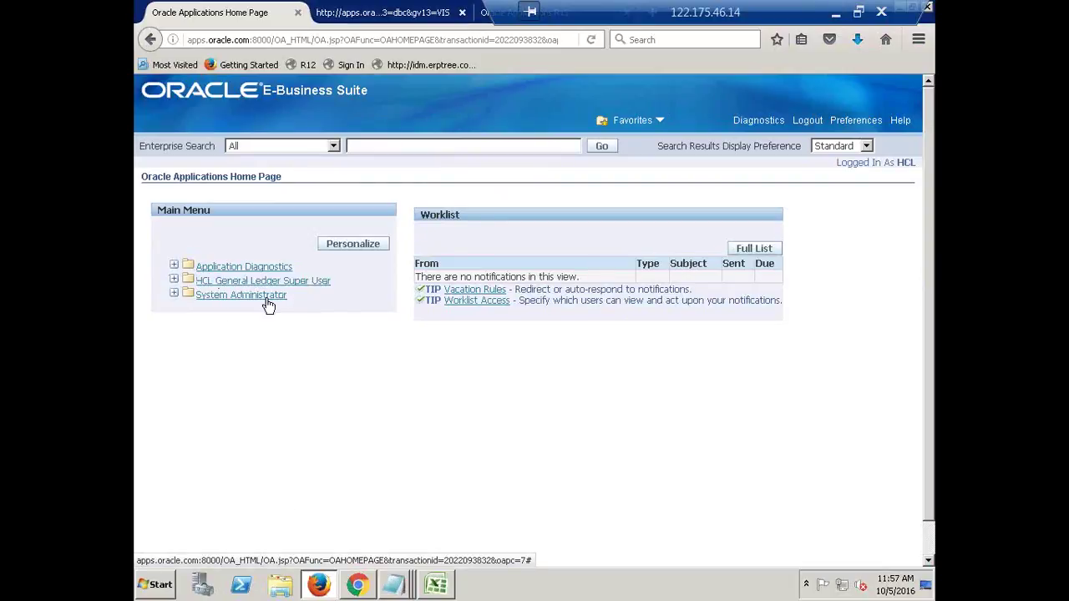
click(230, 296)
click(229, 304)
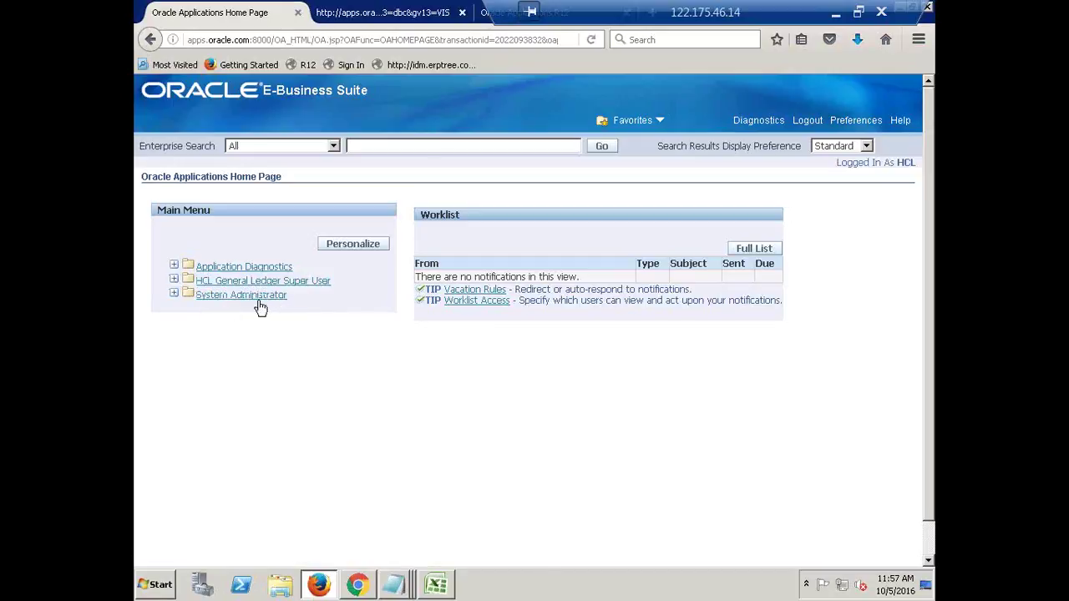
click(262, 300)
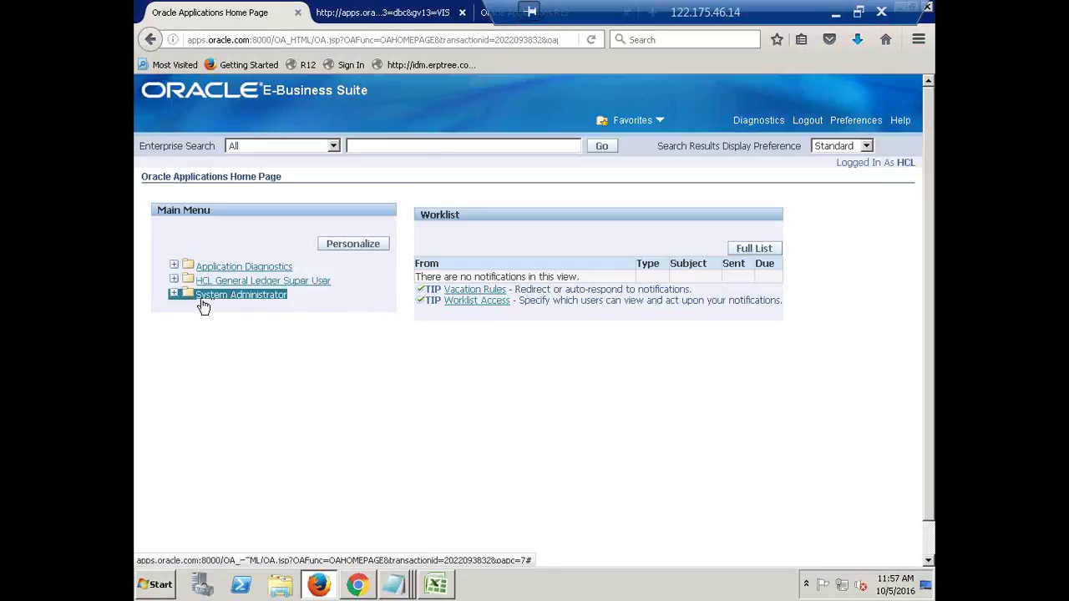
click(294, 312)
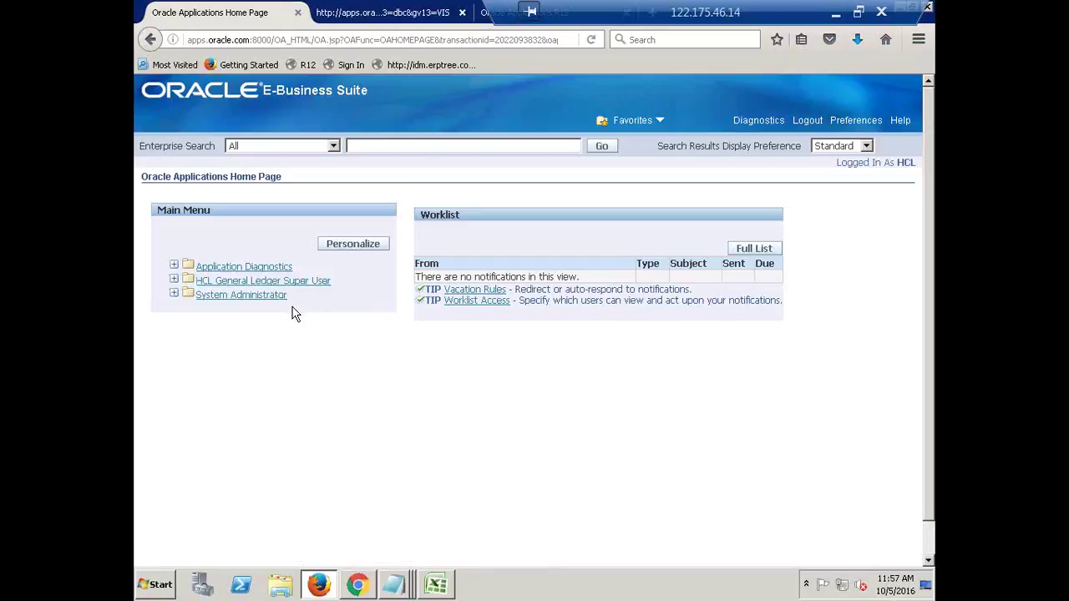
click(203, 271)
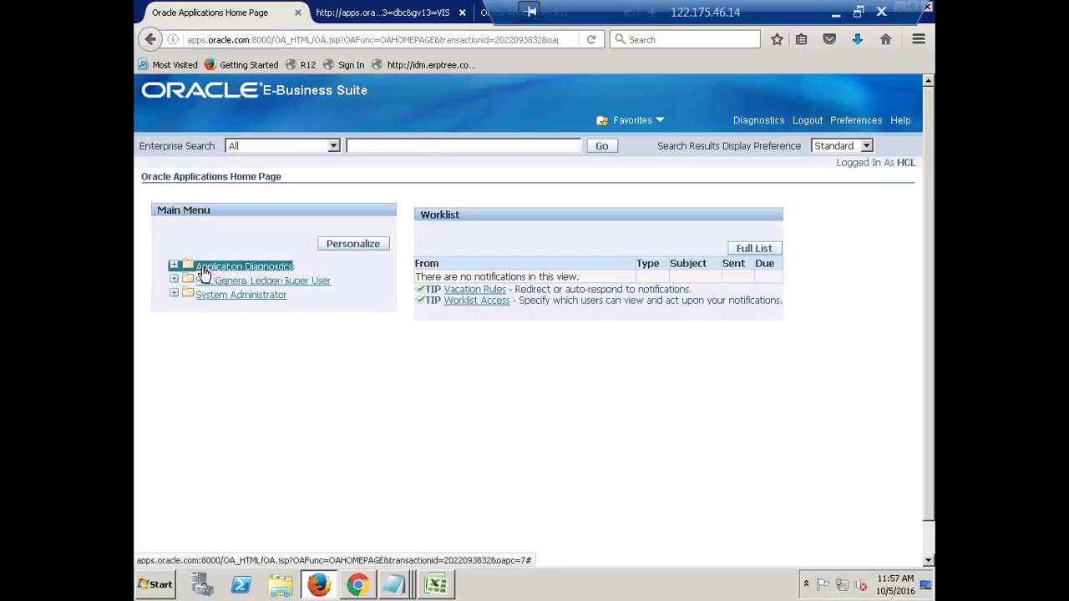
click(308, 274)
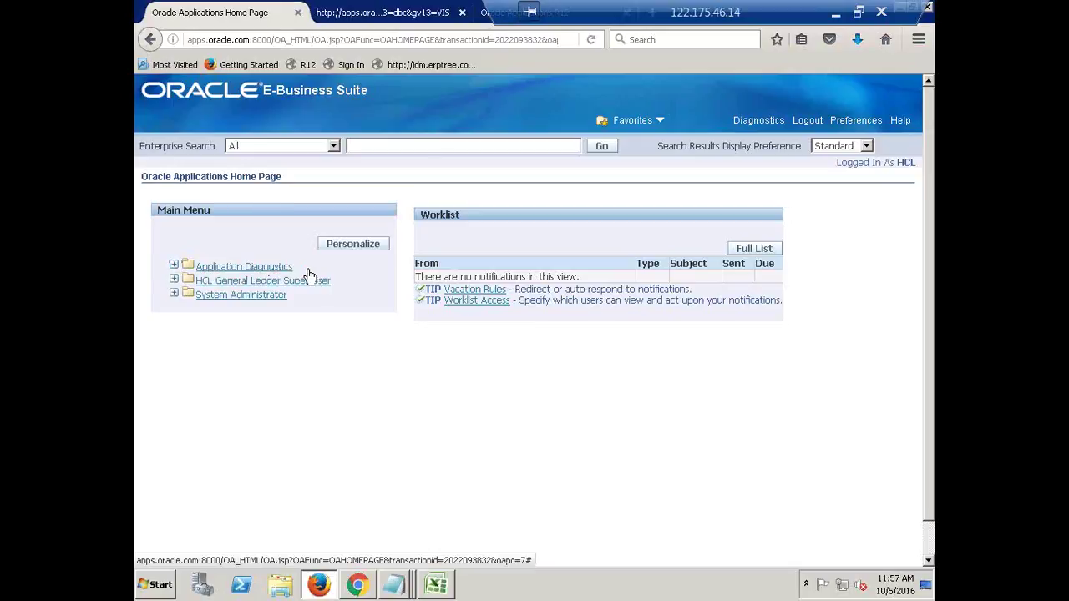
click(247, 269)
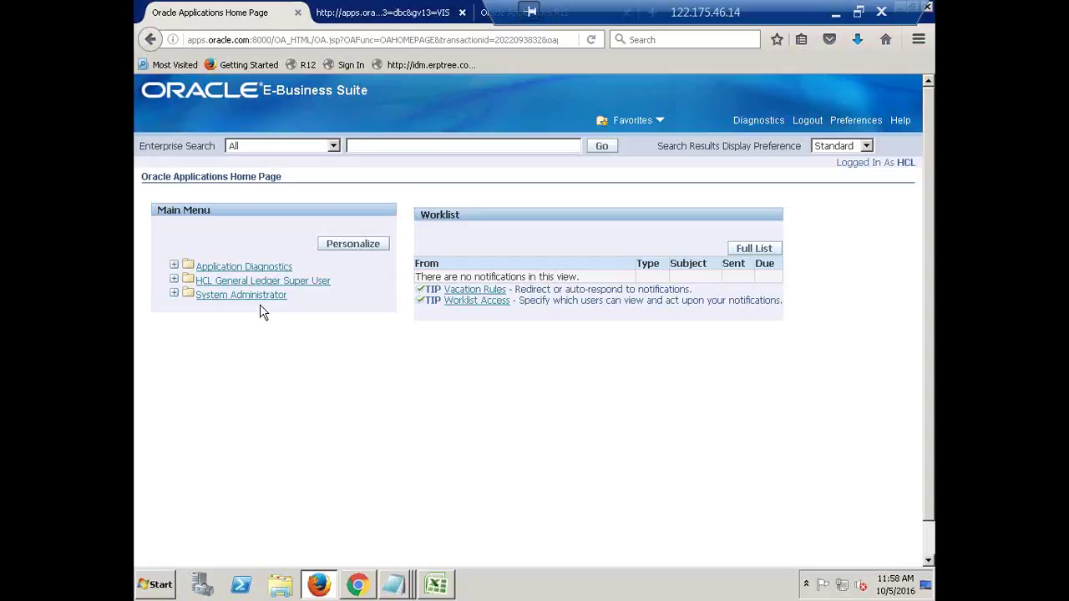
click(282, 282)
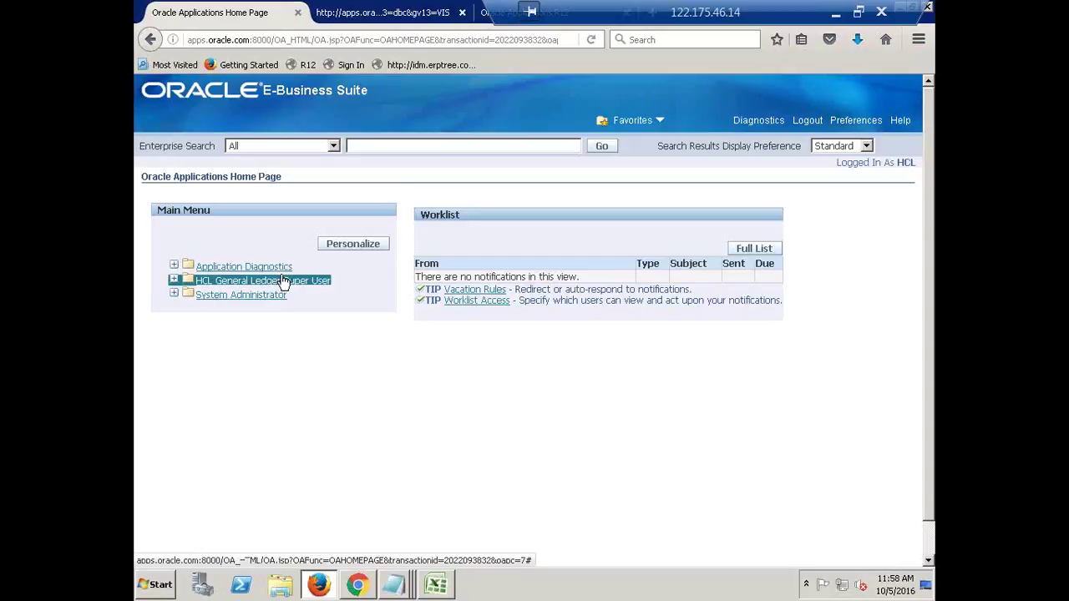
click(282, 281)
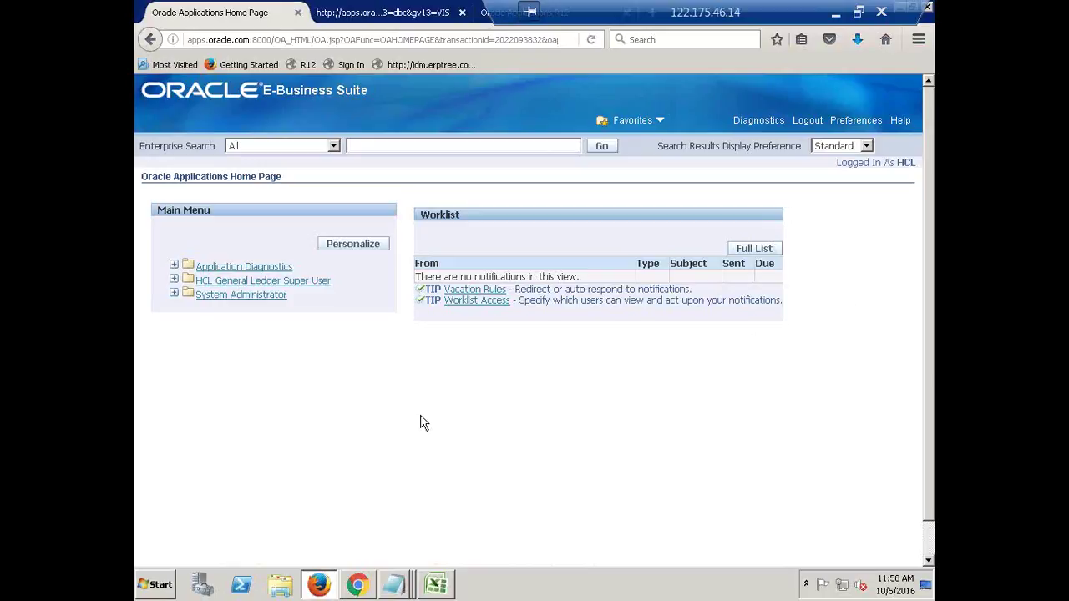
Open Enter under HCL General Ledger Super User > Journals in the Main Menu.
click(287, 284)
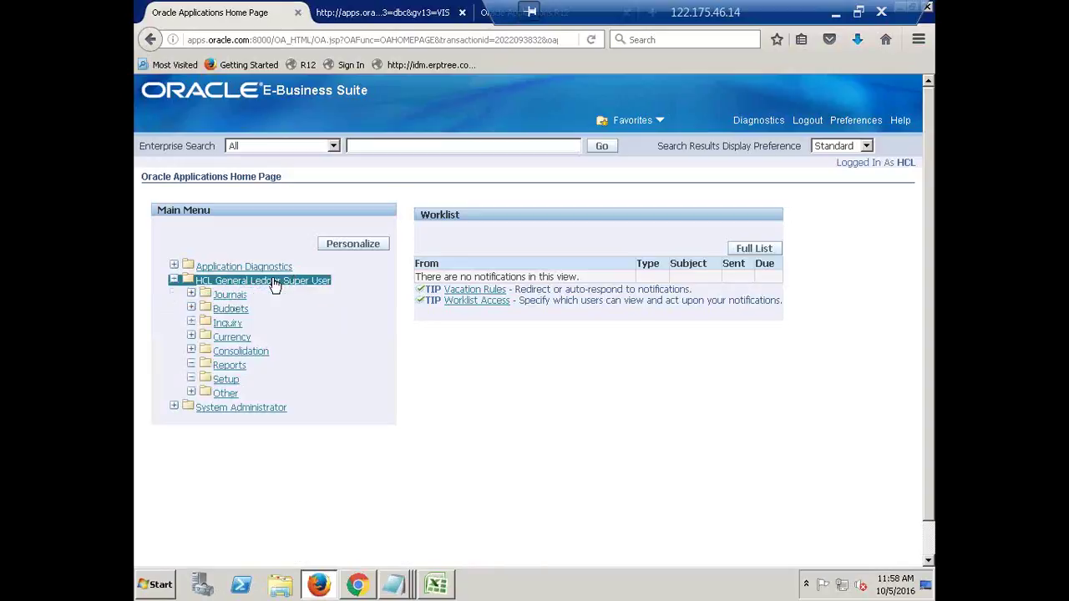
click(228, 297)
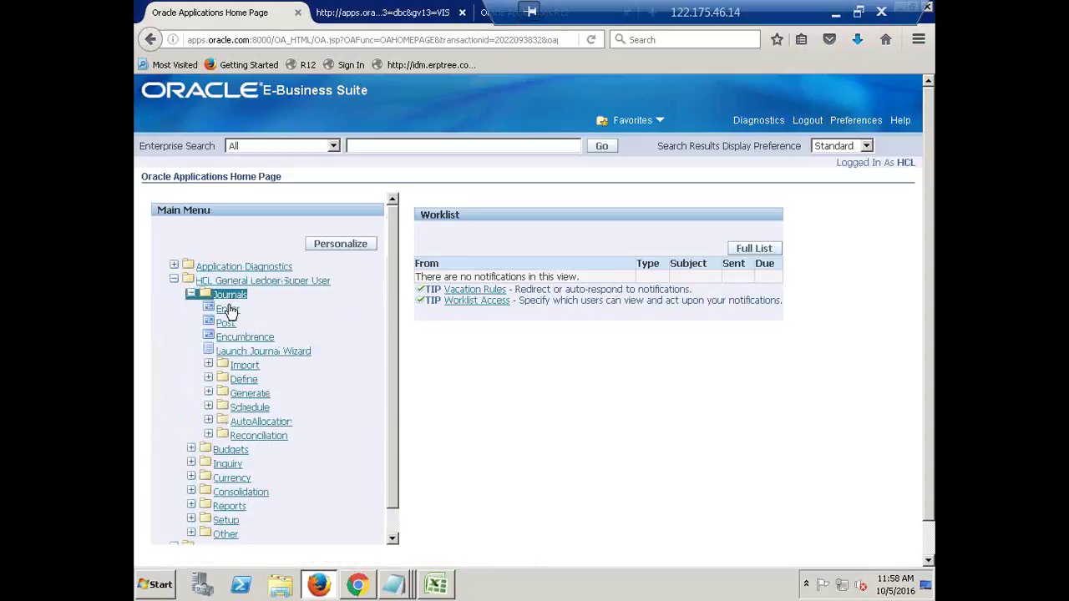
click(227, 309)
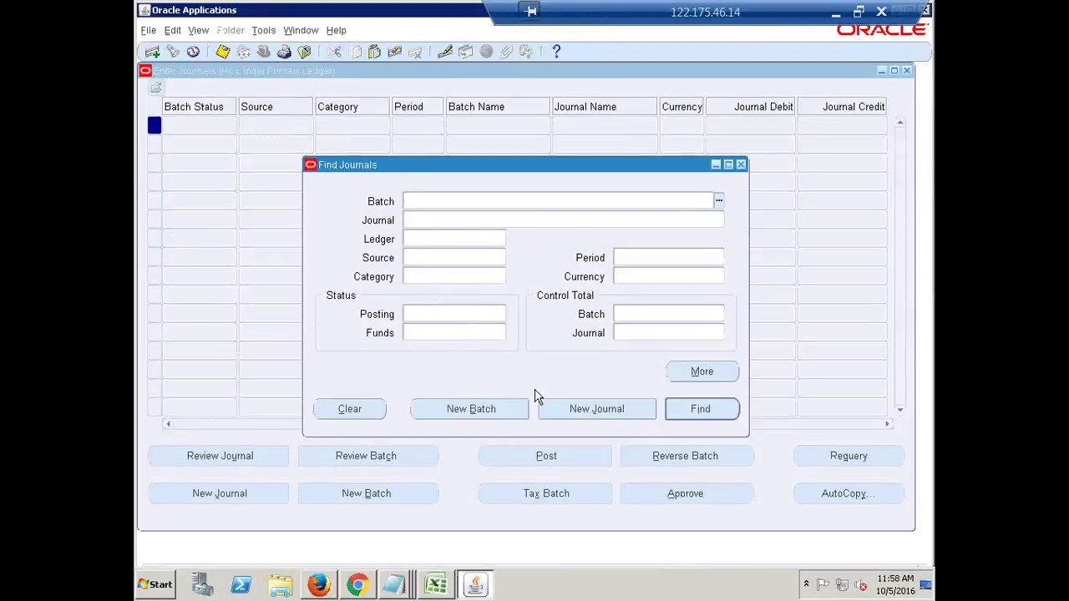
Dismiss Find Journals, close the Enter Journals form, and enlarge the Navigator window.
click(742, 165)
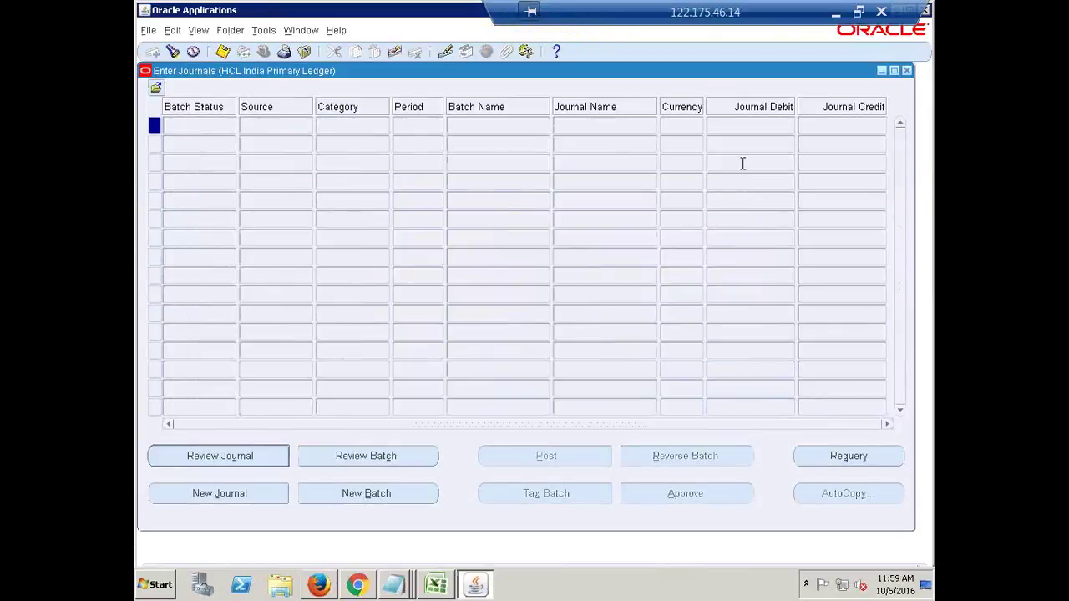
click(907, 70)
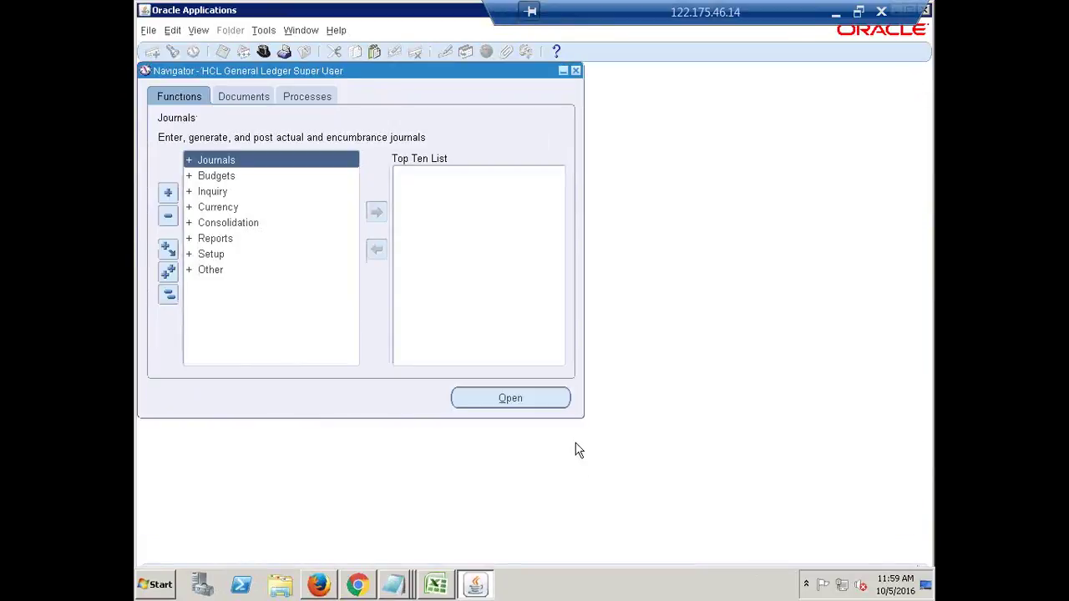
drag(583, 413, 900, 530)
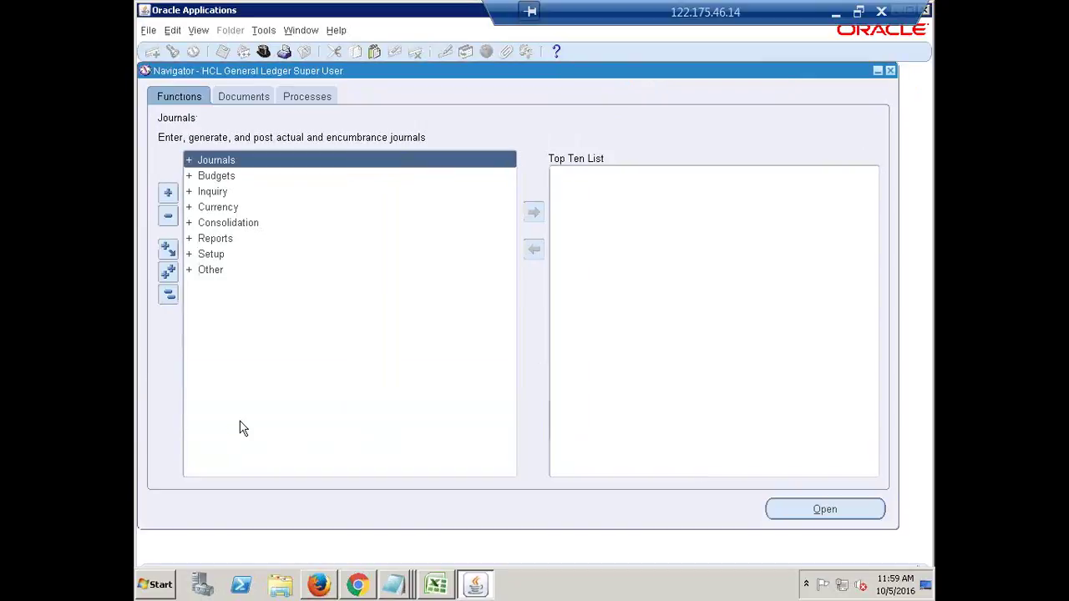
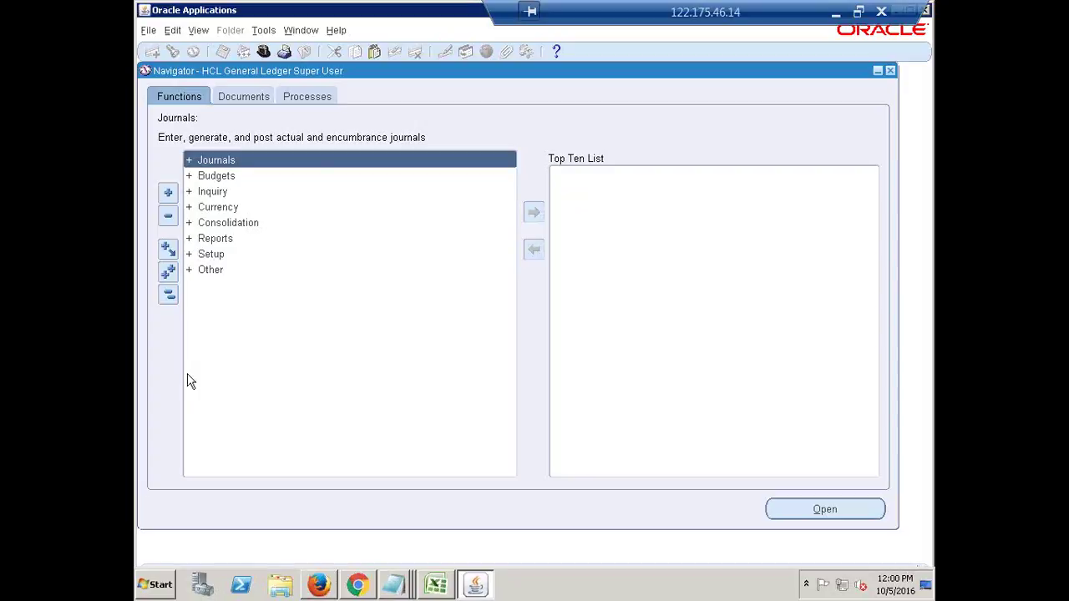
Collapse all Functions tree branches, shift the Oracle Applications window to show its title, and minimize the remote session.
click(167, 295)
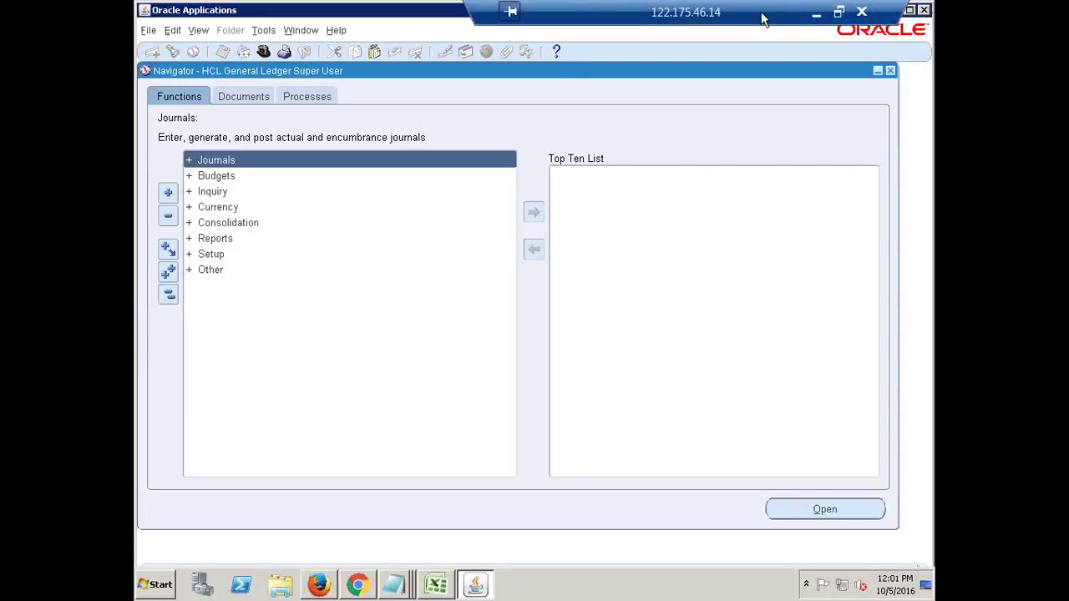
drag(798, 10, 590, 8)
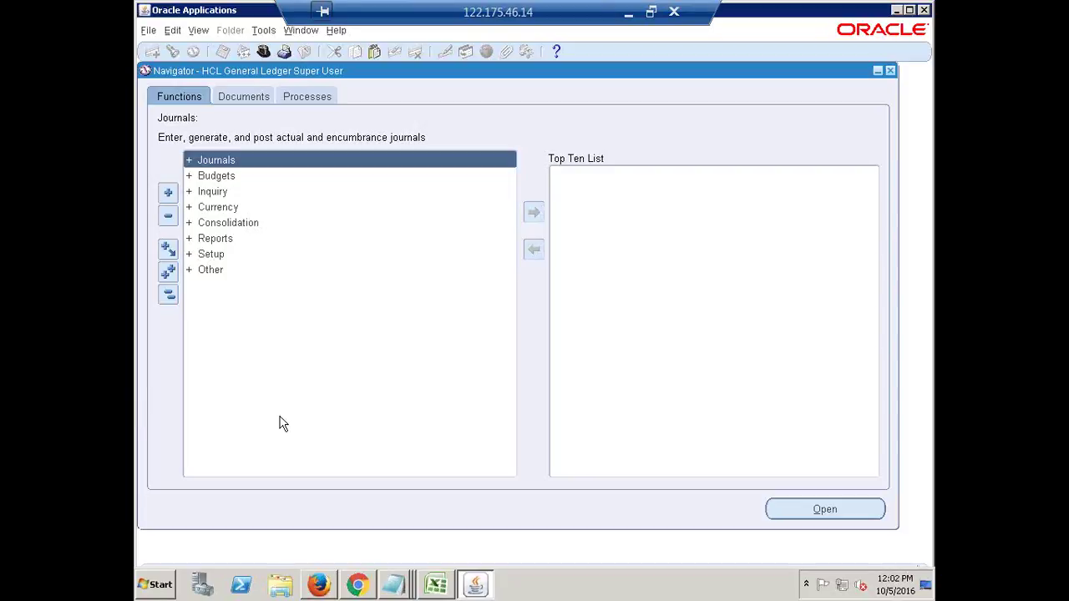
drag(607, 12, 467, 12)
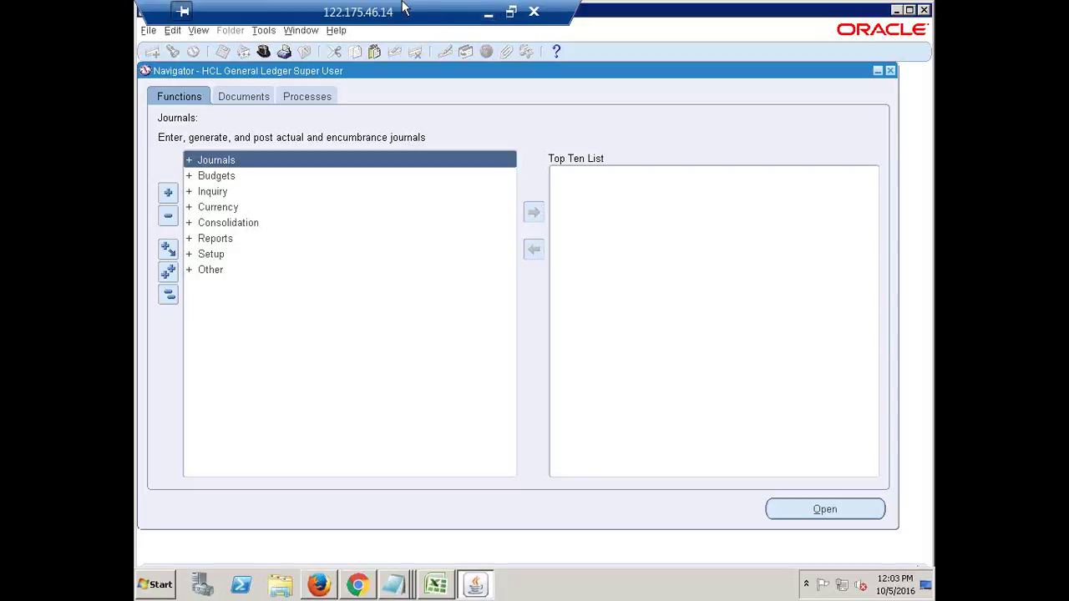
click(169, 297)
click(481, 14)
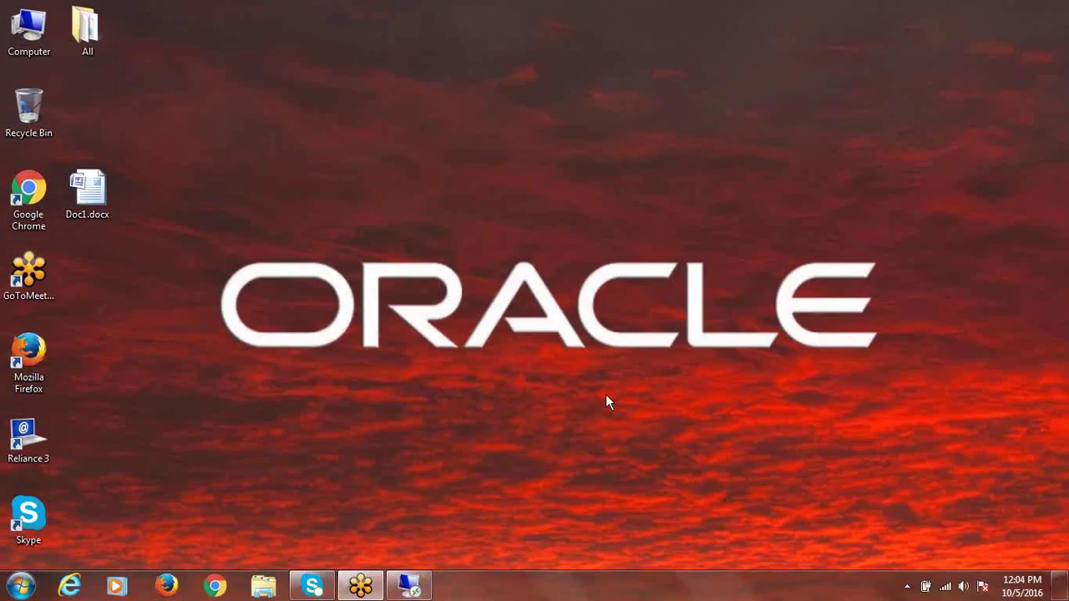